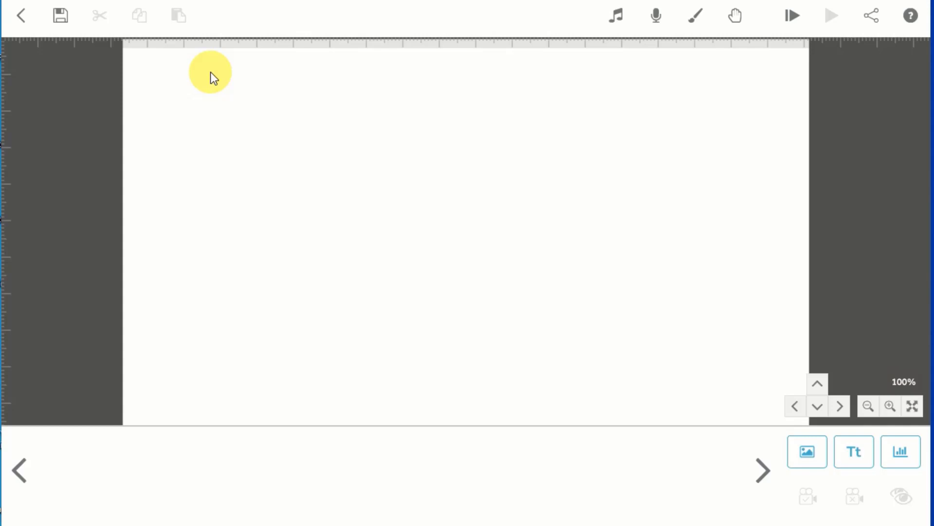
Save the scribe as "My Whiteboard Animation FULL Course" in All Scribes, and export a copy to the Video Scribe (Whiteboard Animation) folder
left_click(61, 29)
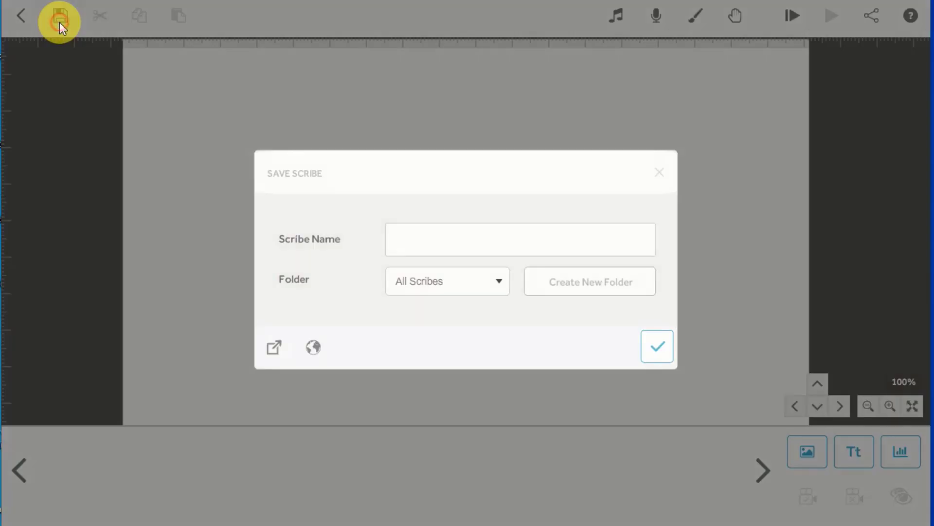
left_click(463, 244)
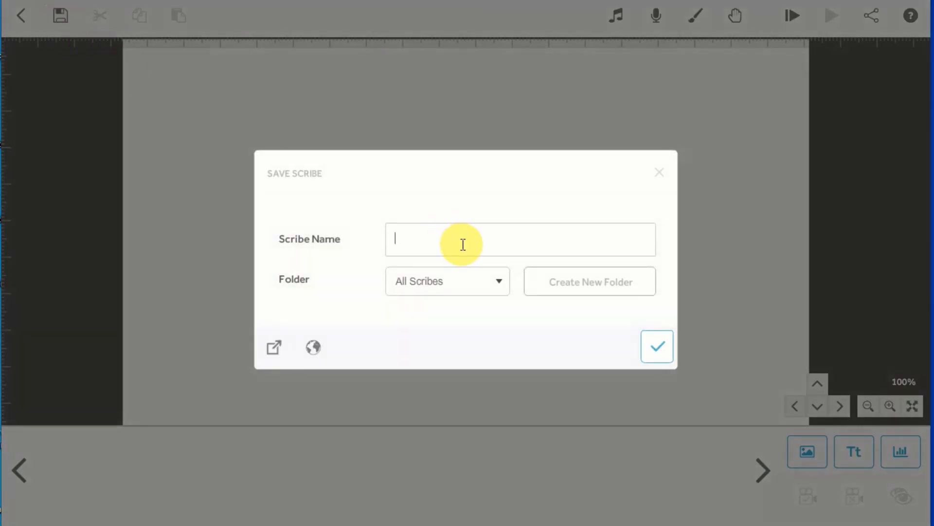
type("My Whiteboard Animation FULL Course")
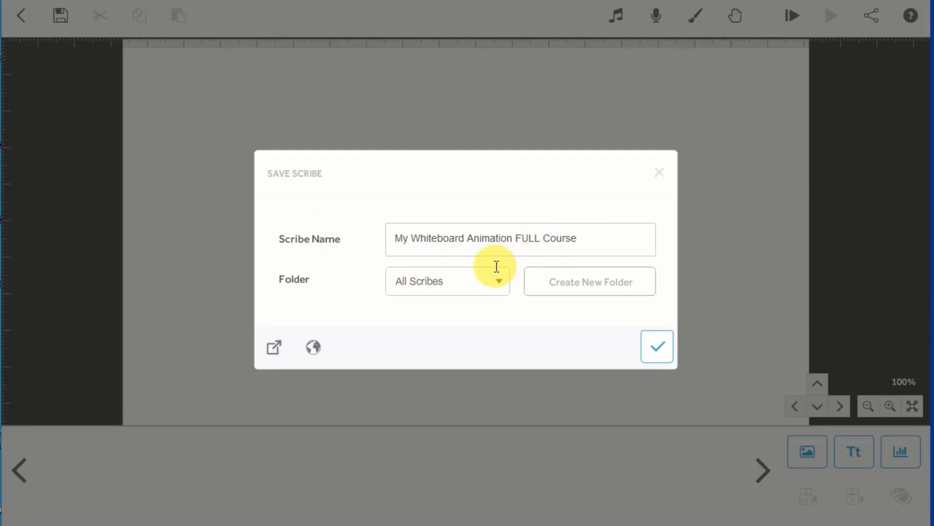
left_click(273, 348)
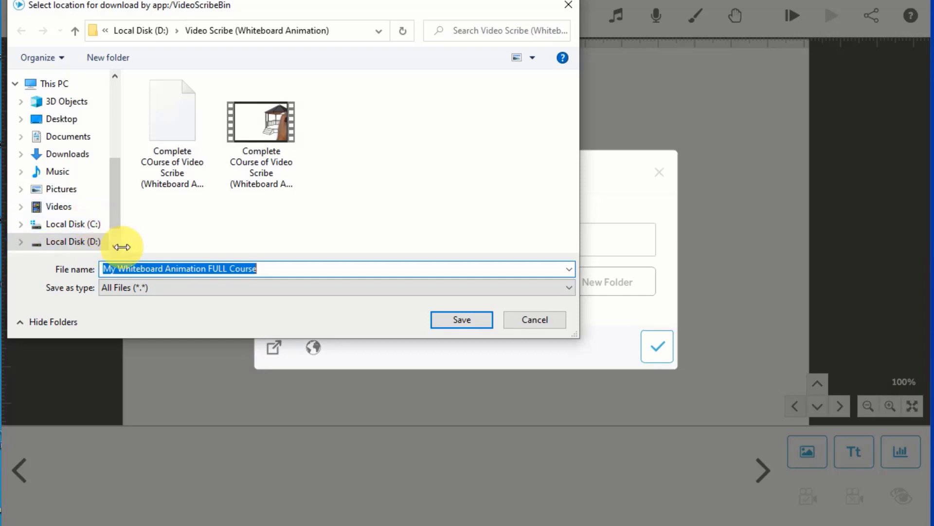
left_click(462, 321)
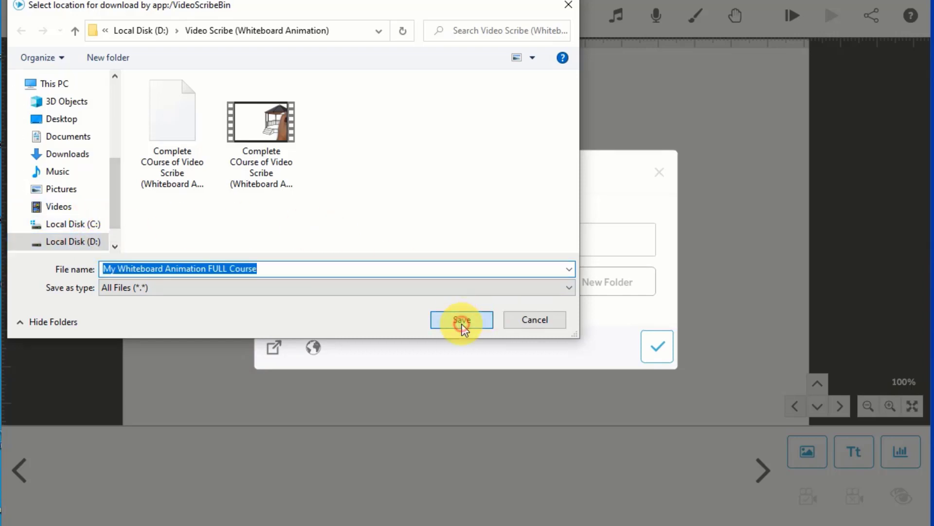
left_click(654, 348)
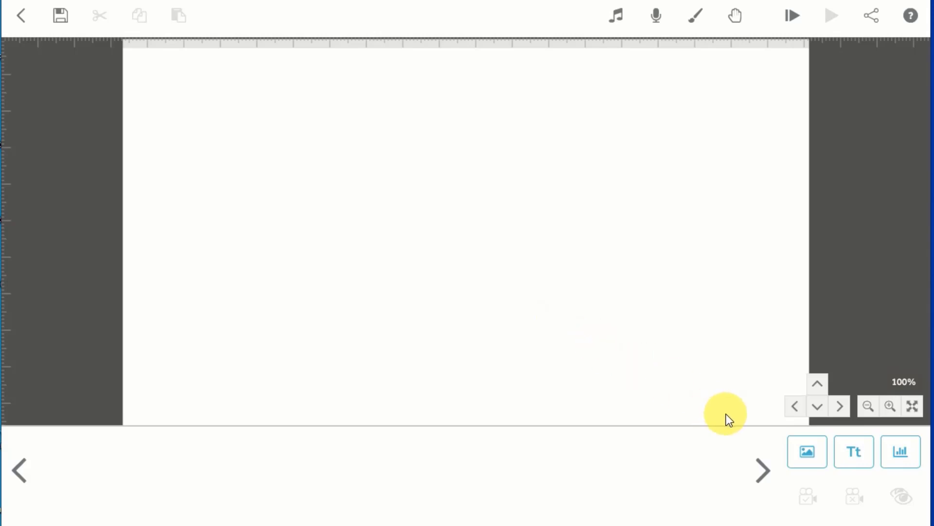
Add the gazebo image from the recently used library images to the blank canvas
left_click(812, 461)
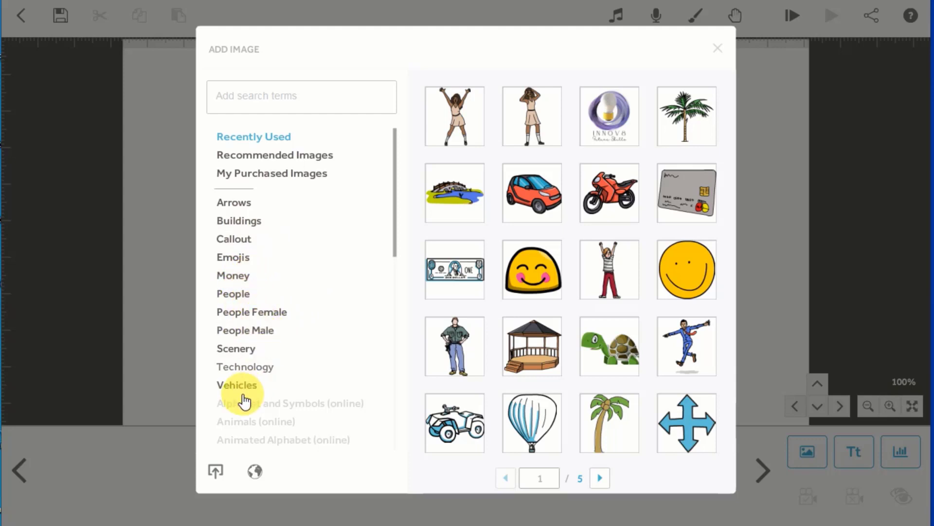
left_click(218, 474)
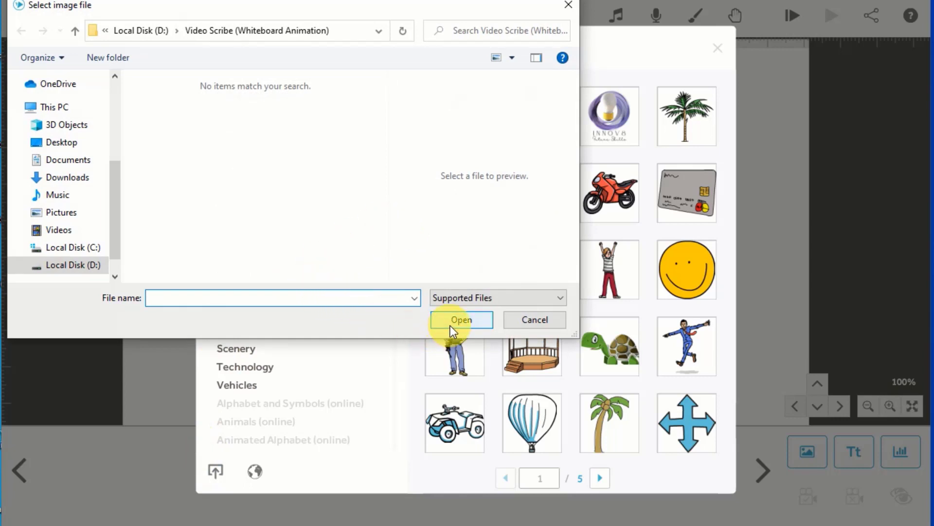
left_click(539, 319)
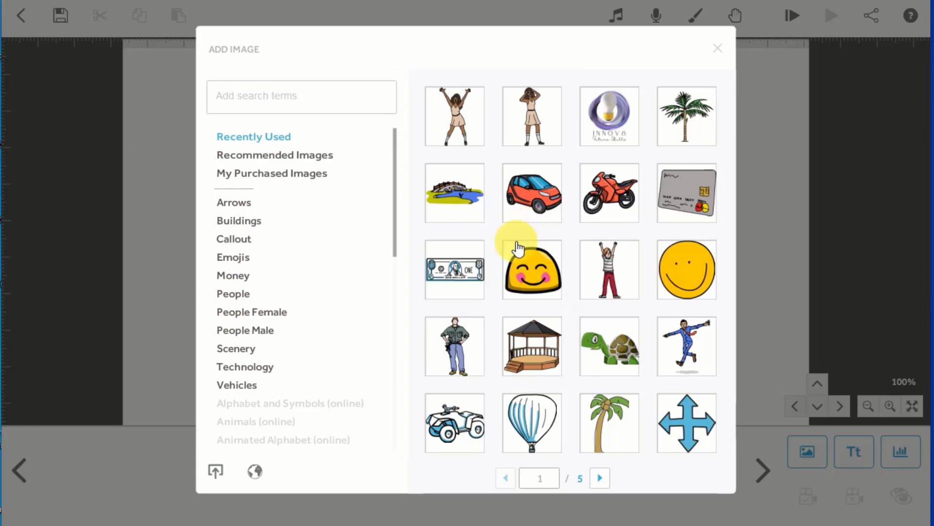
left_click(545, 344)
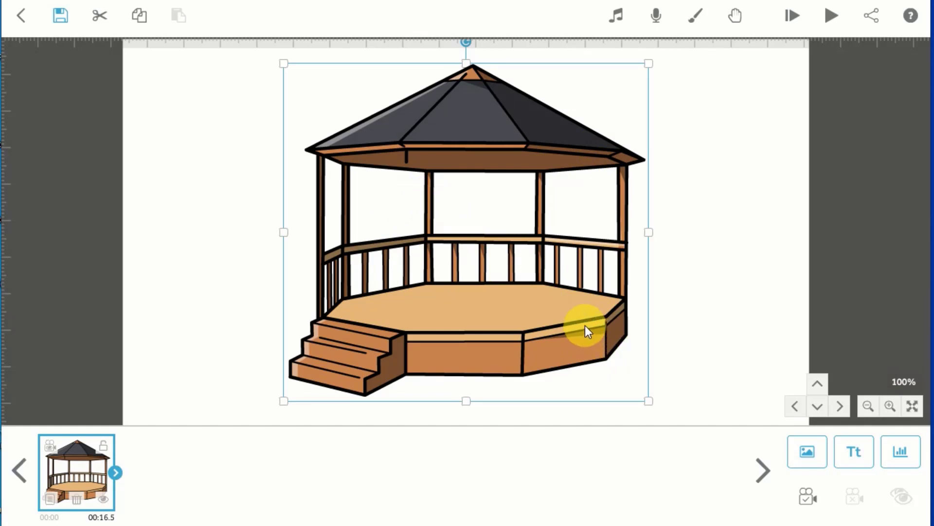
Shrink the gazebo slightly, stretch it a little taller, and place it on the right half of the canvas
left_click_drag(649, 401, 627, 380)
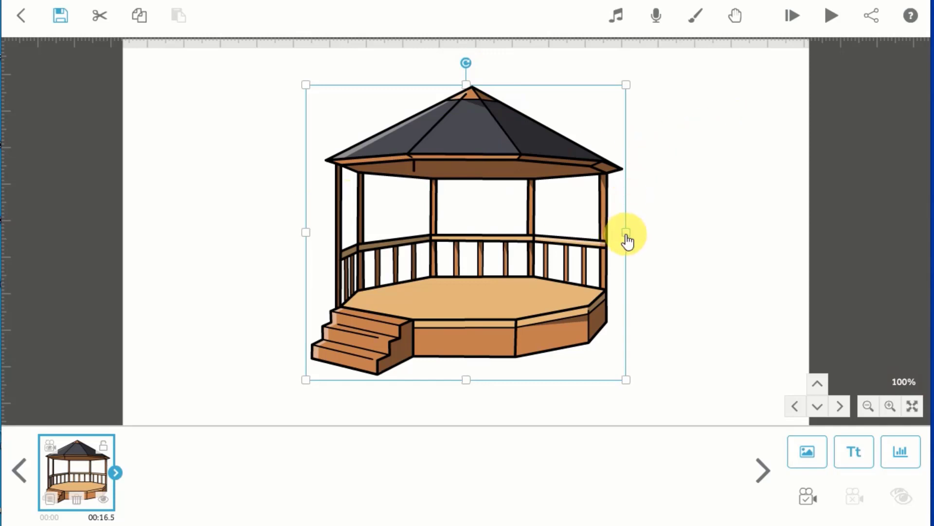
mouse_move(627, 240)
left_mouse_down()
mouse_move(519, 246)
mouse_move(694, 234)
mouse_move(626, 240)
left_mouse_up()
mouse_move(472, 92)
left_mouse_down()
mouse_move(481, 163)
mouse_move(469, 202)
mouse_move(460, 80)
left_mouse_up()
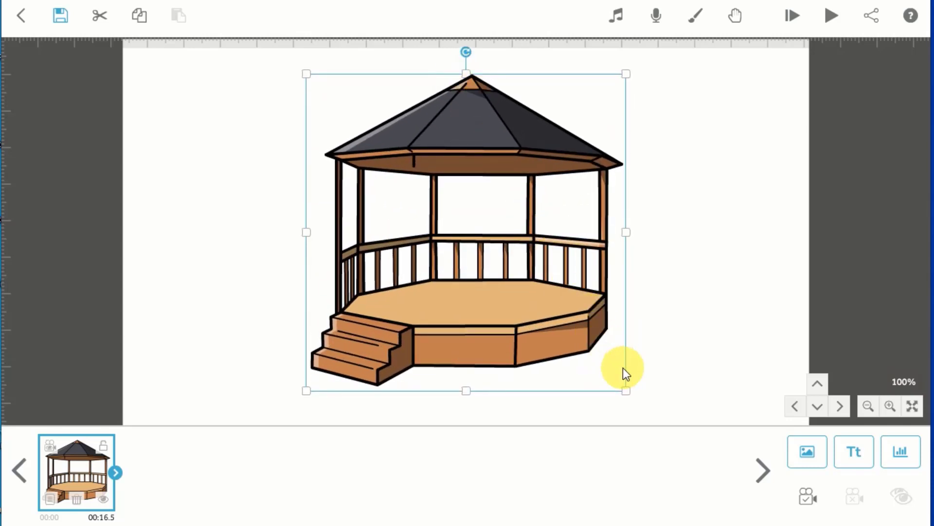
mouse_move(622, 386)
left_mouse_down()
mouse_move(585, 359)
mouse_move(632, 396)
left_mouse_up()
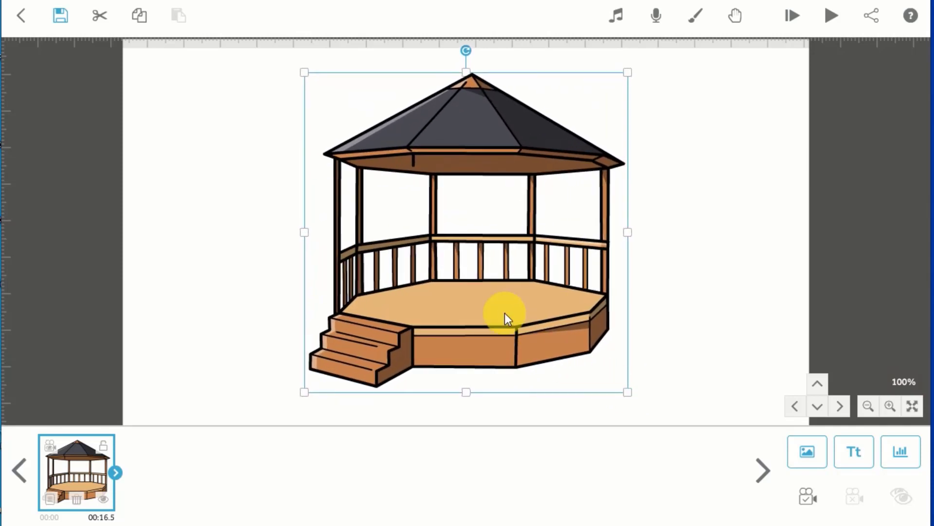
left_click_drag(503, 313, 665, 308)
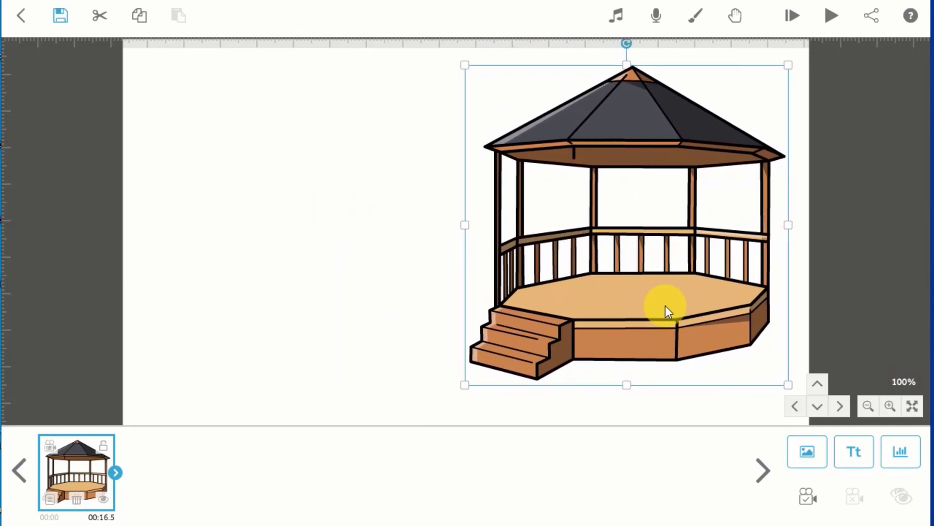
left_click(392, 304)
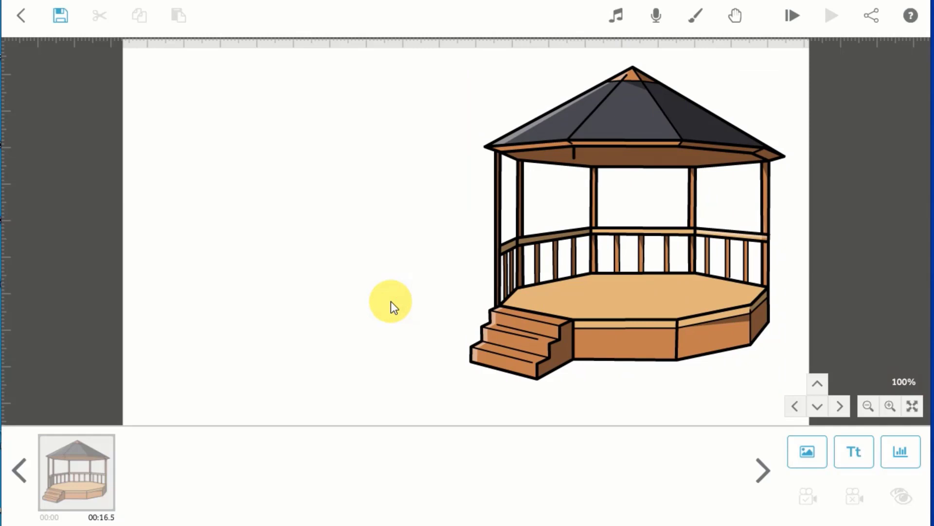
Add the standing workman with a tool belt from the recently used images, scaled to about the gazebo's height on the canvas's left side
left_click(809, 458)
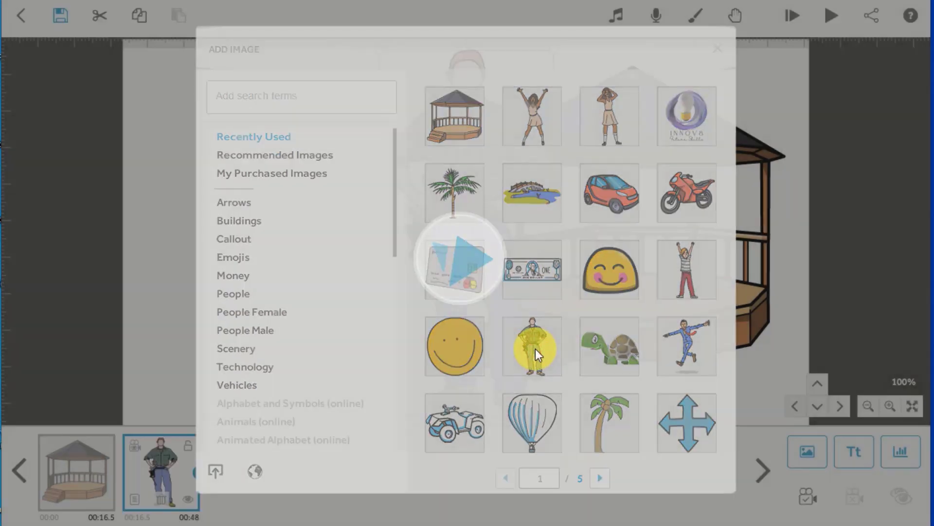
left_click(536, 349)
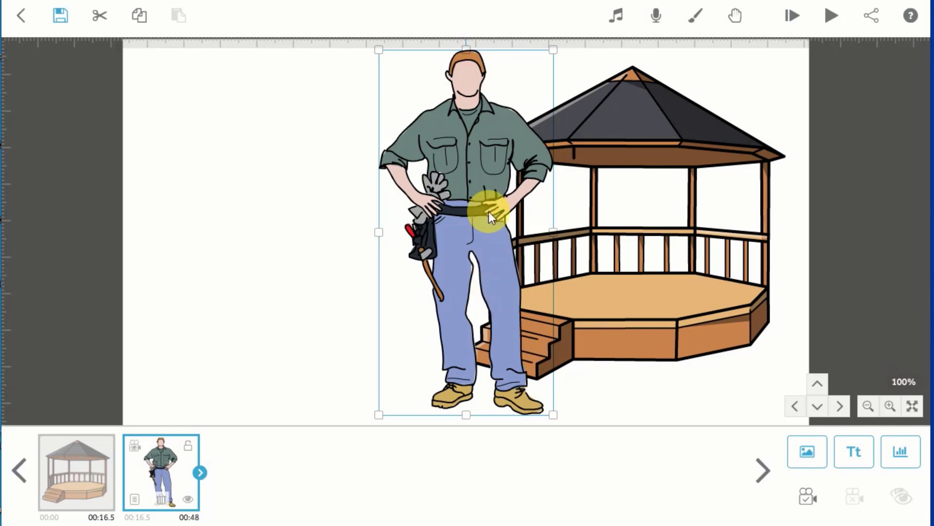
left_click_drag(463, 192, 319, 205)
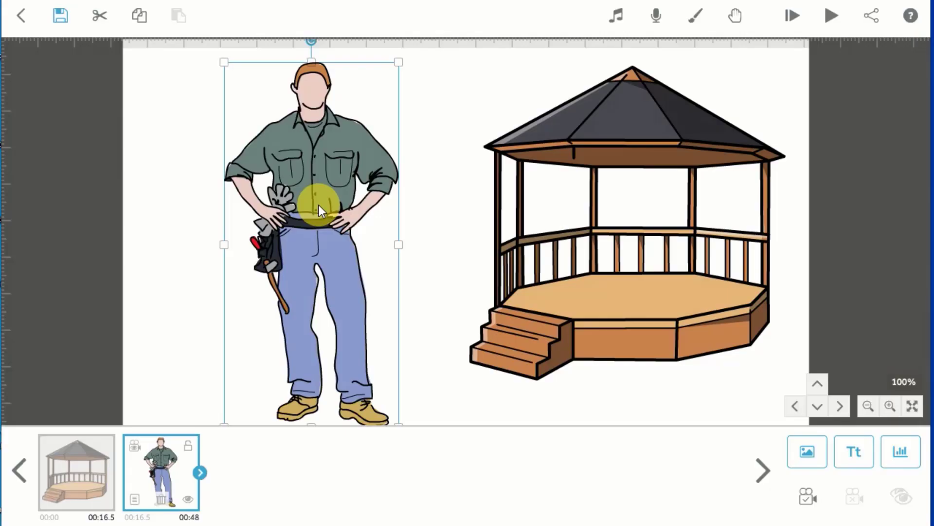
left_click_drag(334, 282, 329, 228)
left_click_drag(394, 373, 349, 283)
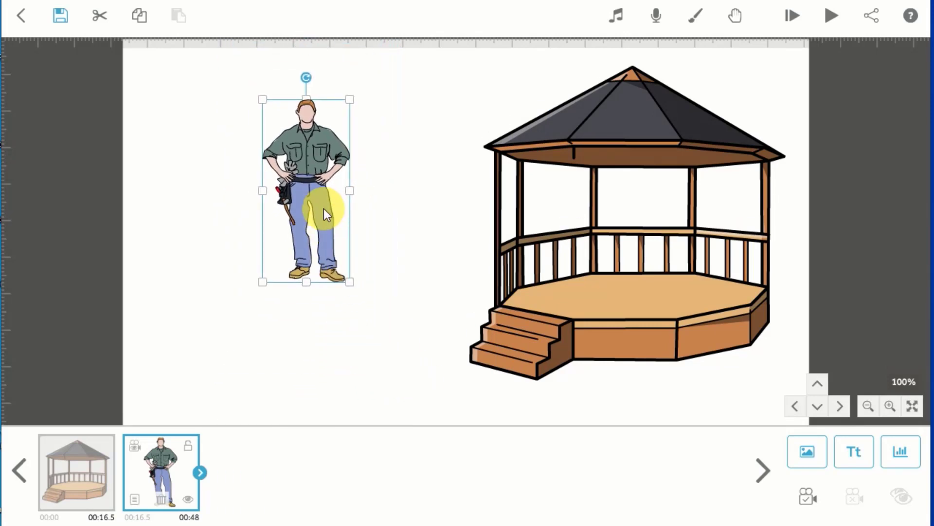
left_click_drag(300, 171, 238, 215)
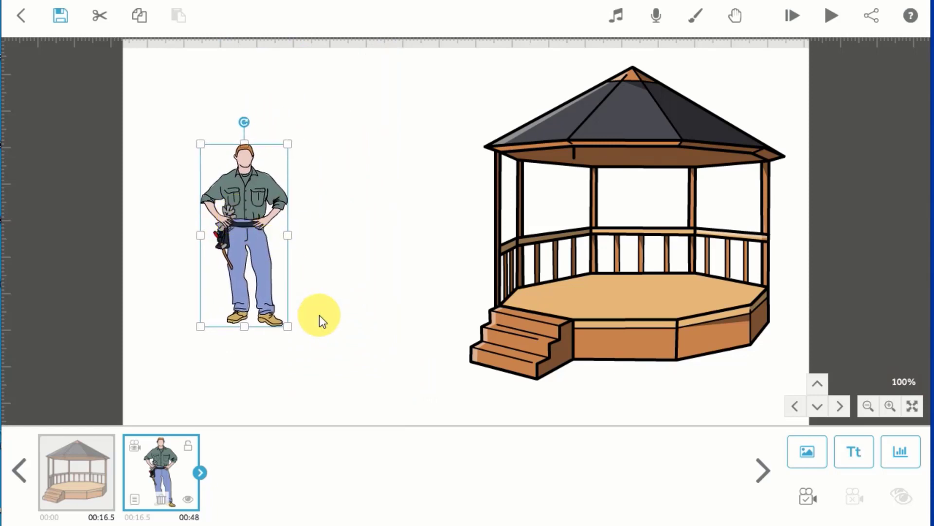
left_click_drag(283, 323, 346, 382)
left_click(400, 353)
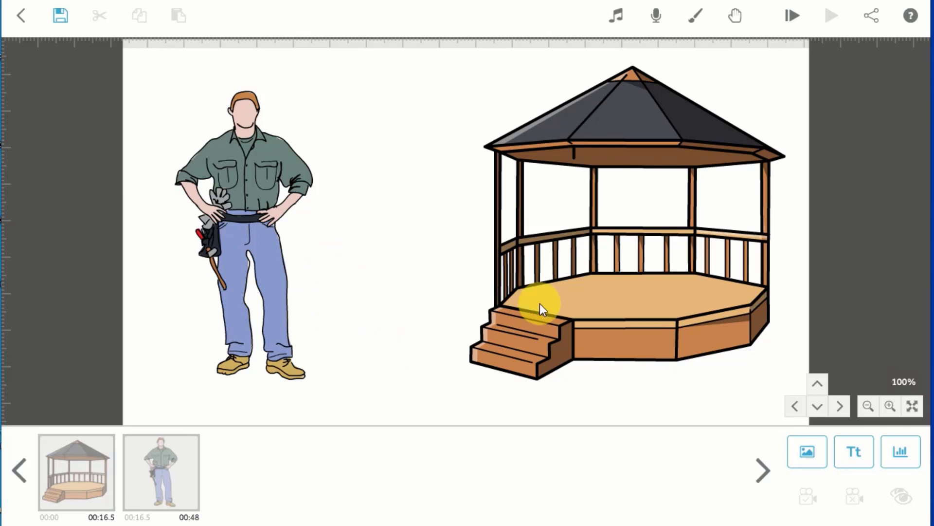
Open the gazebo's image properties and choose Draw as its animation method
left_click(579, 315)
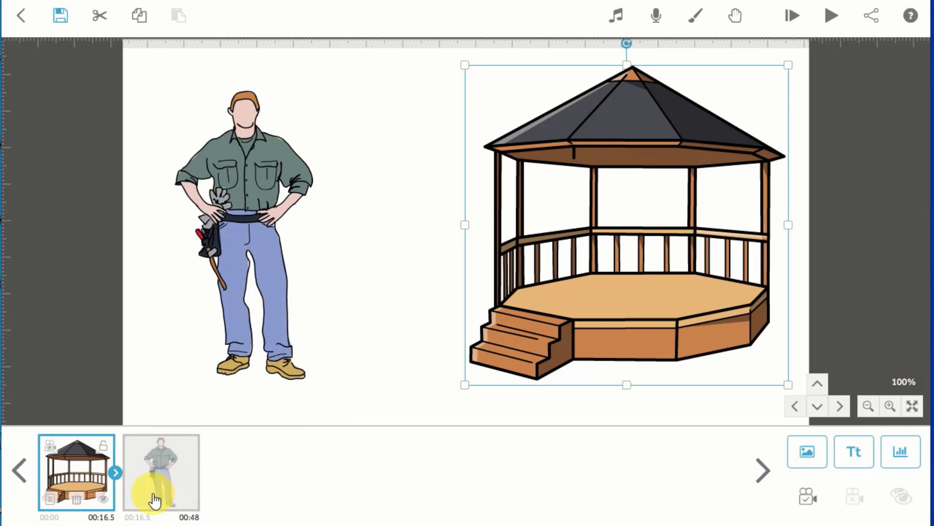
left_click(51, 498)
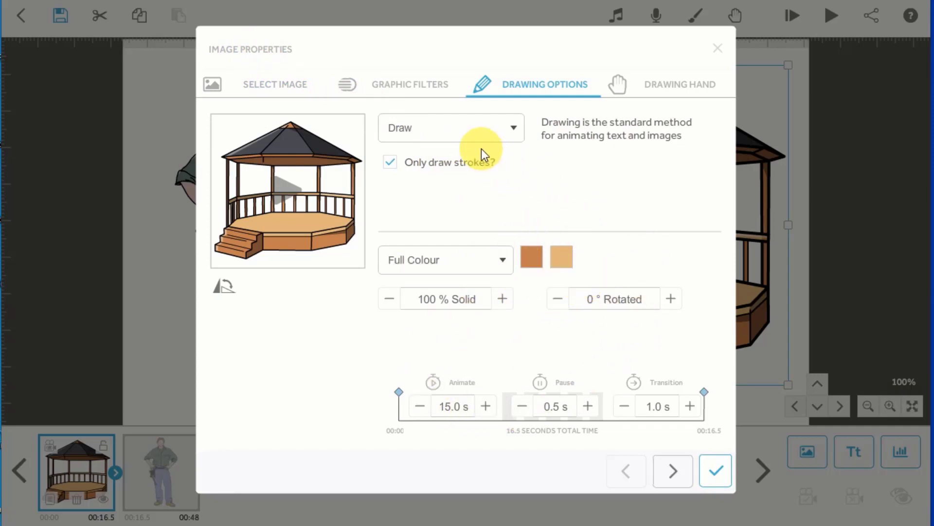
left_click(507, 129)
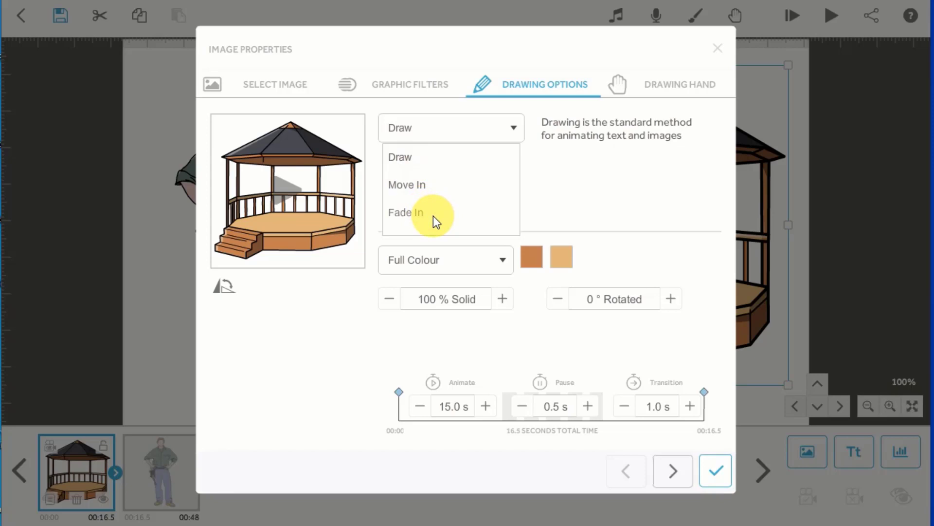
left_click(399, 159)
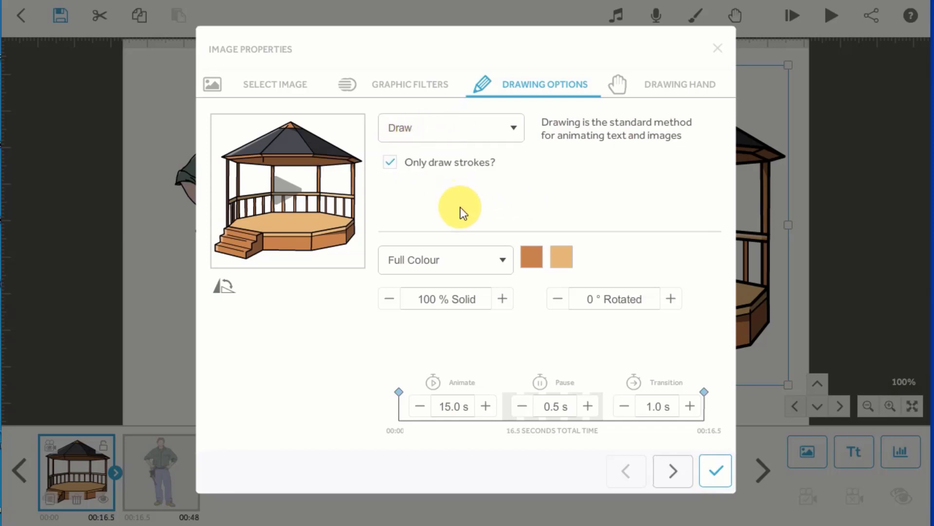
Try the Outline, Greyscale and Silhouette colour styles on the gazebo, and return it to Full Colour
left_click(501, 263)
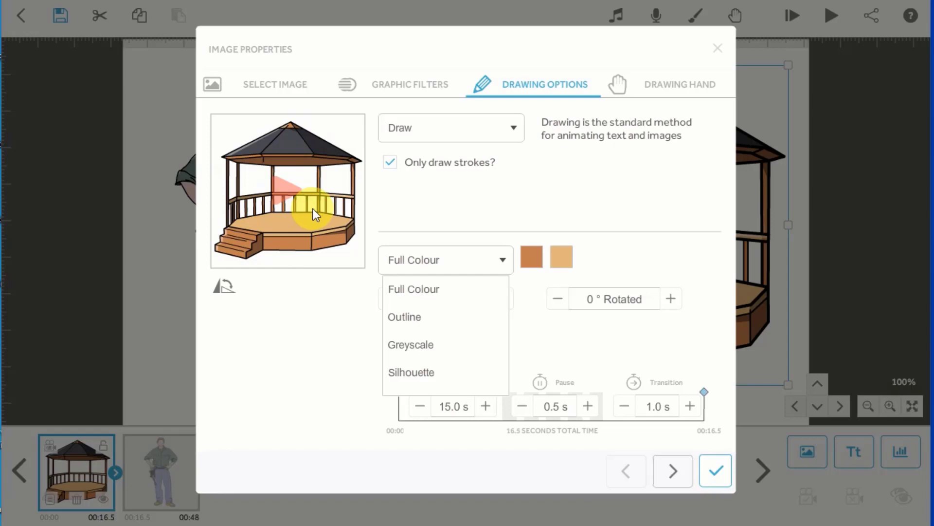
left_click(413, 314)
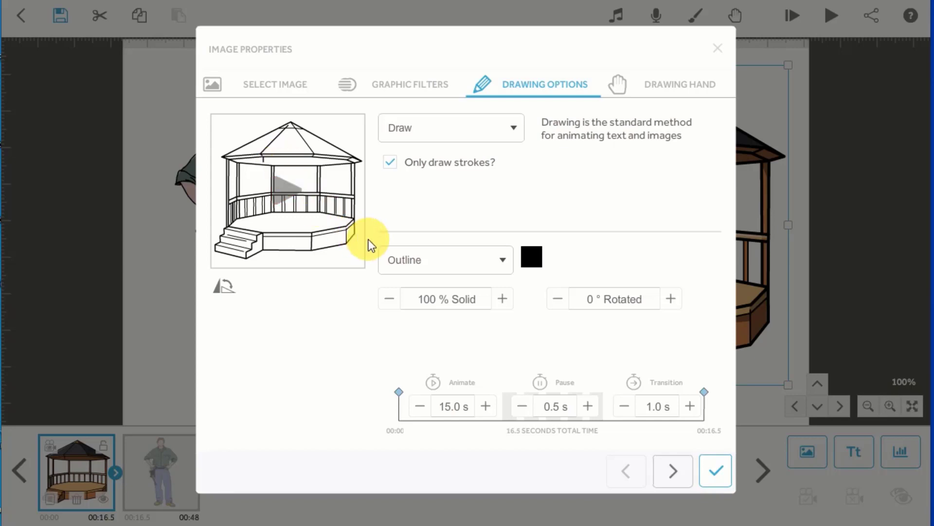
left_click(408, 265)
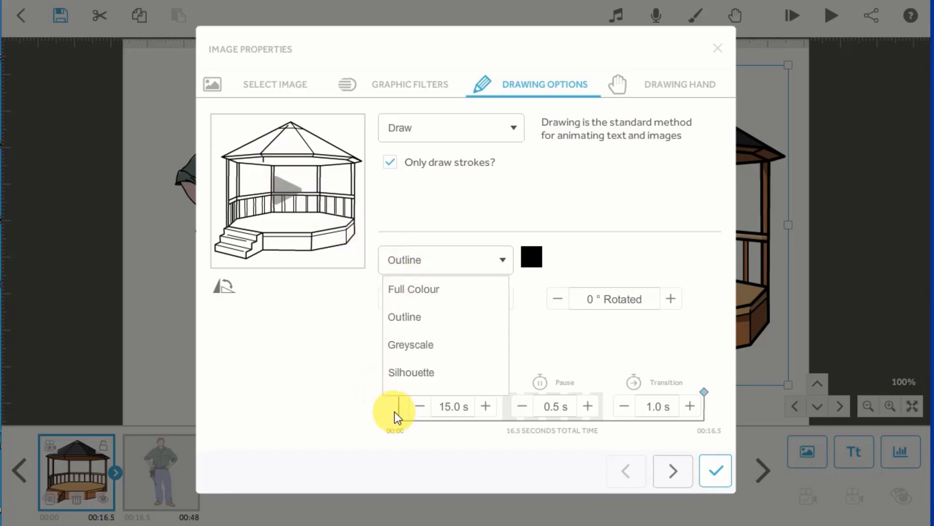
left_click(401, 342)
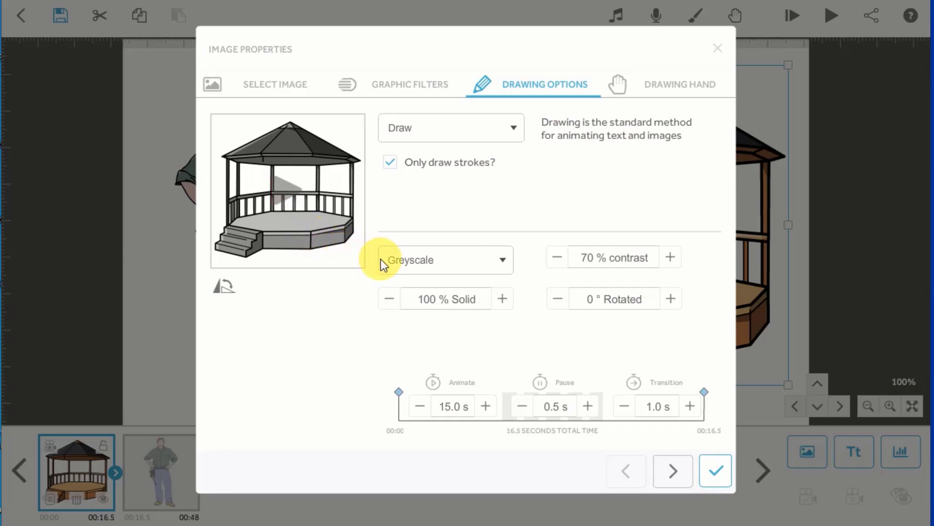
left_click(396, 264)
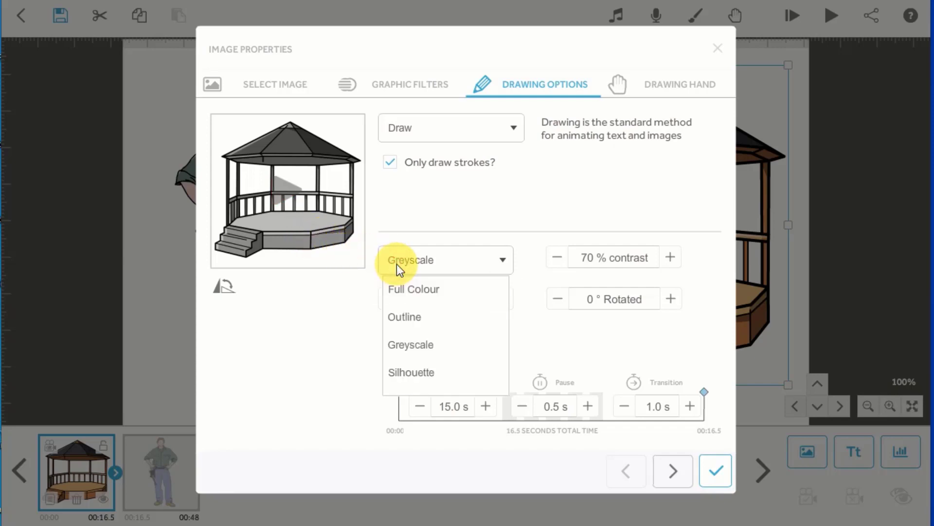
left_click(414, 374)
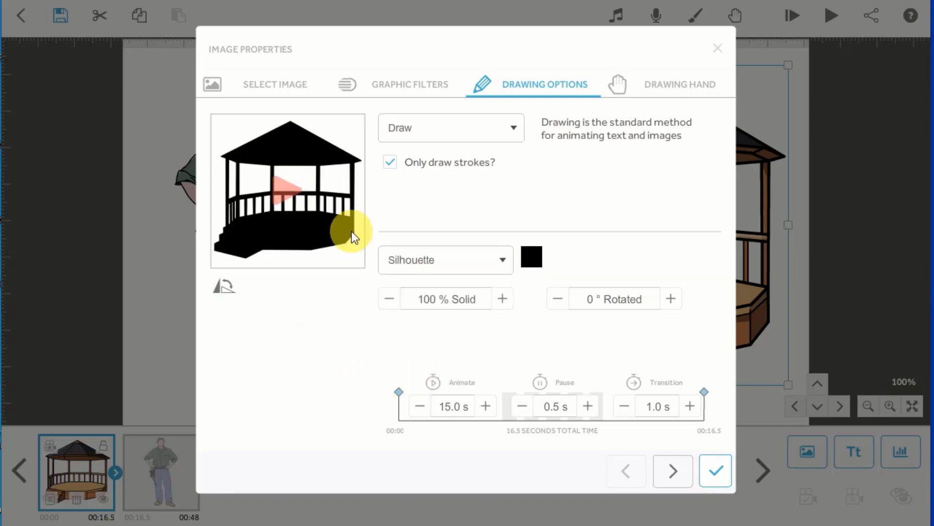
left_click(475, 262)
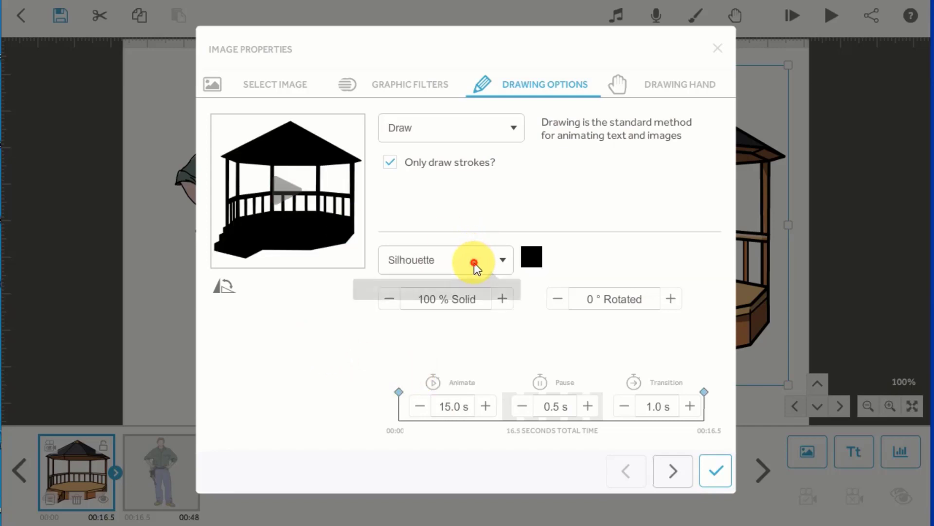
left_click(425, 292)
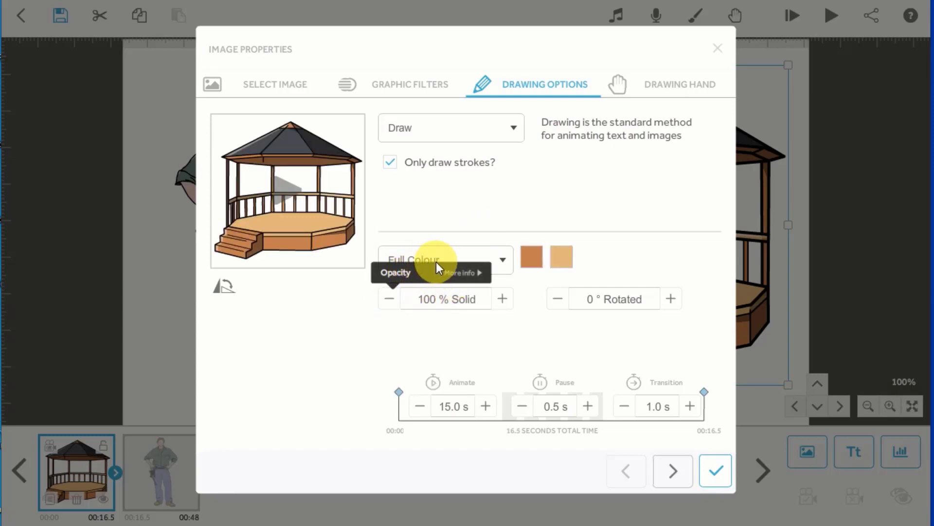
Try lowering the gazebo's opacity to 80 % solid, and restore it to 100 %
left_click(388, 300)
left_click(387, 300)
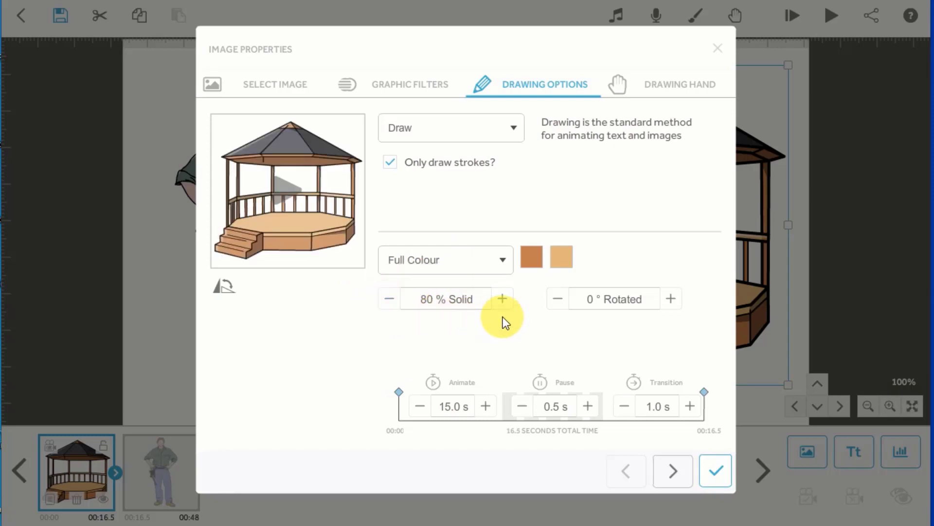
left_click(509, 301)
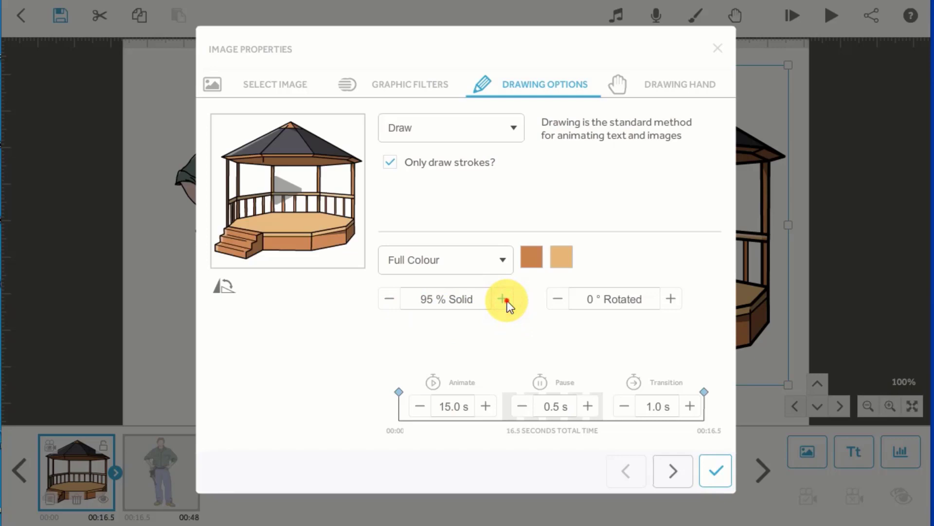
left_click(507, 302)
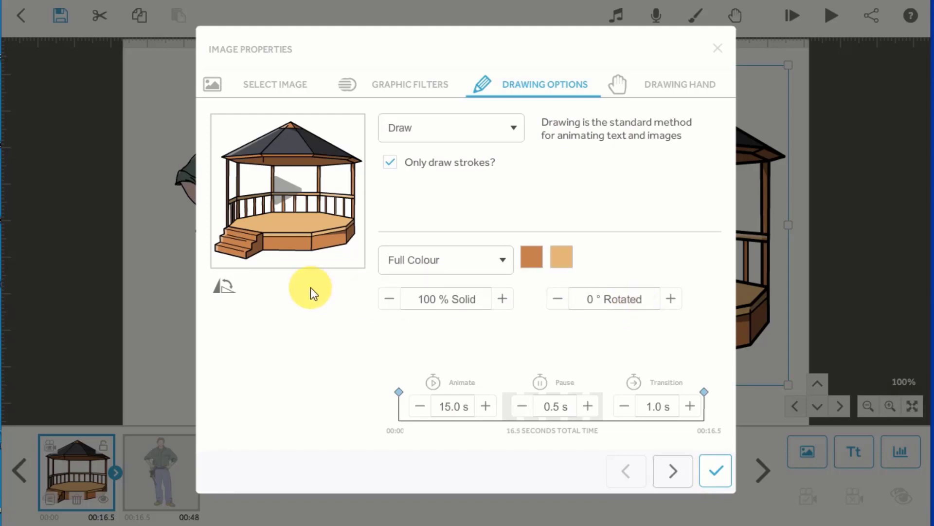
Try the horizontal and vertical flips on the gazebo image, and cycle it back to its original orientation
left_click(227, 287)
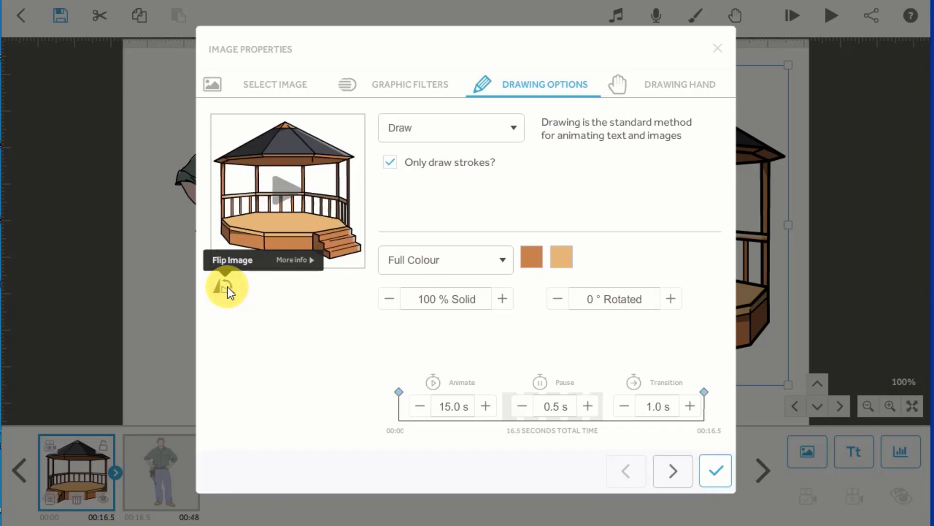
left_click(226, 287)
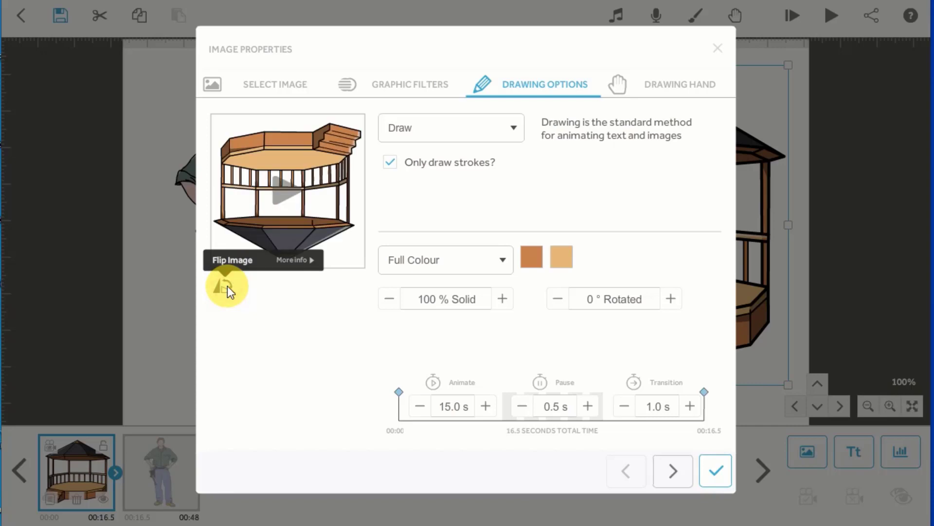
left_click(227, 286)
left_click(227, 286)
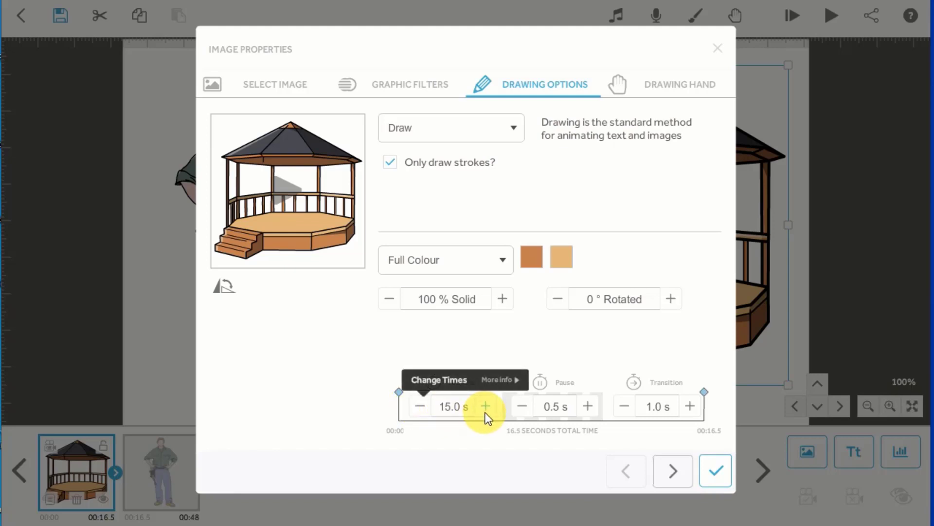
Set the gazebo's animate time to 5 seconds
left_click(449, 405)
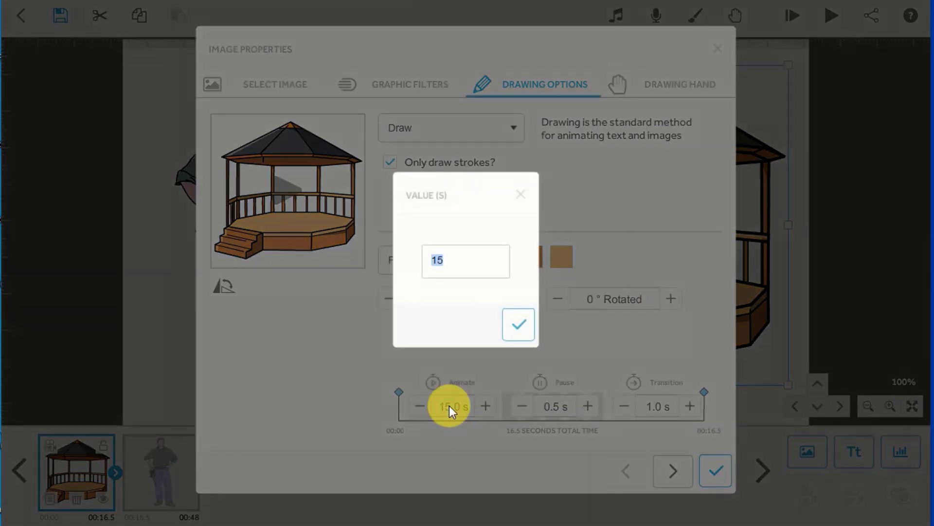
type("4")
key("BackSpace")
type("5")
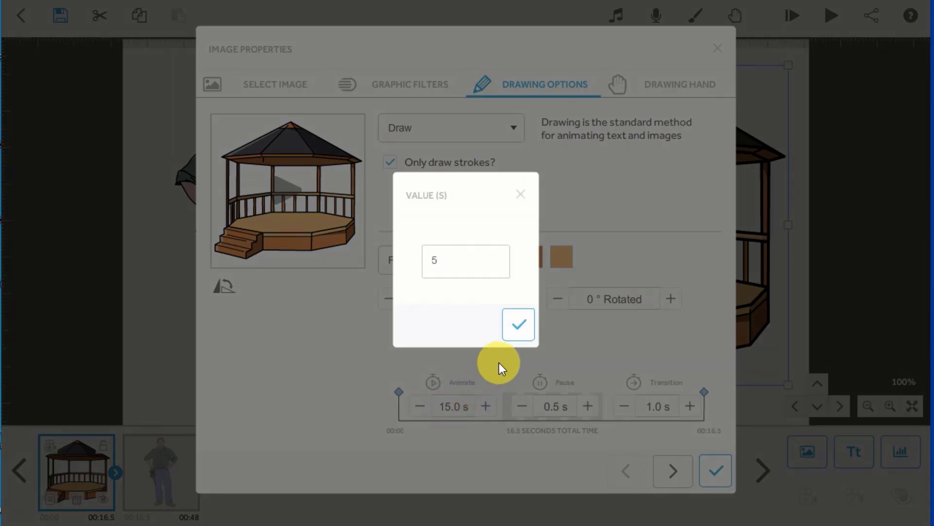
left_click(517, 327)
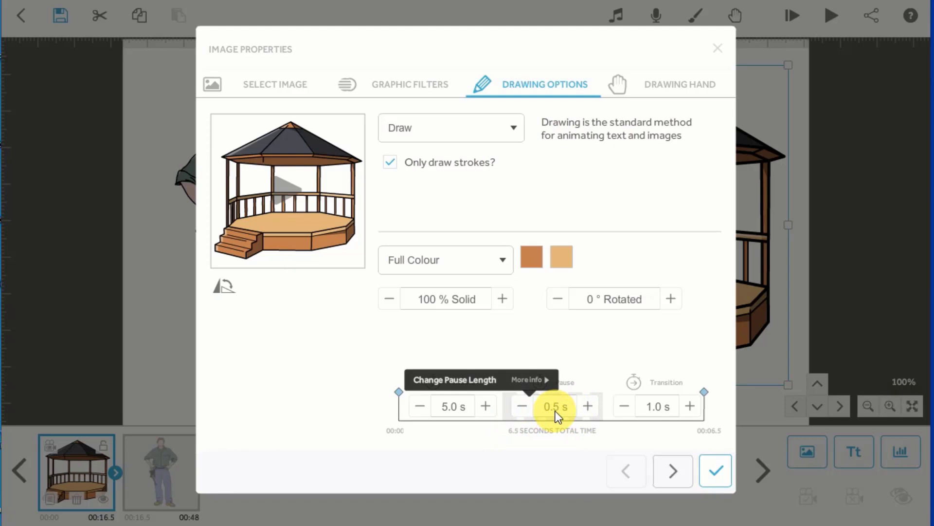
Try a 0 s pause for the gazebo, return it to 0.5 s, and set its transition time to 0.5 s
left_click(520, 408)
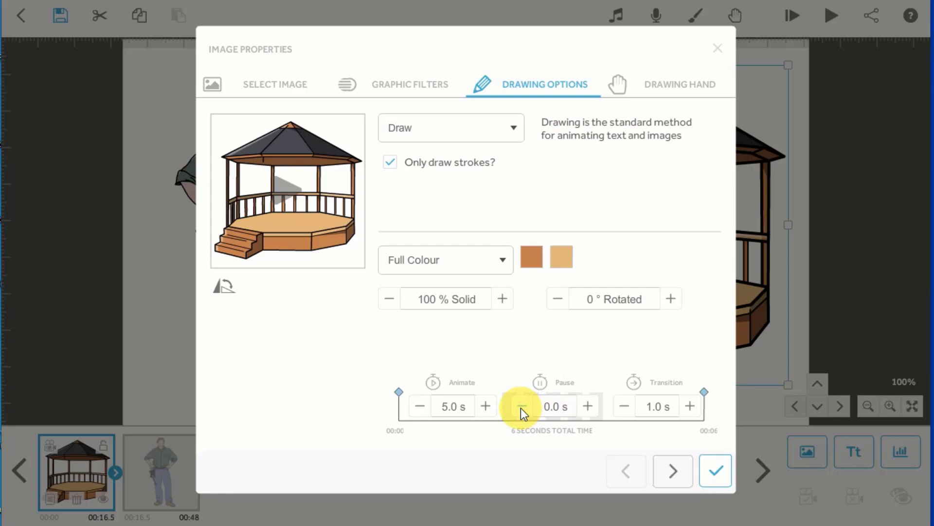
left_click(591, 407)
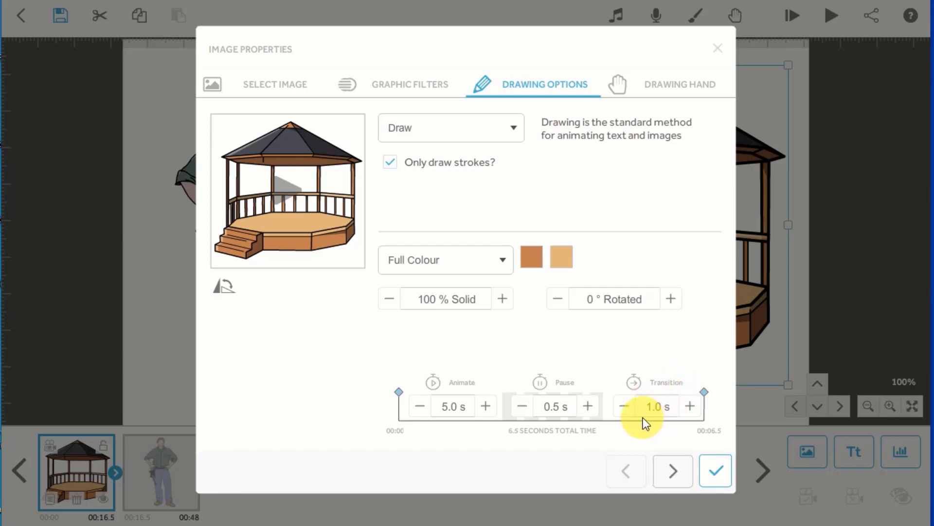
left_click(623, 407)
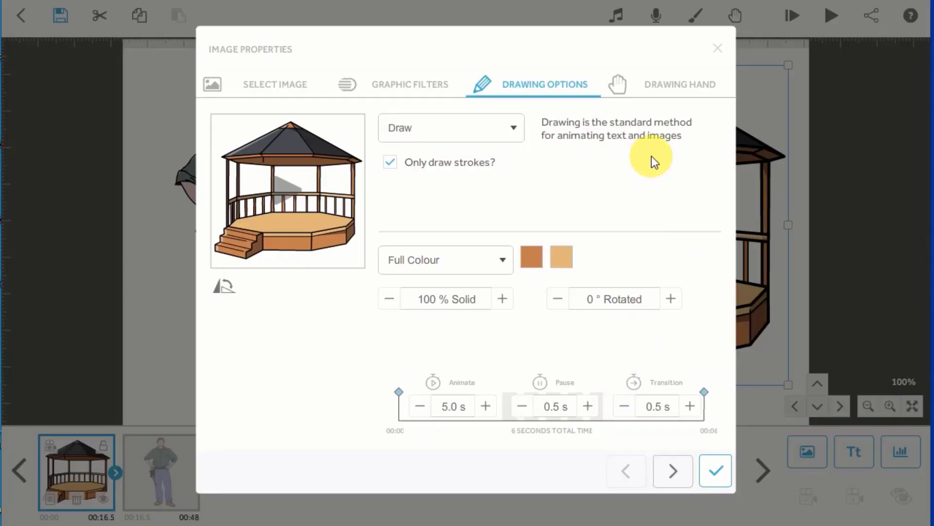
Preview drawing hands for the gazebo, including the dark-sleeved hand, crayon, finger, eraser, marker and No Hand, and close each preview without applying it
left_click(678, 88)
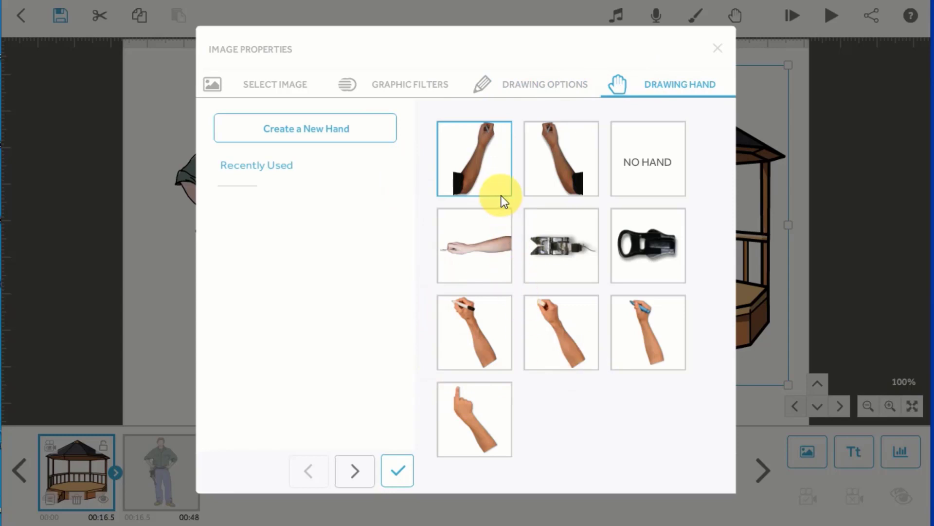
left_click(488, 165)
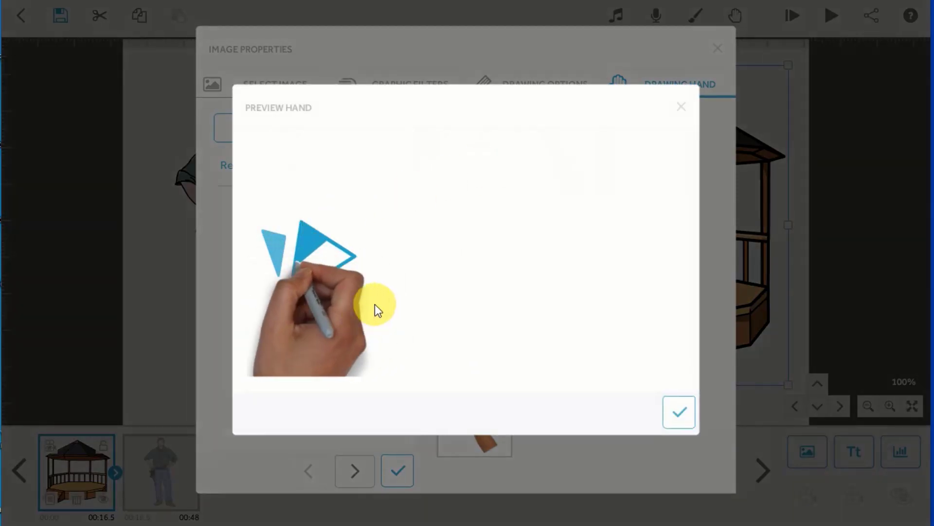
left_click(681, 108)
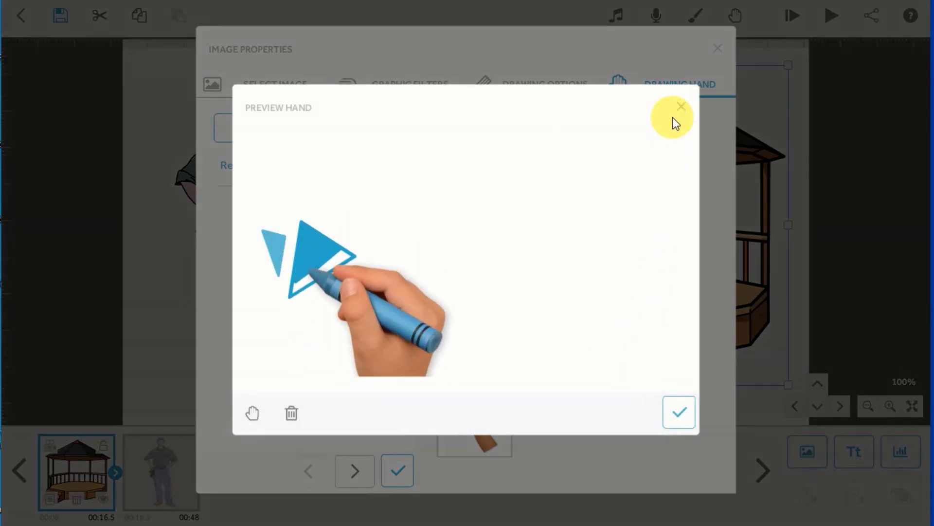
left_click(681, 106)
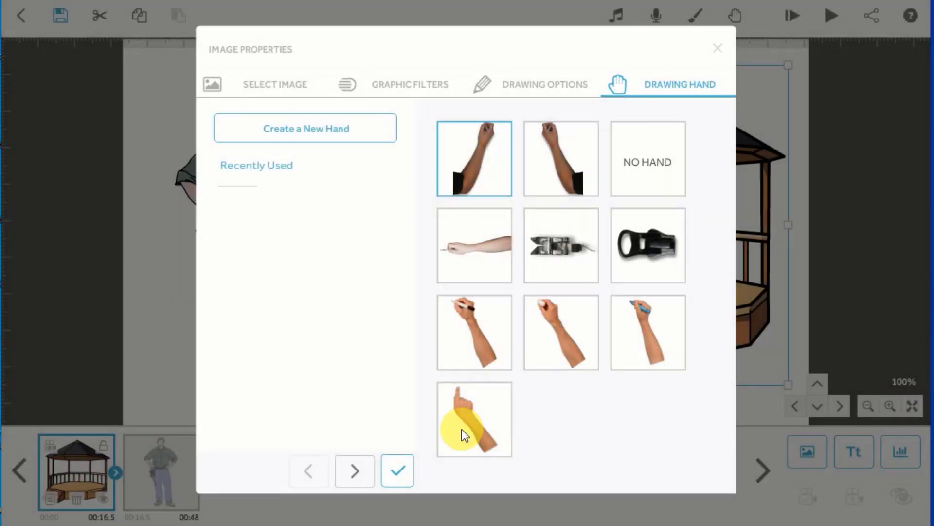
left_click(463, 428)
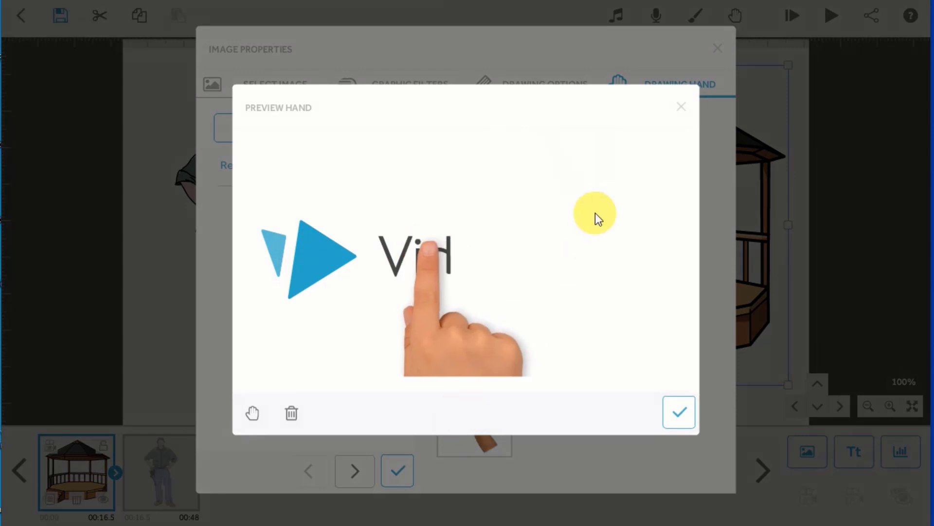
left_click(681, 106)
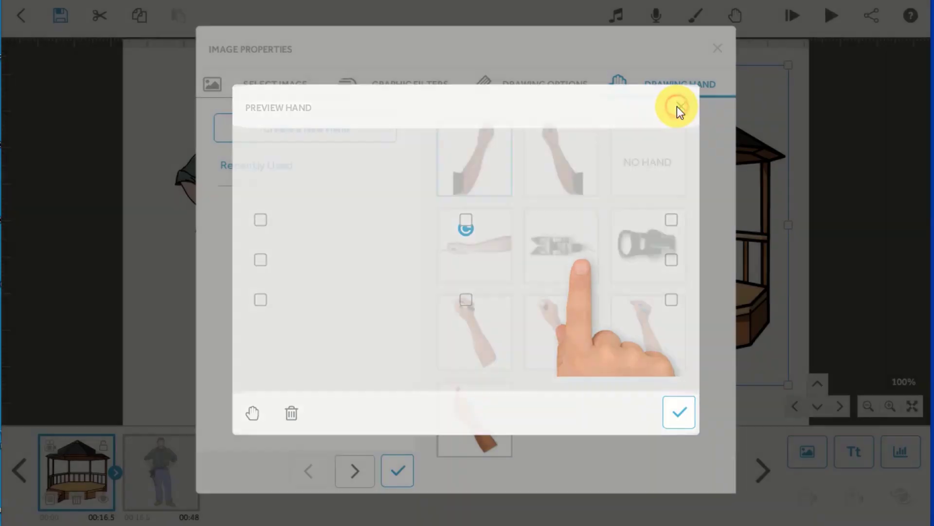
left_click(533, 320)
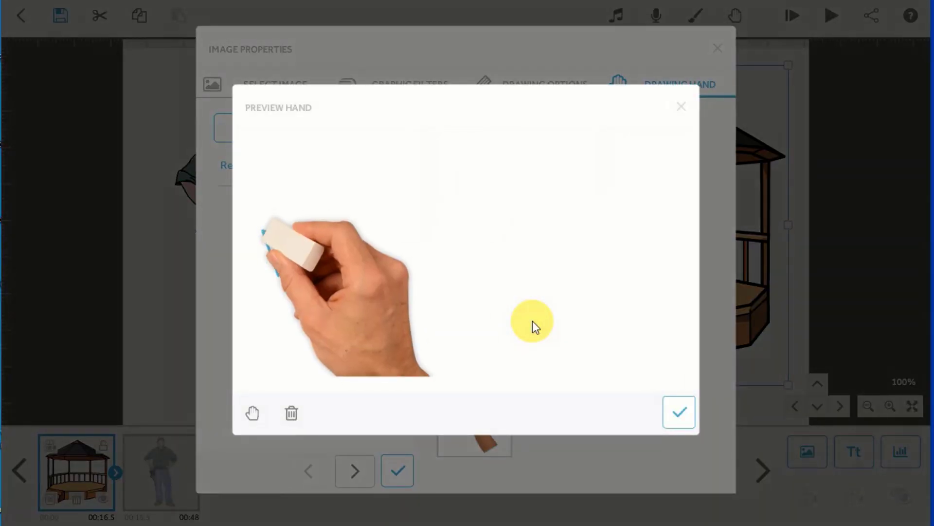
left_click(682, 107)
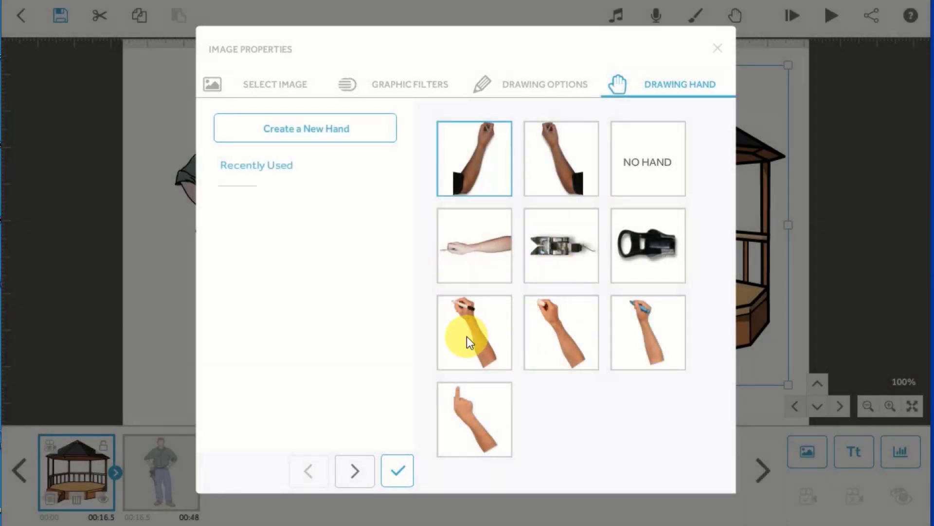
left_click(466, 337)
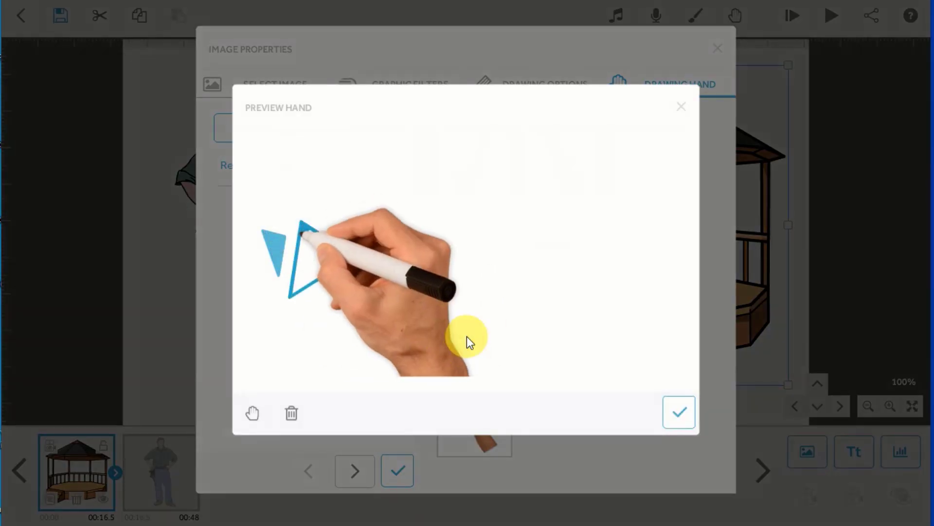
left_click(681, 107)
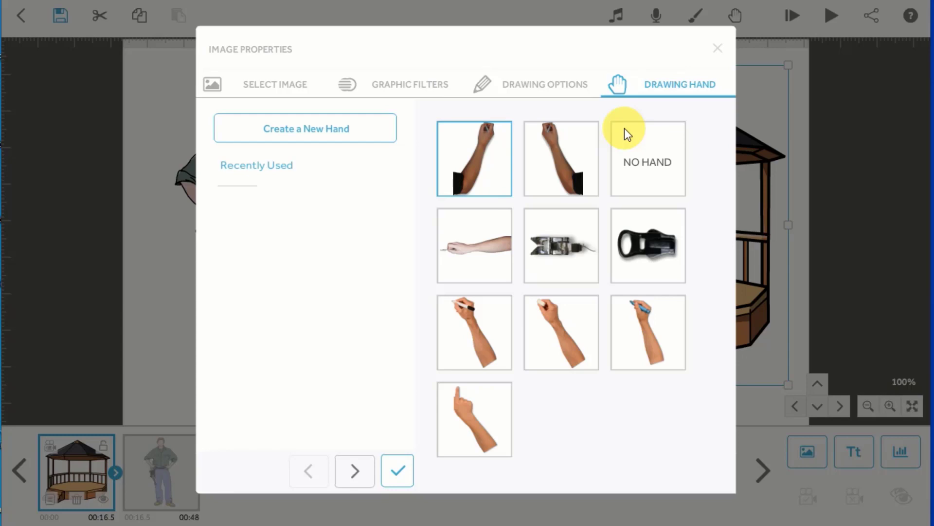
left_click(649, 170)
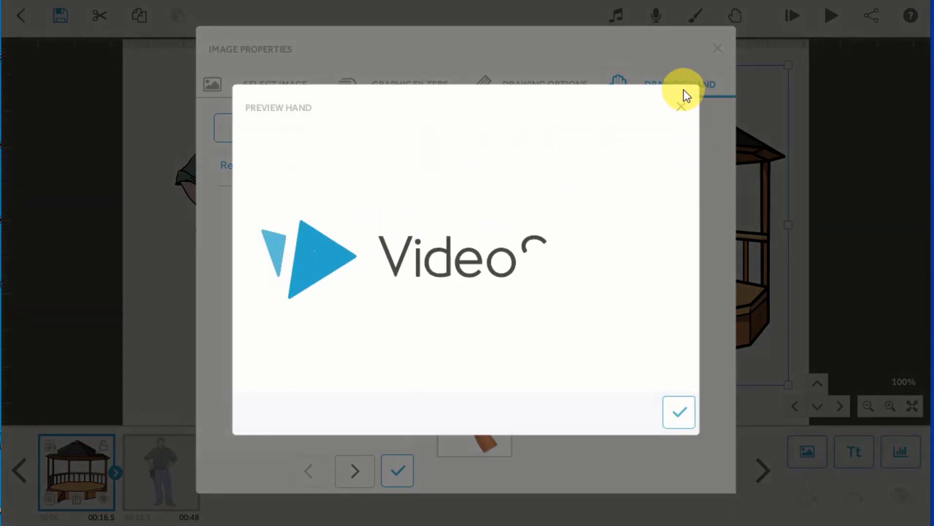
left_click(682, 108)
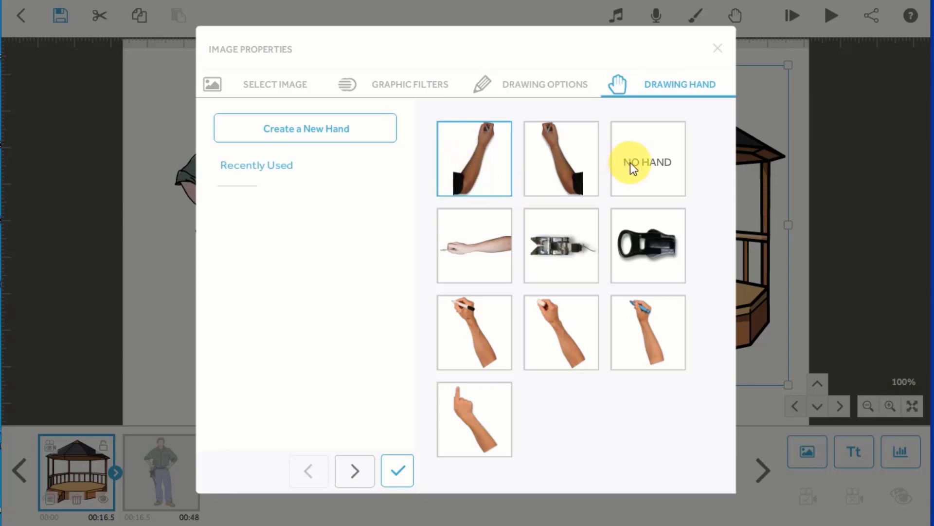
Return to the gazebo's drawing options, apply its image properties and deselect it on the canvas
left_click(536, 86)
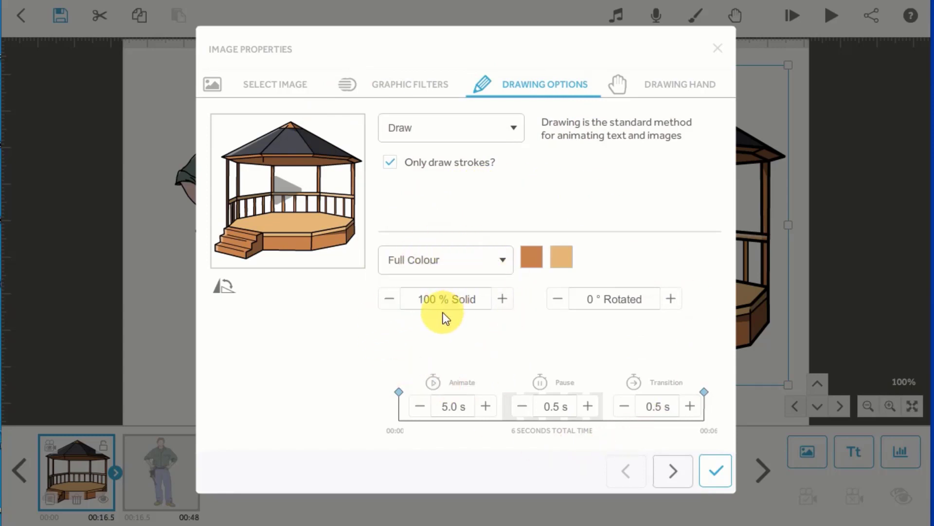
left_click(711, 477)
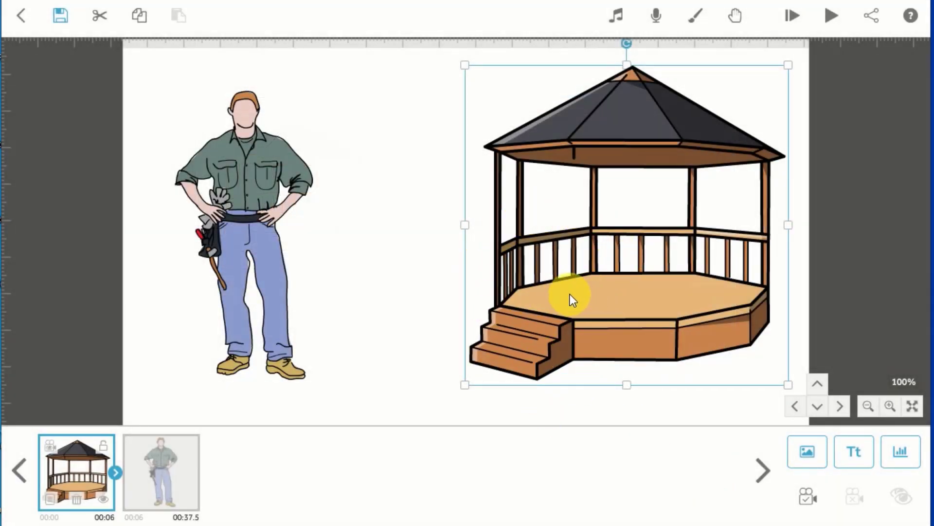
left_click(398, 332)
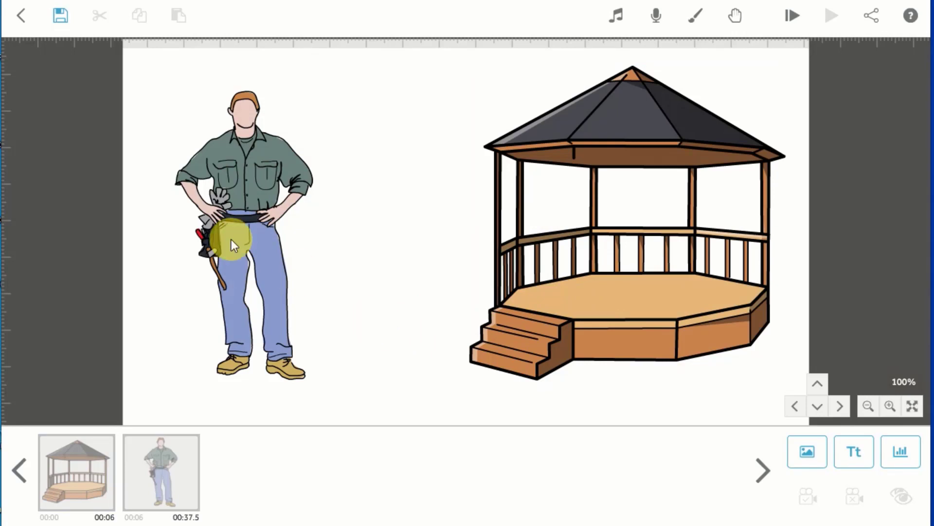
Open the workman's image properties and review the available animation methods, keeping Draw
left_click(218, 205)
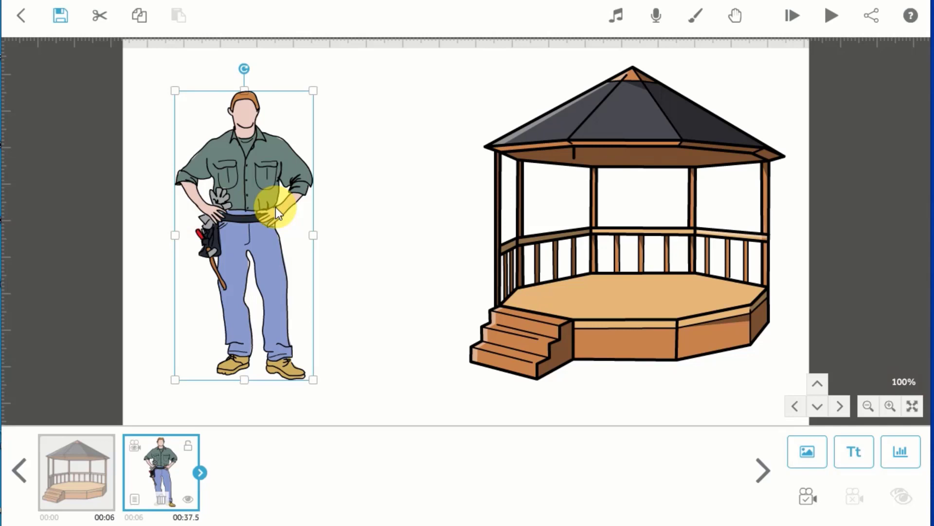
left_click(137, 499)
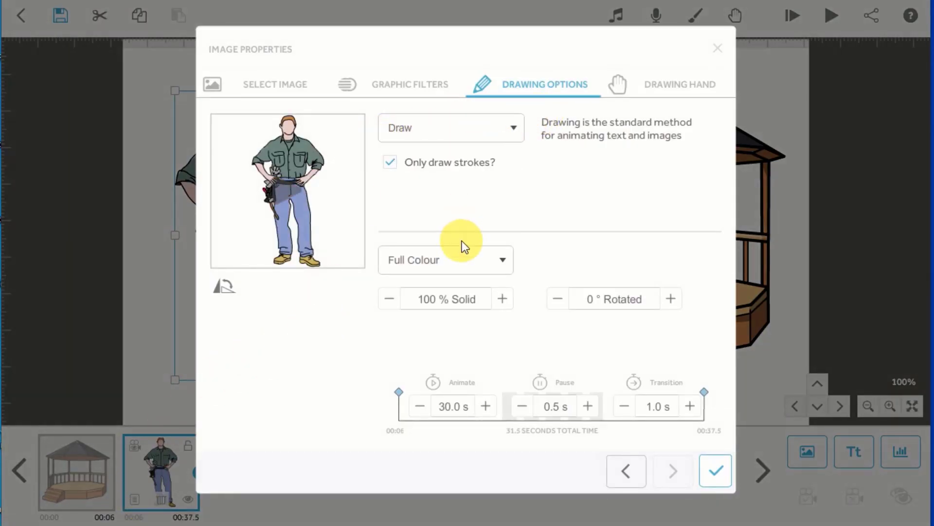
left_click(504, 137)
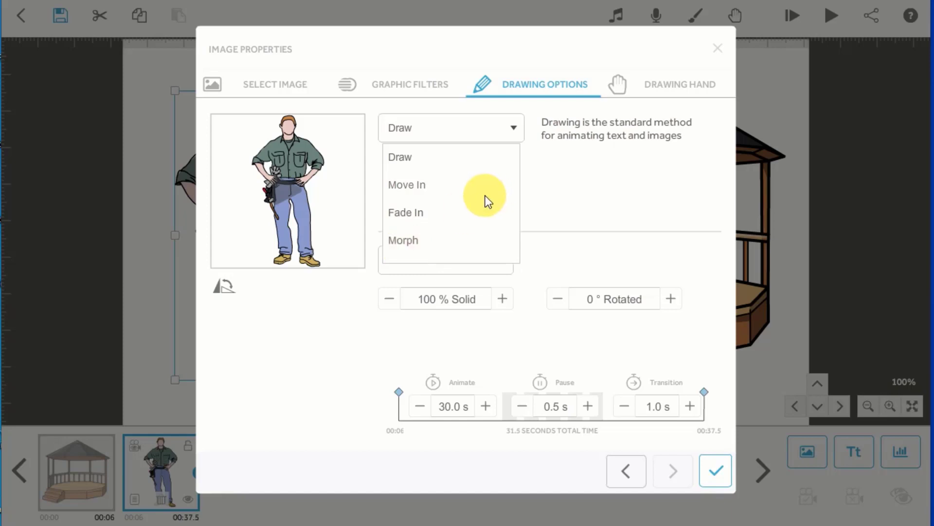
left_click(538, 204)
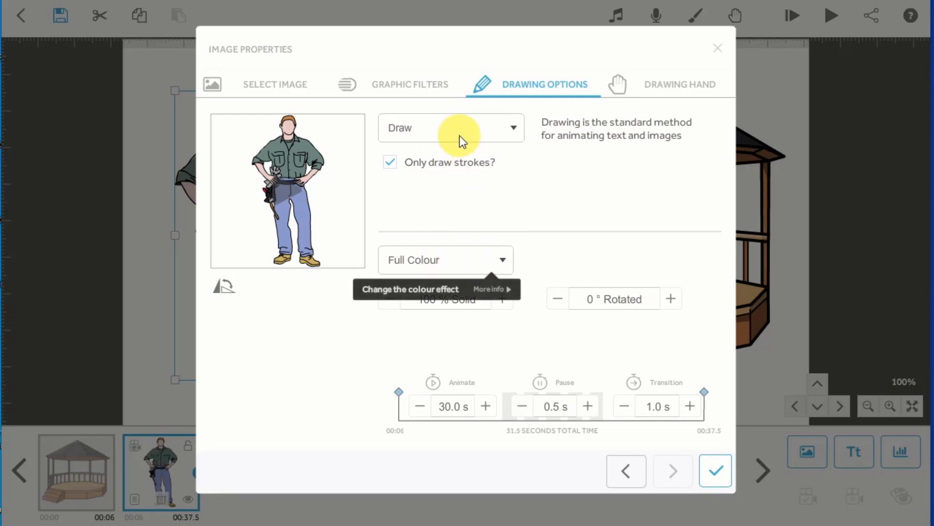
Set the workman's animate time to 3 seconds
left_click(454, 406)
type("5")
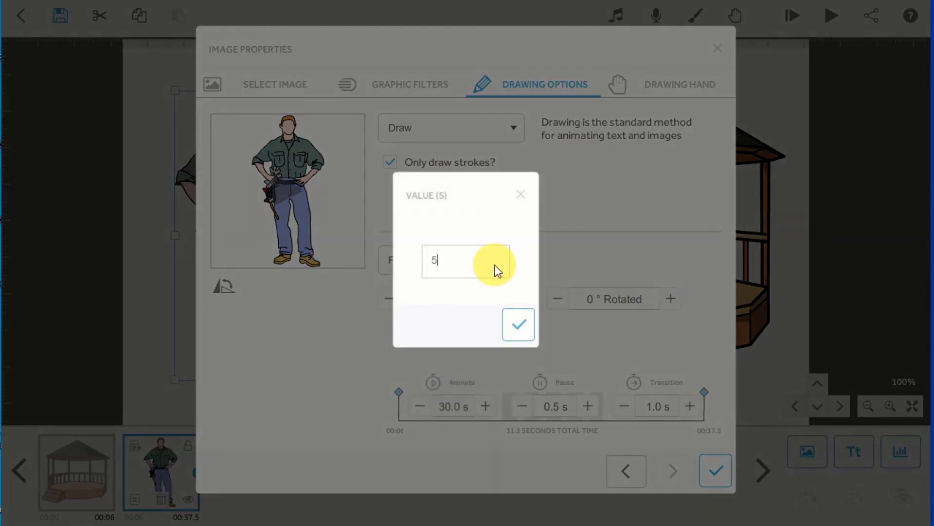
key("BackSpace")
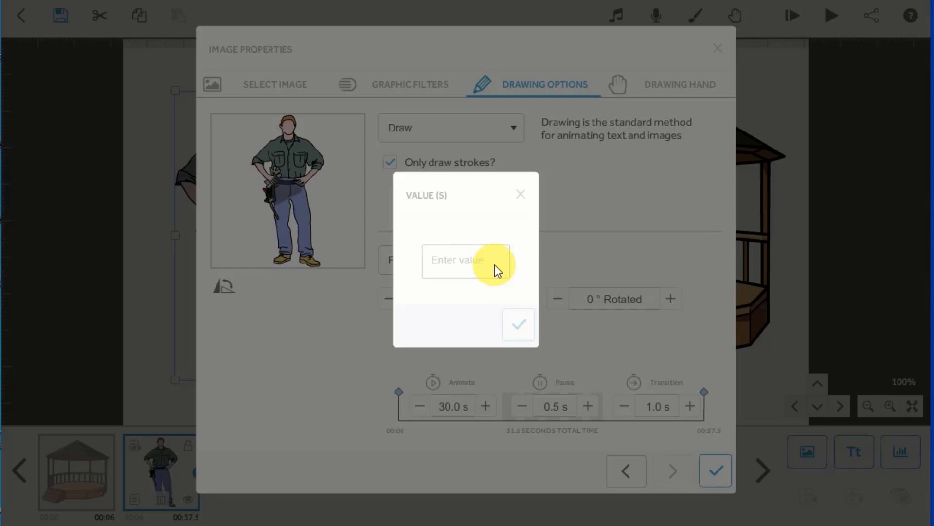
type("3")
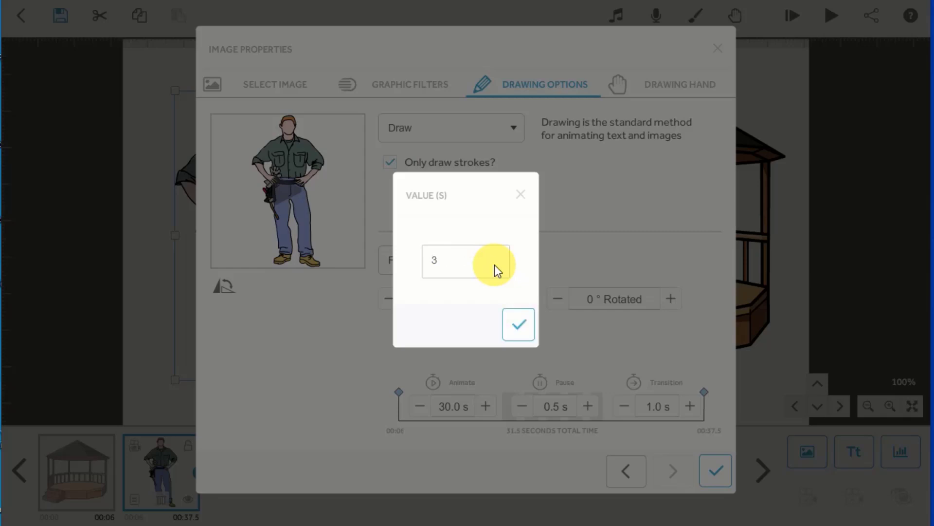
left_click(523, 321)
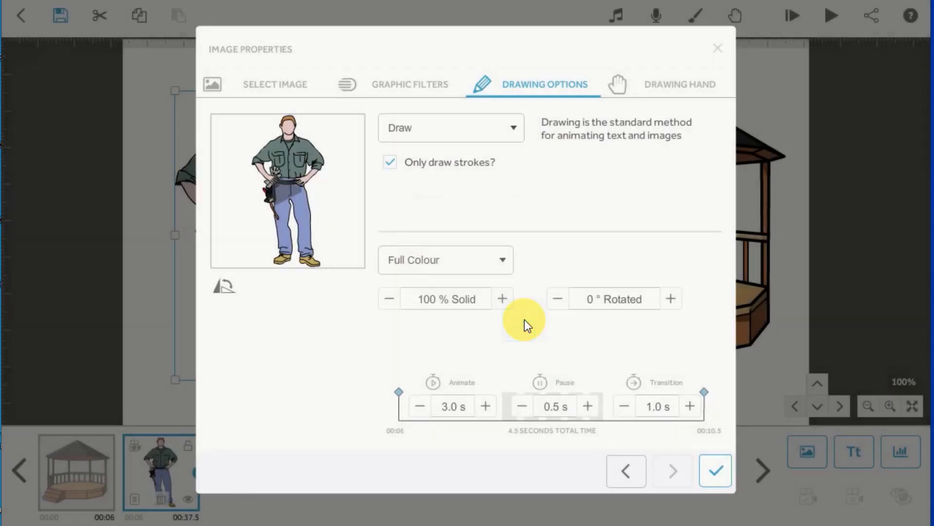
Set the workman's transition time to 0.5 seconds, apply the properties, and preview the scribe from the start
left_click(623, 409)
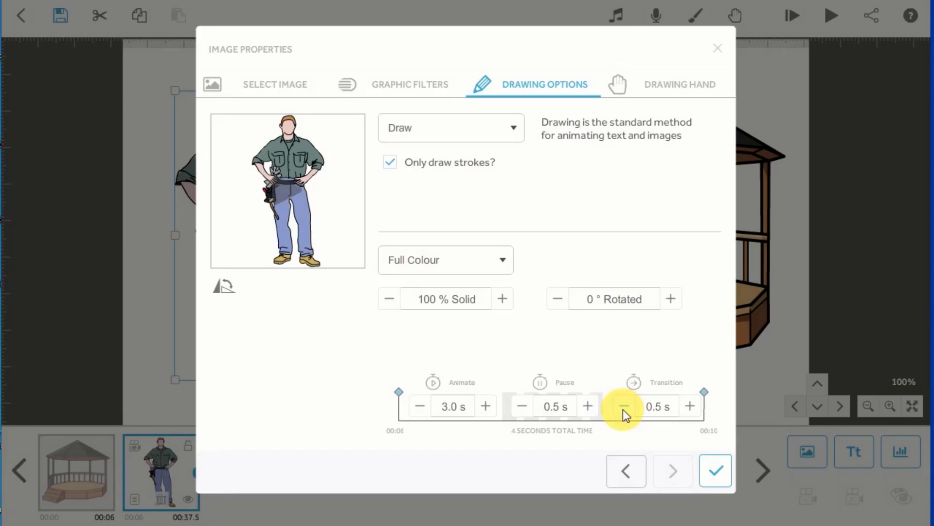
left_click(711, 470)
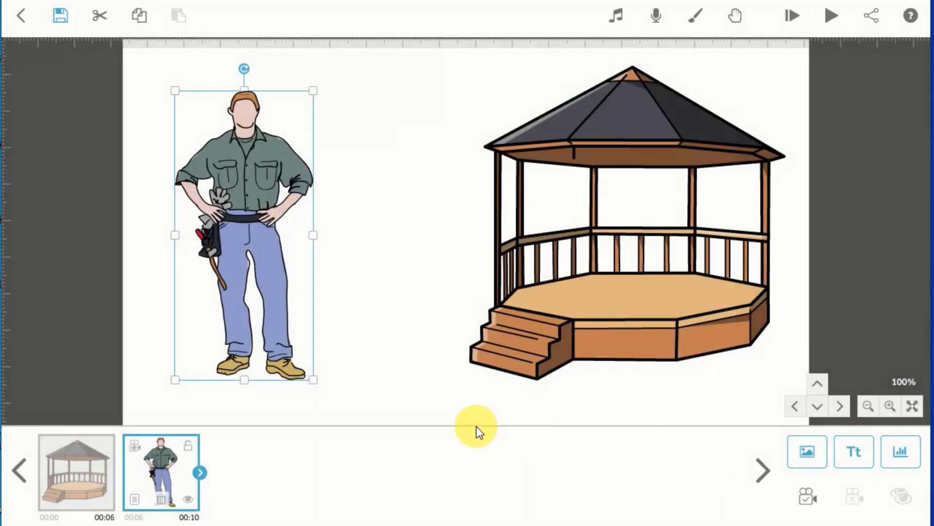
left_click(423, 392)
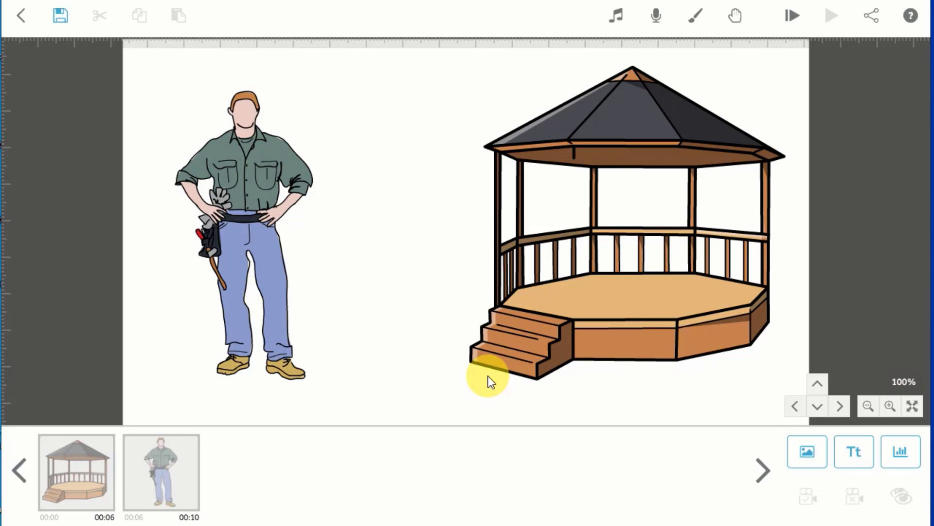
left_click(790, 15)
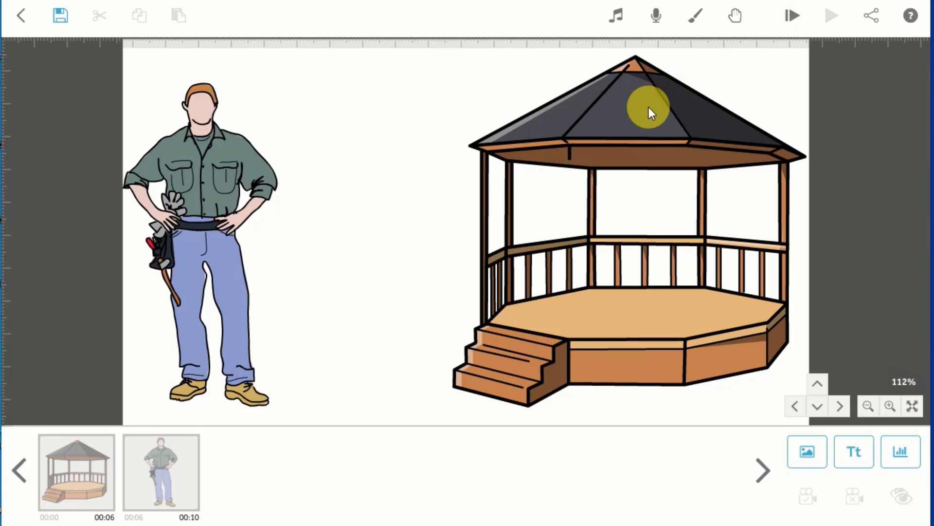
Set the camera to the current position for the gazebo and the workman at 112% zoom
left_click(649, 107)
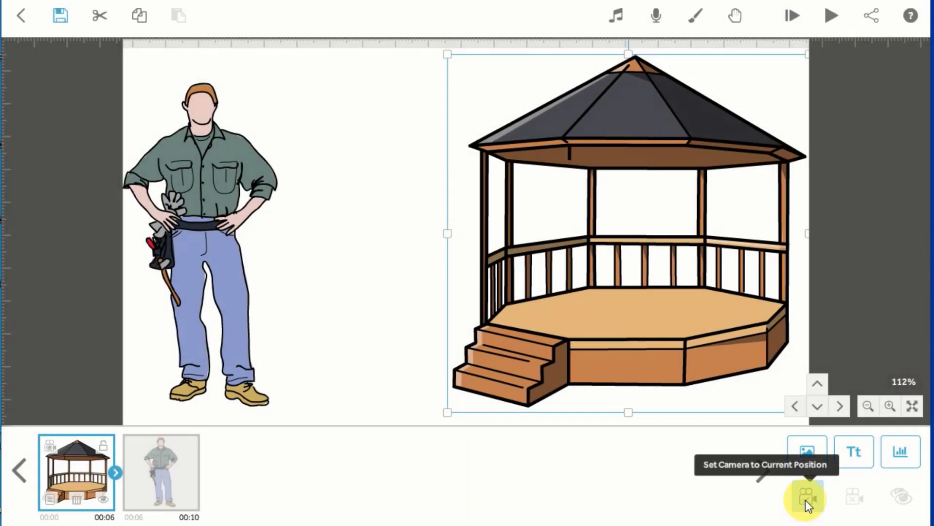
left_click(807, 498)
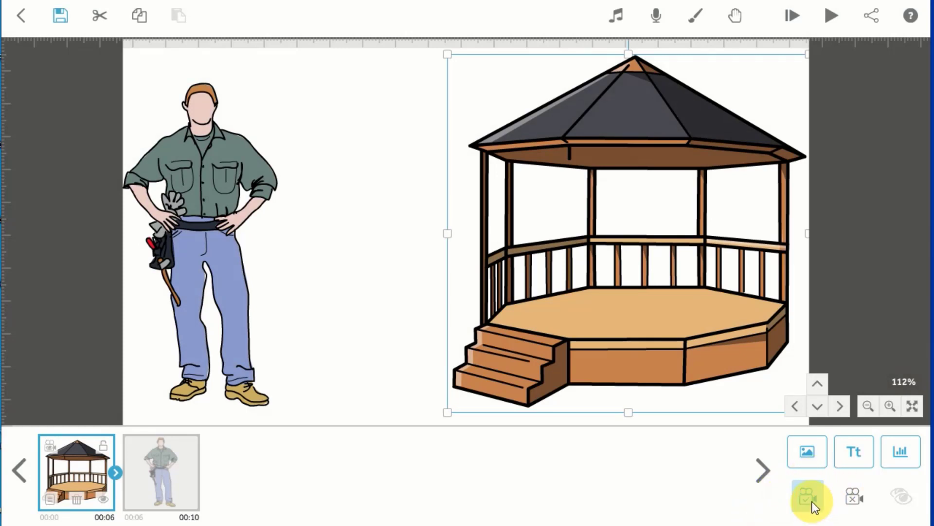
left_click(191, 203)
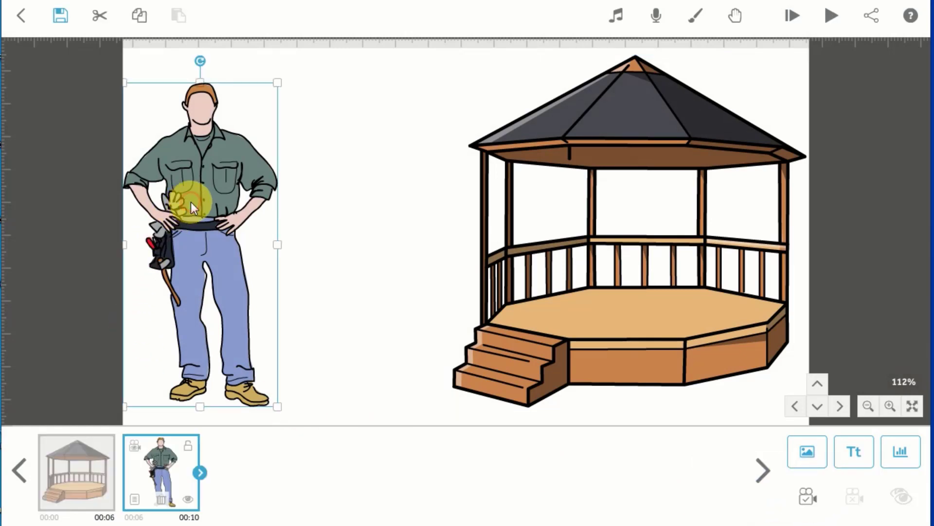
left_click(808, 501)
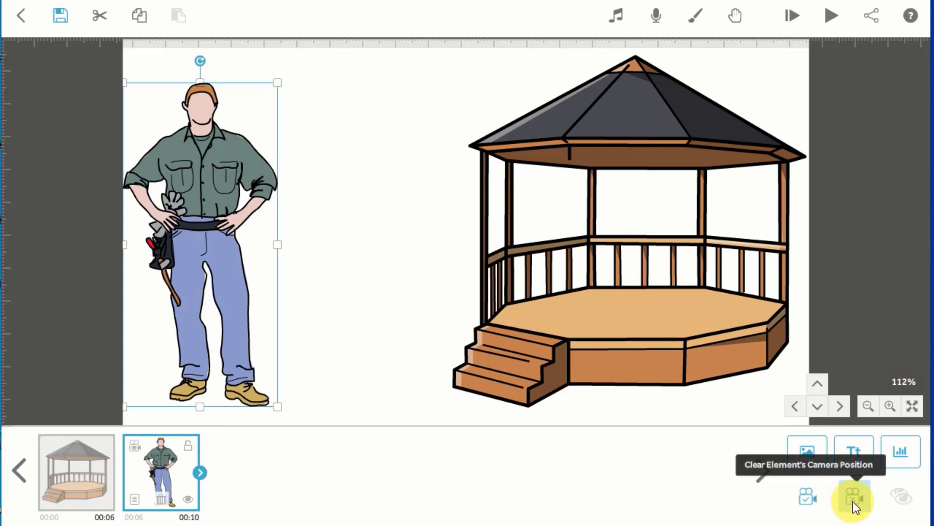
left_click(344, 316)
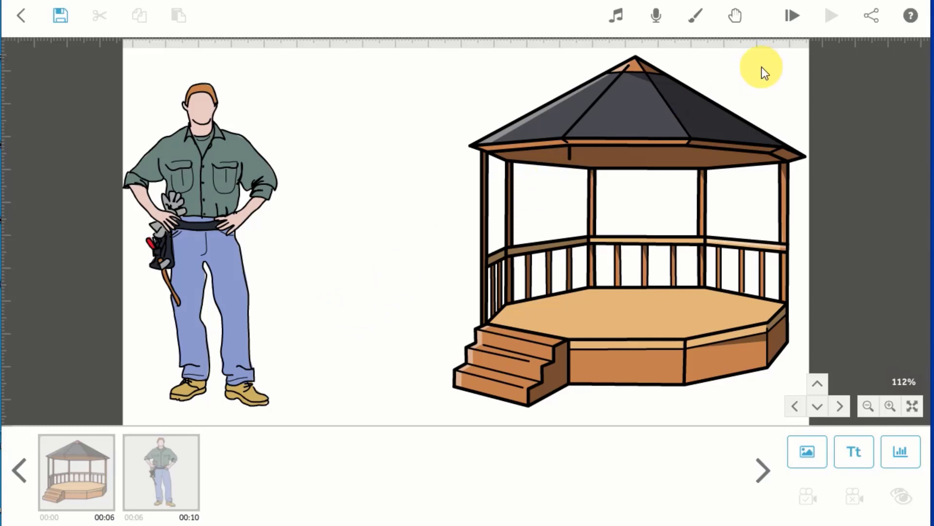
Preview the scribe from the start with Zoom at end turned off, turn the option on again, and stop playback
left_click(791, 18)
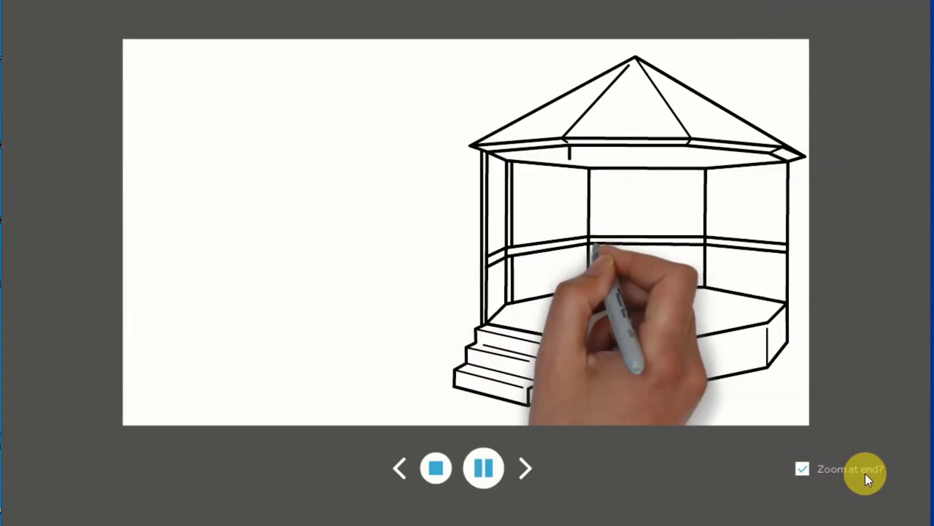
left_click(802, 469)
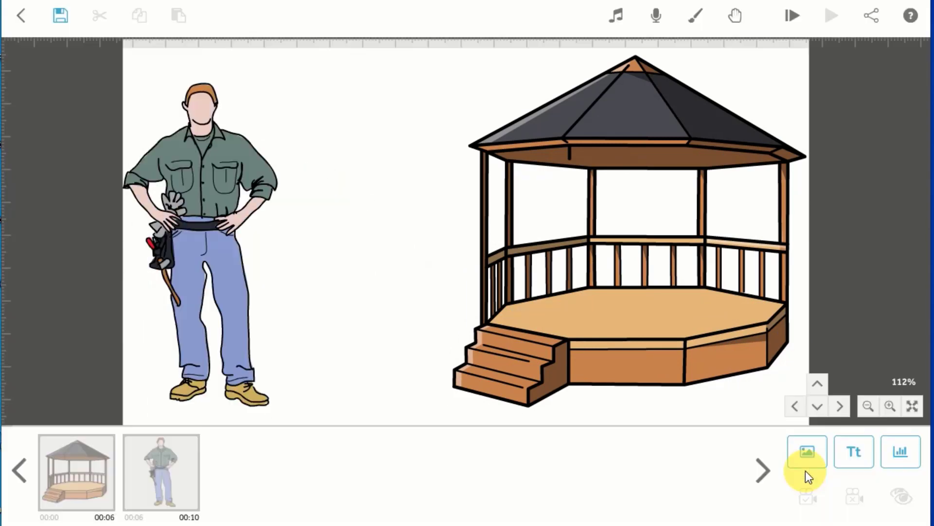
left_click(789, 18)
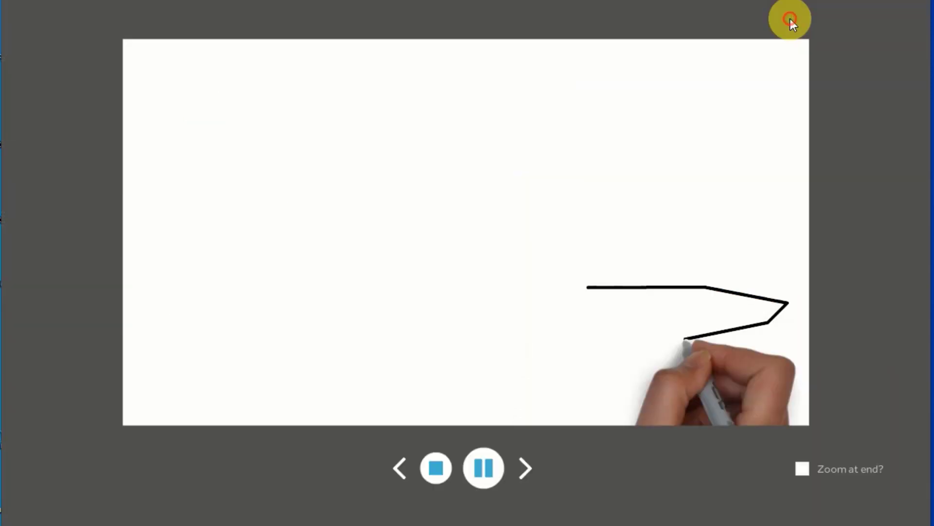
left_click(804, 468)
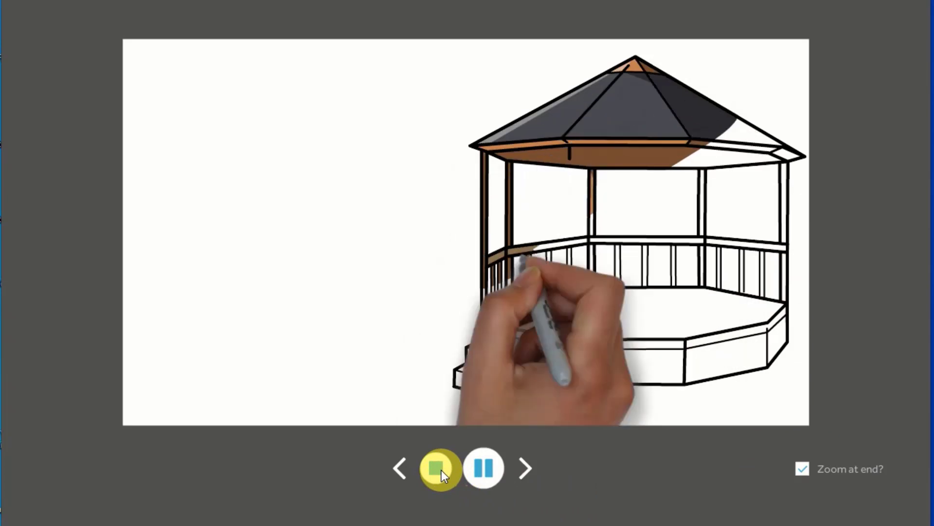
left_click(428, 465)
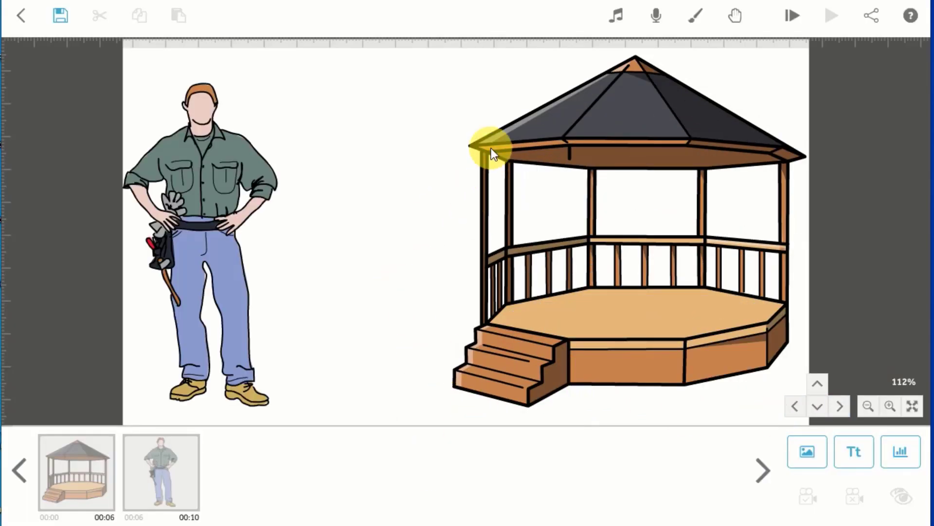
Add the recently used pink-cheeked smiling emoji to an empty canvas area, shrink it slightly and place it right of the view's centre
left_click_drag(475, 75, 151, 116)
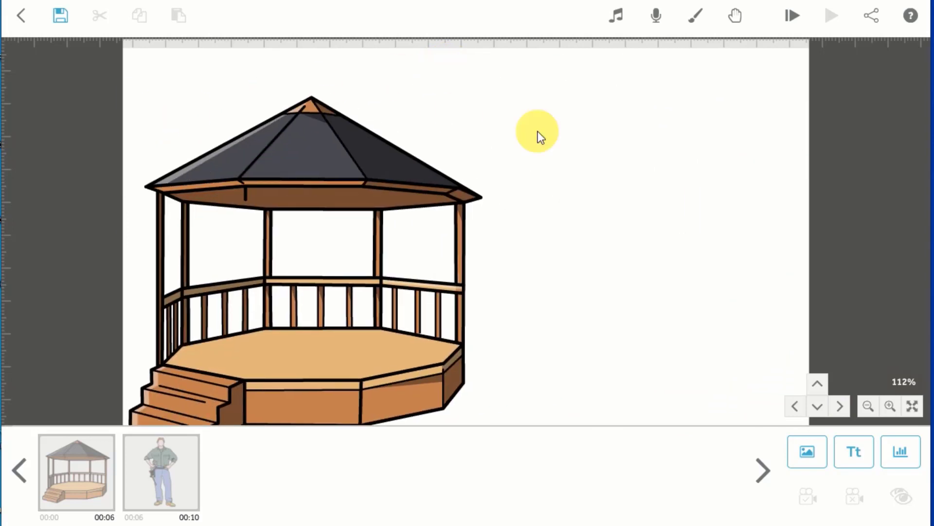
left_click_drag(593, 156, 410, 119)
left_click_drag(646, 194, 454, 224)
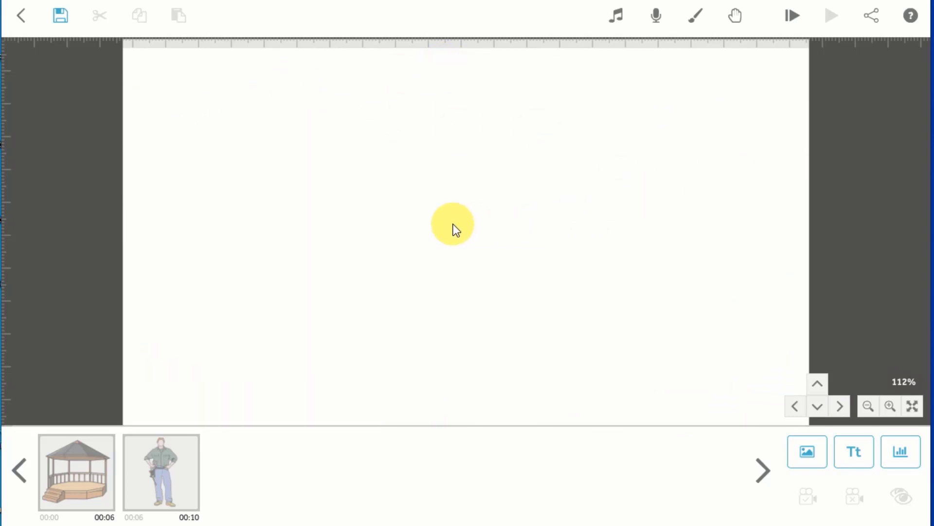
left_click(801, 450)
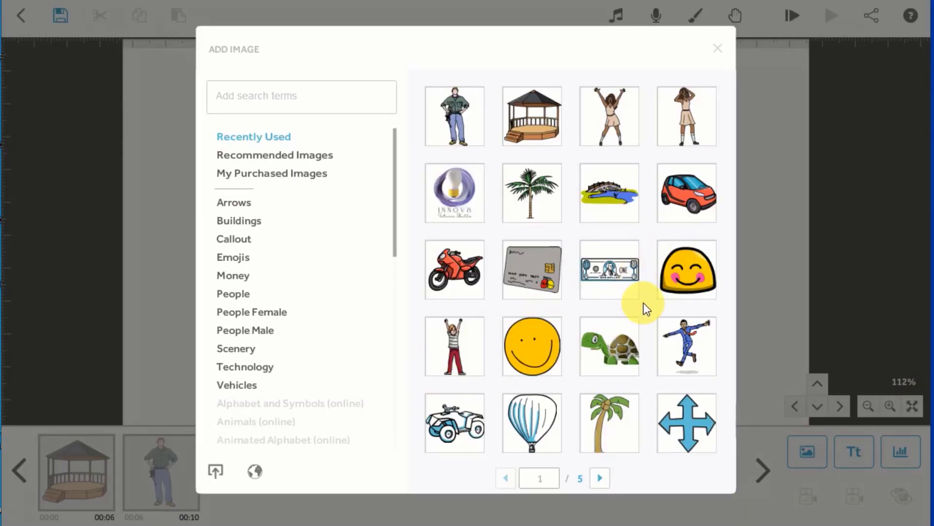
left_click(685, 278)
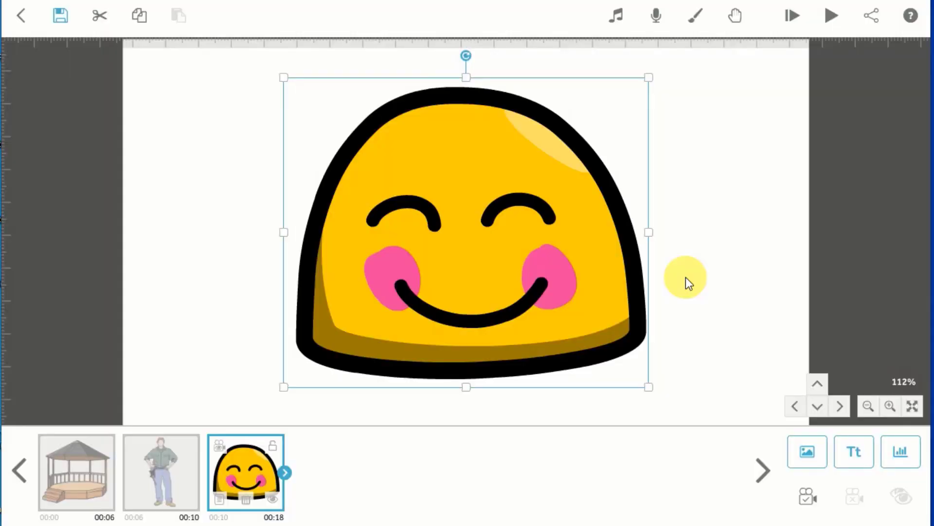
left_click_drag(649, 387, 621, 361)
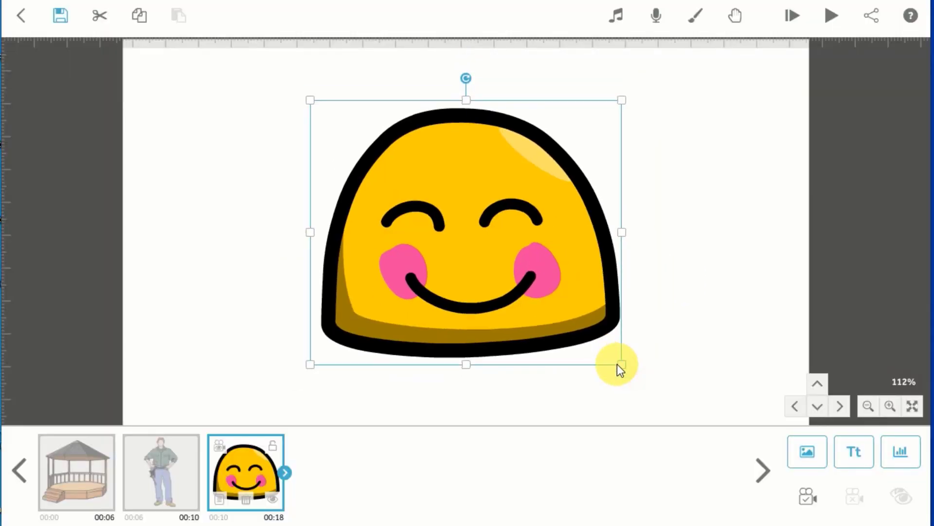
left_click_drag(533, 309, 675, 267)
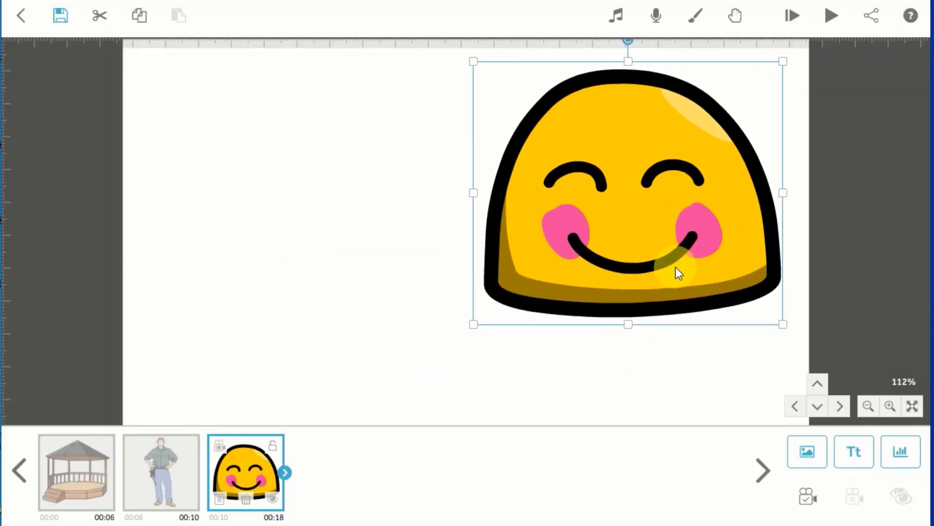
Give the pink-cheeked emoji a 4-second animate time and 0.5-second transition, and set its camera to the current position
left_click(220, 498)
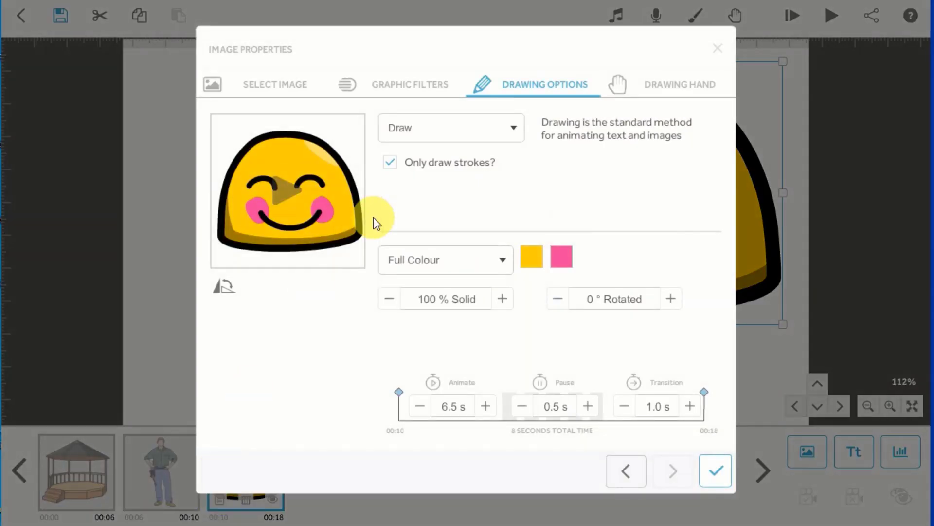
left_click(420, 405)
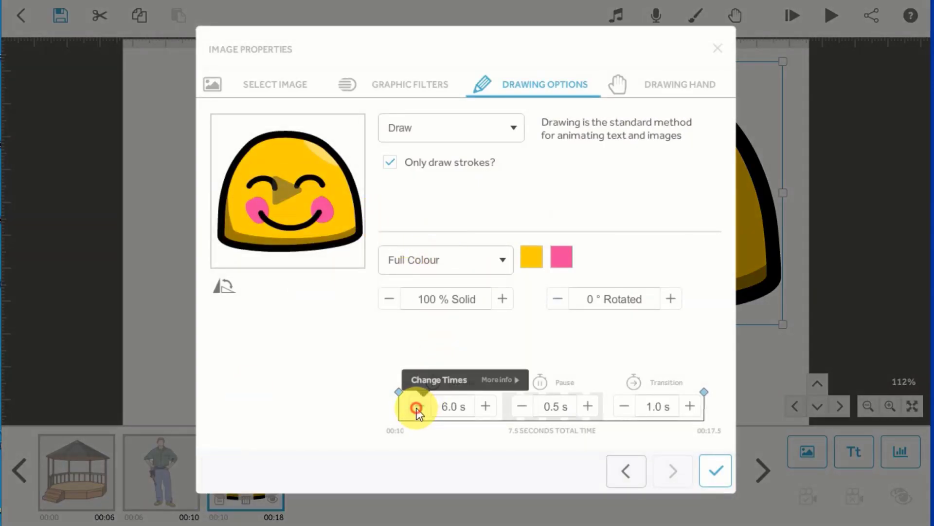
left_click(417, 407)
left_click(417, 406)
left_click(416, 407)
left_click(417, 407)
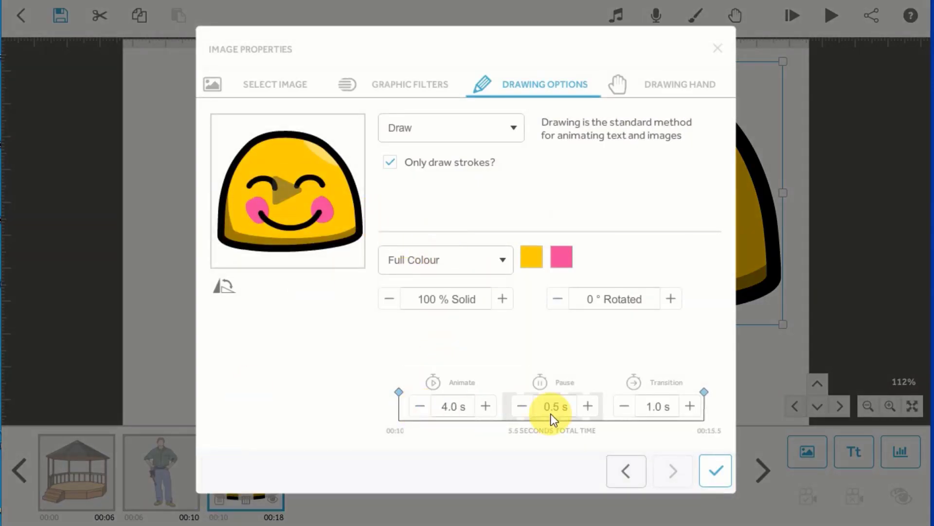
left_click(623, 405)
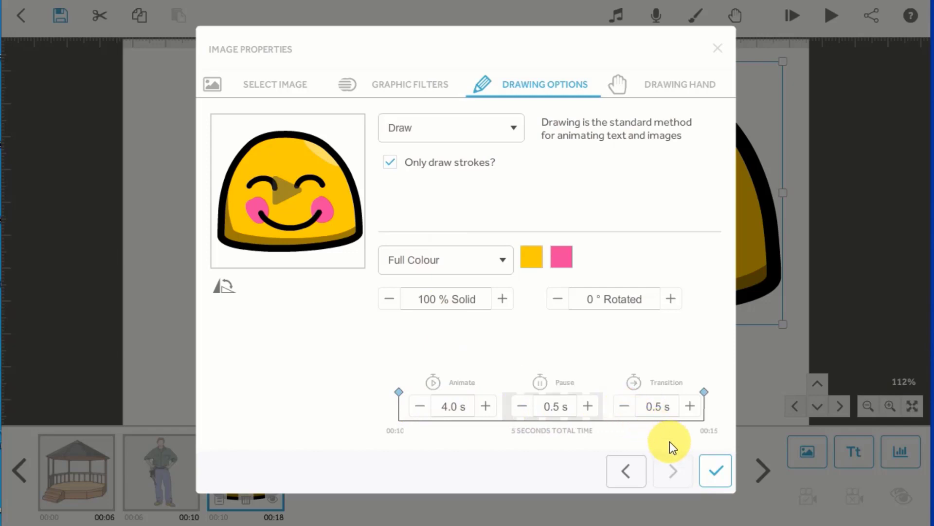
left_click(714, 471)
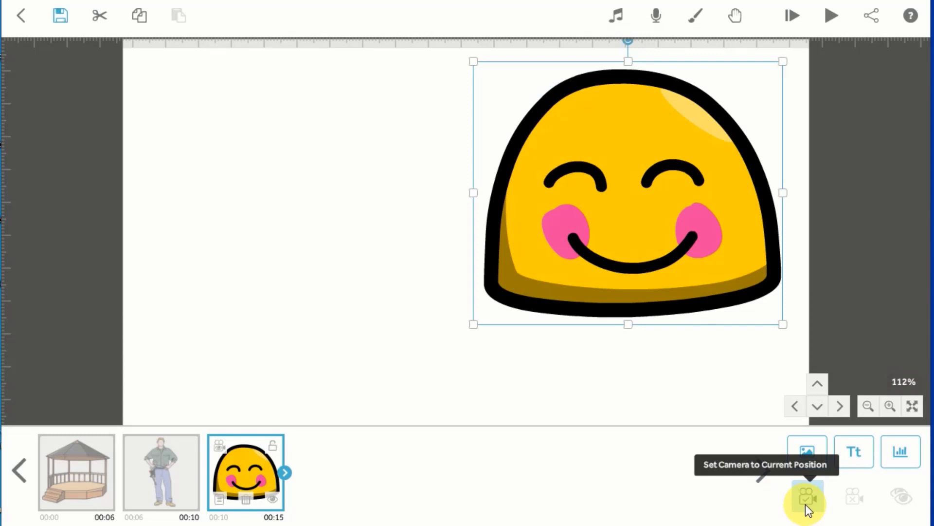
left_click(805, 504)
left_click(725, 386)
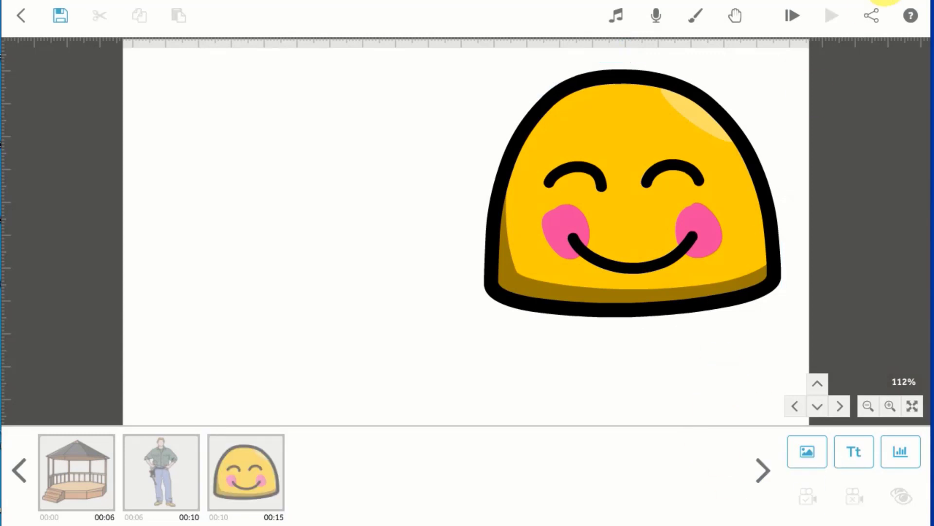
Preview the whole scribe from the start twice, and turn off the Zoom at end option
left_click(791, 18)
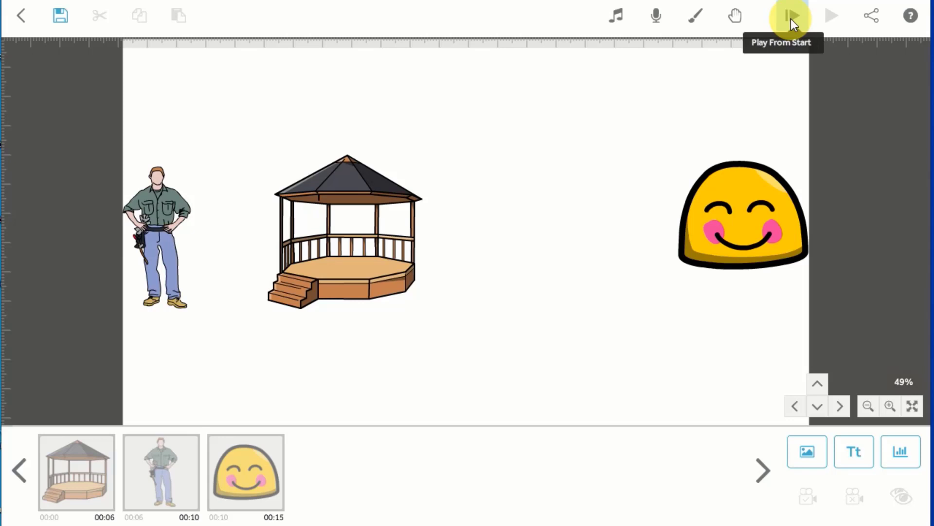
left_click(790, 18)
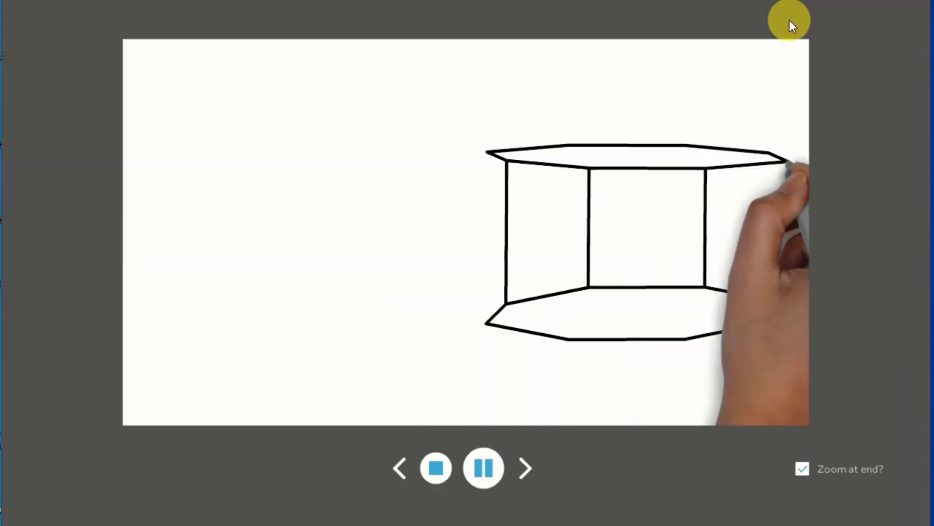
left_click(802, 469)
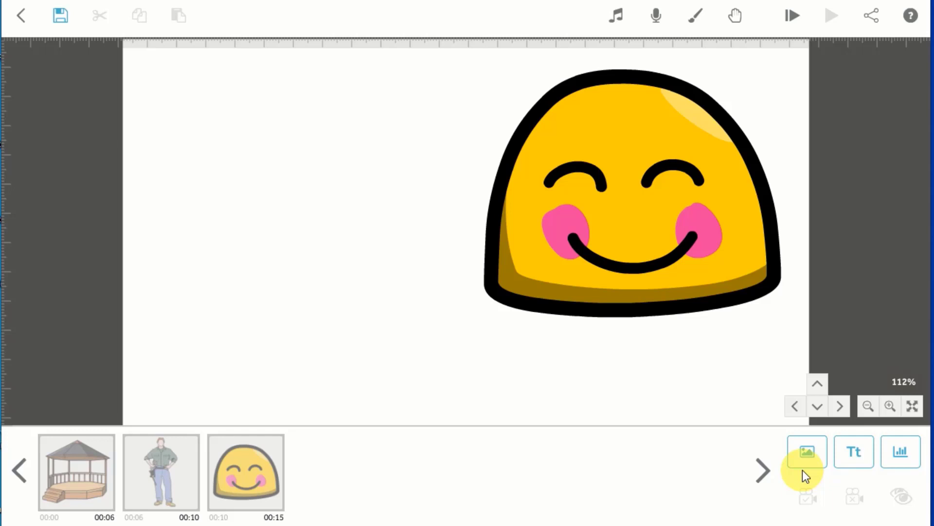
Add the recently used round yellow smiley, shrink it and place it to the left of the pink-cheeked emoji
left_click(804, 452)
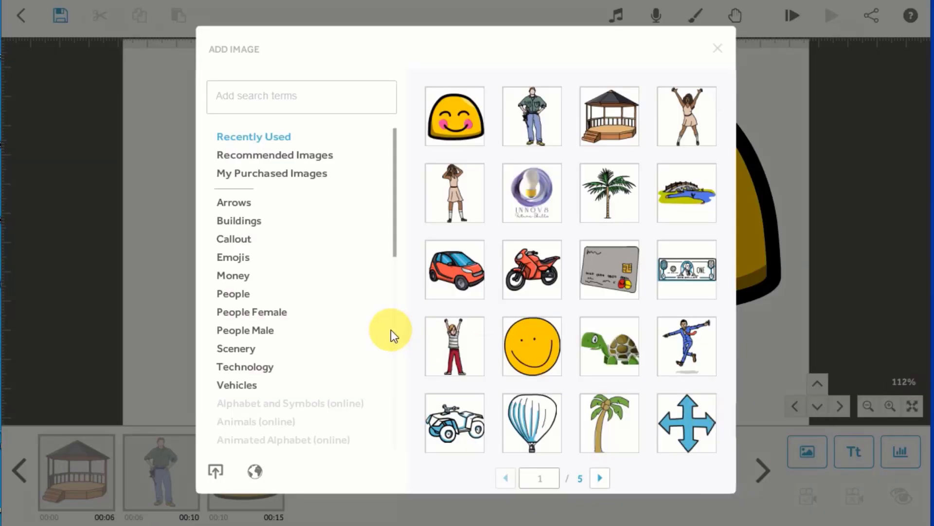
left_click(538, 358)
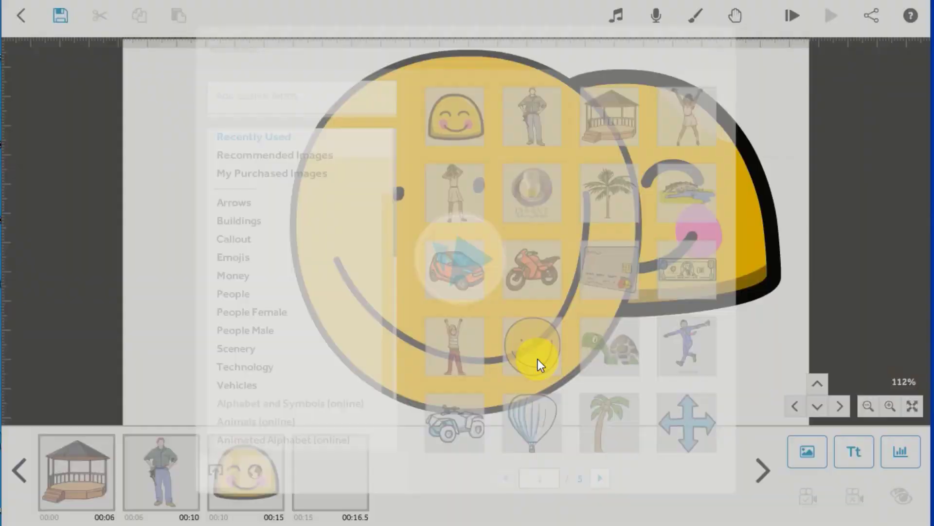
left_click(511, 313)
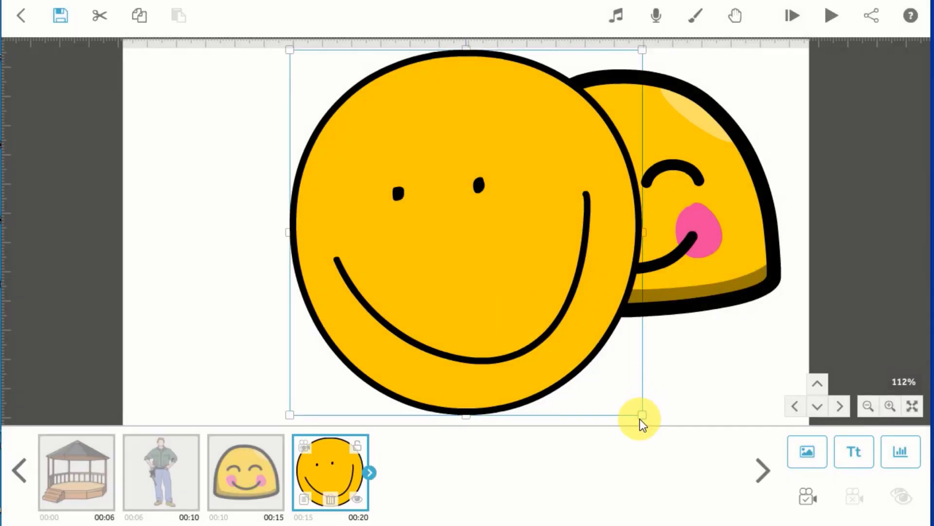
left_click_drag(640, 418, 548, 346)
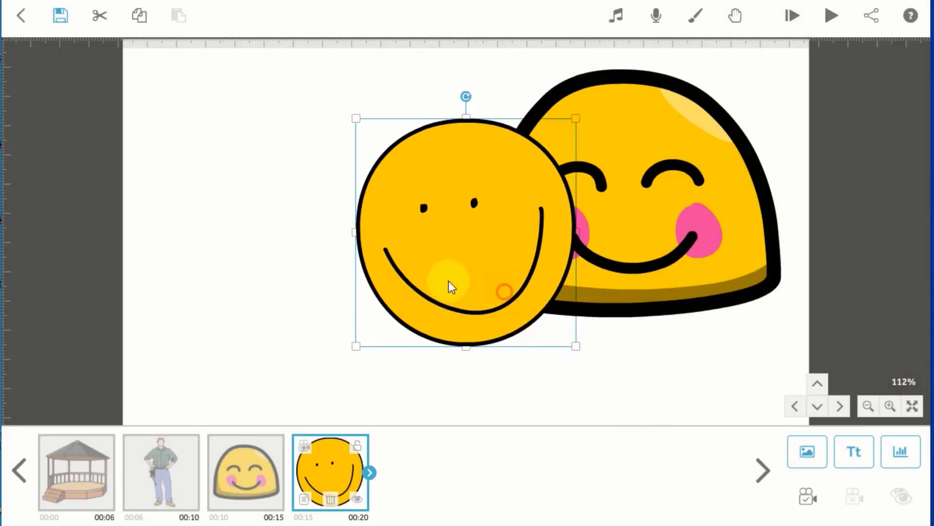
left_click_drag(449, 282, 323, 282)
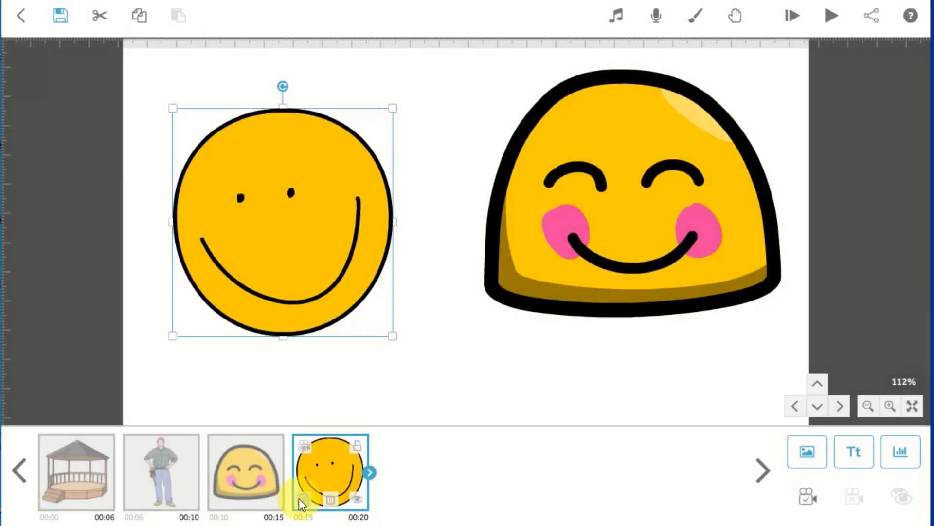
Give the round yellow smiley a 3-second animate time and 0.5-second transition, and set its camera to the current position
left_click(299, 499)
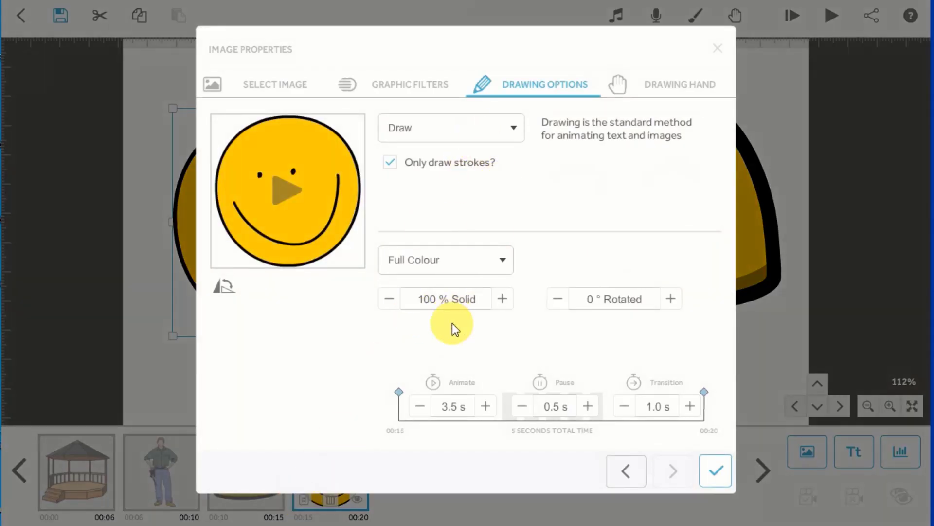
left_click(417, 406)
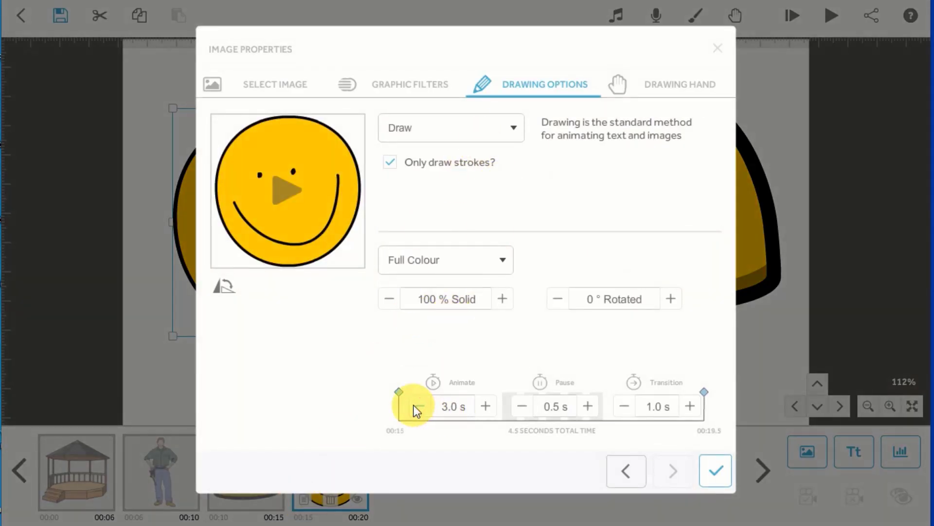
left_click(625, 410)
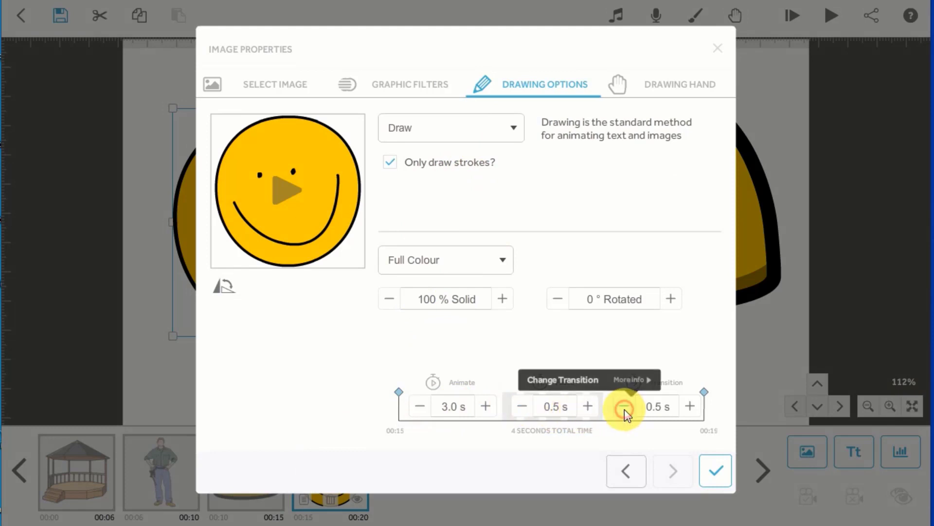
left_click(716, 470)
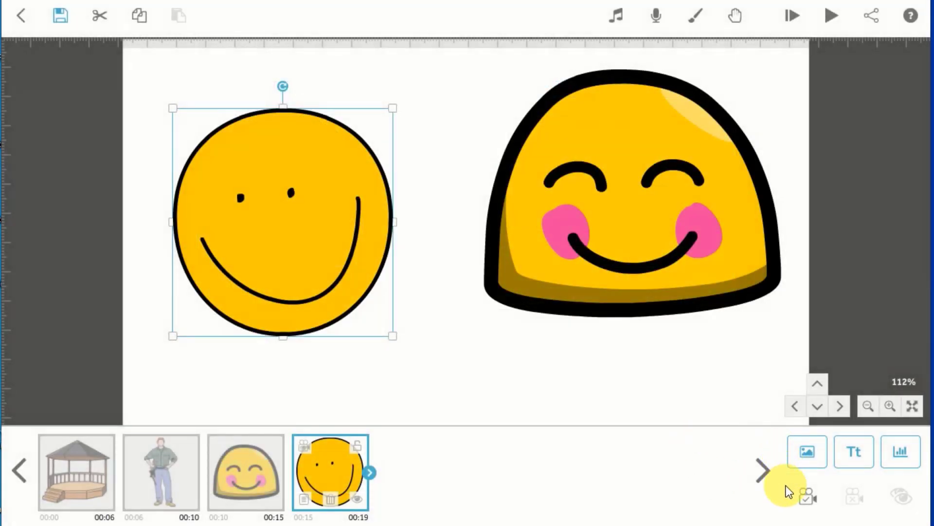
left_click(806, 500)
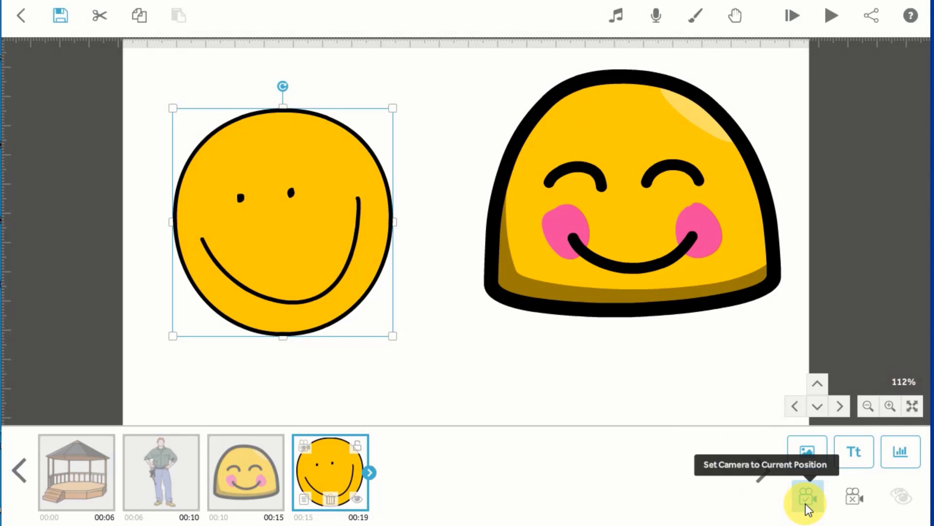
left_click(659, 417)
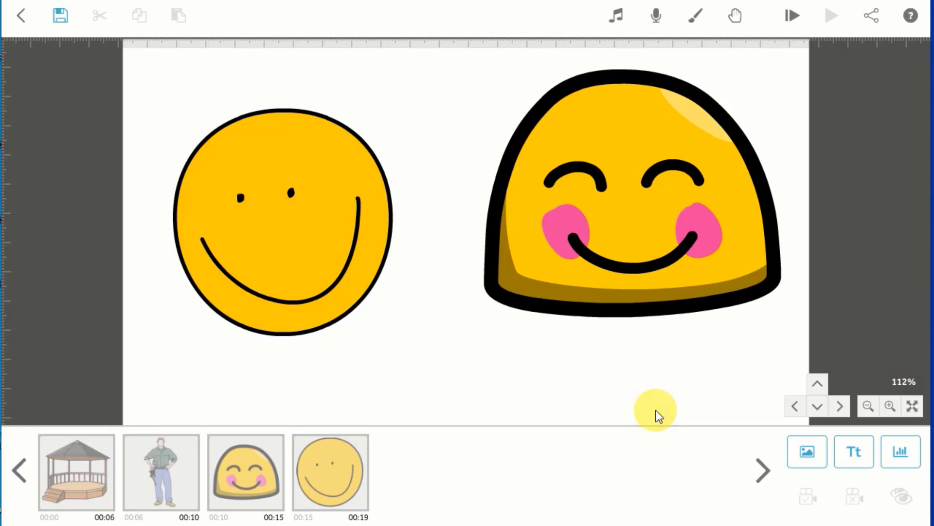
Add the text "Whiteboard Animation" in the BASIC font to an empty canvas area beyond the pink-cheeked emoji
left_click_drag(754, 394, 366, 408)
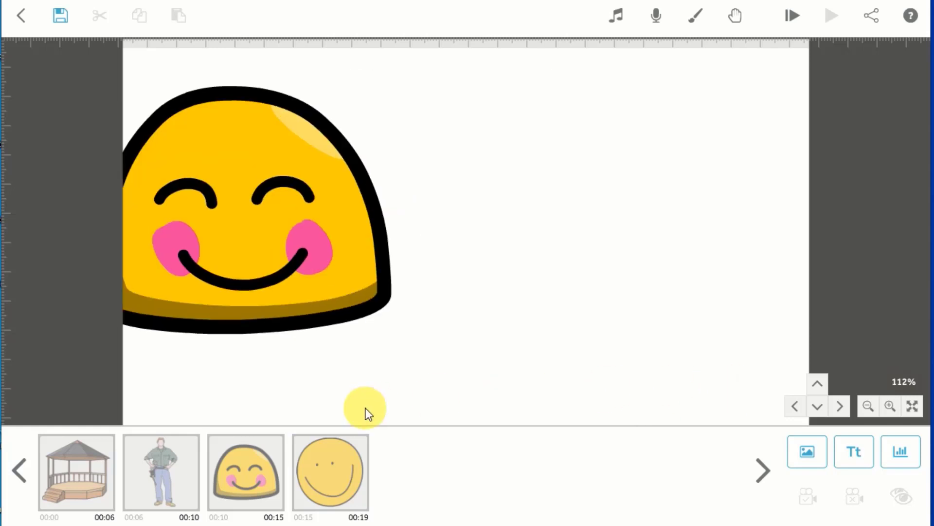
left_click_drag(555, 395, 318, 388)
left_click_drag(588, 384, 416, 388)
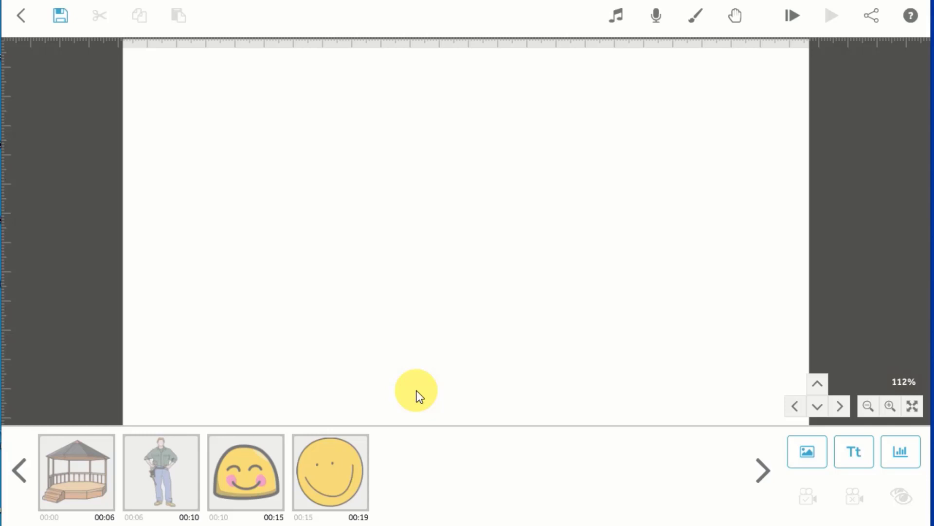
left_click(644, 339)
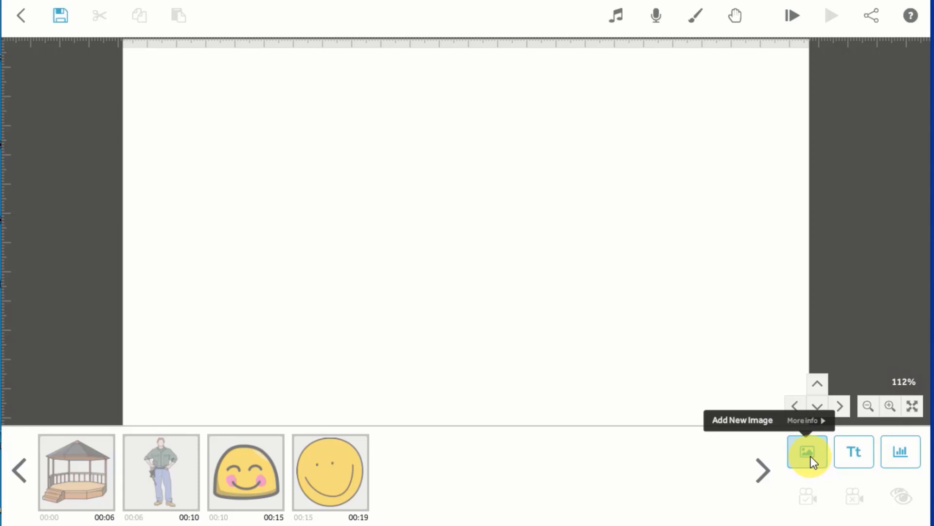
left_click(859, 459)
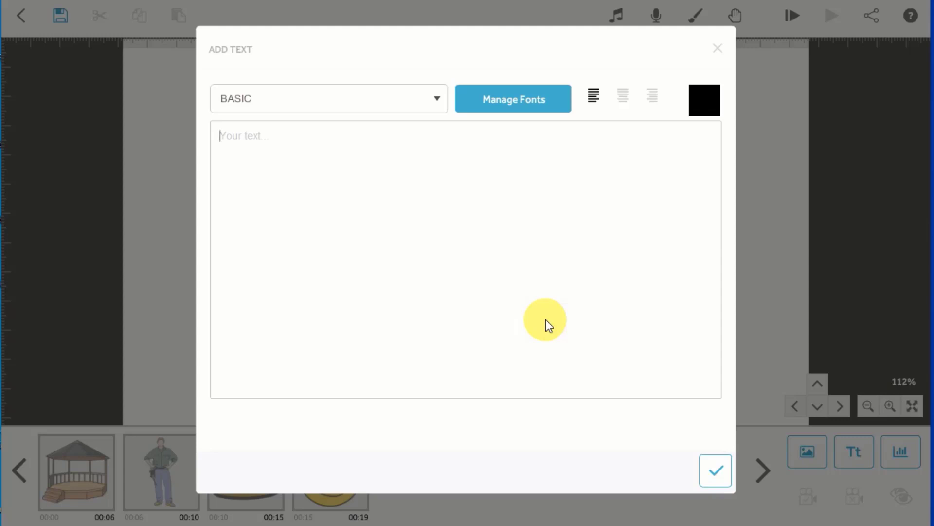
type("Whiteboard Animation")
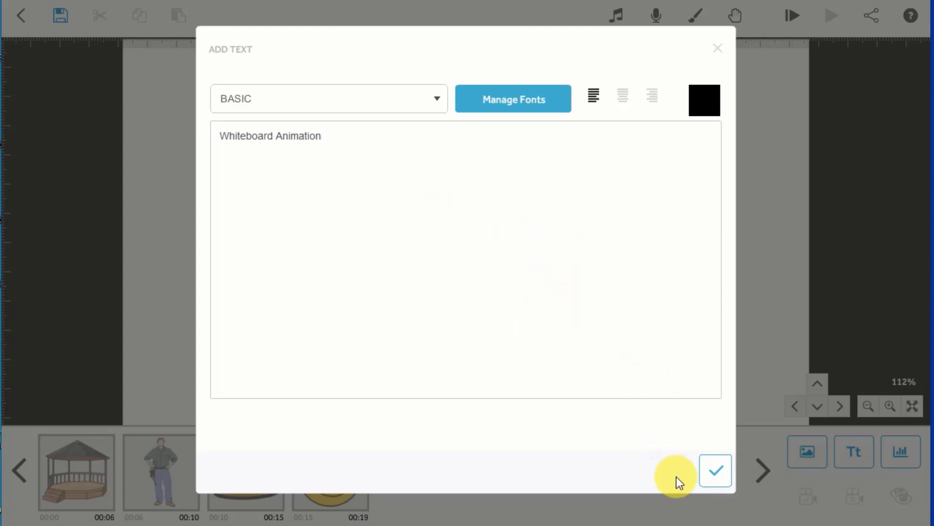
left_click(713, 470)
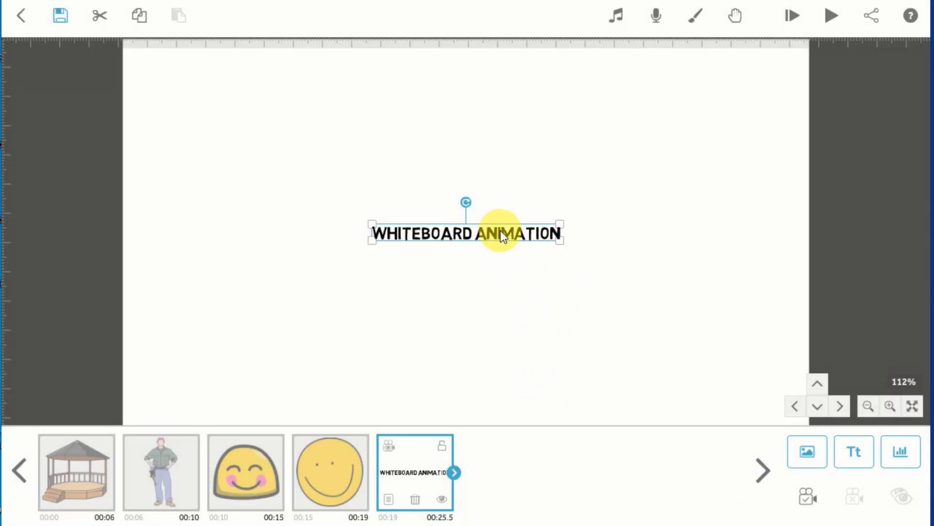
Enlarge the Whiteboard Animation text to about two thirds of the view's width and place it near the view's upper edge
left_click_drag(501, 232, 435, 154)
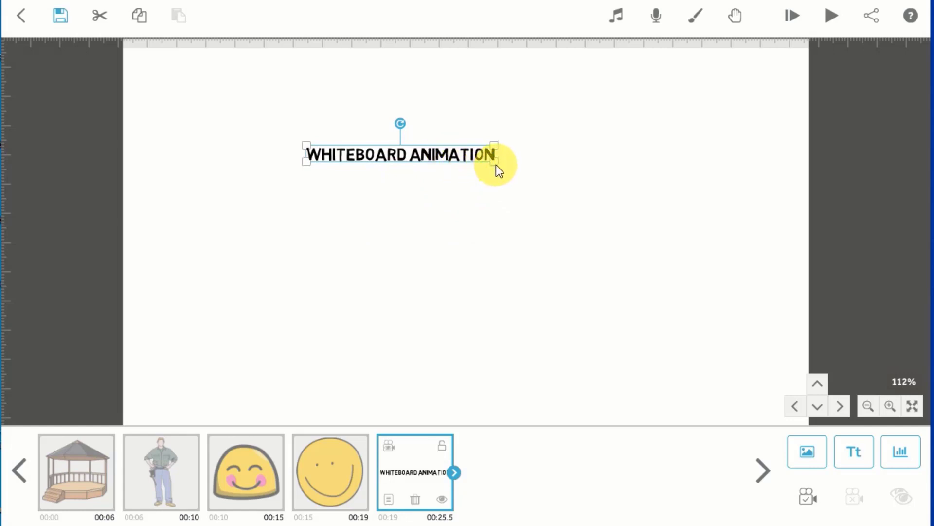
left_click_drag(496, 164, 522, 177)
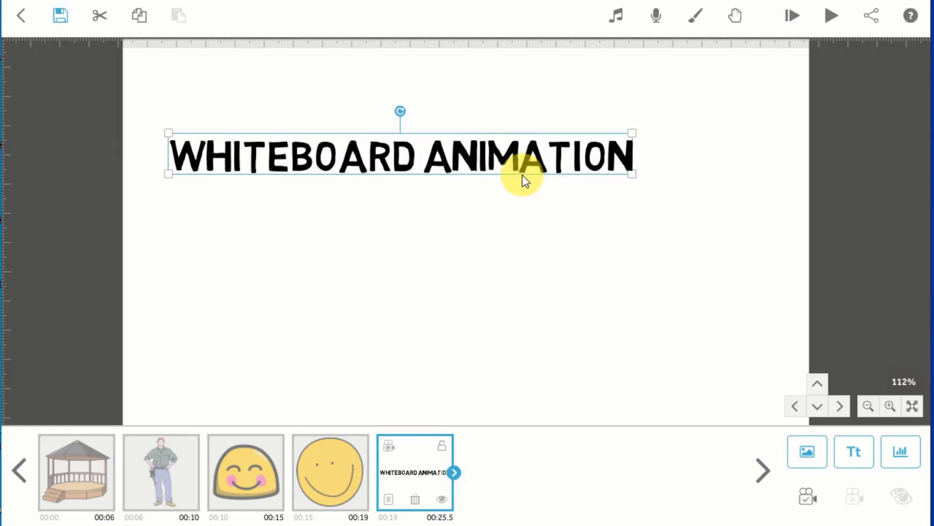
left_click_drag(435, 148, 473, 118)
left_click(513, 203)
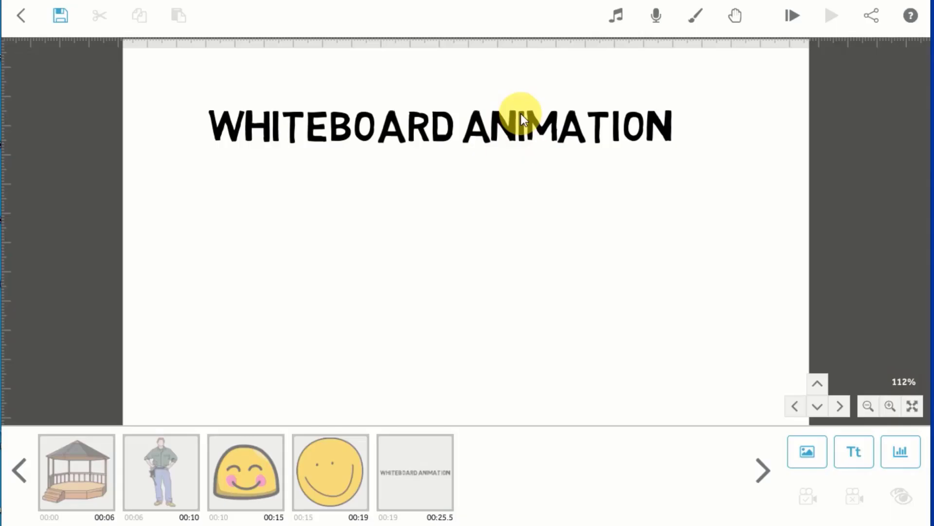
Open the properties of the Whiteboard Animation text and view the available animation methods
left_click(521, 113)
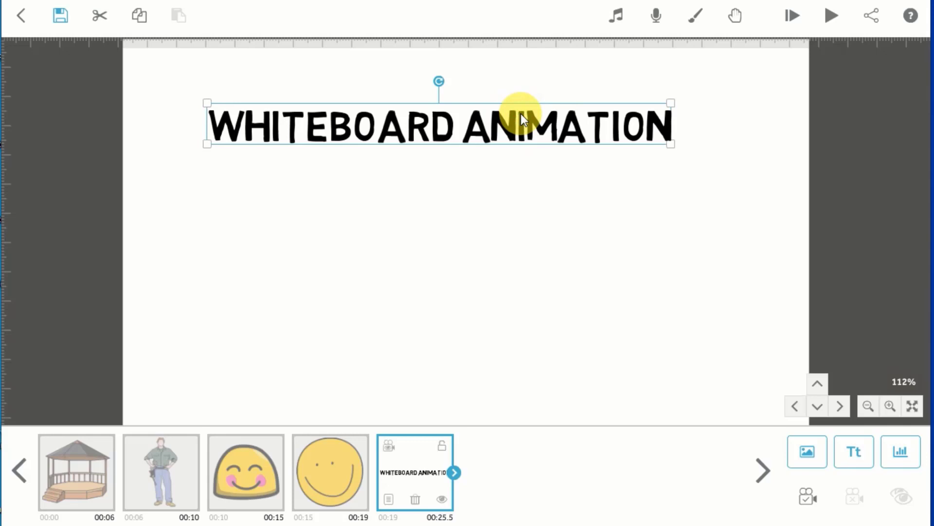
left_click(389, 501)
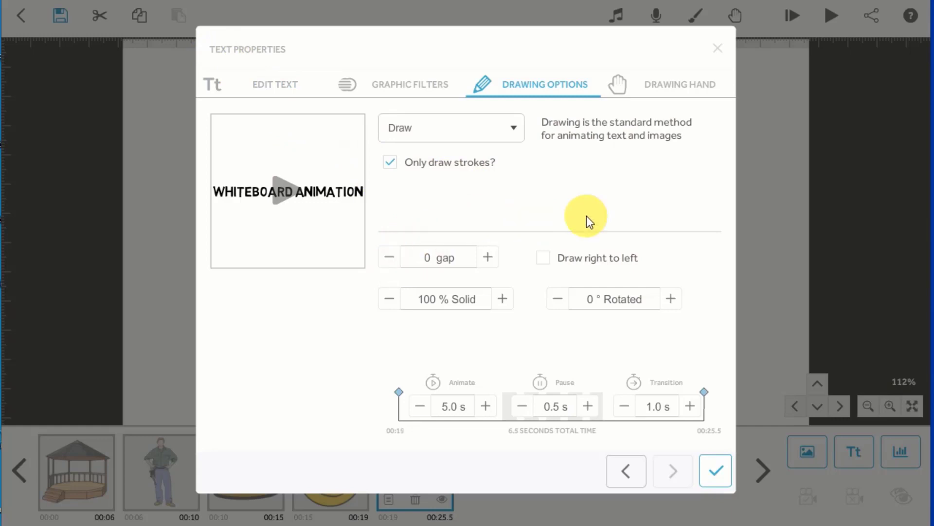
left_click(513, 126)
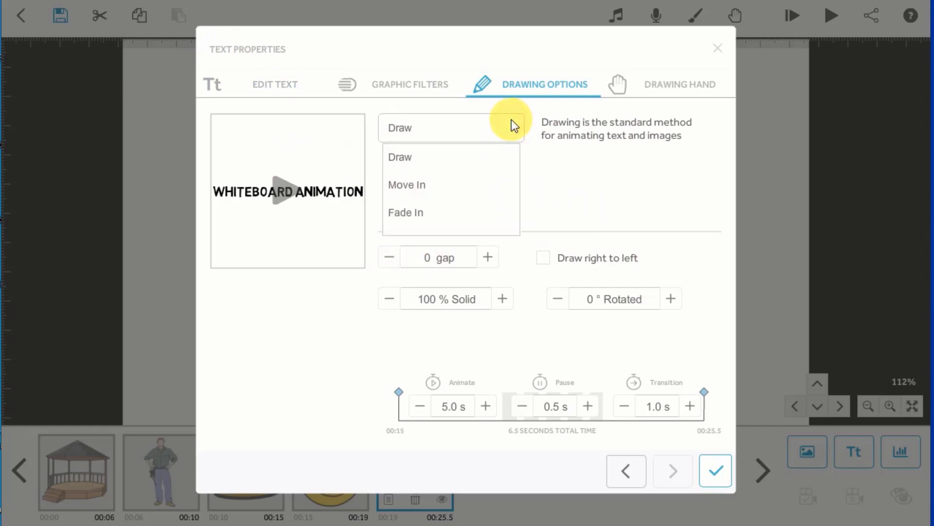
left_click(513, 126)
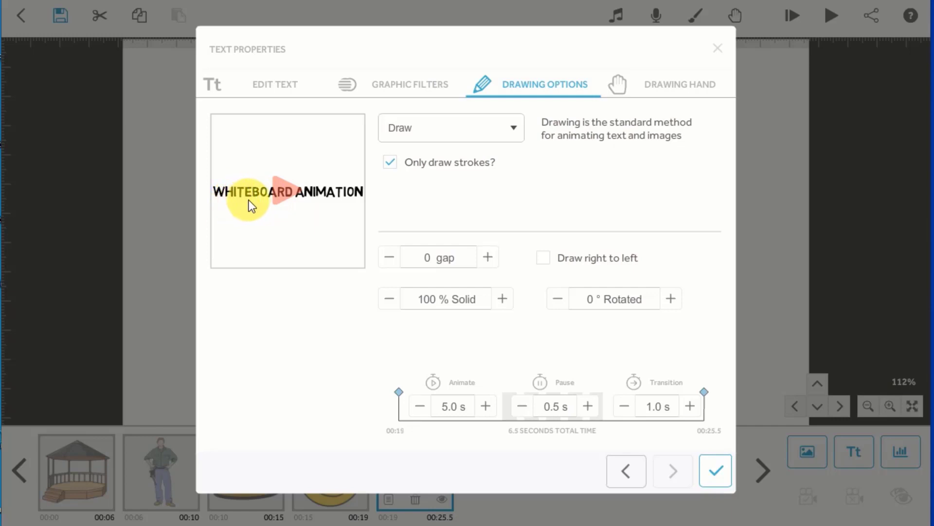
Try widening the text's letter spacing to a gap of 19, and reset the gap to 0
left_click(491, 262)
left_click(490, 261)
left_click(490, 262)
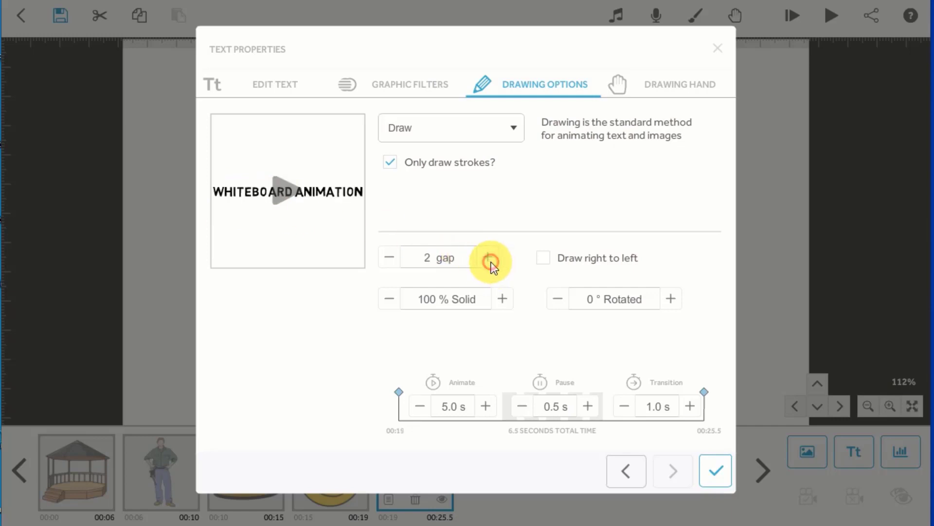
left_click(490, 262)
left_click(491, 261)
left_click(490, 262)
left_click(490, 262)
left_click(491, 262)
left_click(490, 262)
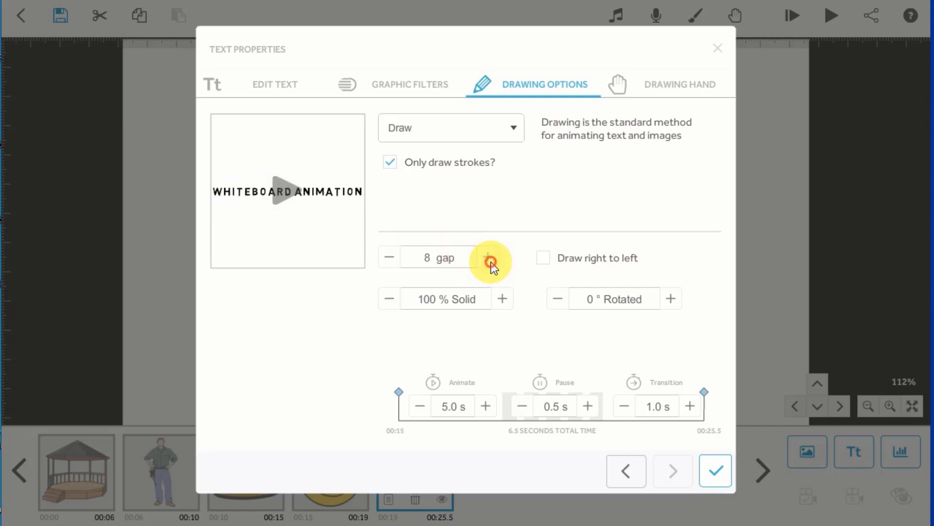
left_click(491, 262)
left_click(490, 262)
left_click(491, 262)
left_click(491, 262)
left_click(490, 262)
left_click(491, 262)
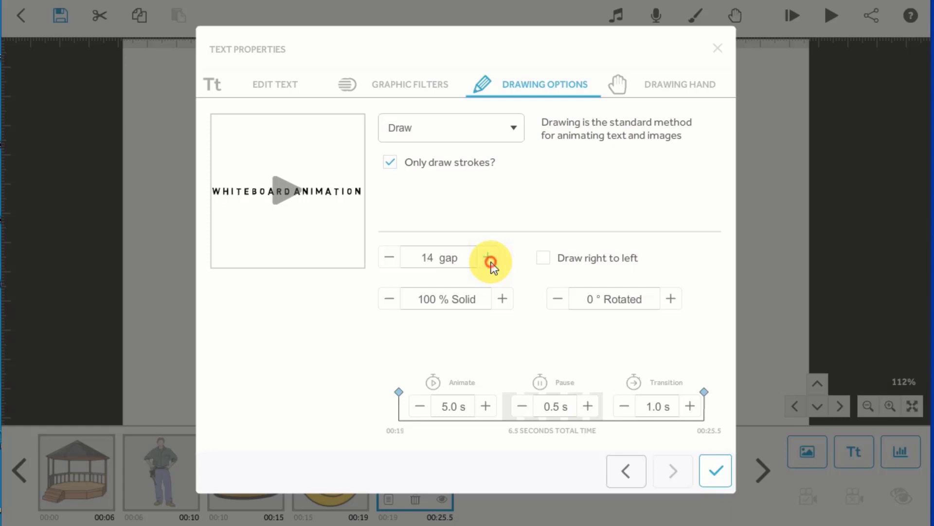
left_click(490, 262)
left_click(490, 262)
left_click(491, 262)
left_click(489, 262)
left_click(488, 261)
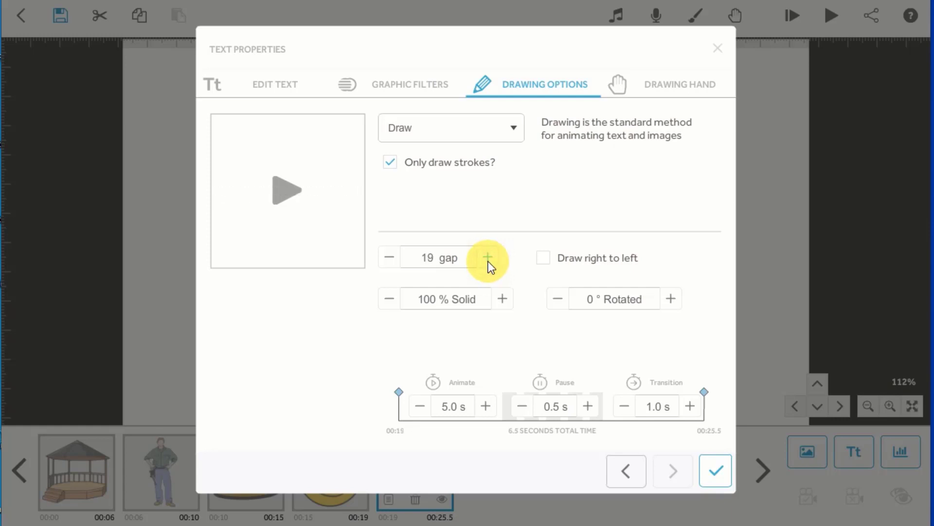
left_click(413, 264)
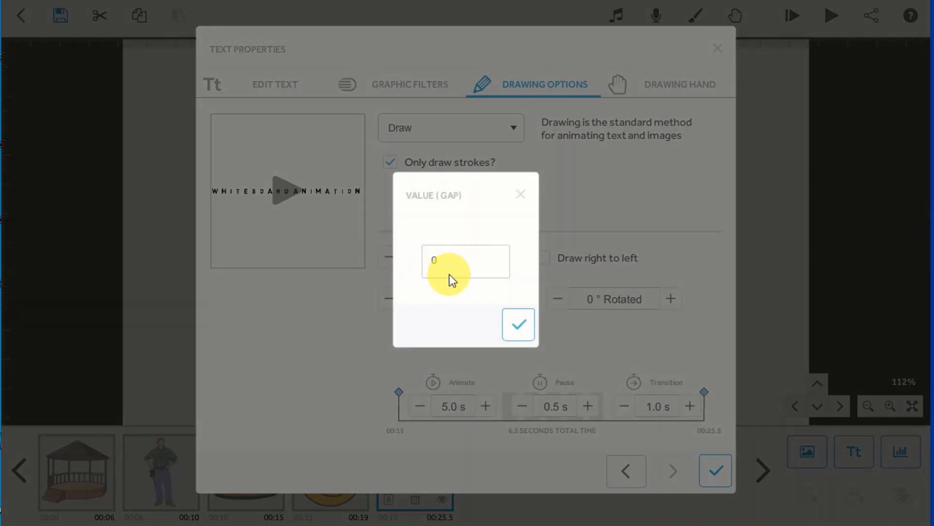
type("0")
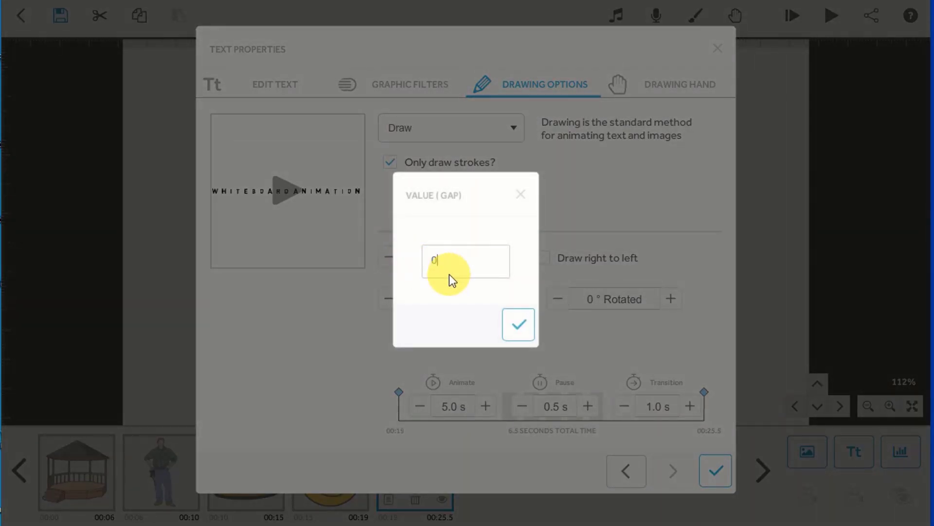
left_click(517, 324)
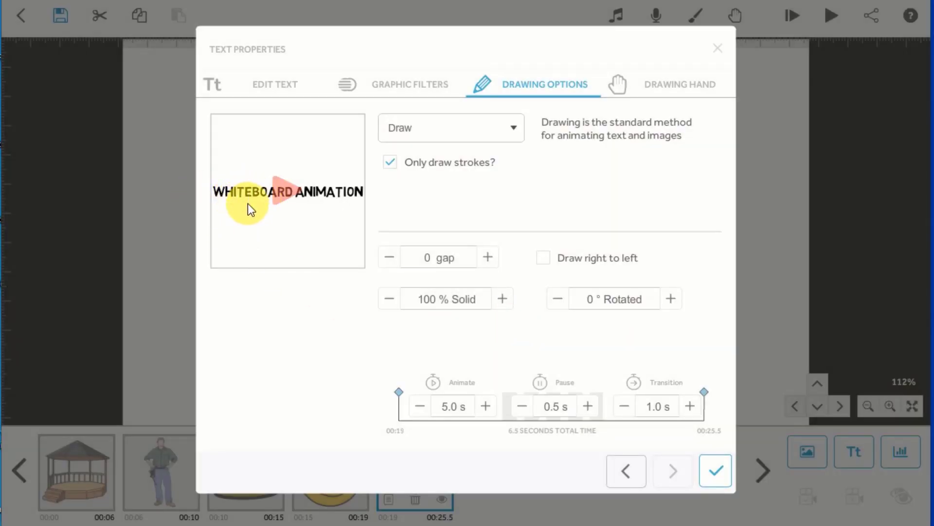
Try tightening the text's letter spacing to a gap of -5, and return the gap to 0
left_click(389, 257)
left_click(390, 258)
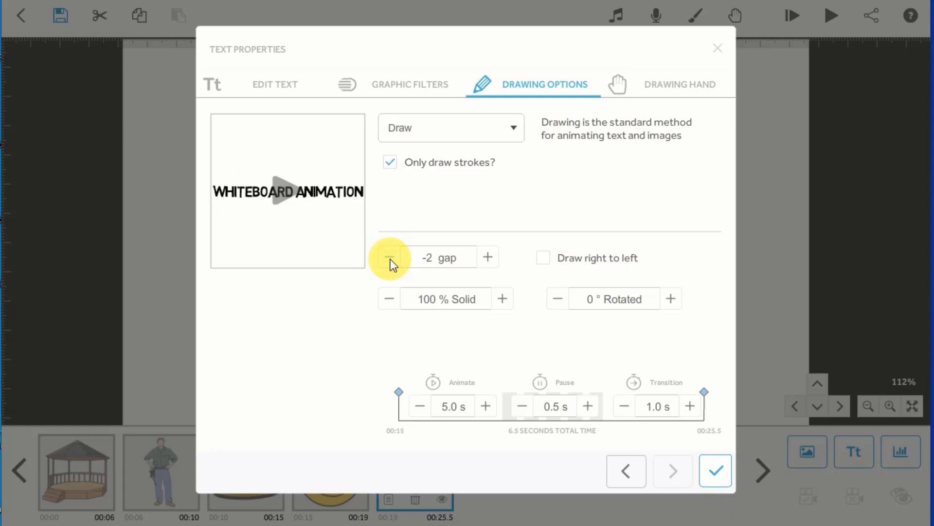
left_click(389, 258)
left_click(390, 257)
left_click(390, 258)
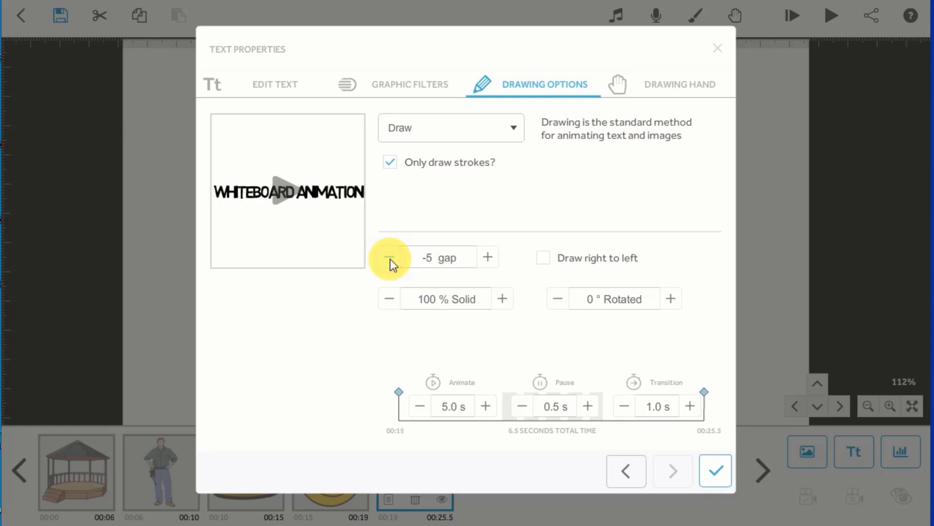
left_click(487, 257)
left_click(487, 257)
left_click(488, 258)
left_click(487, 257)
left_click(487, 257)
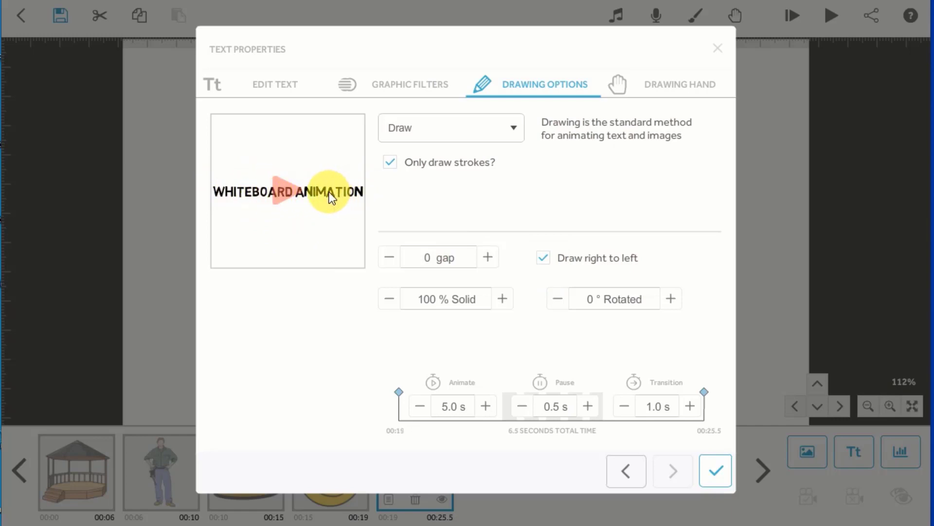
Turn off Draw right to left and give the text a 4-second animate time and a 0.5-second transition
left_click(539, 260)
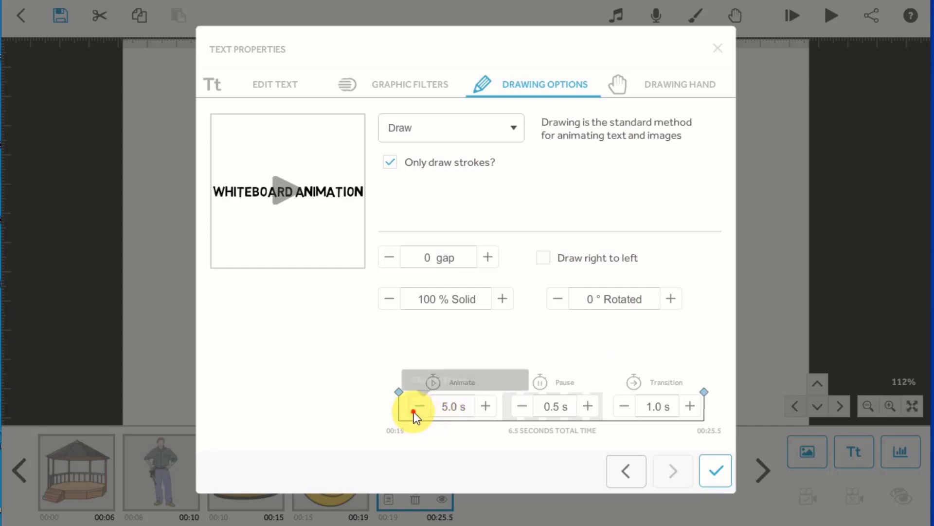
left_click(416, 411)
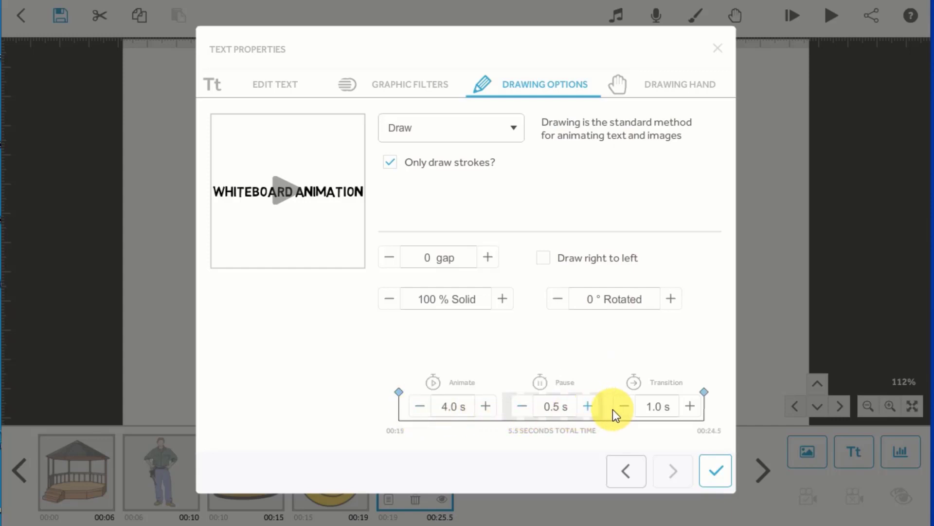
left_click(625, 406)
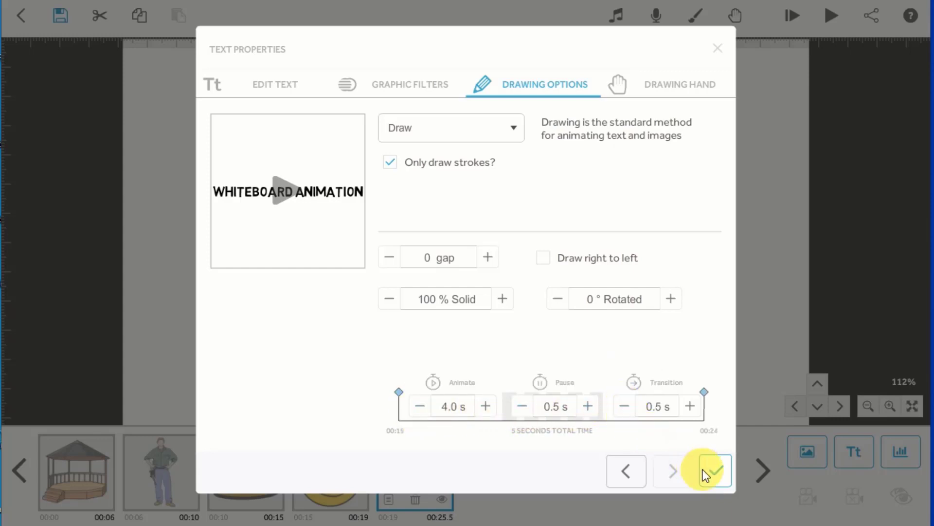
left_click(687, 86)
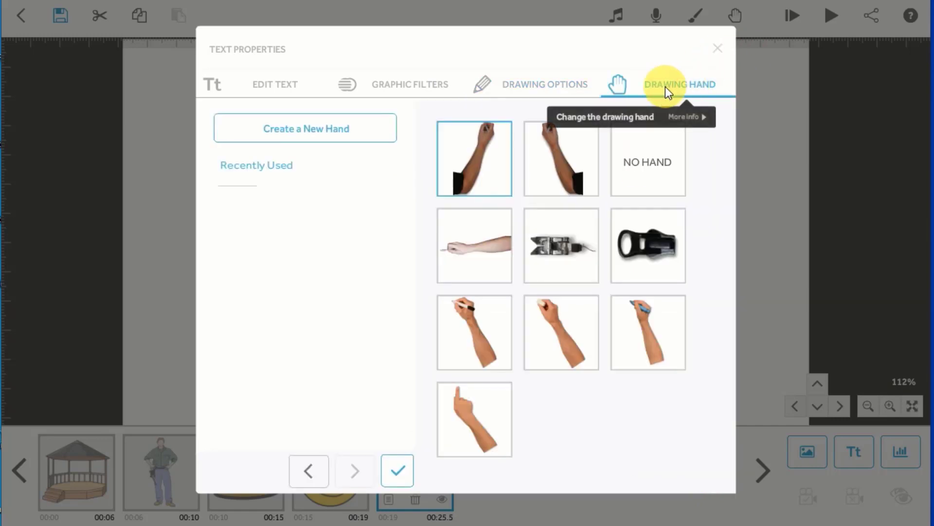
left_click(550, 86)
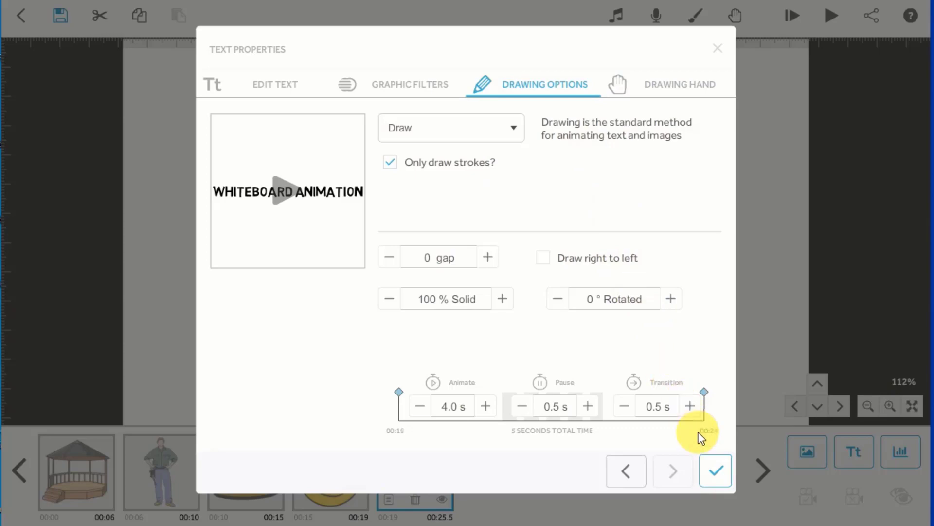
left_click(717, 471)
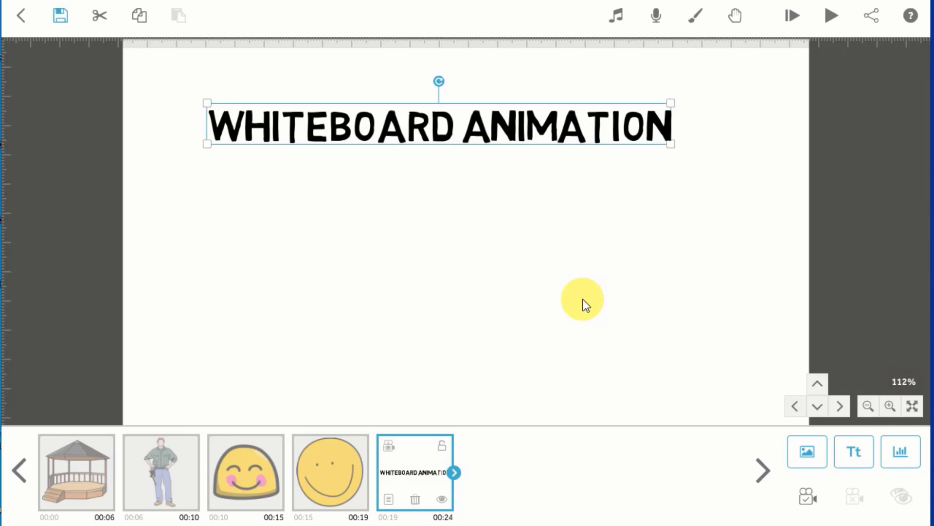
Set the Whiteboard Animation text's camera to the current position and preview the scribe from that element
left_click(801, 498)
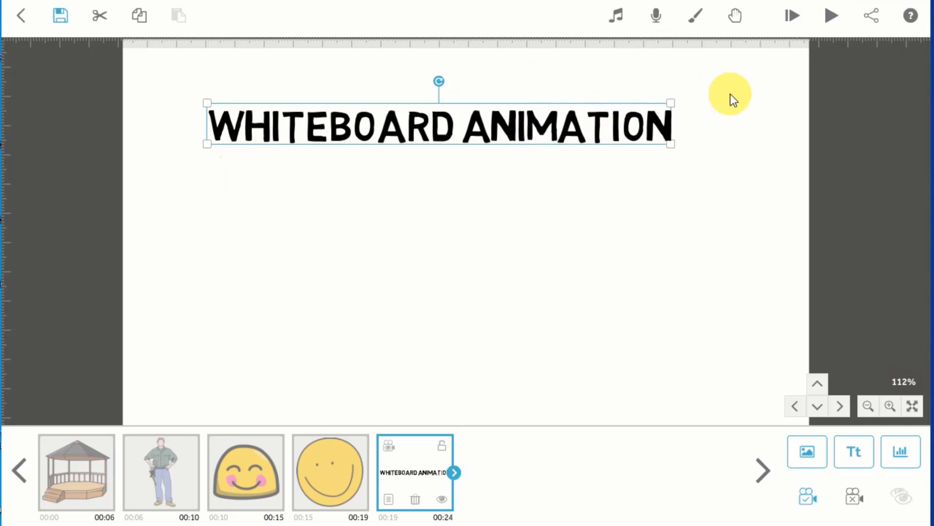
left_click(831, 22)
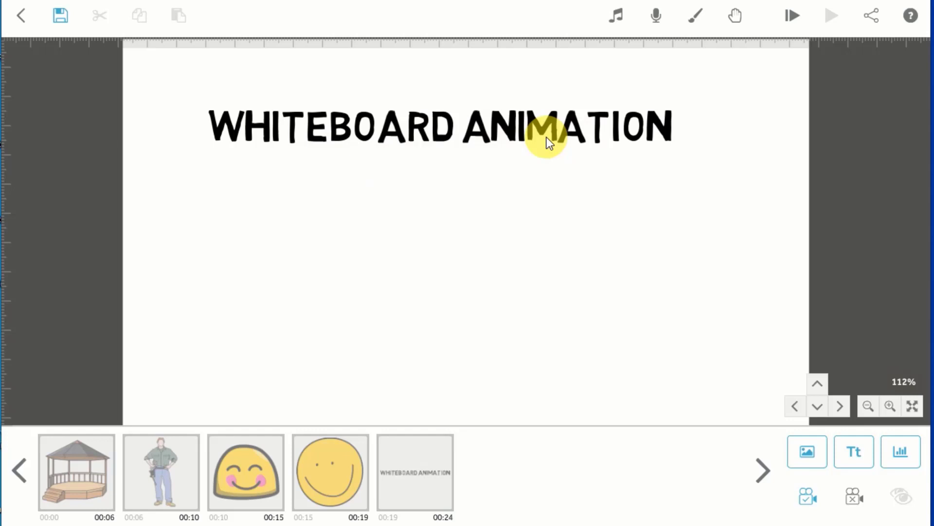
Add a text element reading "Colored Text in Video Scribe" in the blue colour #4ca3cb
left_click(855, 451)
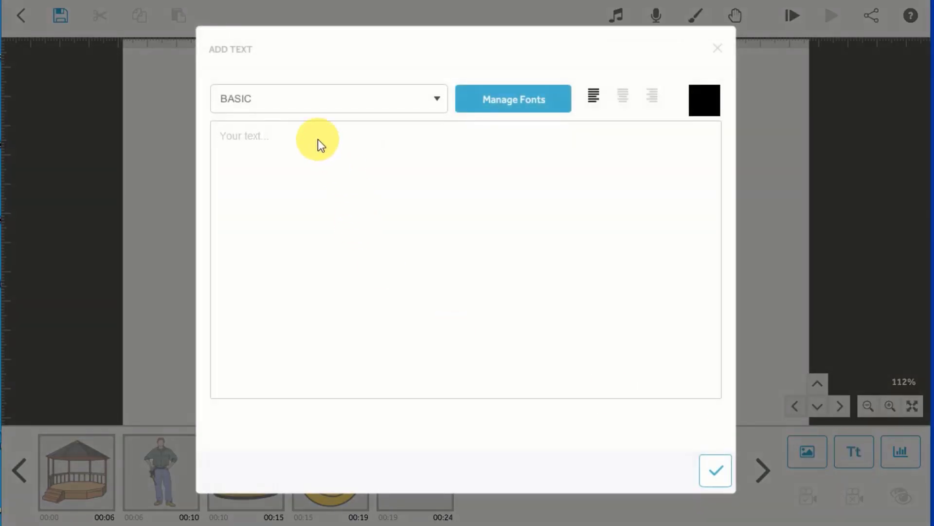
type("Colored Text in Video Scribe")
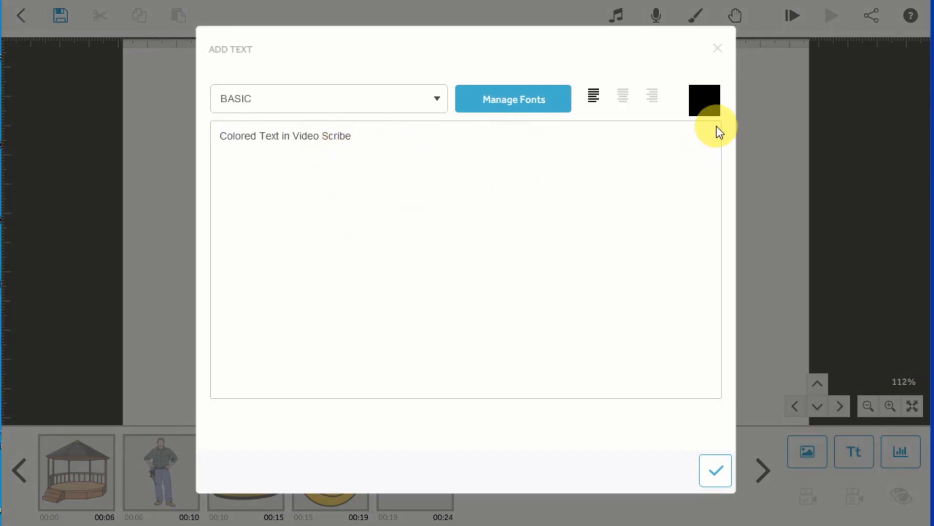
left_click(707, 101)
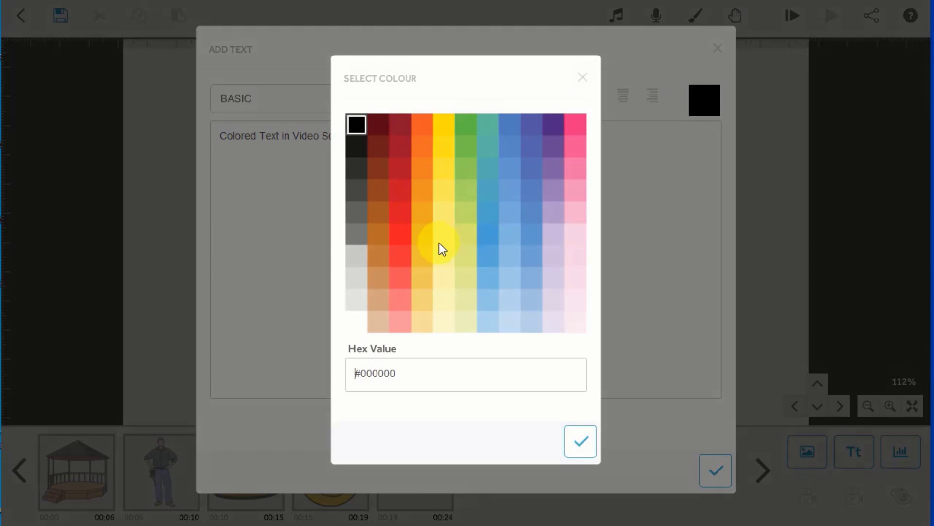
left_click(490, 219)
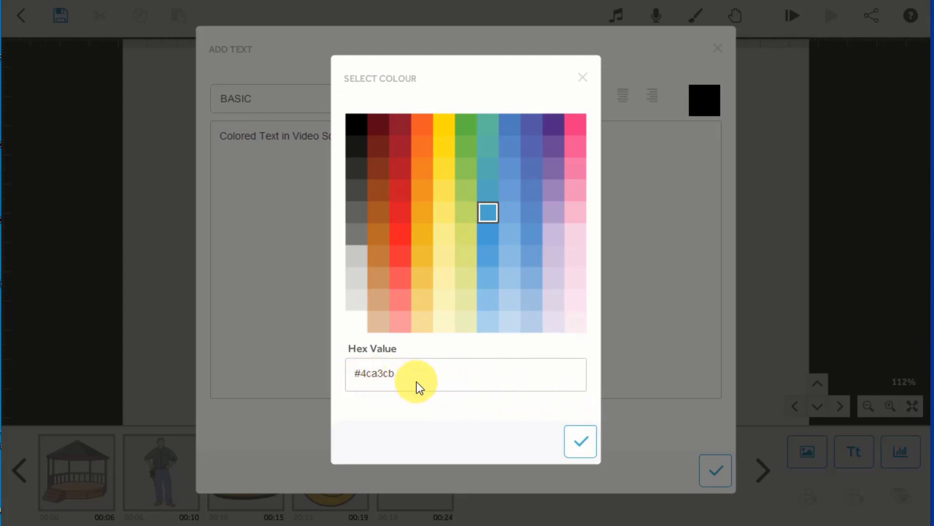
left_click(578, 445)
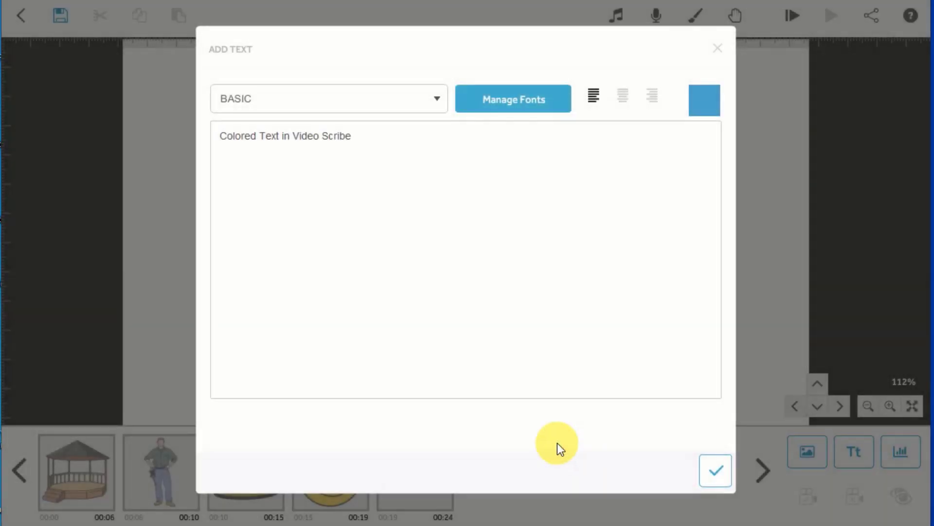
left_click(716, 468)
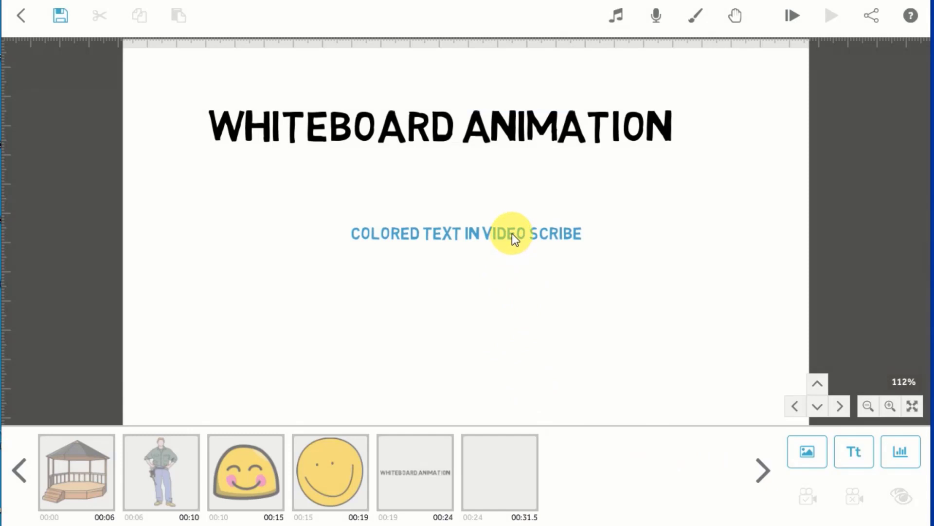
mouse_move(511, 232)
left_mouse_down()
mouse_move(480, 214)
mouse_move(504, 232)
mouse_move(509, 221)
left_mouse_up()
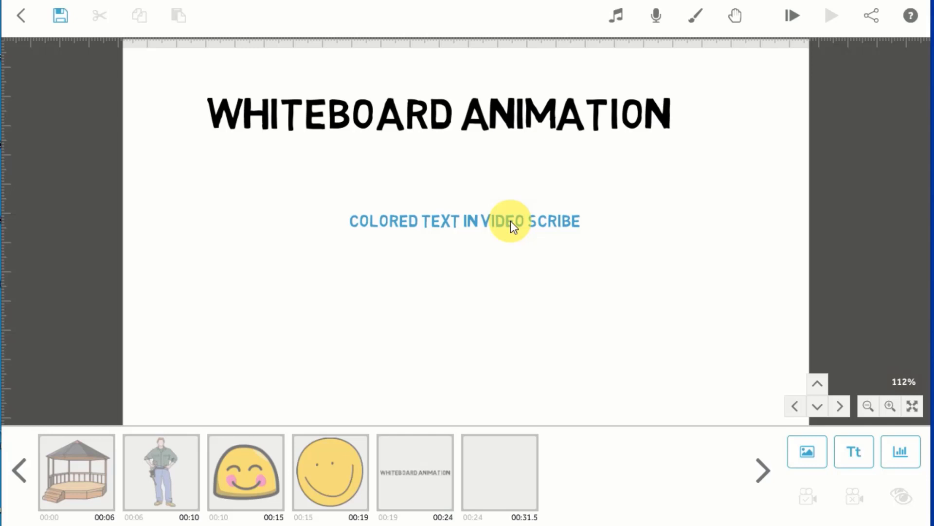
left_click_drag(510, 221, 350, 121)
left_click_drag(507, 194, 627, 309)
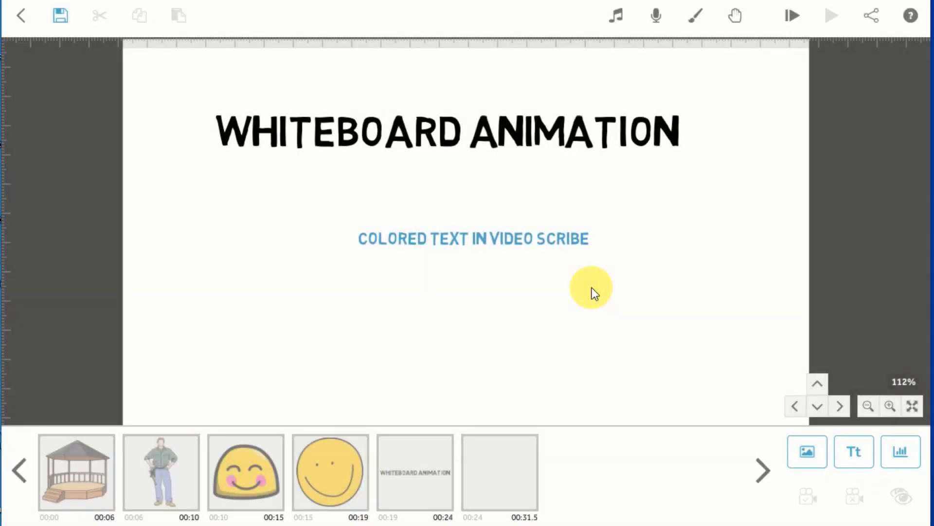
mouse_move(586, 283)
left_mouse_down()
mouse_move(605, 233)
mouse_move(619, 236)
mouse_move(628, 254)
mouse_move(593, 273)
left_mouse_up()
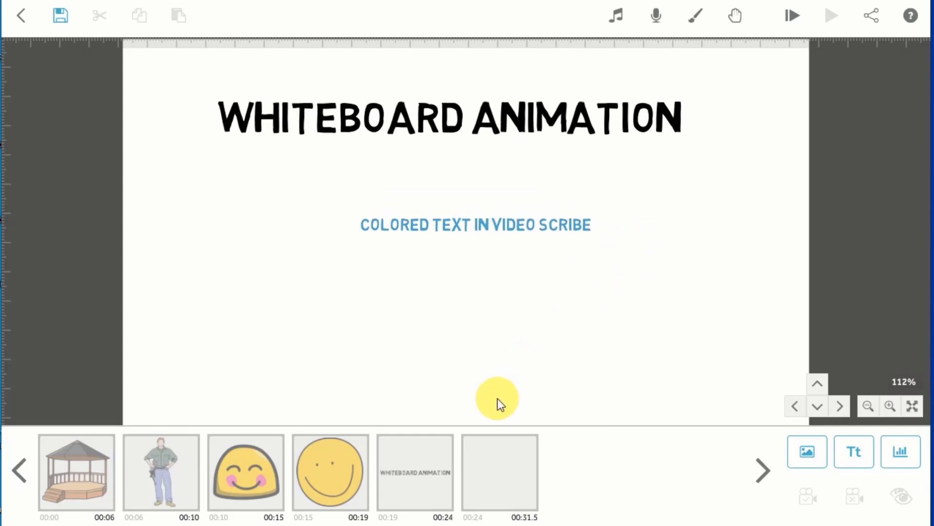
Return to the title's camera view, move the blue text directly beneath the title and enlarge it to roughly the title's width
left_click(426, 463)
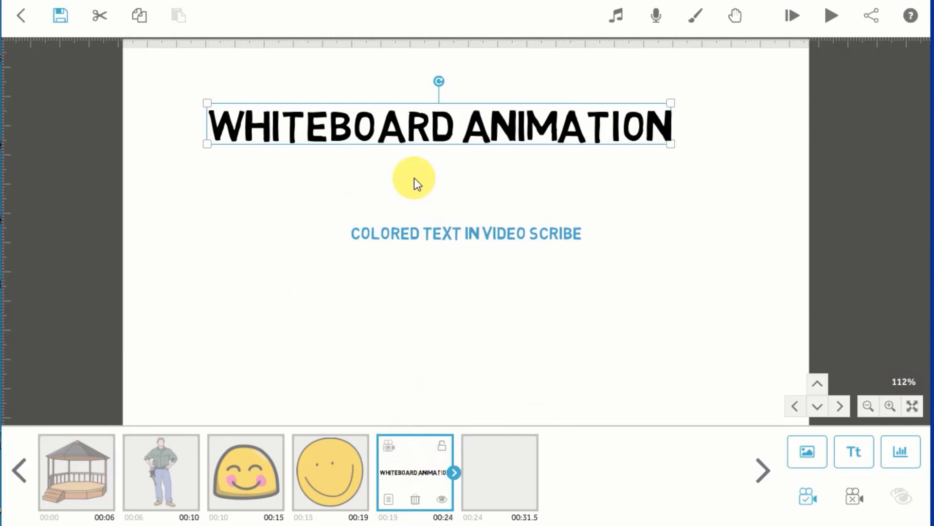
left_click(521, 228)
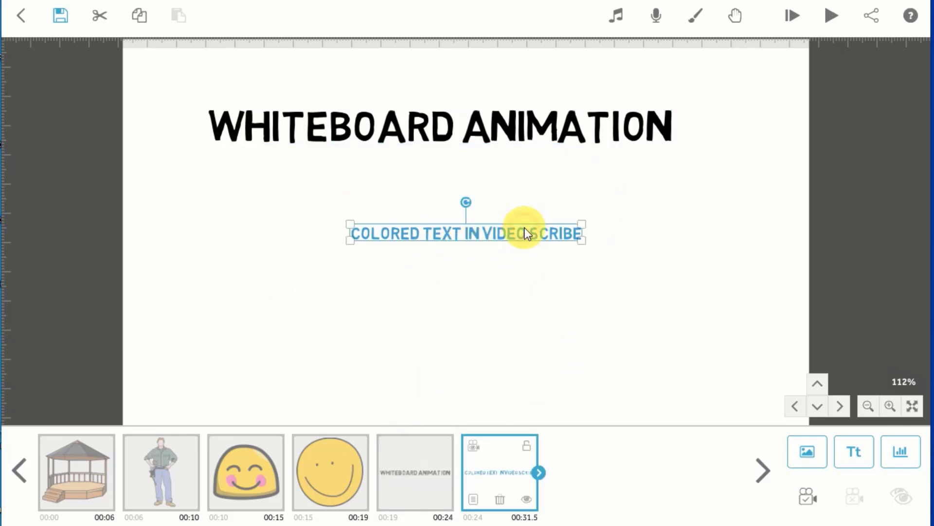
left_click_drag(468, 194, 551, 204)
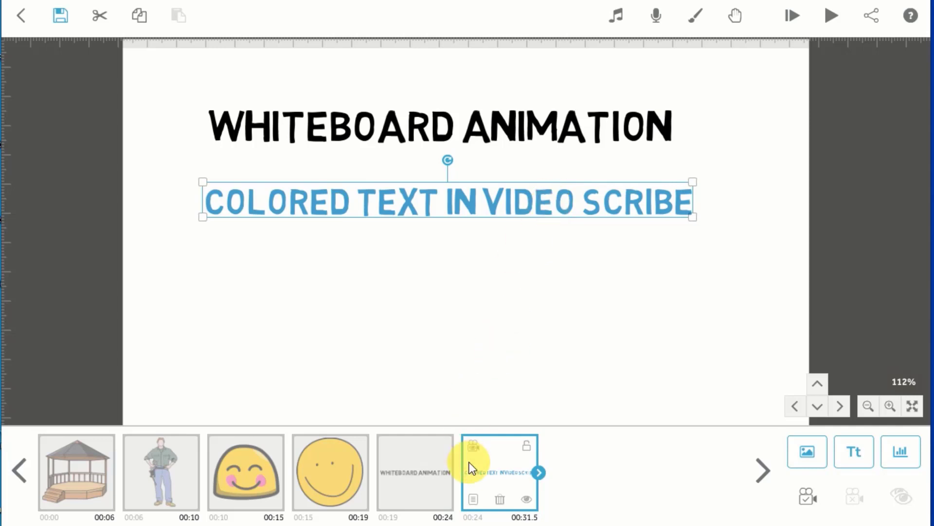
Give the blue text a 4-second animate time and a 0.5-second transition, and set its camera to the current position
left_click(474, 501)
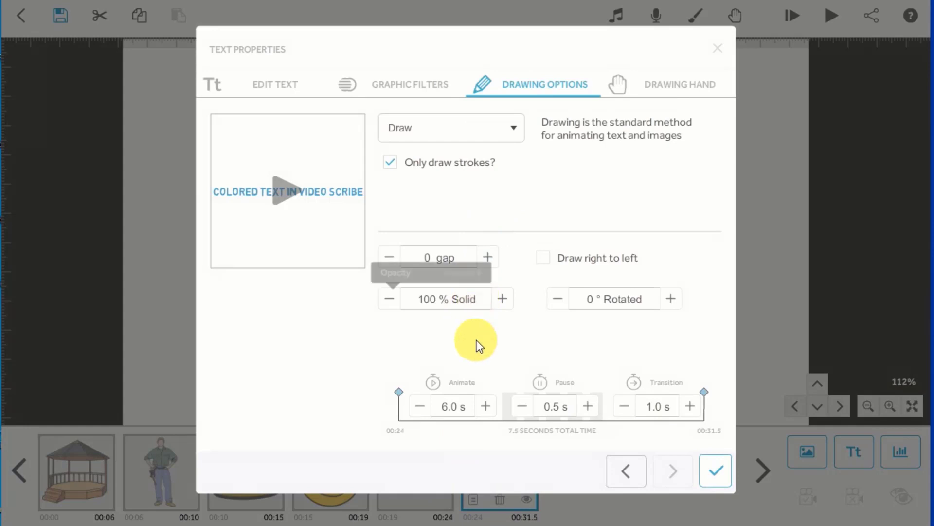
left_click(414, 408)
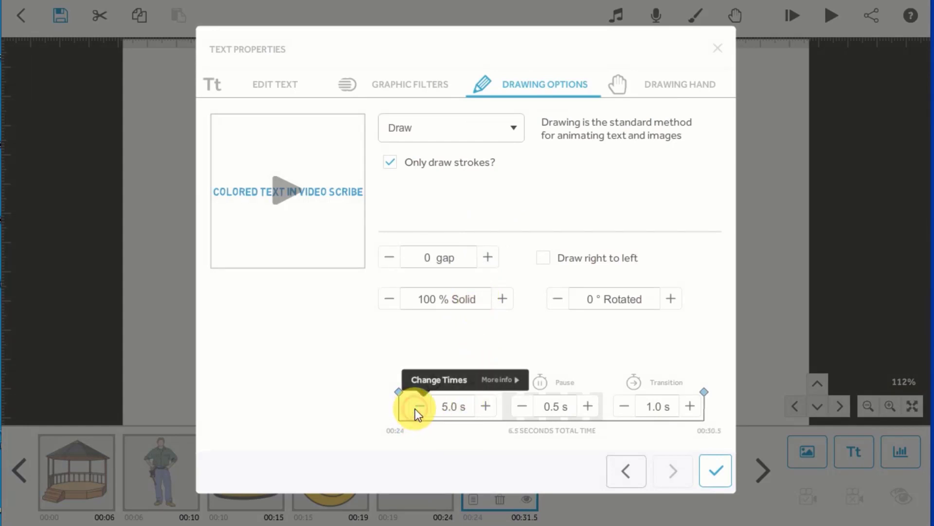
left_click(414, 408)
left_click(415, 408)
left_click(415, 407)
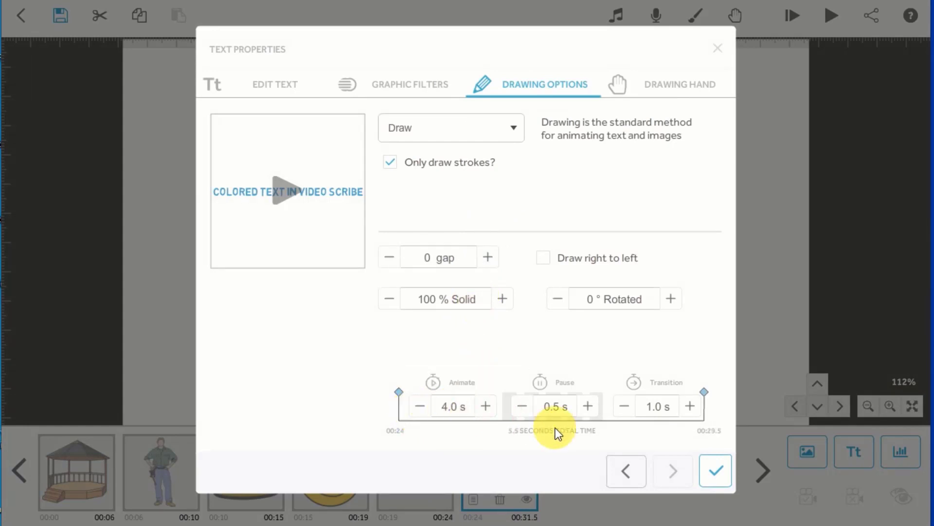
left_click(618, 406)
left_click(714, 475)
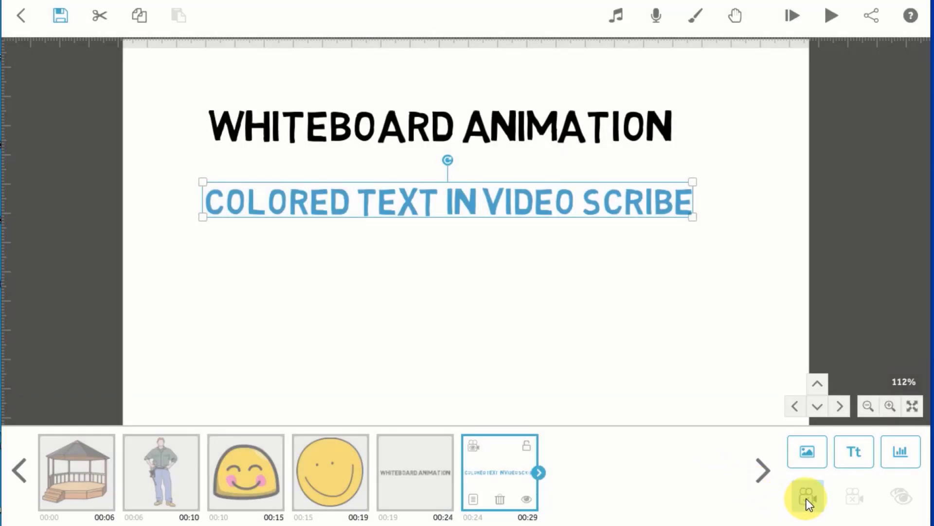
left_click(806, 499)
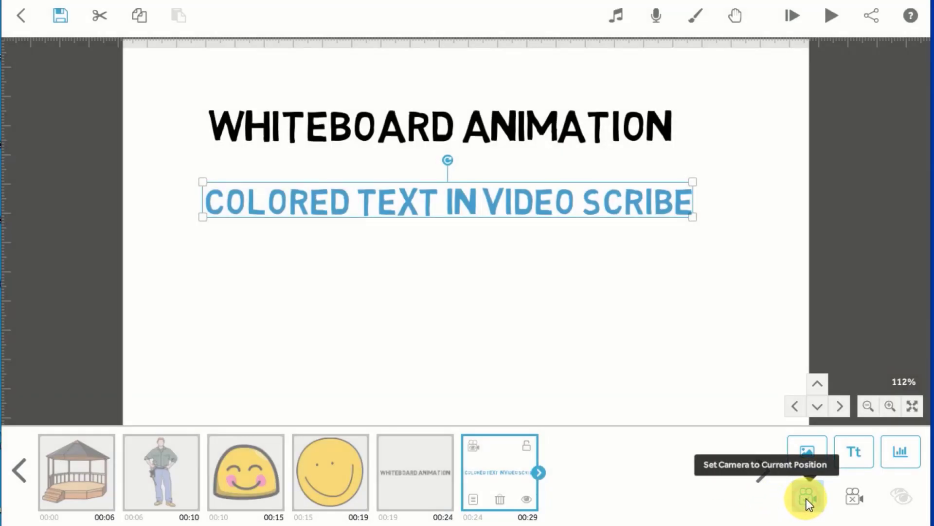
left_click(563, 340)
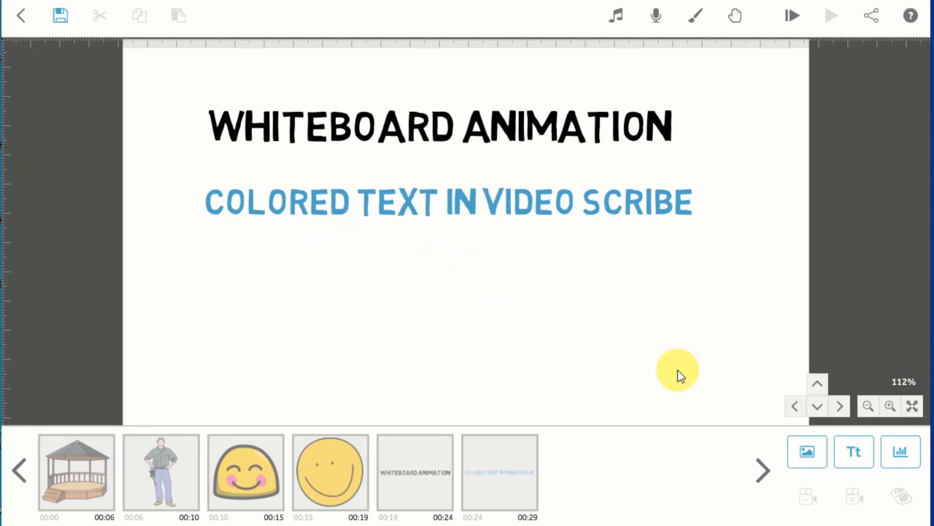
Start a new text element and view the fonts offered for it
left_click(851, 453)
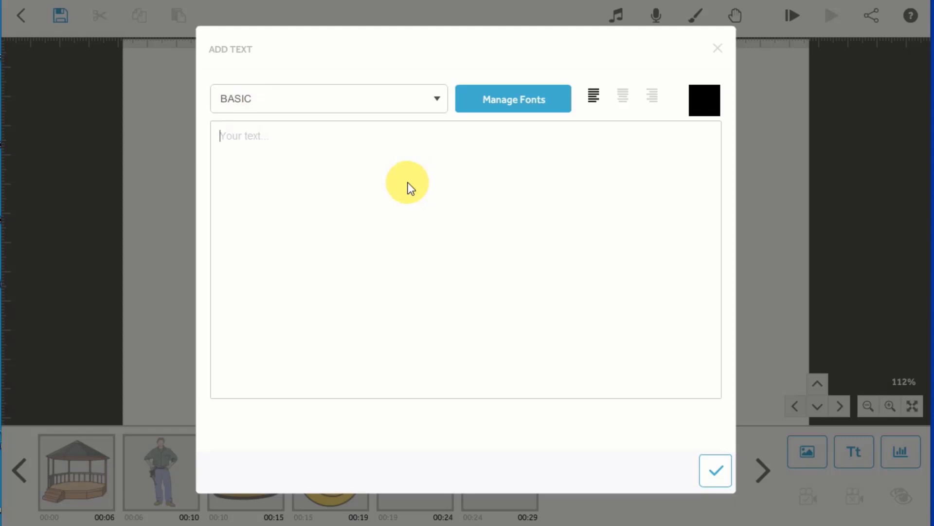
left_click(427, 96)
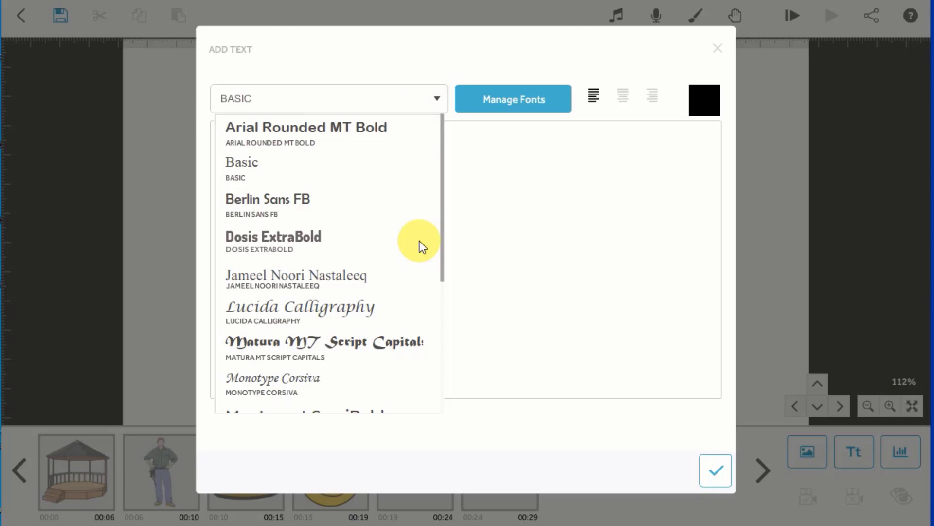
left_click(429, 97)
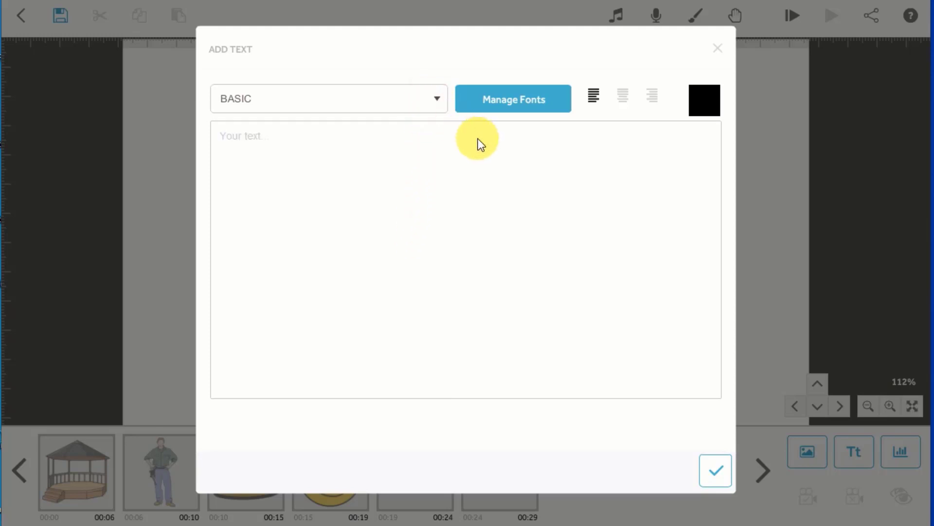
Open the font manager and examine the available system fonts and the fonts already imported
left_click(516, 103)
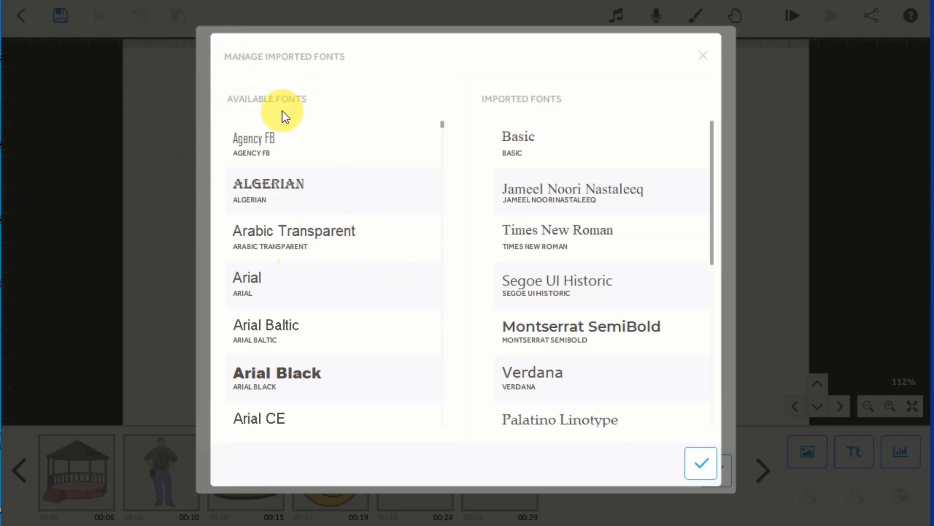
scroll(291, 221, "down", 5)
scroll(291, 221, "down", 2)
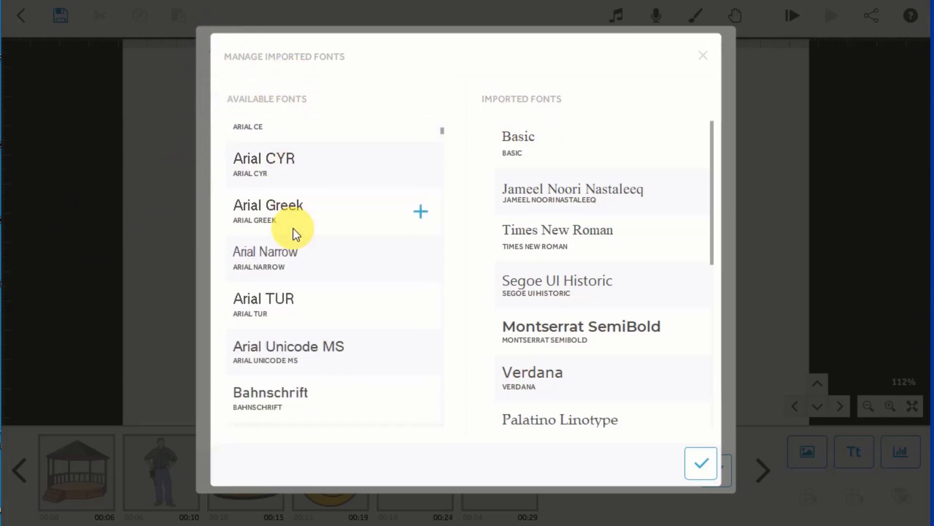
scroll(293, 230, "down", 3)
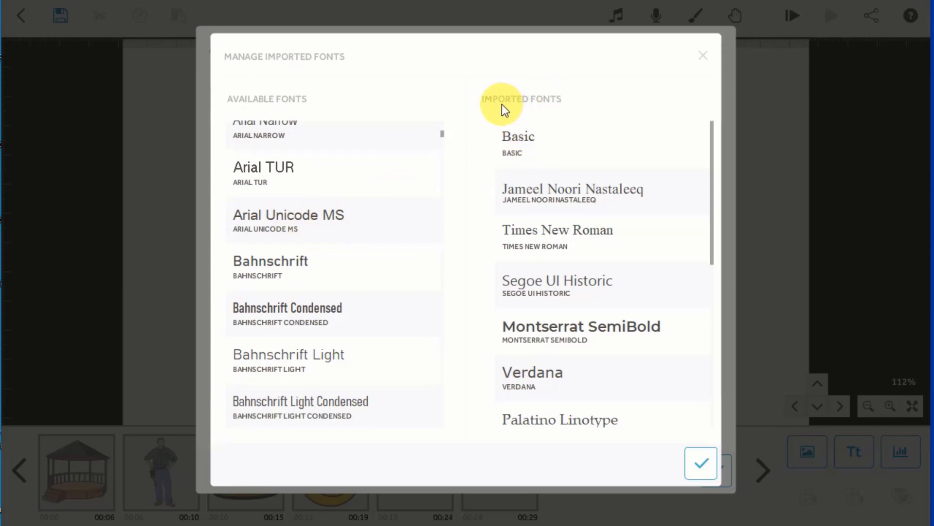
scroll(550, 195, "down", 5)
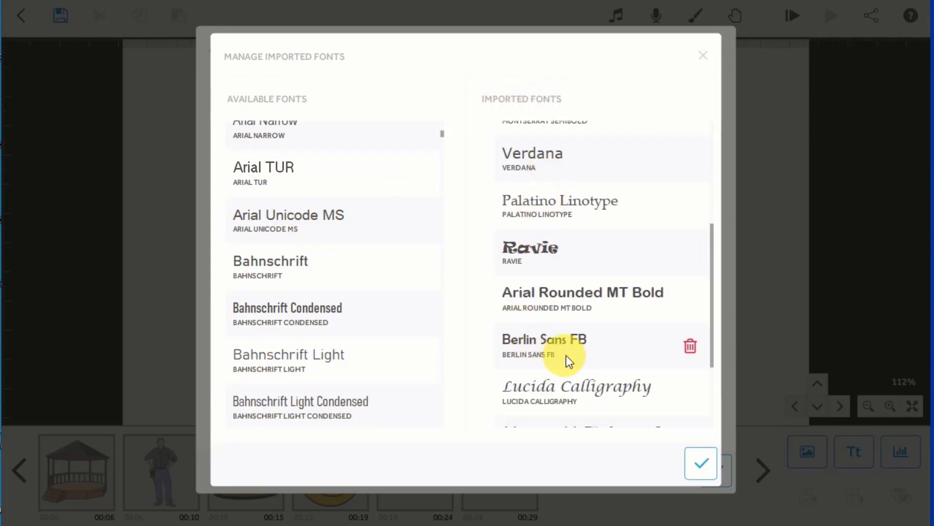
scroll(540, 379, "down", 3)
scroll(558, 361, "down", 1)
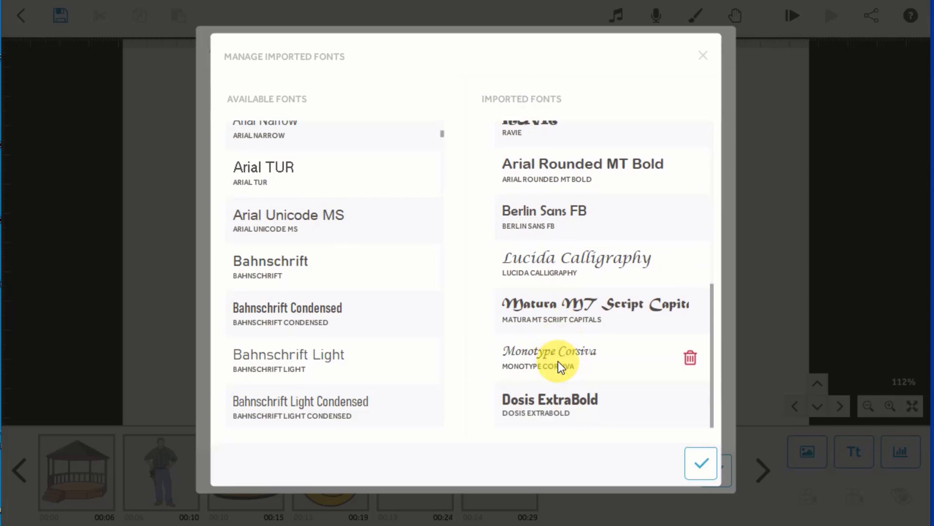
scroll(302, 243, "down", 4)
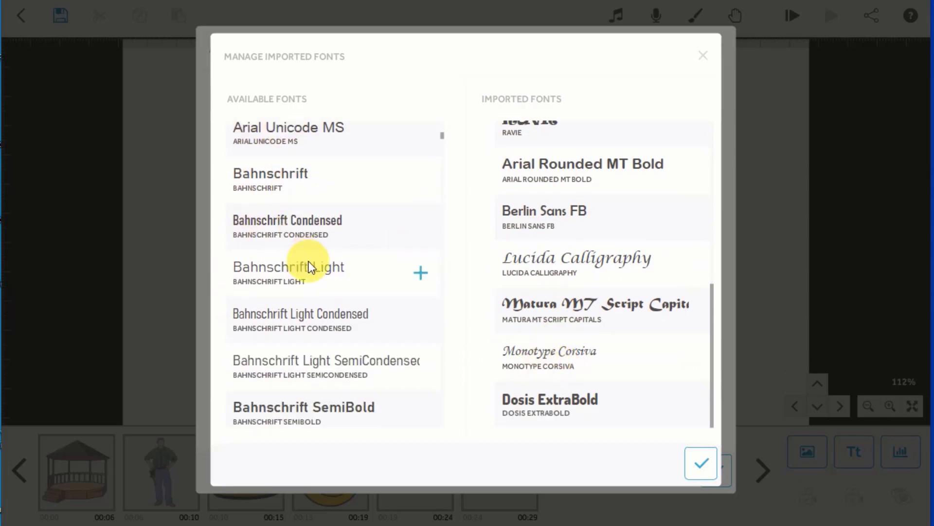
scroll(321, 272, "down", 1)
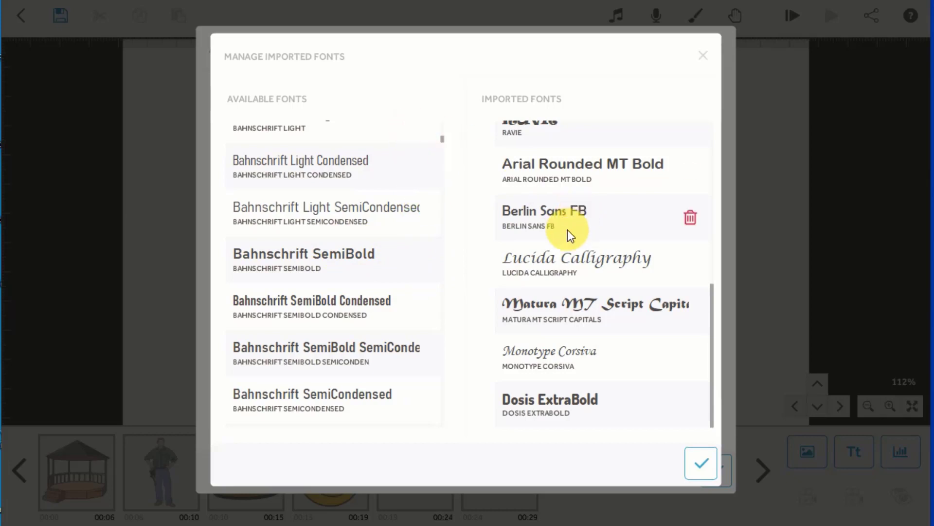
scroll(390, 279, "down", 6)
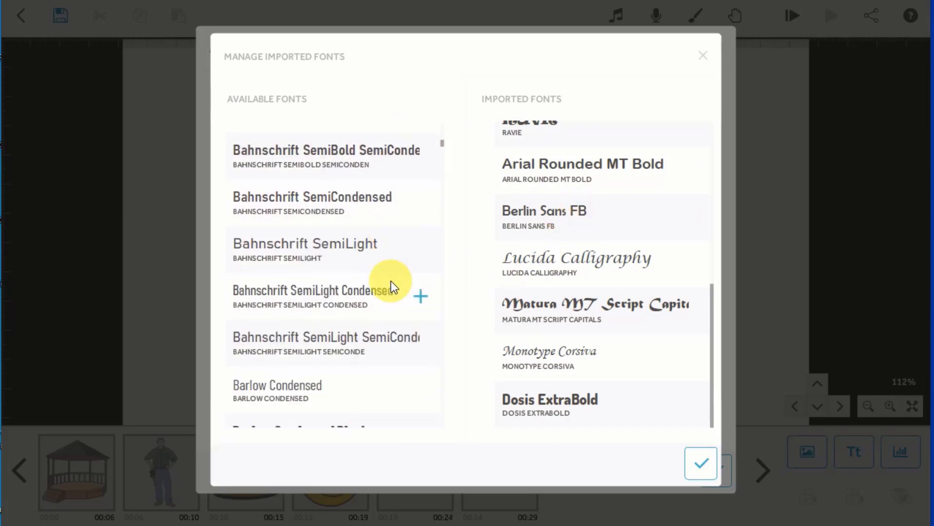
scroll(390, 282, "down", 1)
scroll(390, 281, "down", 5)
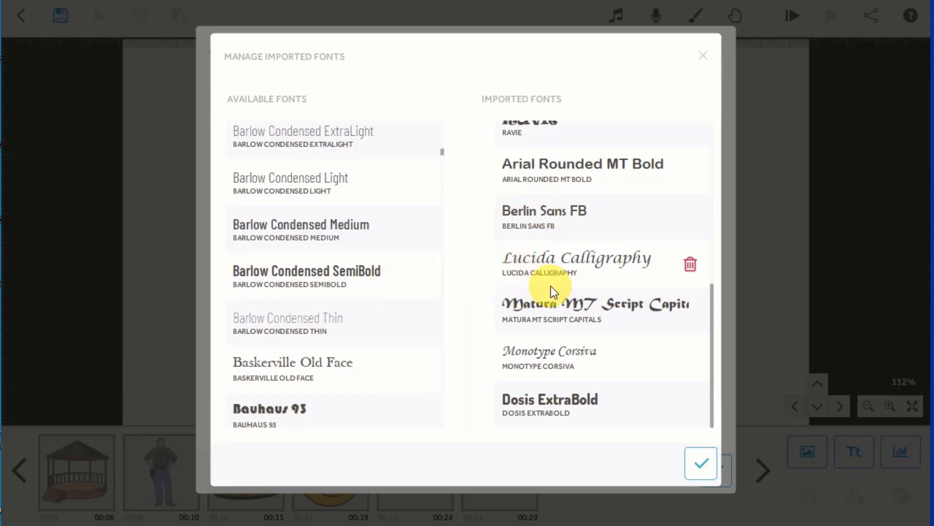
scroll(576, 349, "up", 3)
scroll(576, 349, "up", 4)
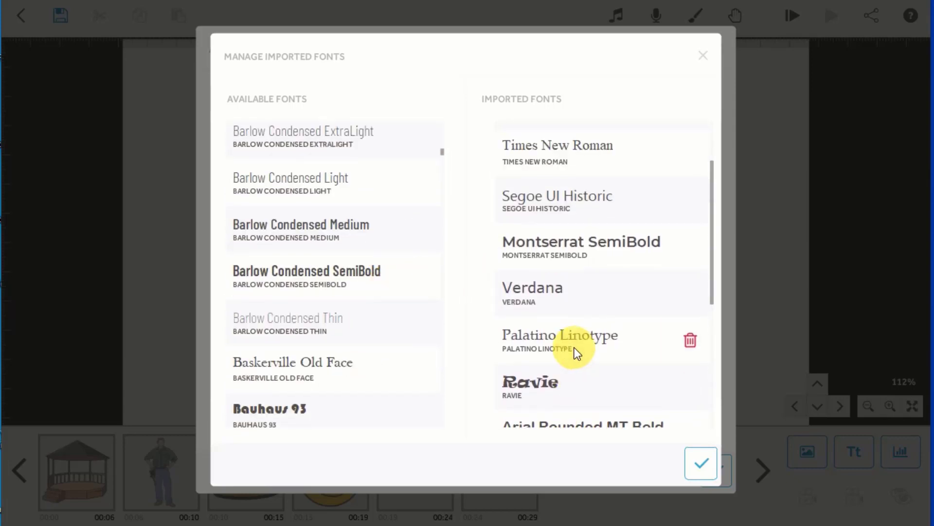
scroll(355, 301, "down", 1)
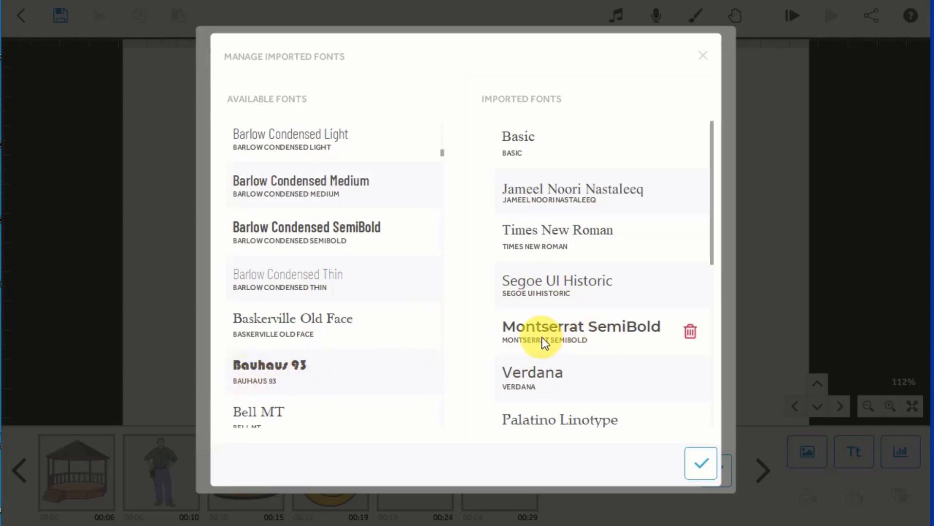
scroll(550, 336, "down", 6)
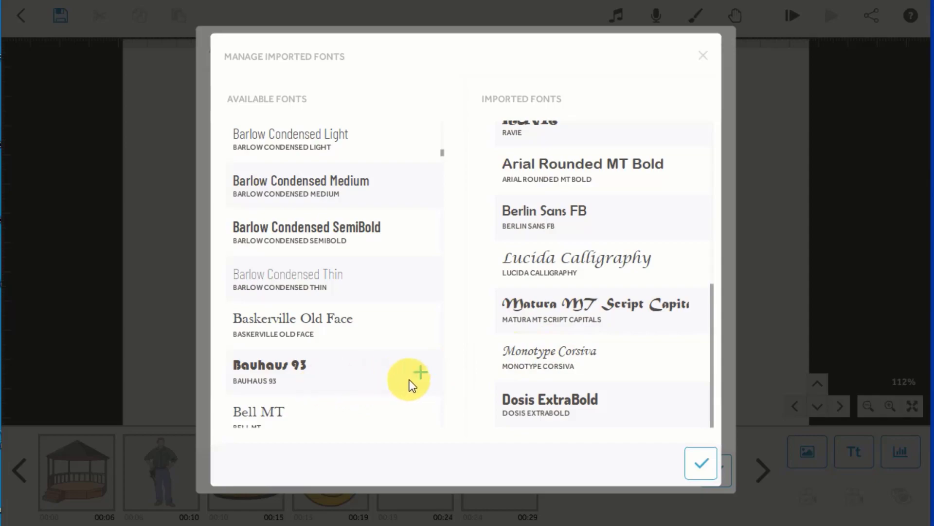
Import the Bauhaus 93 font with its basic characters, check the imported fonts list for it, and close the font manager
left_click(420, 372)
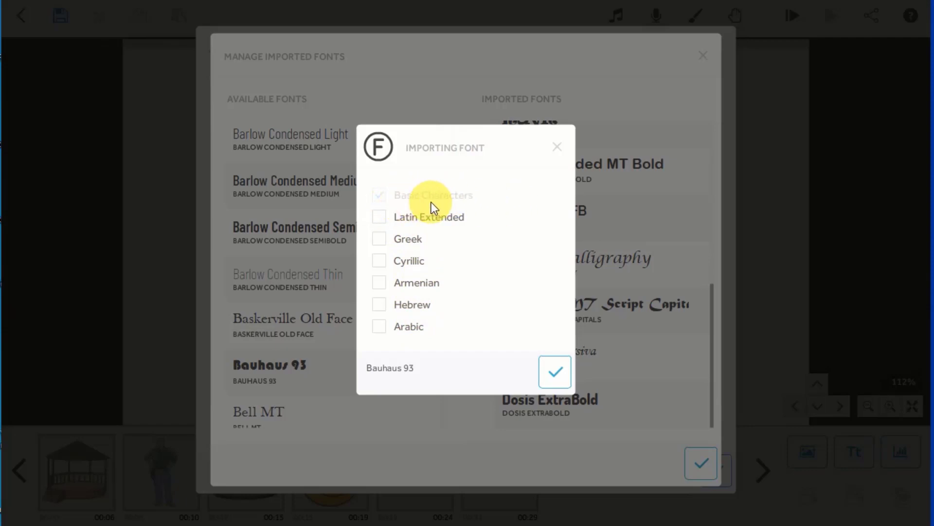
left_click(556, 378)
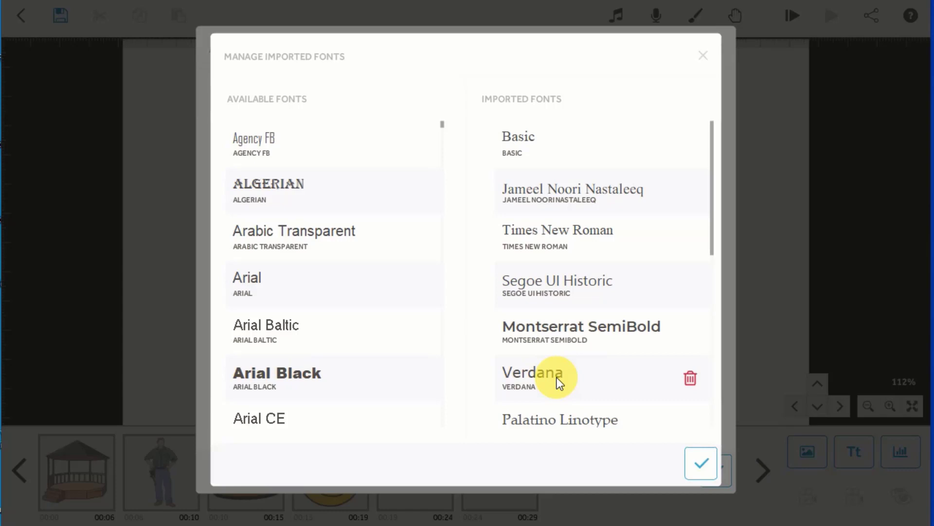
scroll(623, 355, "down", 3)
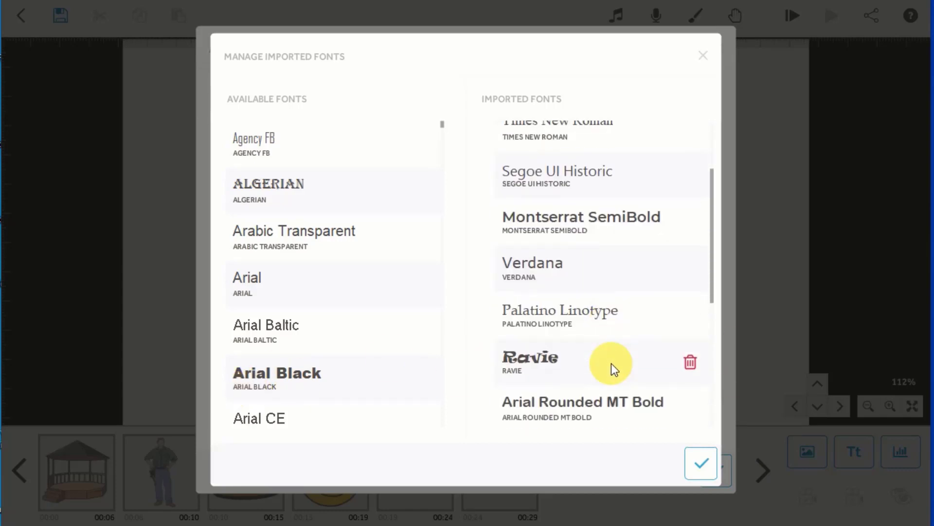
scroll(611, 363, "down", 8)
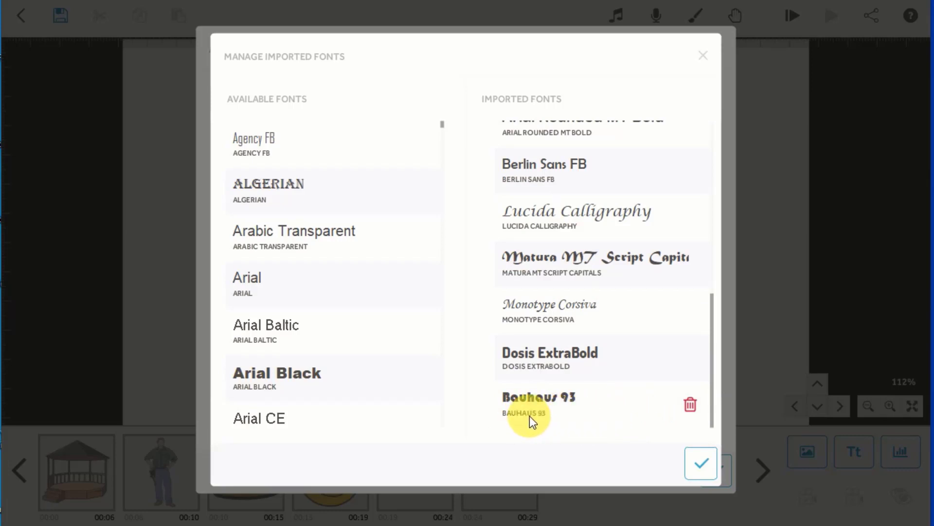
left_click(702, 462)
Add the text "New Font Style" in the Bauhaus 93 font
left_click(320, 171)
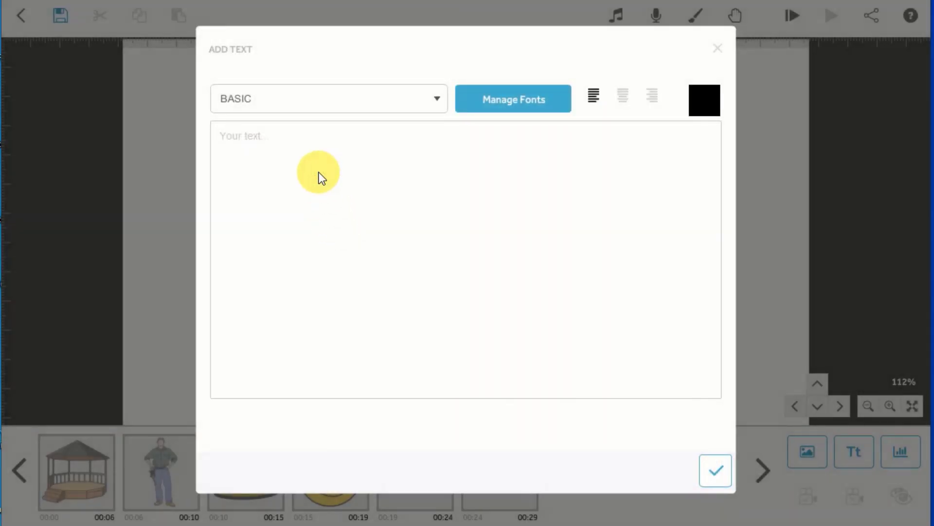
type("New Font Style")
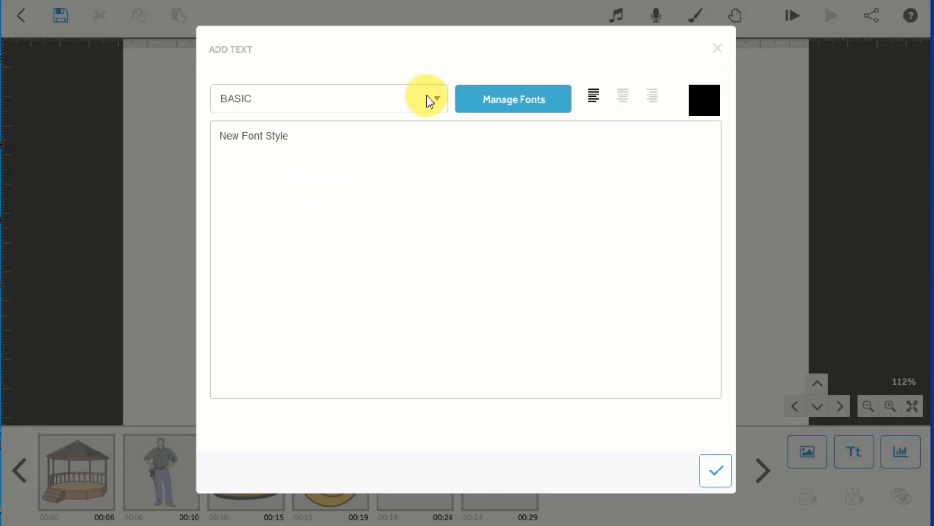
left_click(422, 104)
scroll(314, 253, "down", 1)
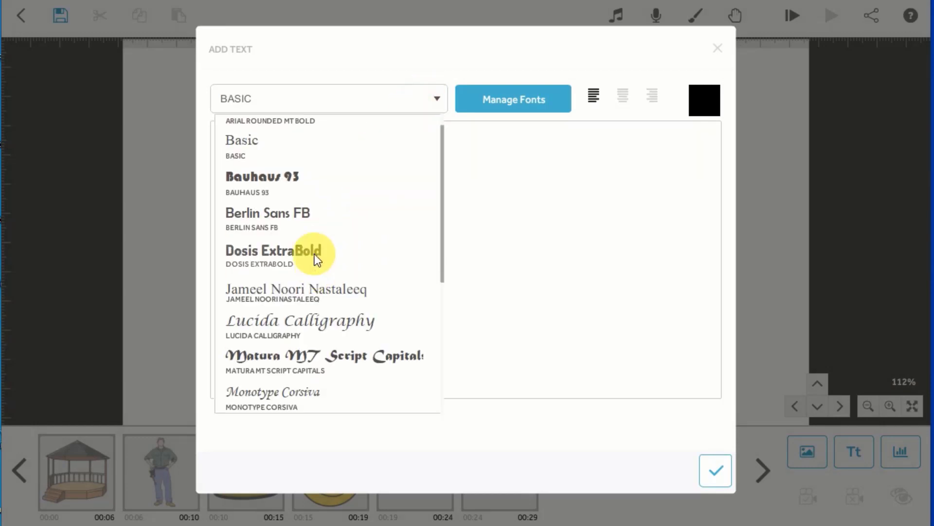
scroll(296, 219, "up", 1)
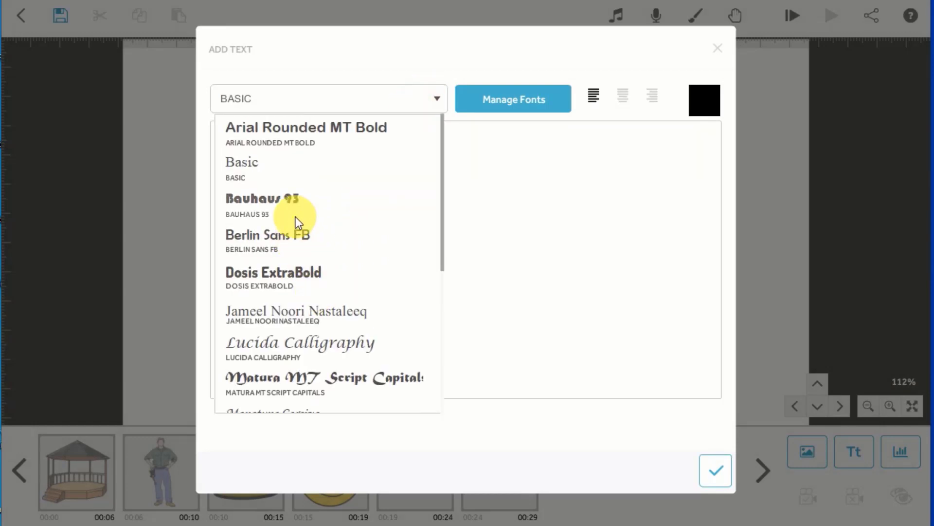
left_click(261, 204)
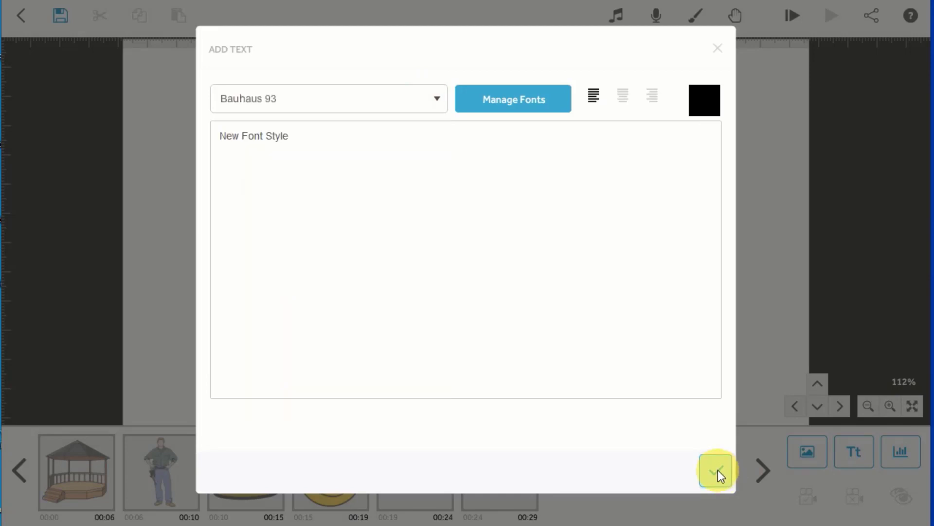
left_click(717, 469)
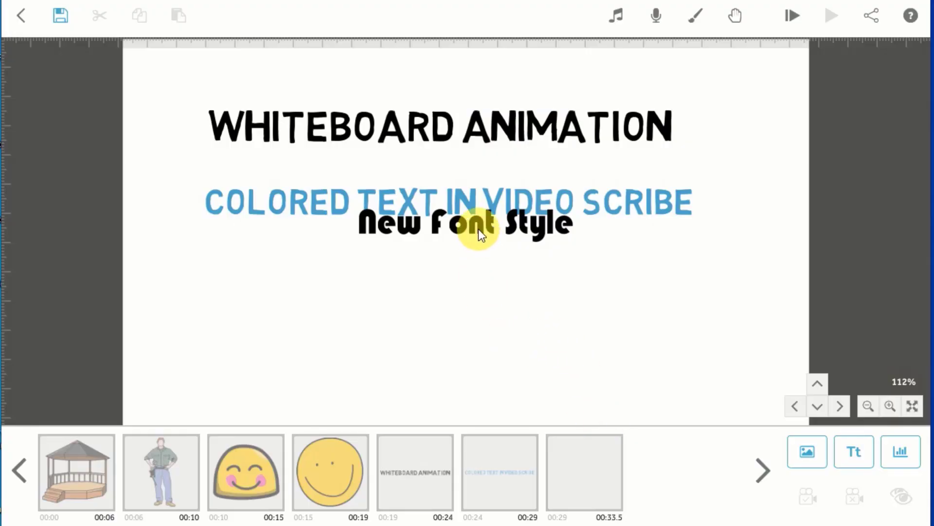
Move the new black text beneath the blue line and enlarge it to nearly the title's width
left_click_drag(478, 229, 361, 326)
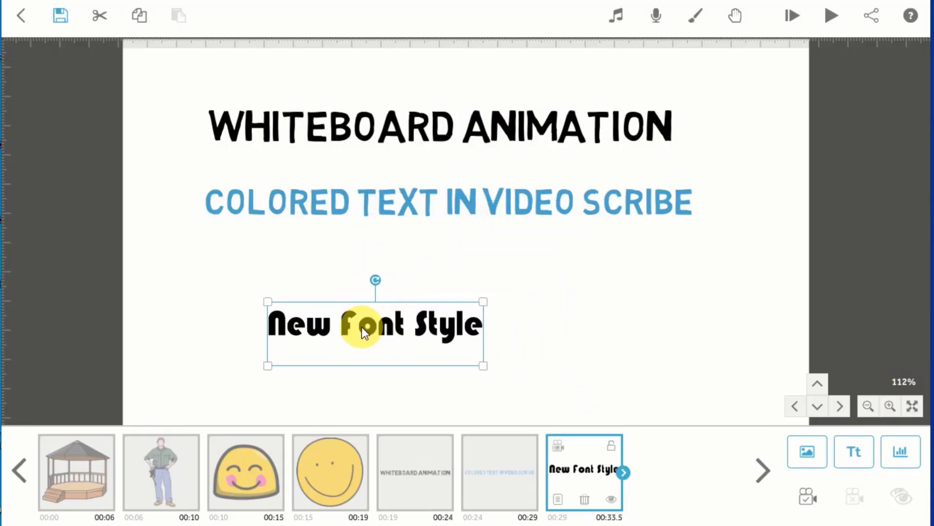
left_click_drag(456, 302, 498, 282)
left_click_drag(416, 326, 518, 308)
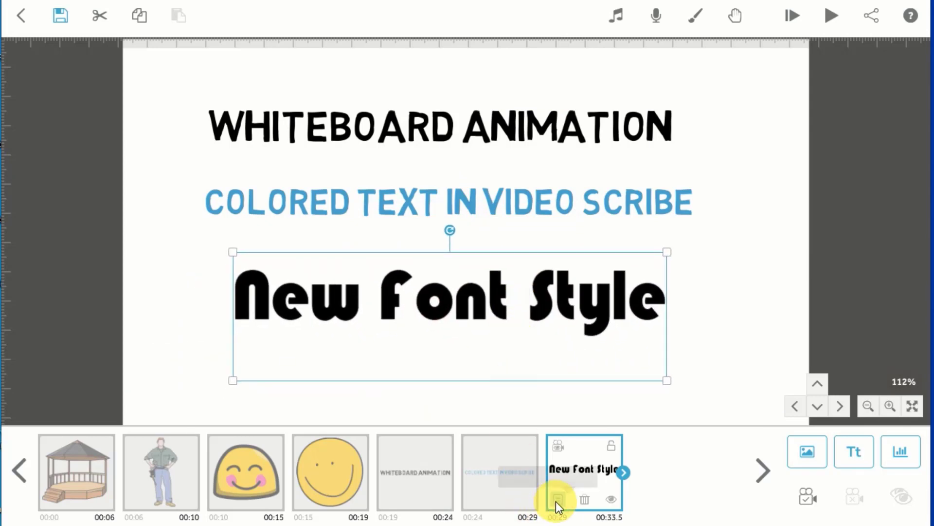
Give the "New Font Style" text a 2-second animate time and a 0.5-second transition, and set its camera to the current position
left_click(557, 500)
left_click(418, 409)
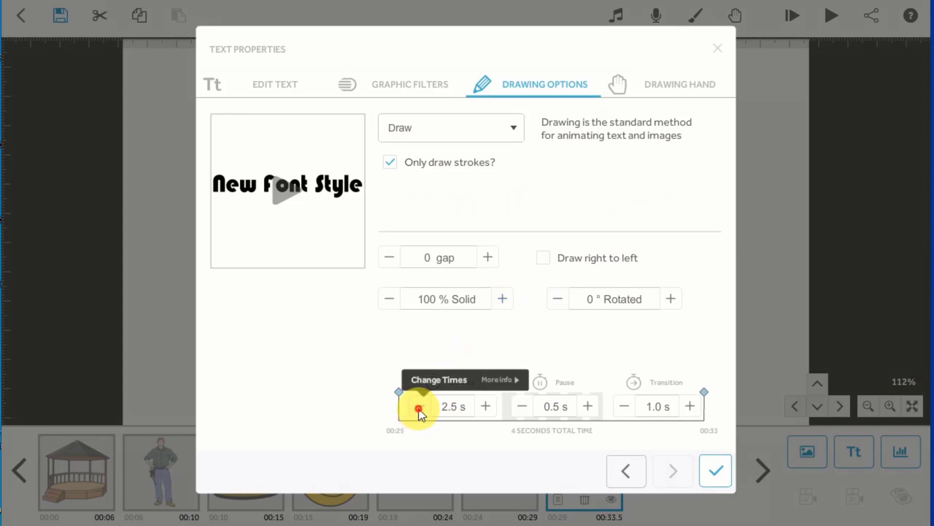
left_click(419, 408)
left_click(625, 406)
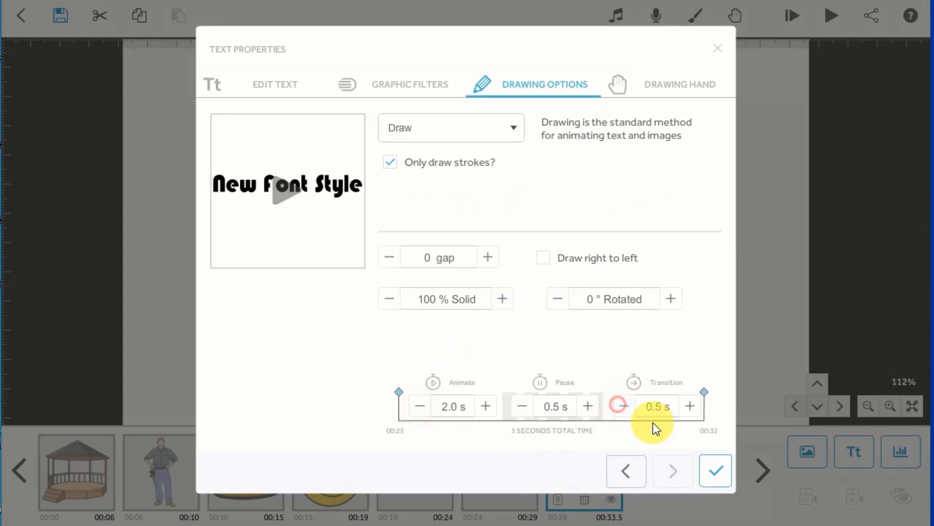
left_click(717, 469)
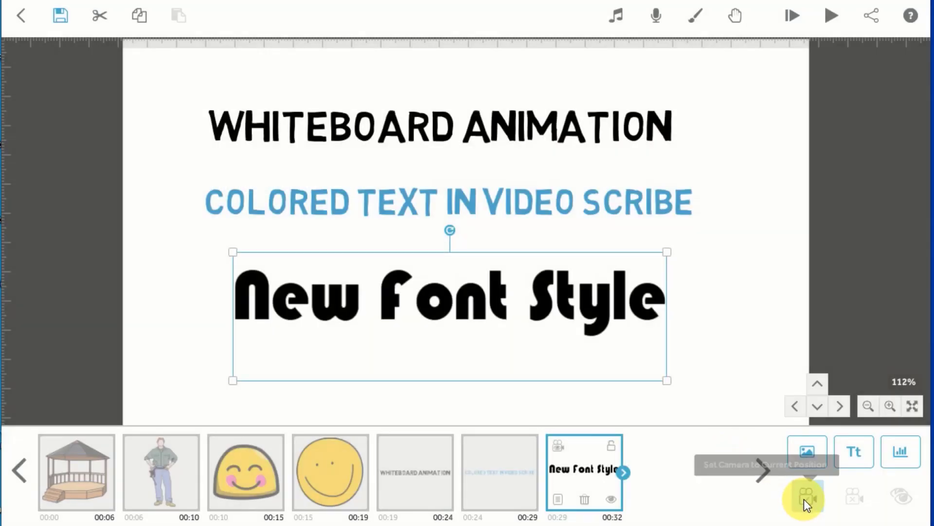
left_click(804, 498)
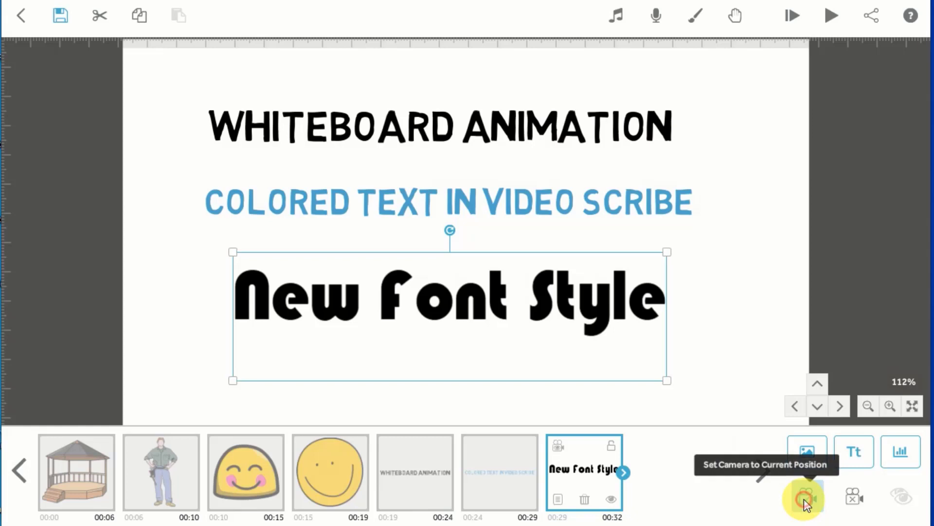
left_click(732, 376)
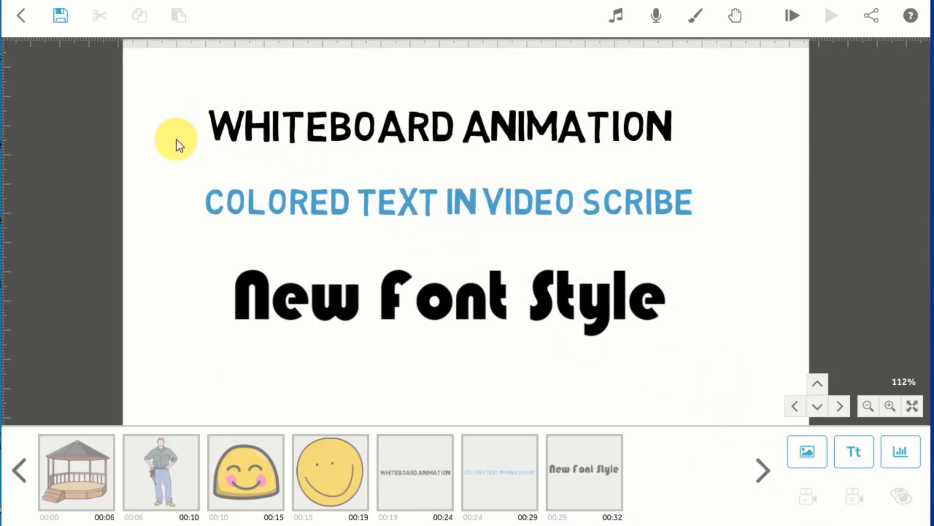
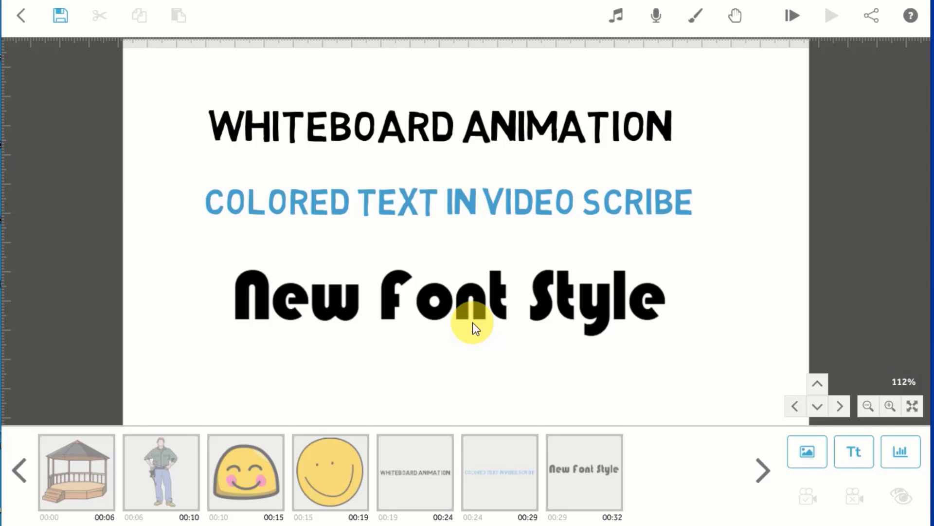
Add the recently used INNOV8 logo image on a blank canvas area beyond the texts and place it at the area's left side
left_click_drag(777, 274, 438, 275)
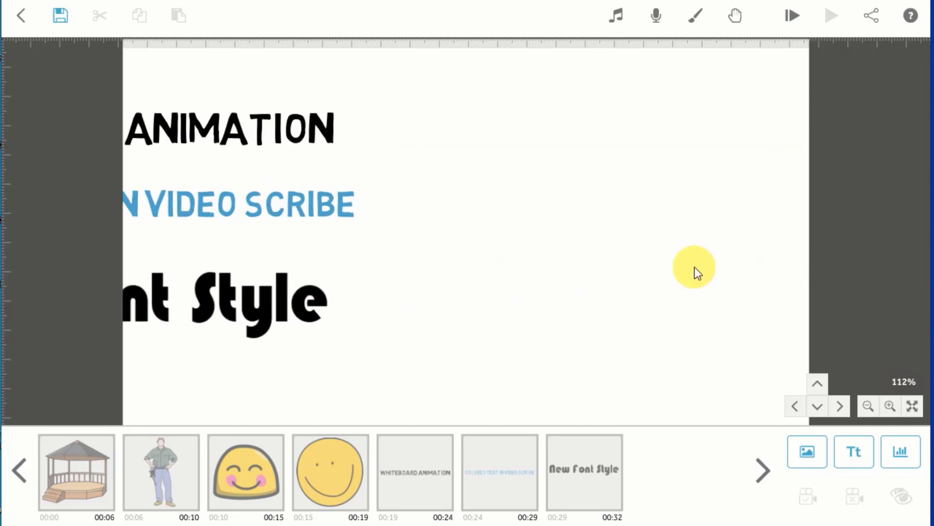
left_click_drag(710, 274, 365, 276)
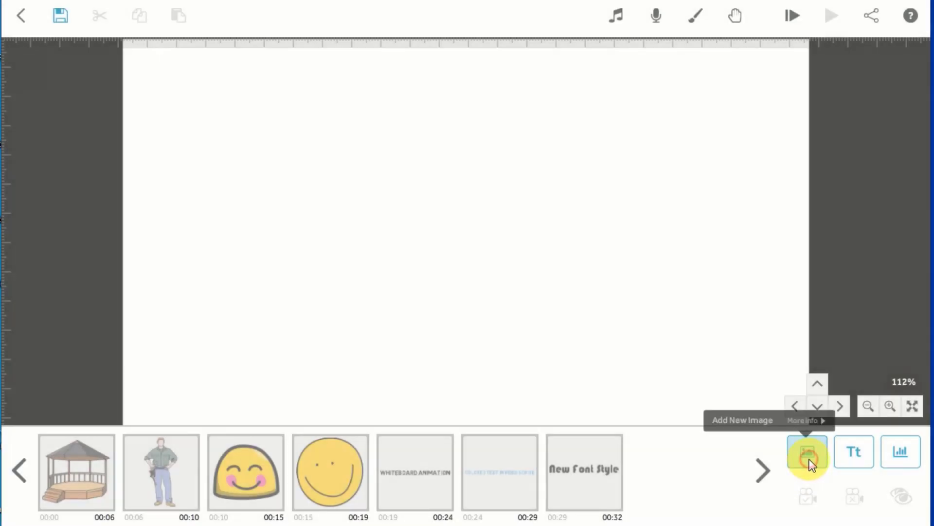
left_click(810, 459)
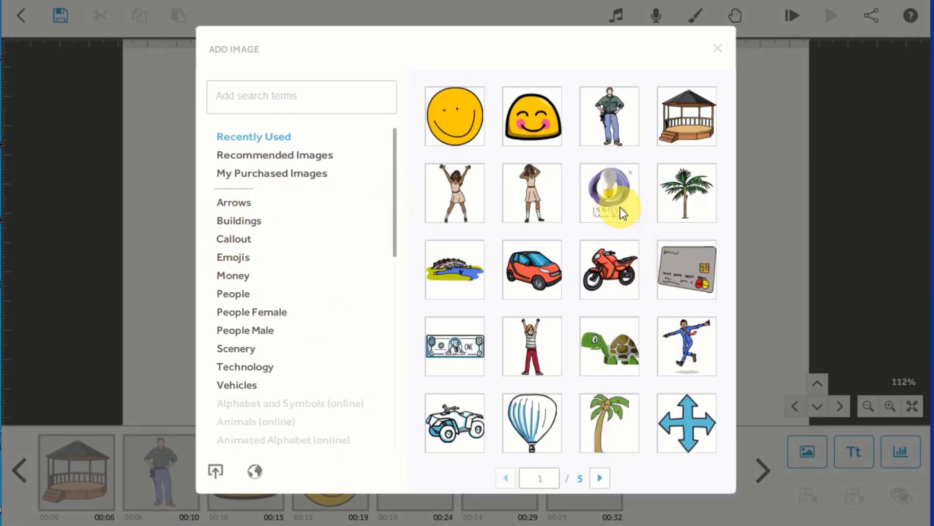
left_click(620, 207)
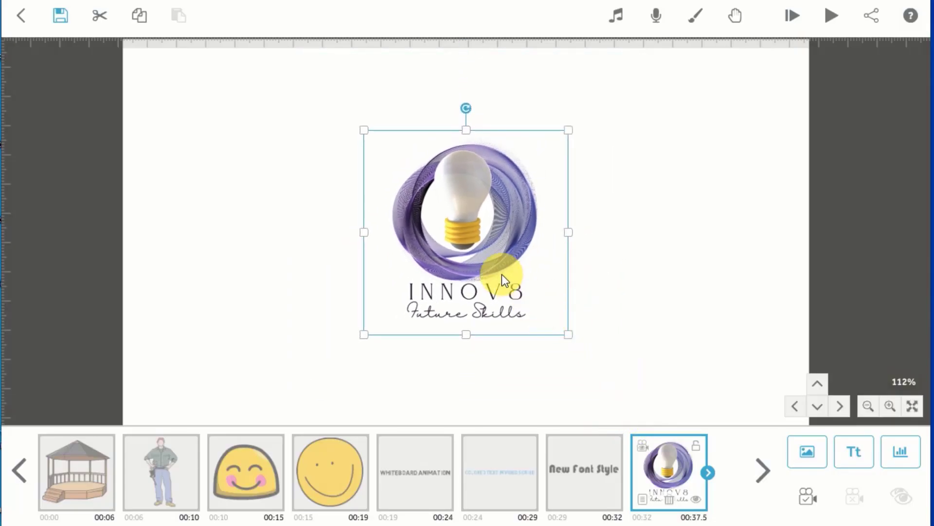
left_click_drag(438, 254, 270, 249)
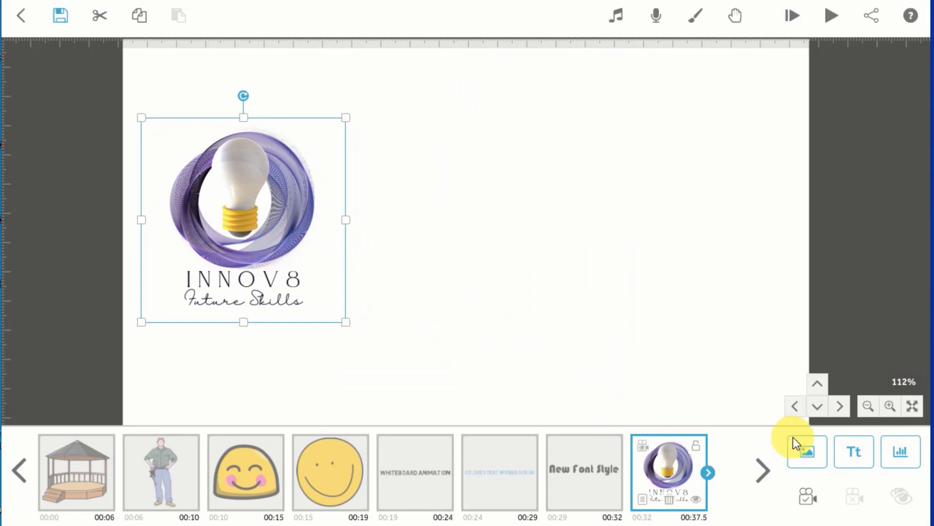
Set the logo's transition to 0.5 seconds and its camera to the current position
left_click(643, 499)
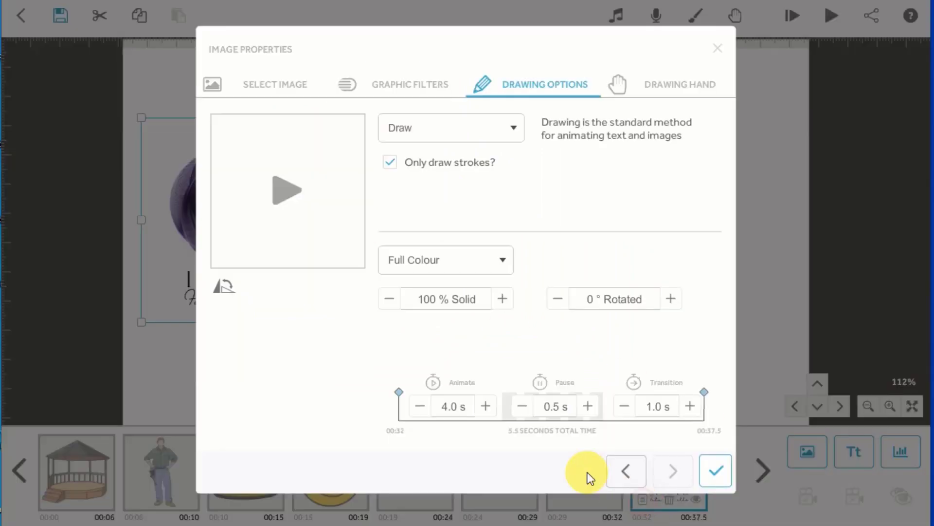
left_click(618, 413)
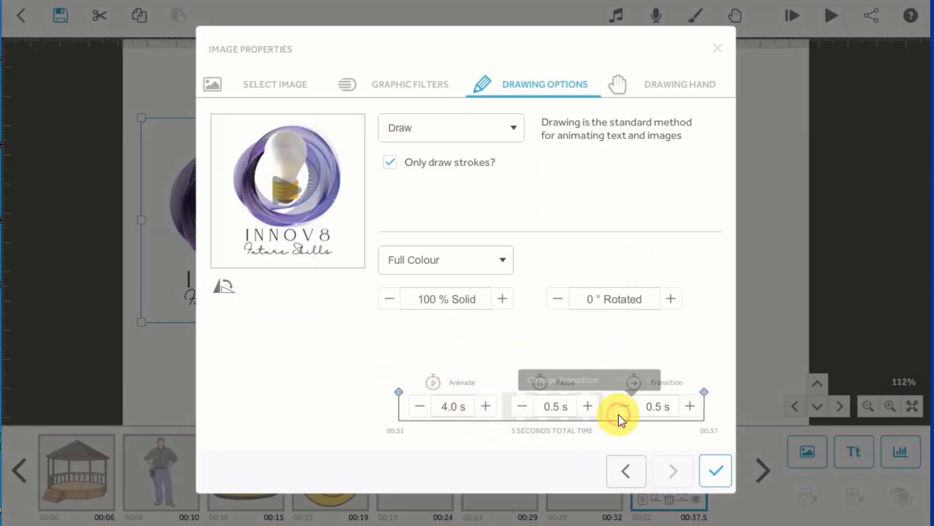
left_click(718, 468)
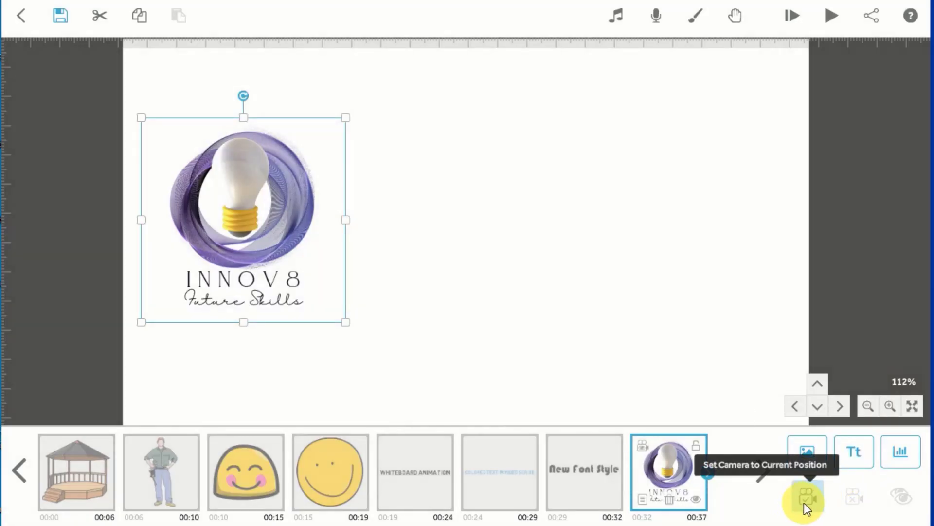
left_click(803, 503)
Add the text "Innov8 Future Skills" in the Lucida Calligraphy font, coloured blue #479ed7
left_click(851, 454)
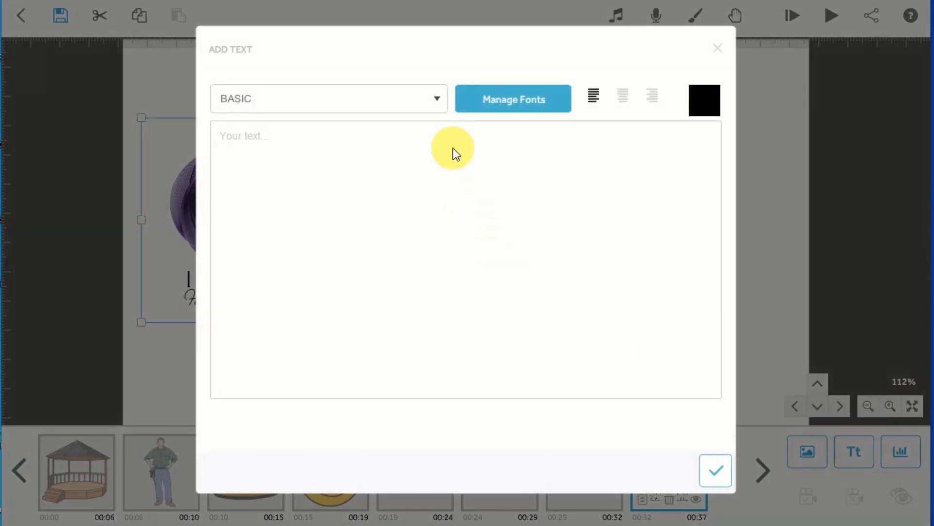
type("Innov8 Future Skills")
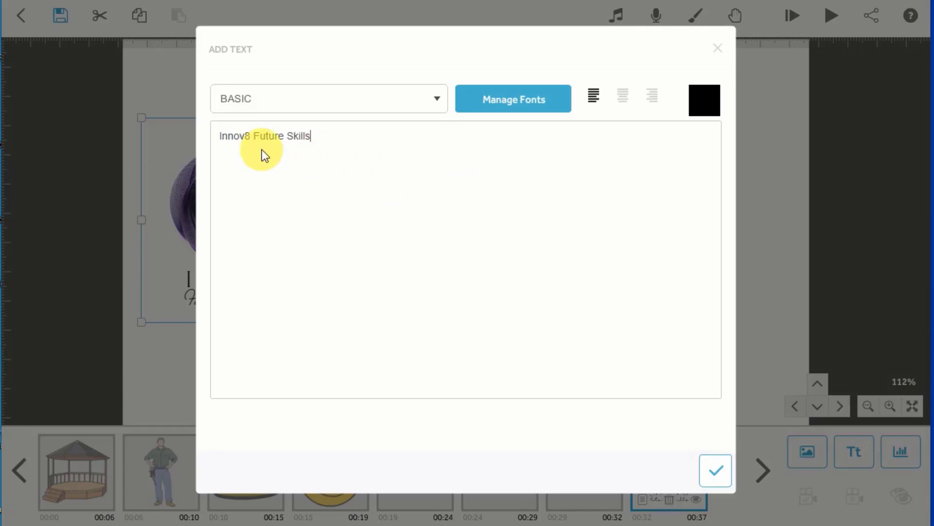
left_click(425, 104)
scroll(347, 273, "down", 1)
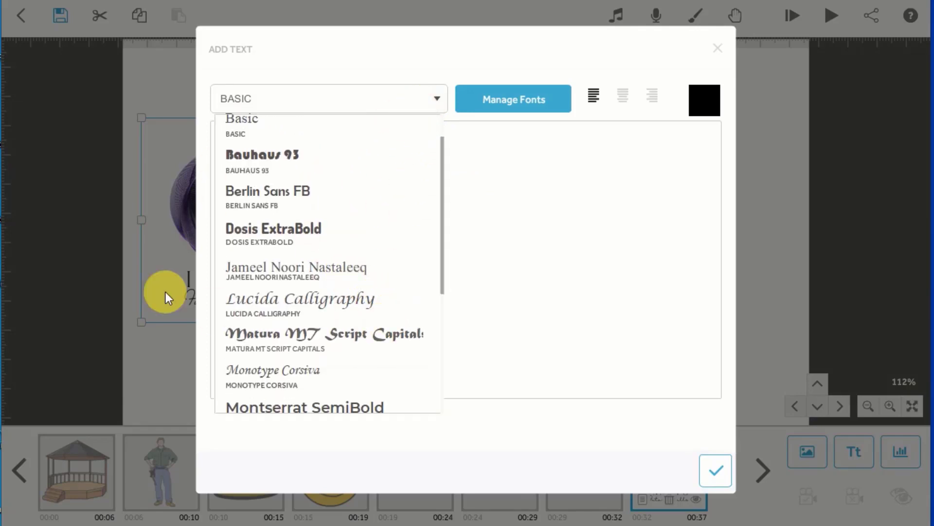
left_click(326, 309)
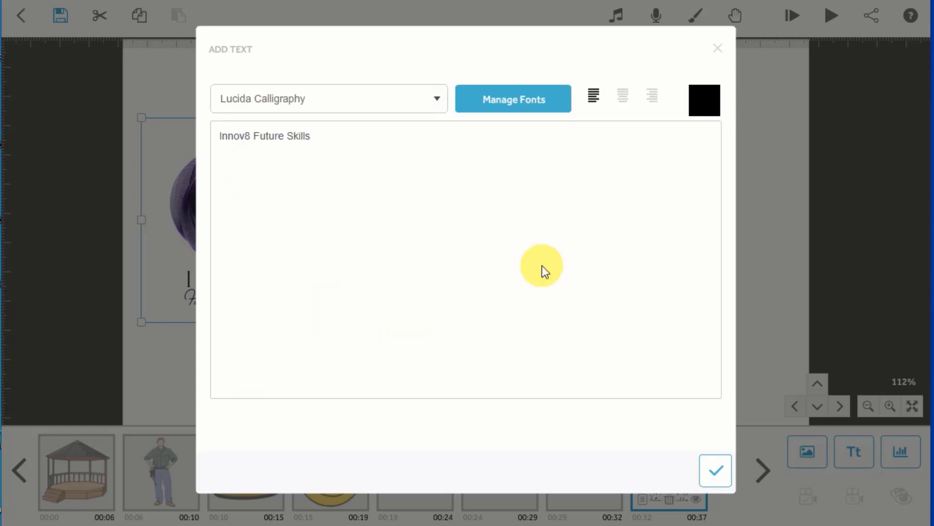
left_click(706, 110)
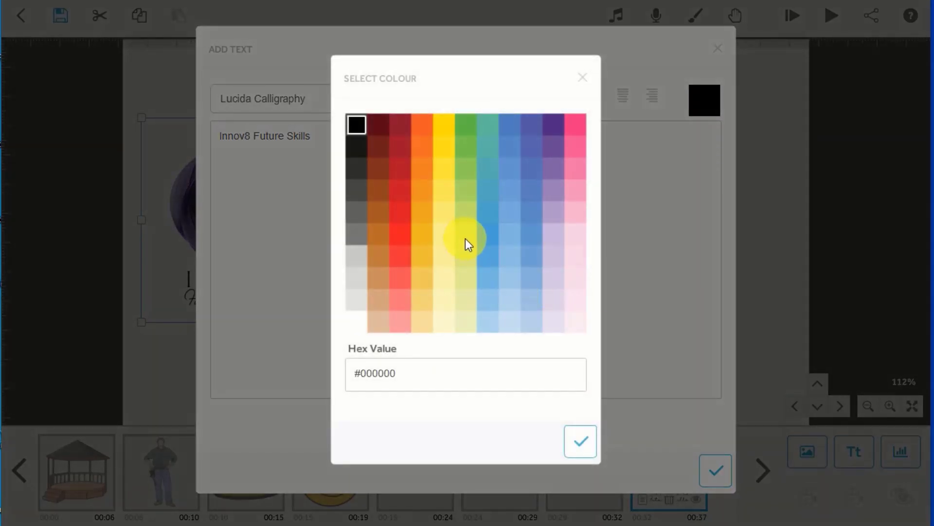
left_click(487, 237)
left_click(579, 442)
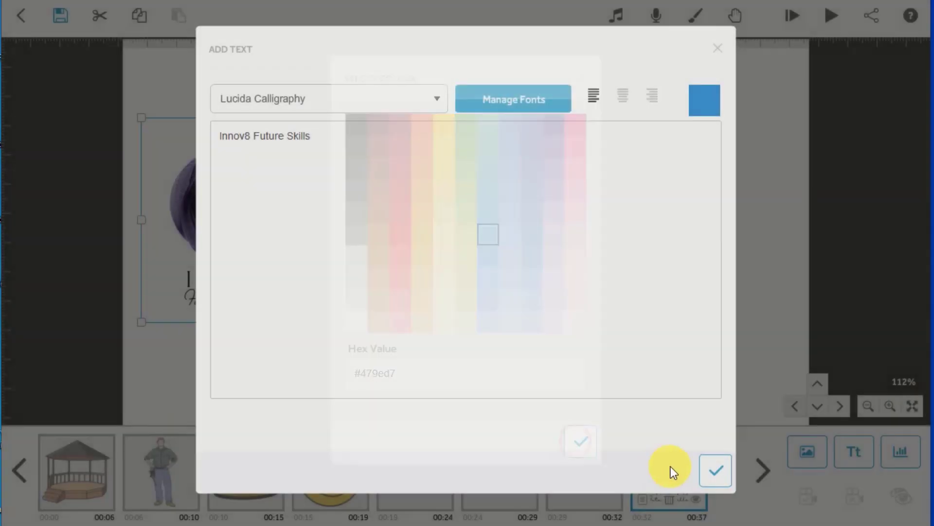
left_click(709, 470)
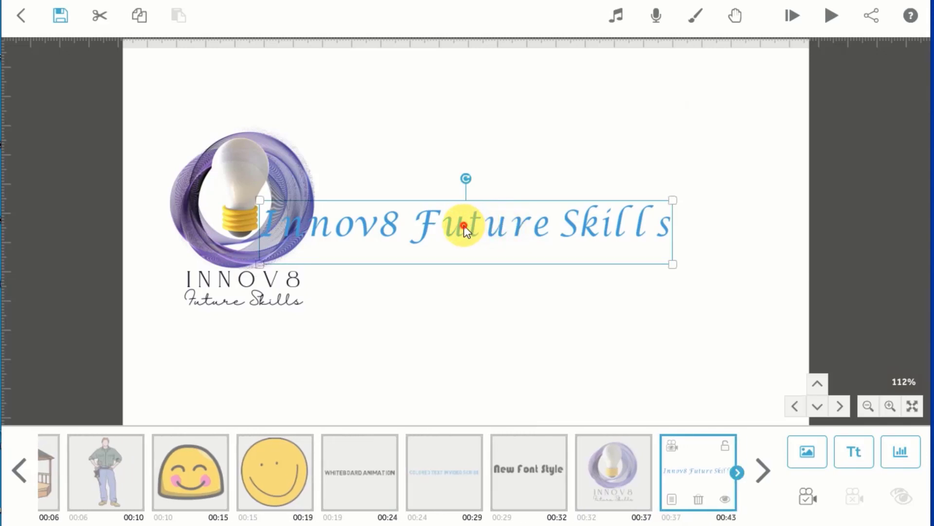
Place the blue "Innov8 Future Skills" text beside the logo, with a 3-second animate time and a 0.5-second transition
left_click_drag(463, 226, 545, 113)
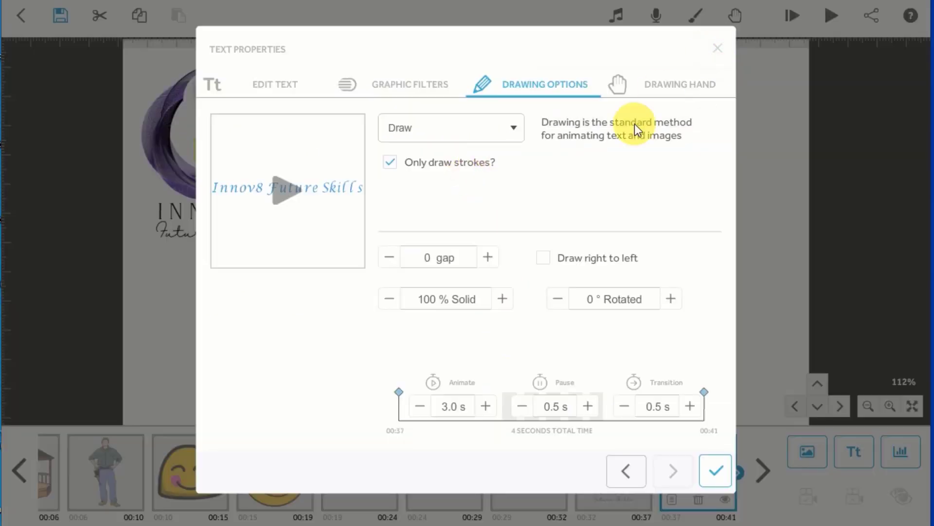
left_click(715, 470)
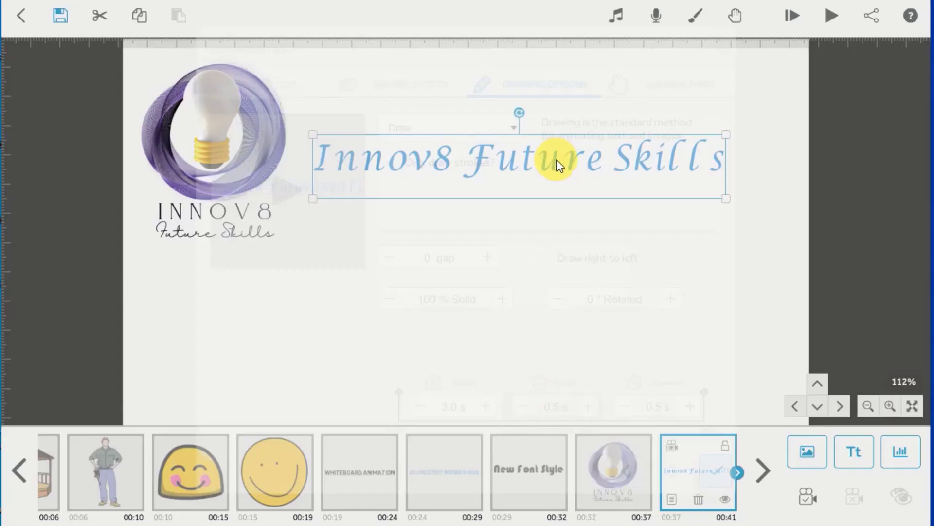
left_click_drag(542, 166, 544, 152)
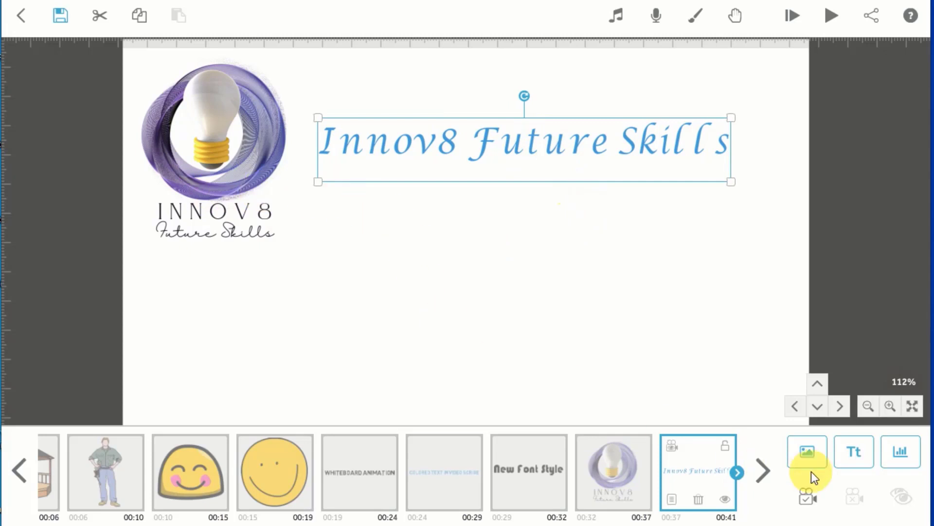
Set the "Innov8 Future Skills" text's camera to the current position and select the logo image
left_click(809, 495)
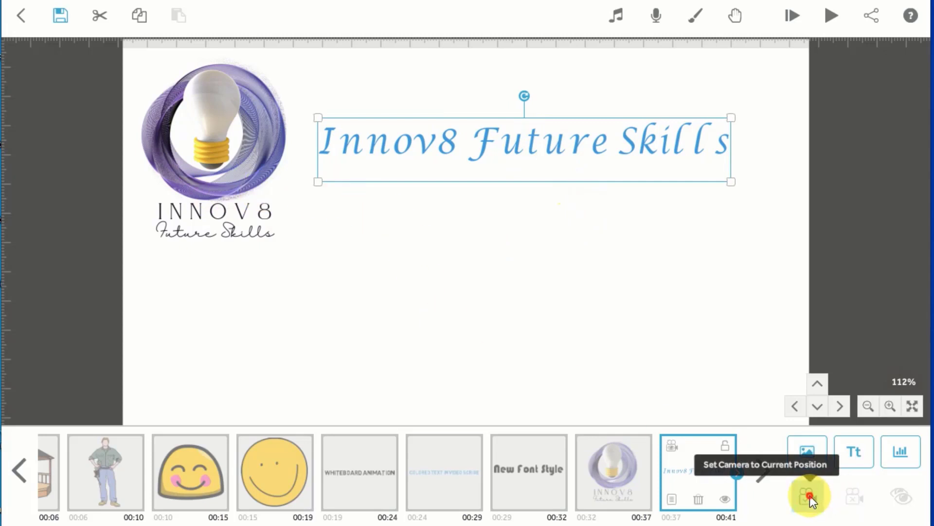
left_click(165, 142)
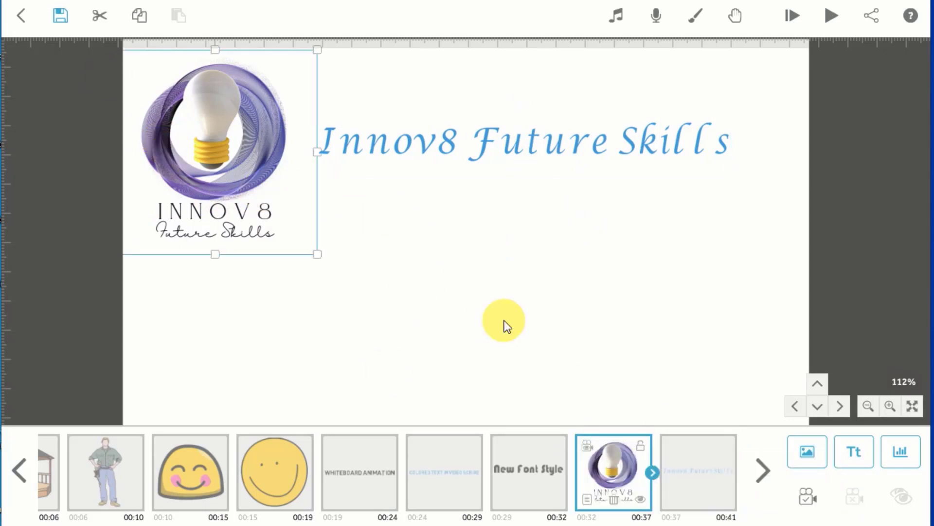
Set the logo element's camera to the current position and preview the animation starting from the logo
left_click(804, 498)
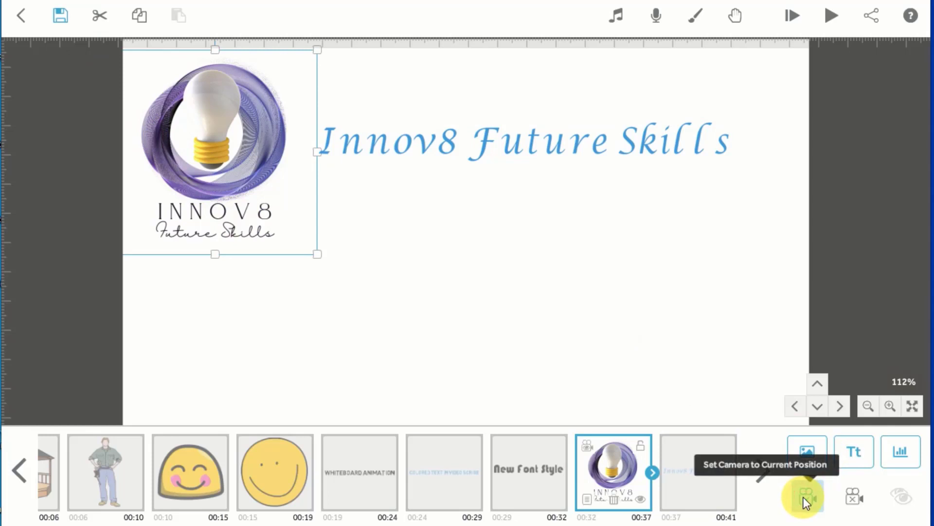
left_click(673, 332)
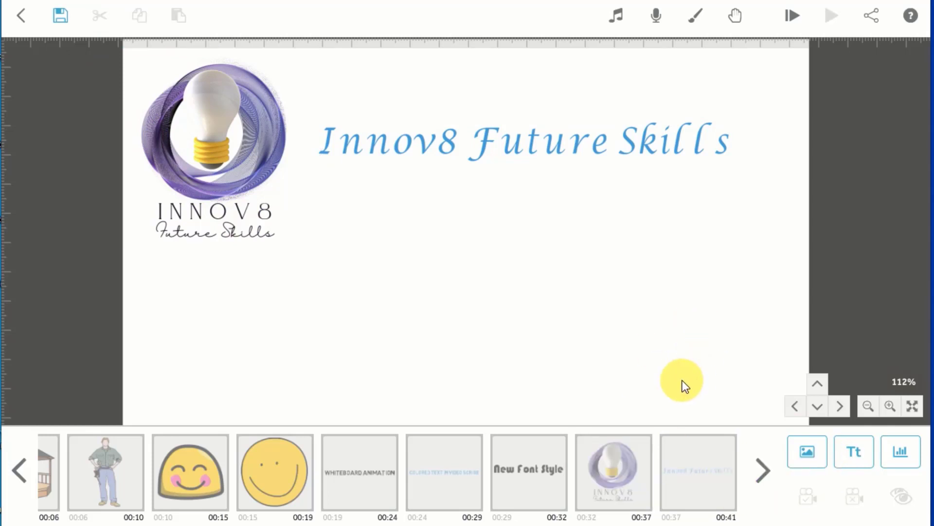
left_click(608, 483)
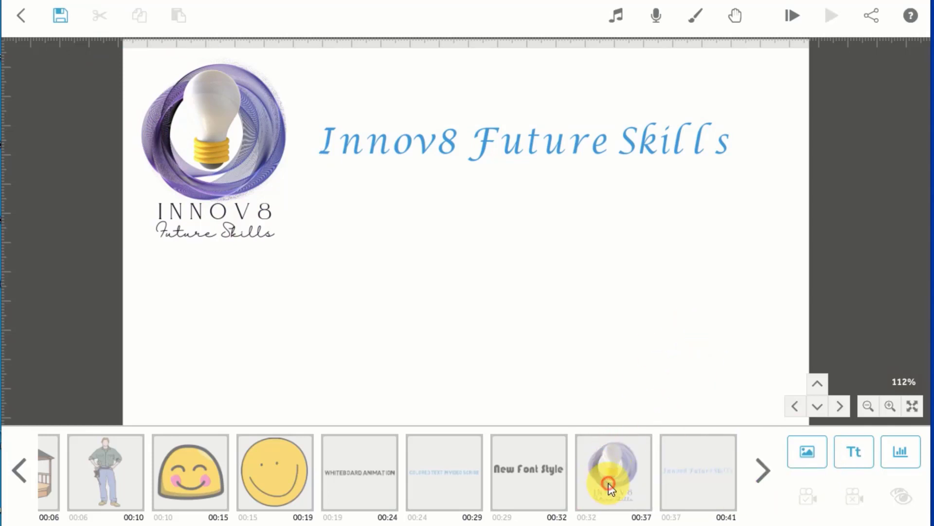
left_click(830, 25)
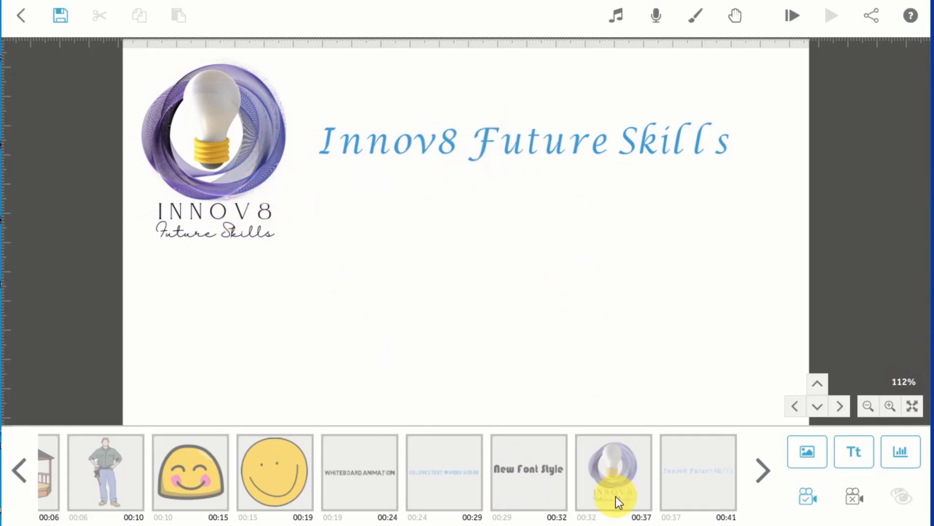
Reorder the timeline so the "Innov8 Future Skills" text element comes directly before the logo
left_click(705, 469)
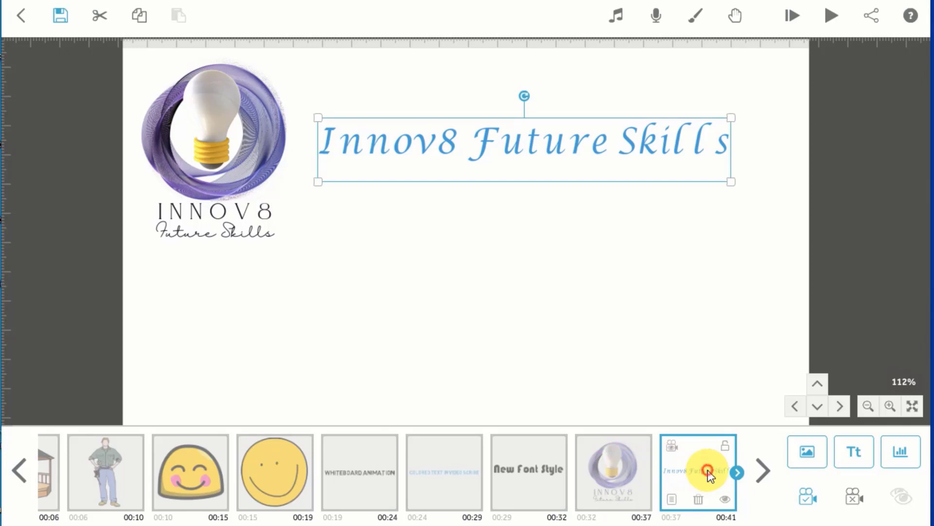
left_click_drag(708, 469, 509, 472)
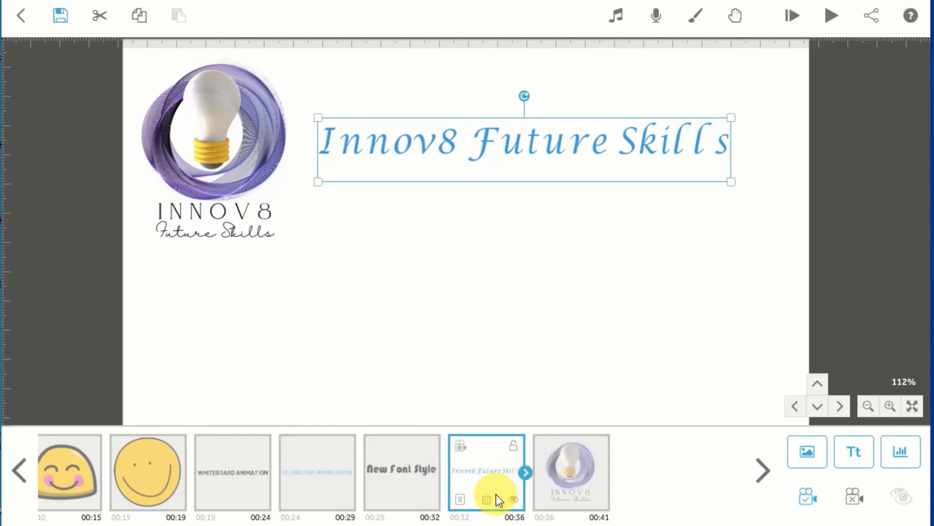
left_click(571, 469)
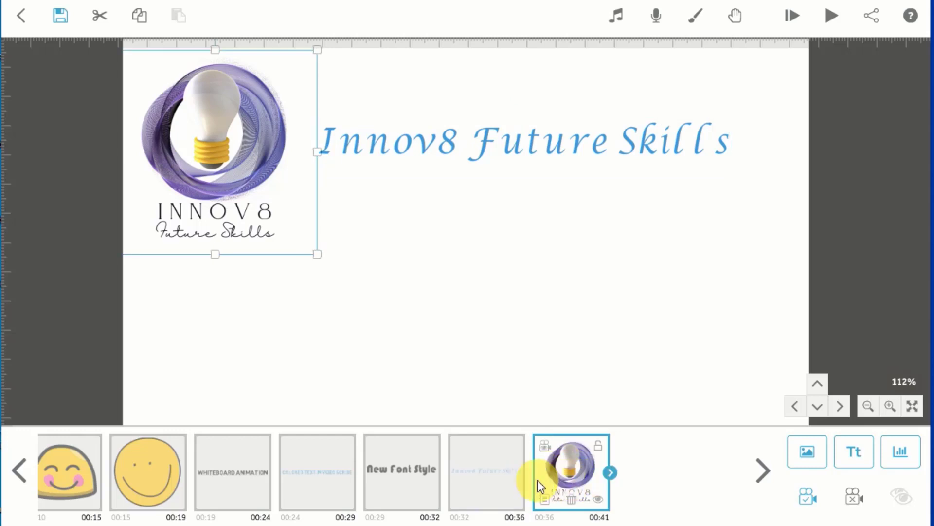
left_click(474, 477)
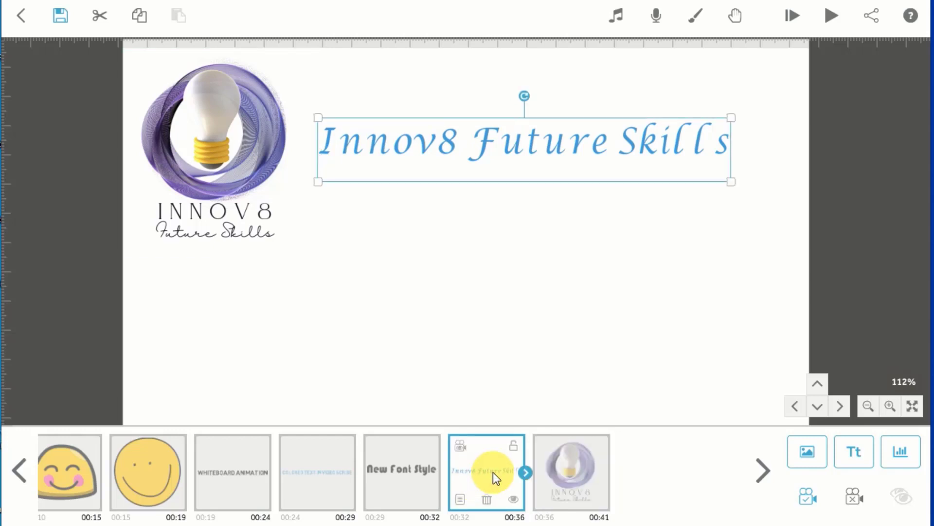
Preview the reordered animation from the logo element, then again from the "Innov8 Future Skills" text element
left_click(596, 480)
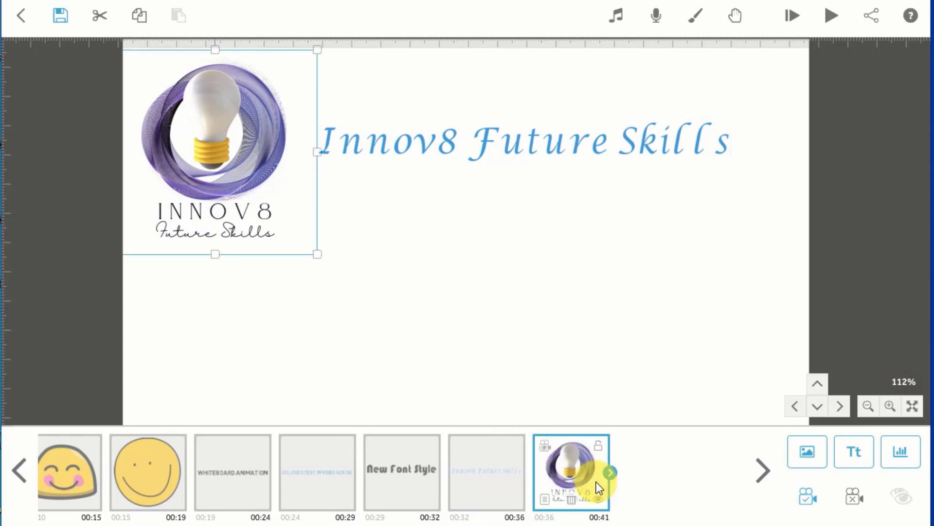
left_click(833, 15)
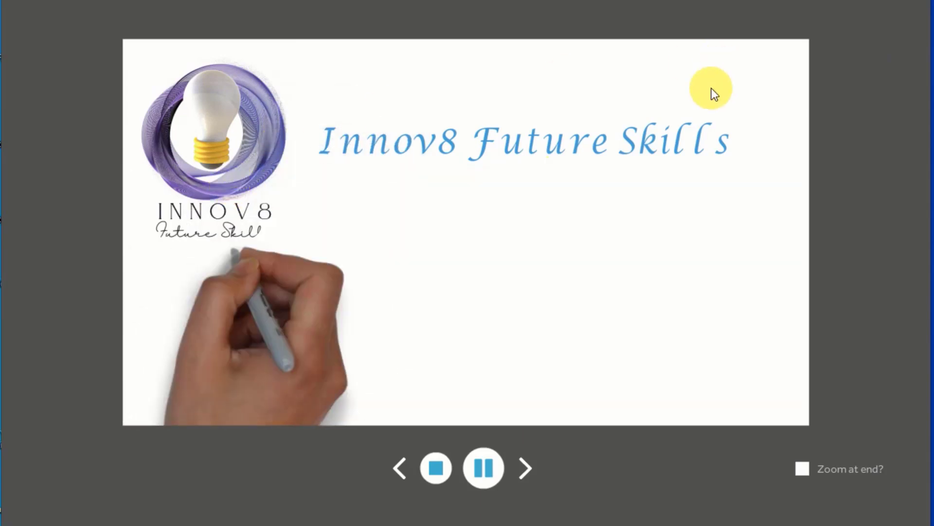
left_click(428, 474)
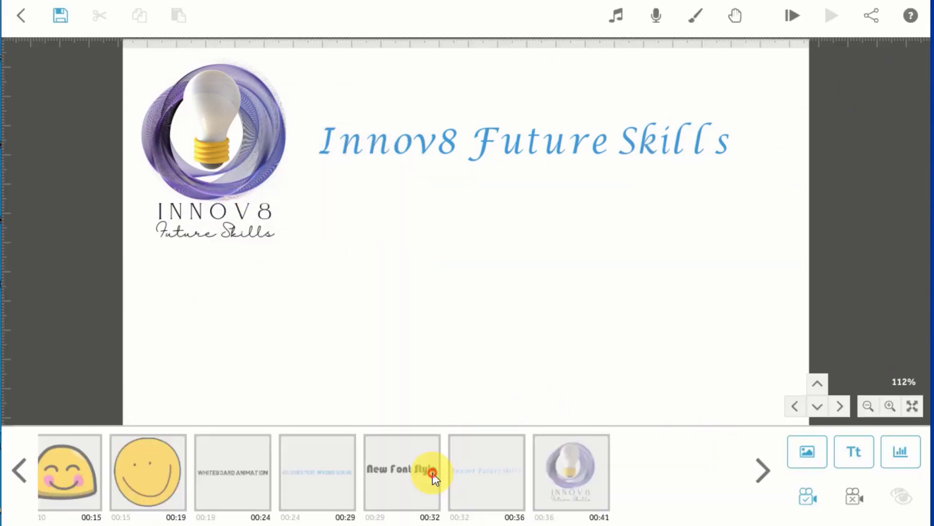
left_click(469, 462)
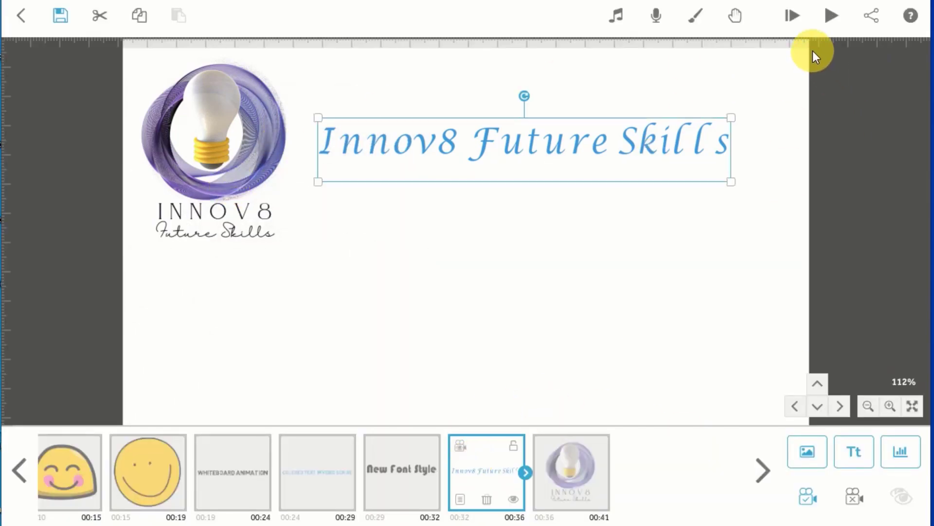
left_click(832, 14)
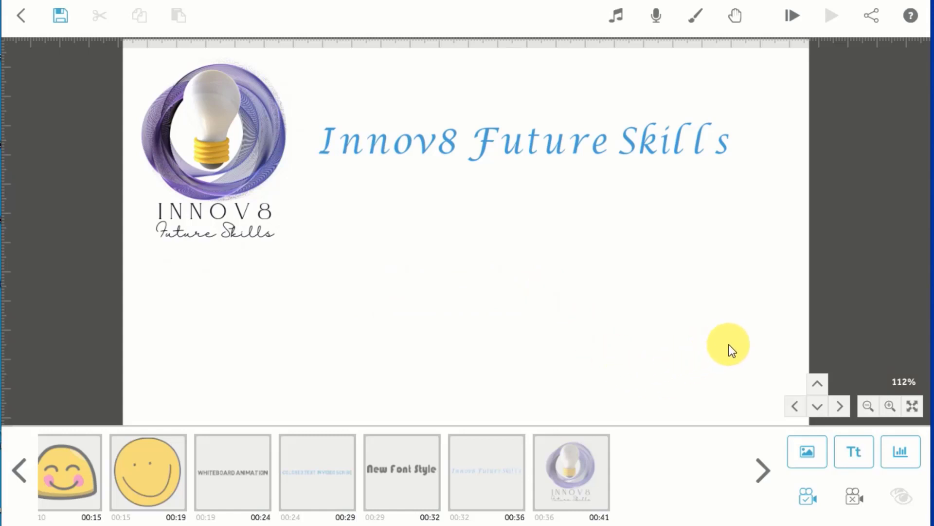
Add the small car image from the recently used images, shrink it and place it below the logo at the canvas's left edge
left_click(808, 458)
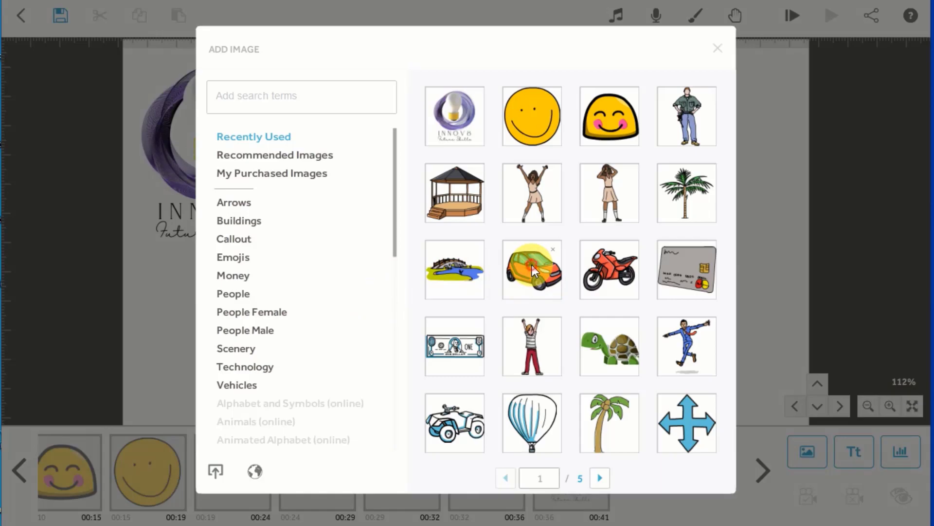
left_click(533, 264)
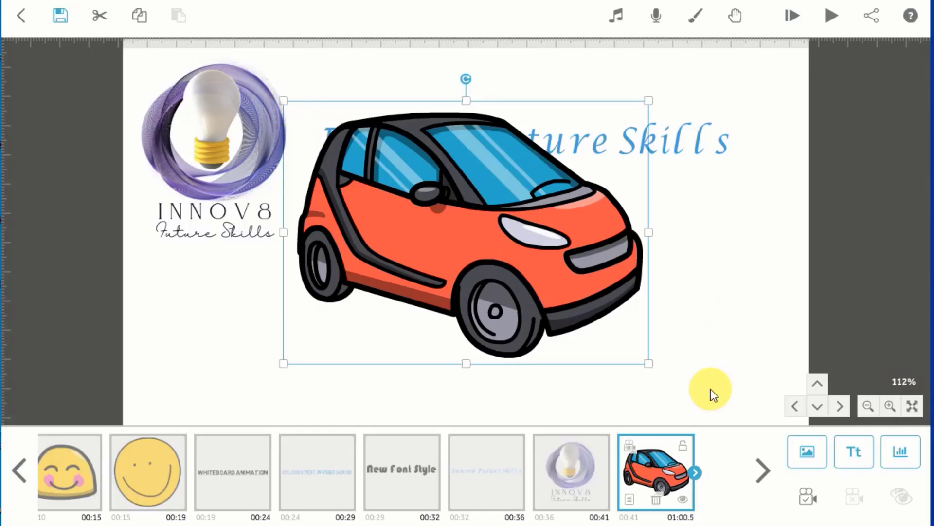
left_click_drag(647, 364, 503, 259)
left_click_drag(463, 235, 199, 328)
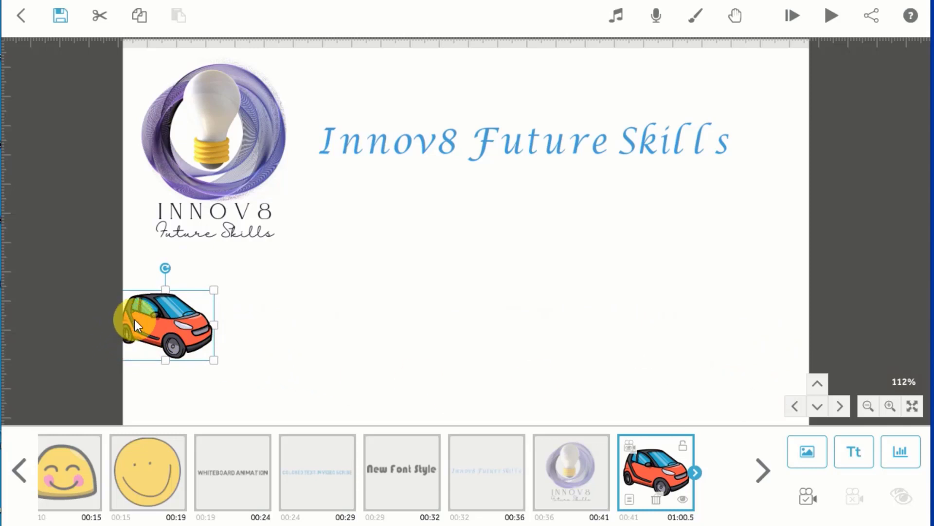
left_click_drag(189, 328, 201, 329)
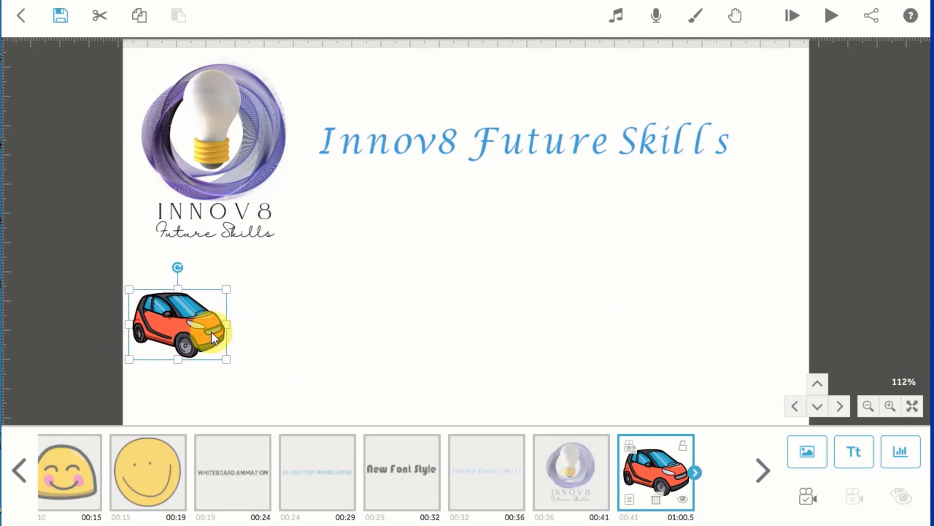
Set the car's animate time to 5 s and transition to 0.5 s, and set its camera to the current position
left_click(629, 501)
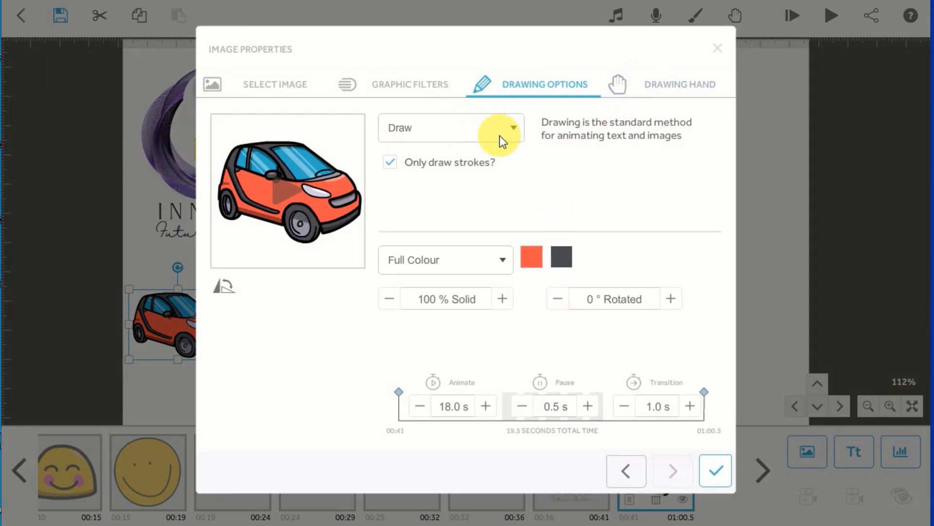
left_click(422, 407)
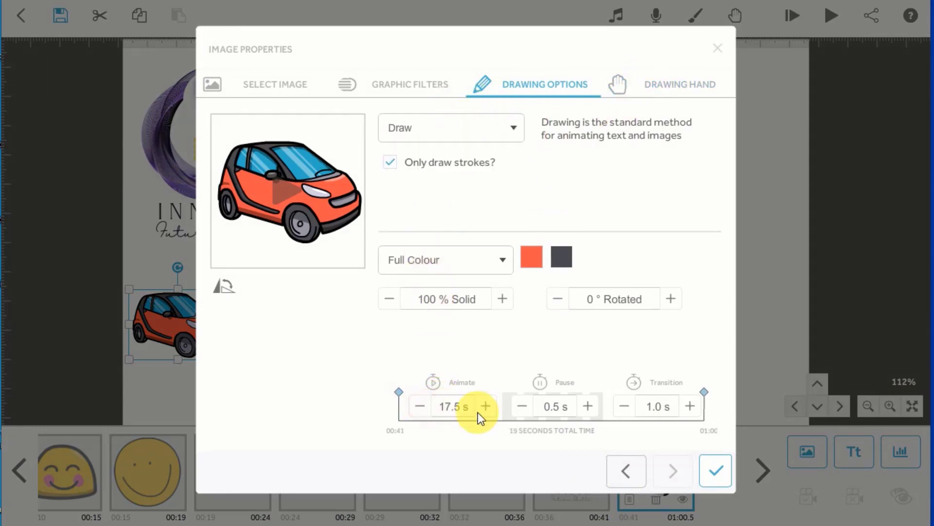
left_click(471, 414)
type("5")
left_click(521, 335)
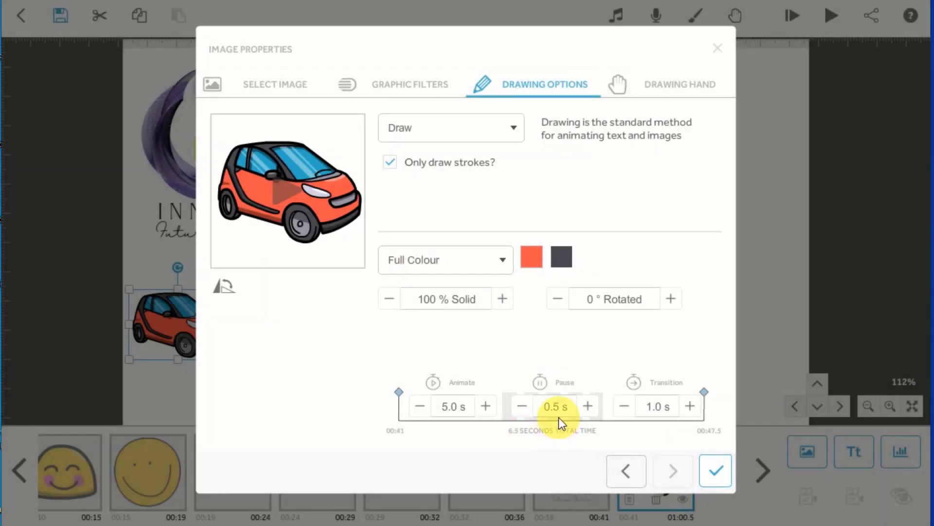
left_click(620, 407)
left_click(713, 478)
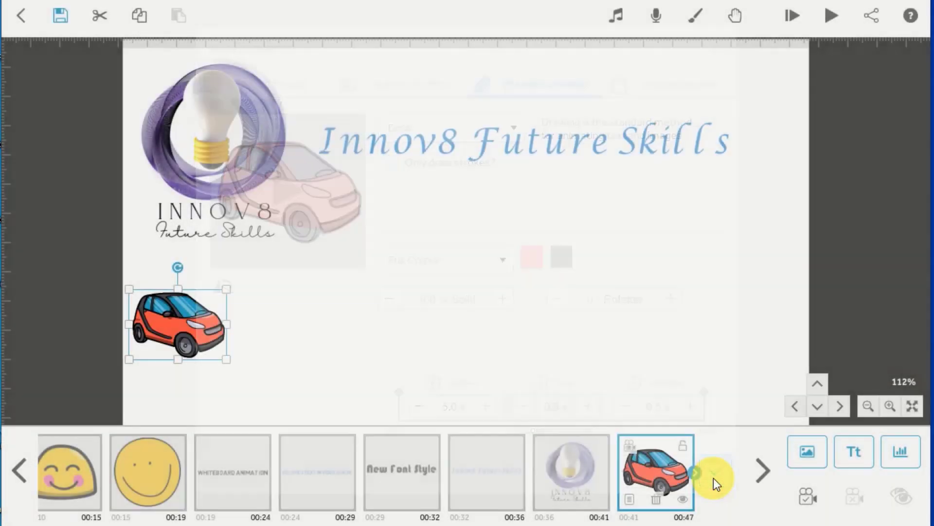
left_click(799, 498)
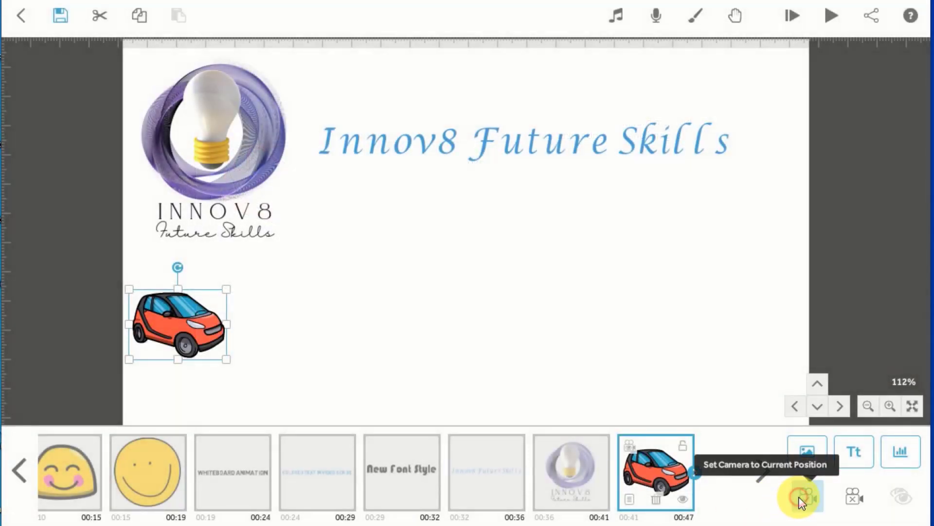
left_click(617, 360)
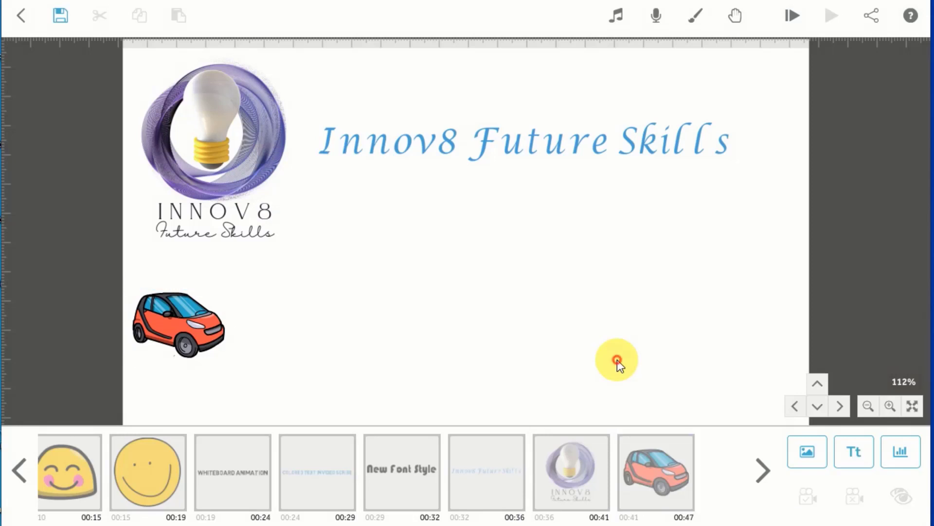
Add a second copy of the car image, shrink it slightly larger than the first, and place it in the canvas's lower right corner
left_click(796, 453)
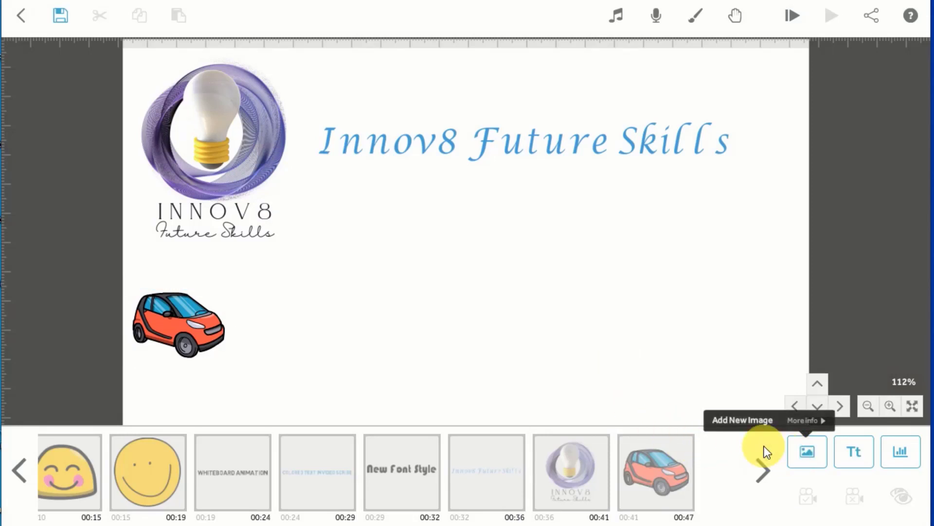
left_click(464, 139)
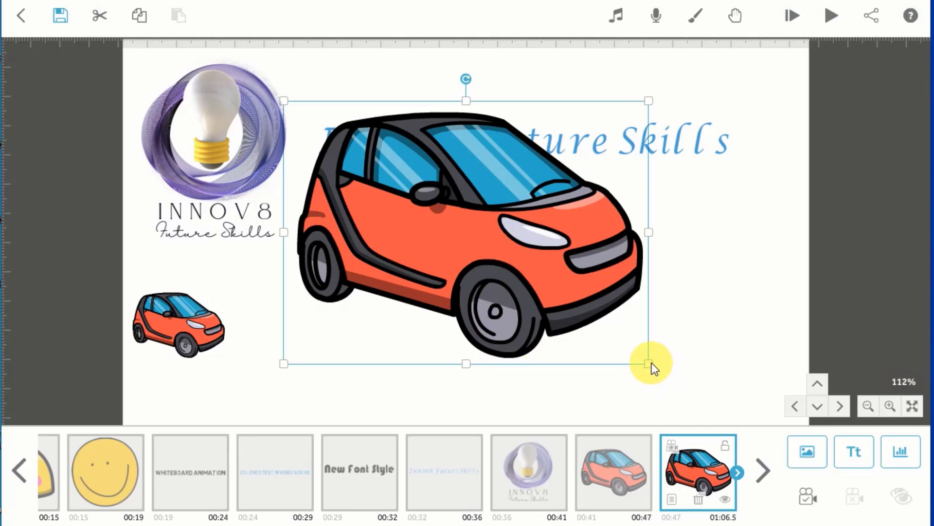
left_click_drag(650, 364, 550, 280)
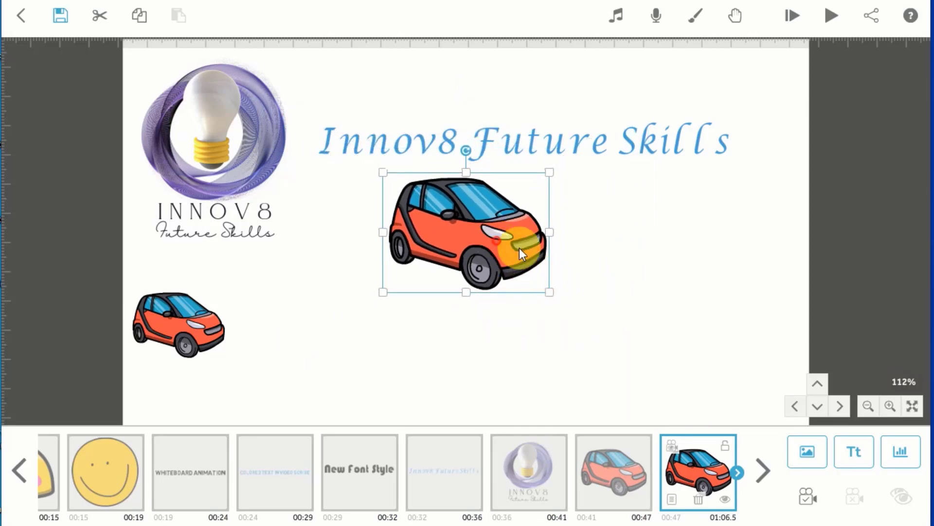
left_click_drag(519, 247, 751, 373)
left_click_drag(636, 302, 660, 320)
left_click_drag(744, 358, 761, 378)
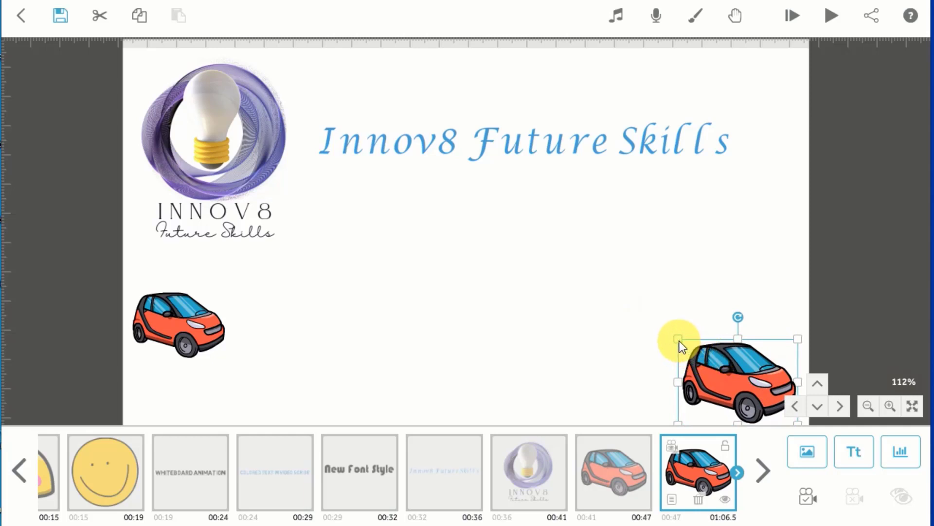
left_click_drag(678, 340, 670, 334)
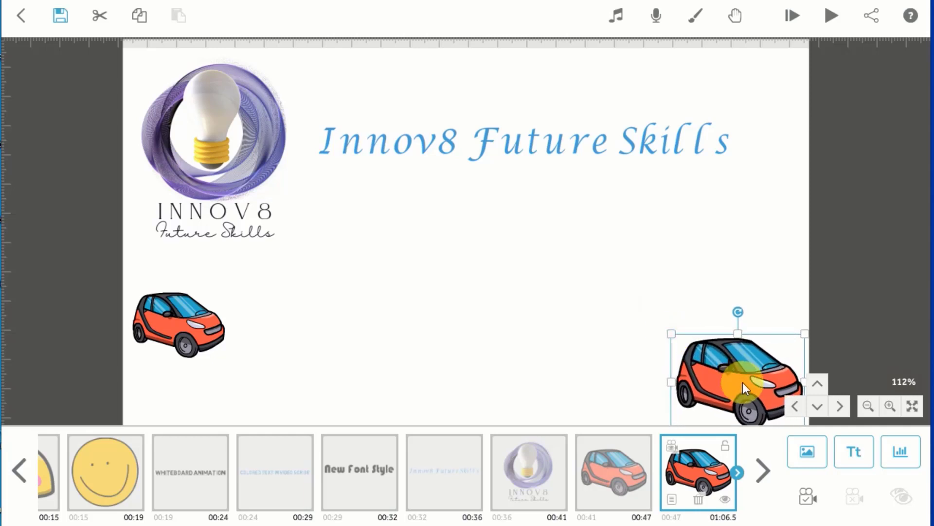
left_click_drag(742, 383, 742, 381)
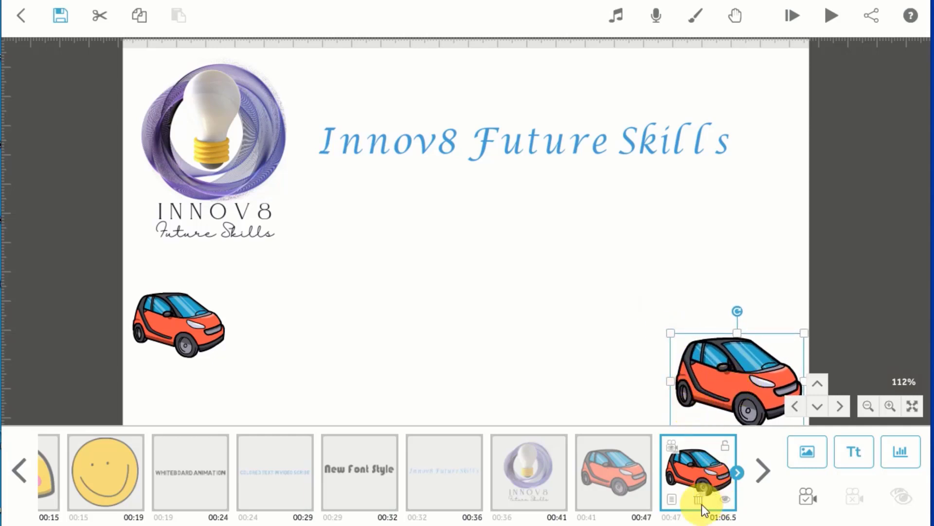
Set the lower-right car's drawing method to Morph, morphing from the first car image
left_click(672, 499)
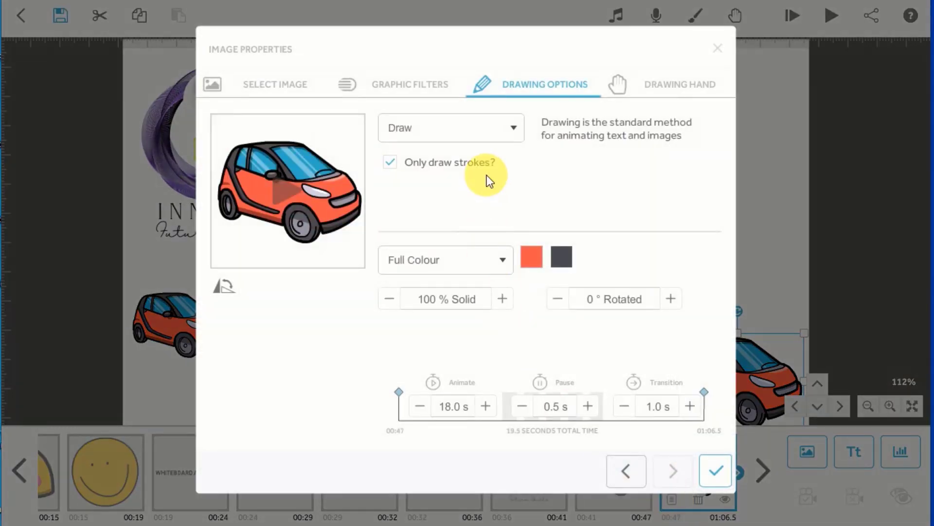
left_click(507, 134)
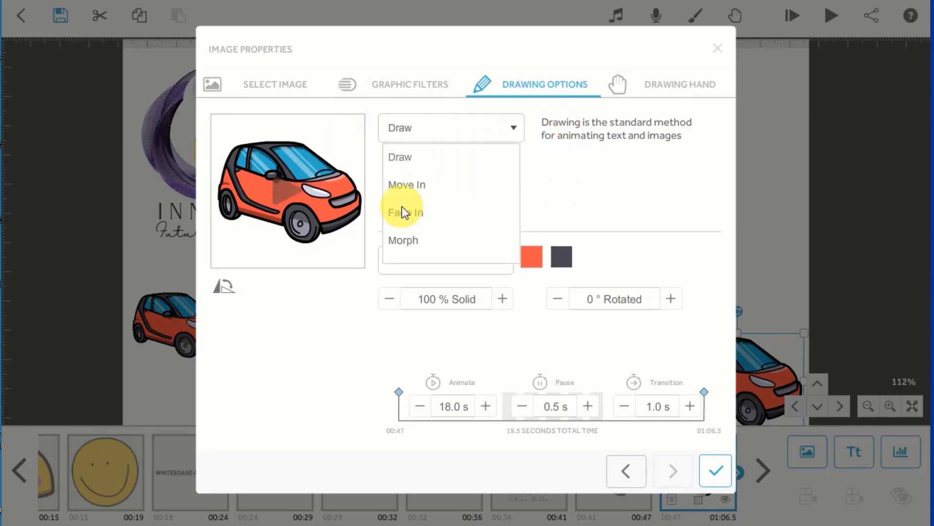
left_click(407, 243)
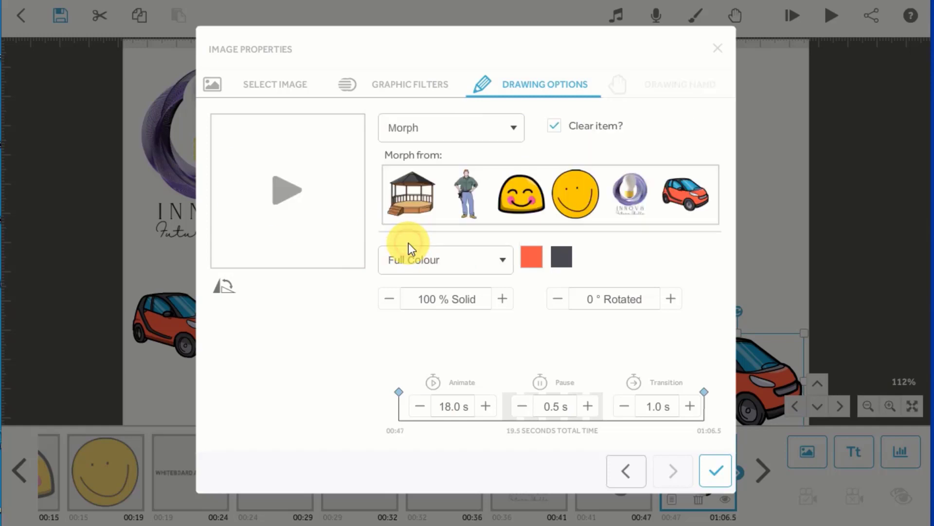
left_click(688, 189)
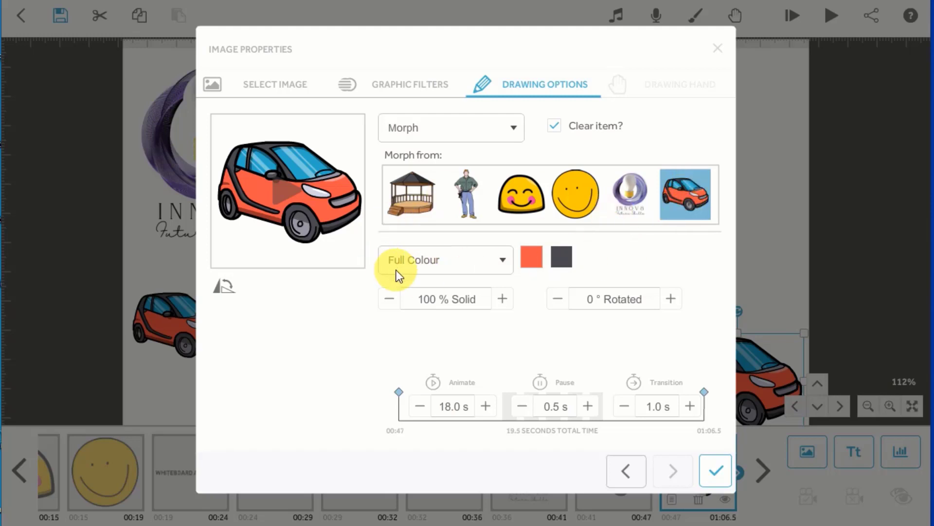
Set the morphing car's animate time to 4 s and transition to 0.5 s, and set its camera to the current position
left_click(467, 406)
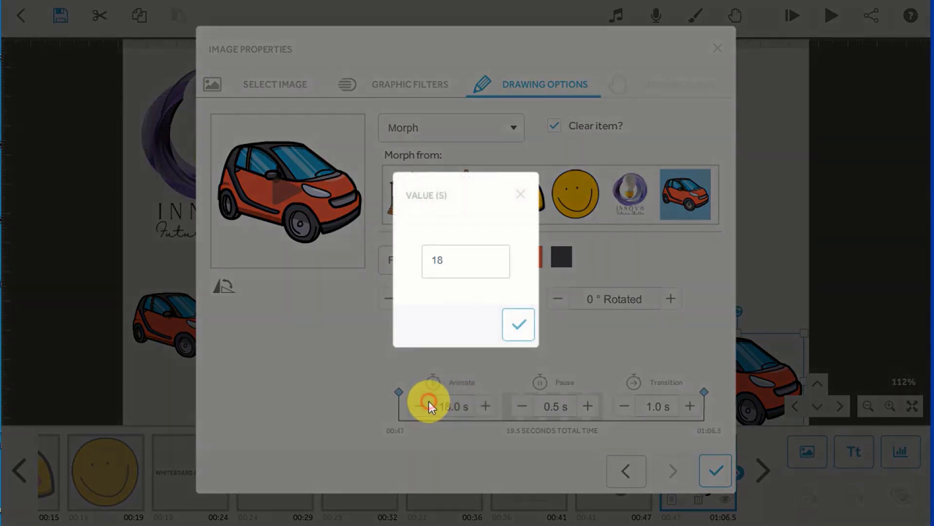
left_click(459, 262)
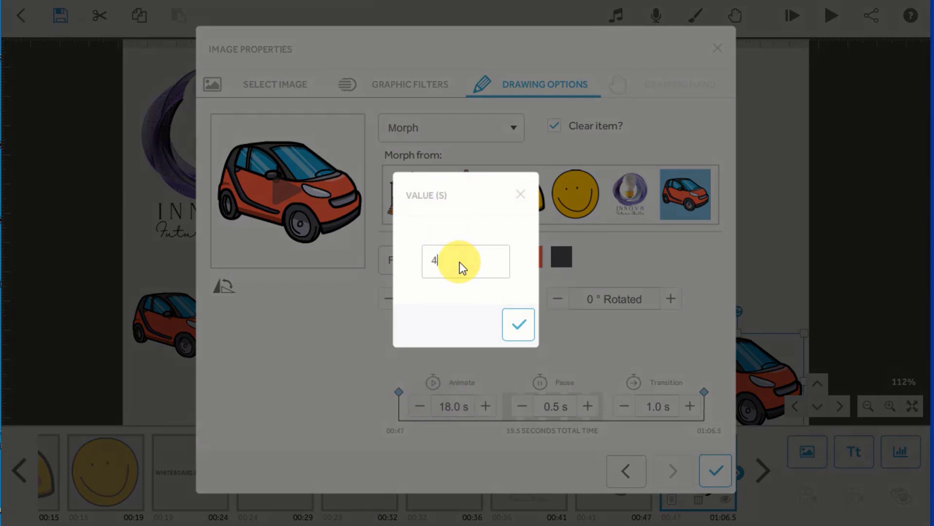
type("4")
left_click(519, 323)
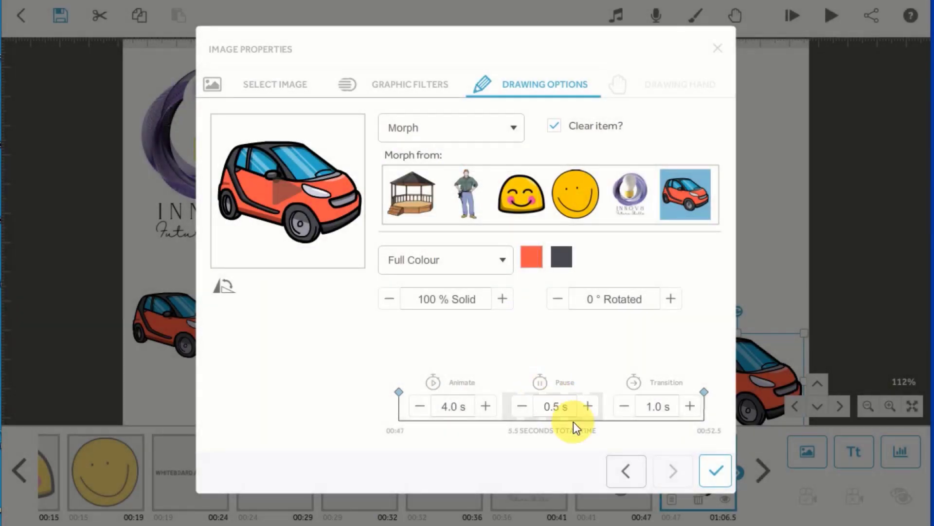
left_click(630, 407)
left_click(716, 471)
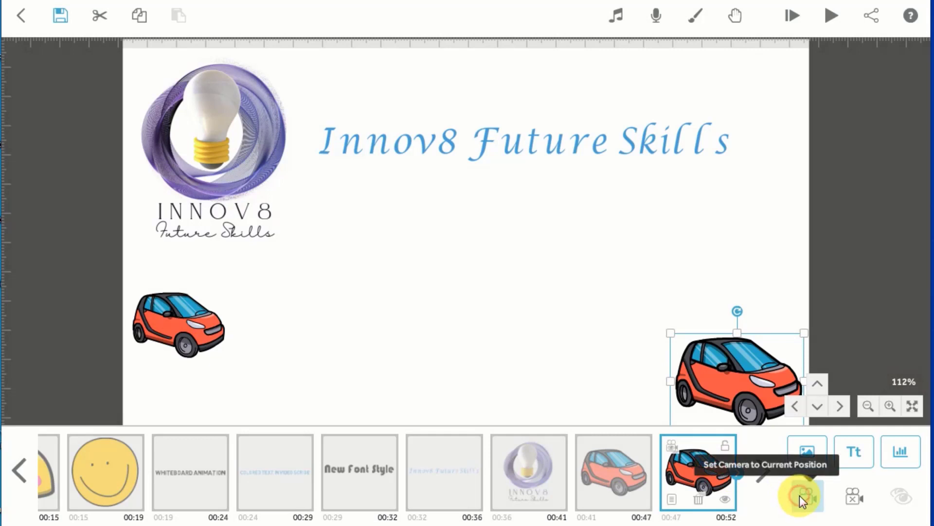
Preview the animation from the first car element to check the morph
left_click(168, 314)
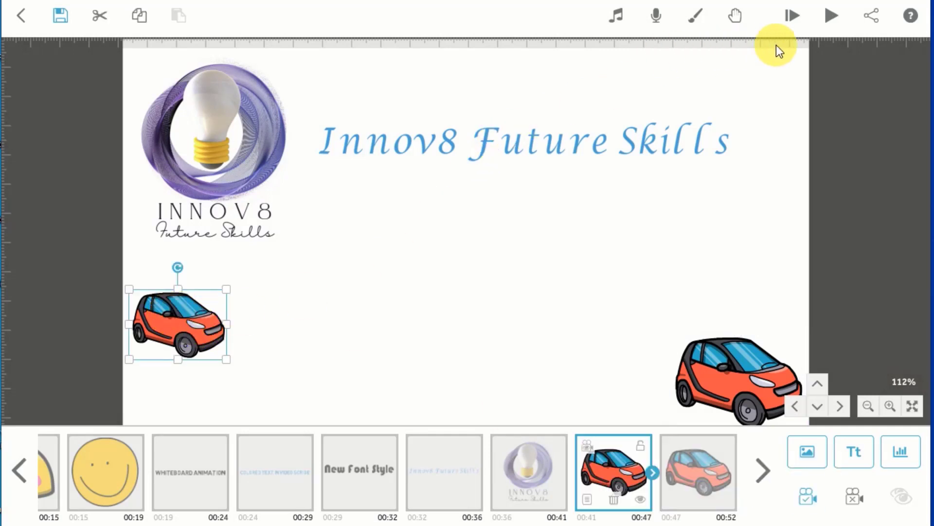
left_click(826, 24)
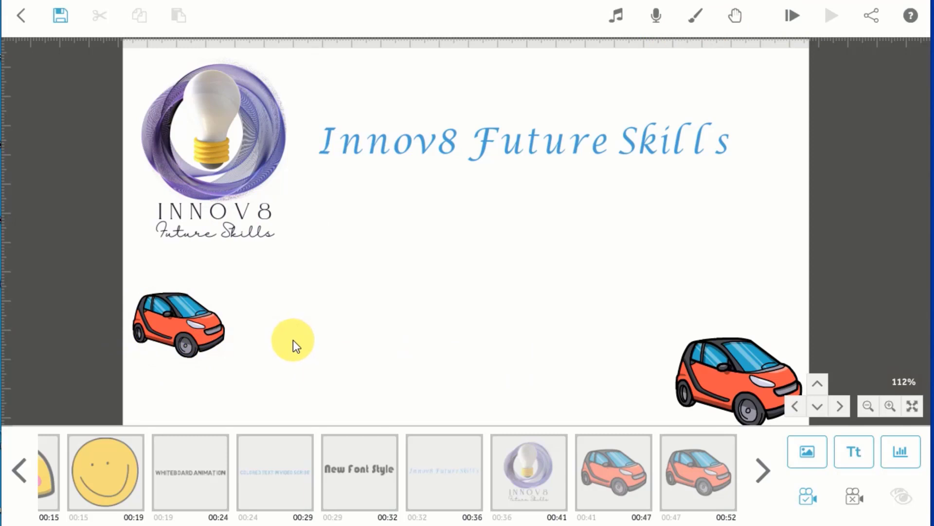
Change the first car's colour style from Full Colour to Outline
left_click(188, 329)
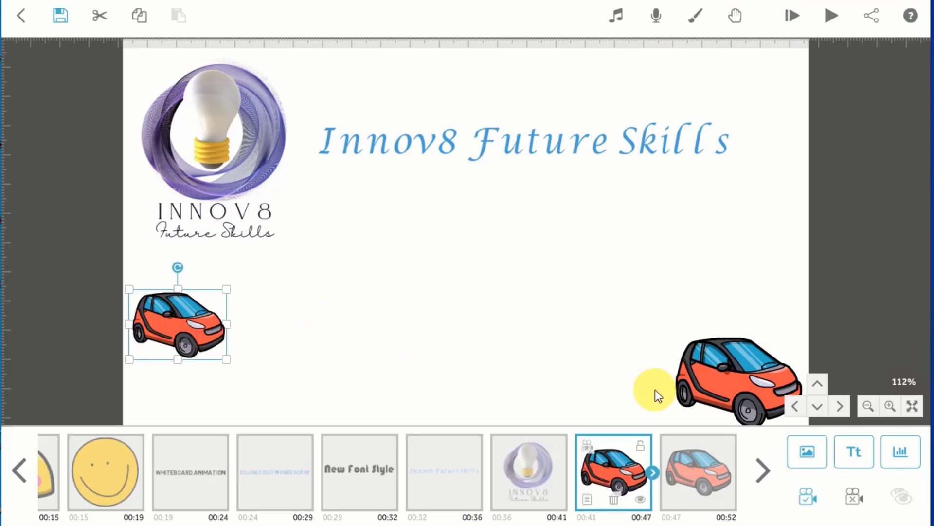
left_click(586, 498)
left_click(468, 258)
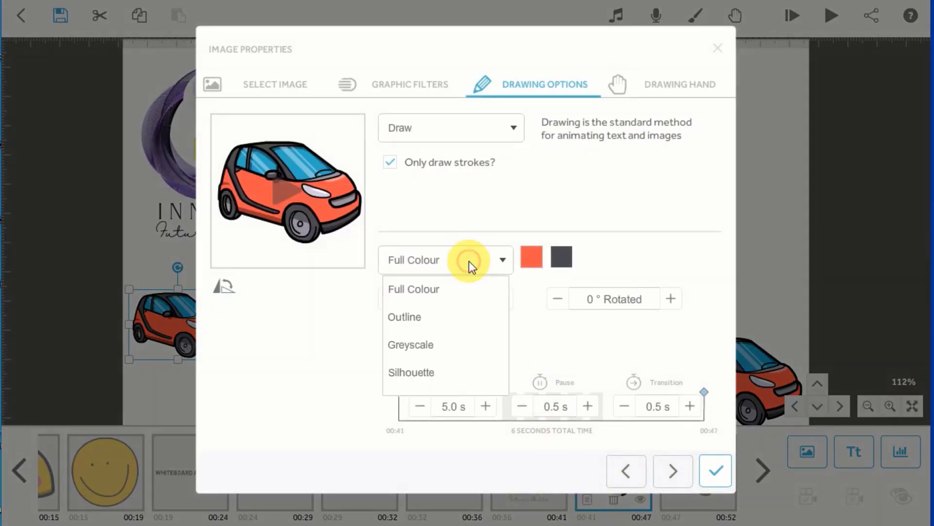
left_click(401, 318)
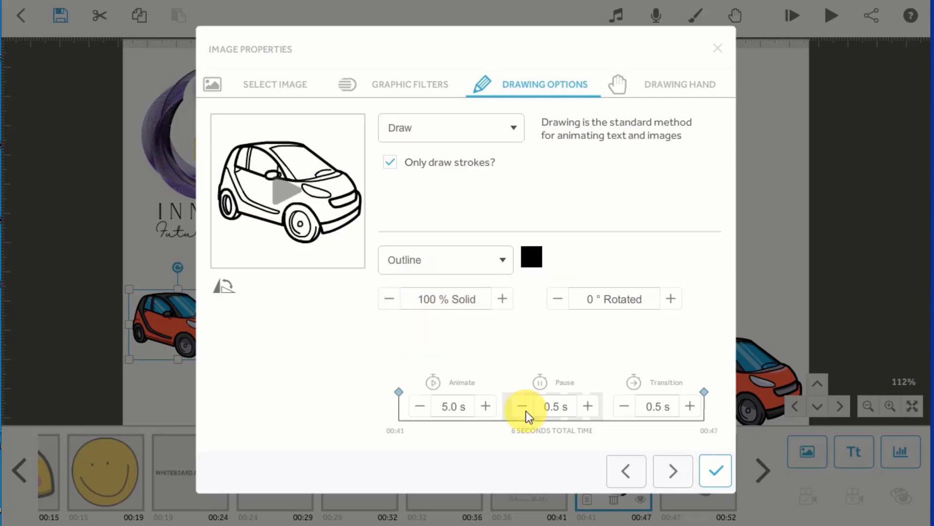
left_click(711, 471)
Preview the animation again from the outlined car element
left_click(609, 246)
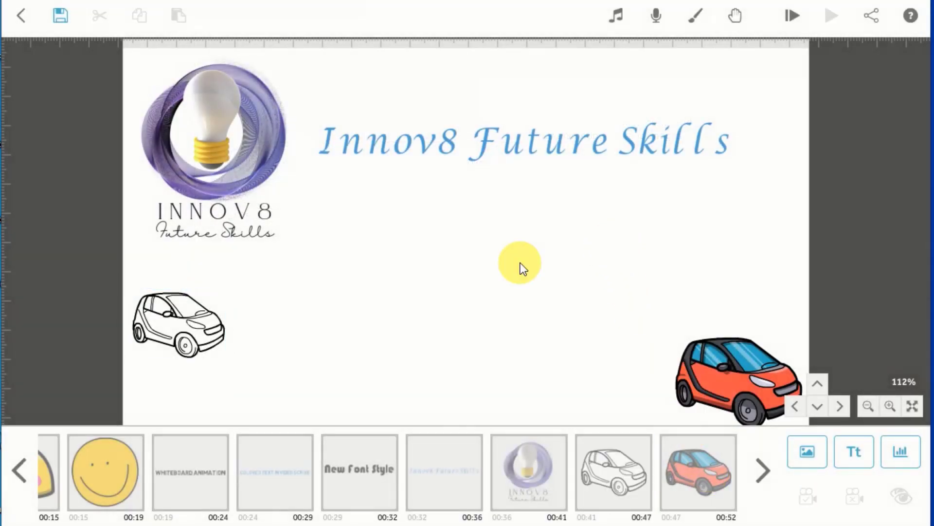
left_click(151, 311)
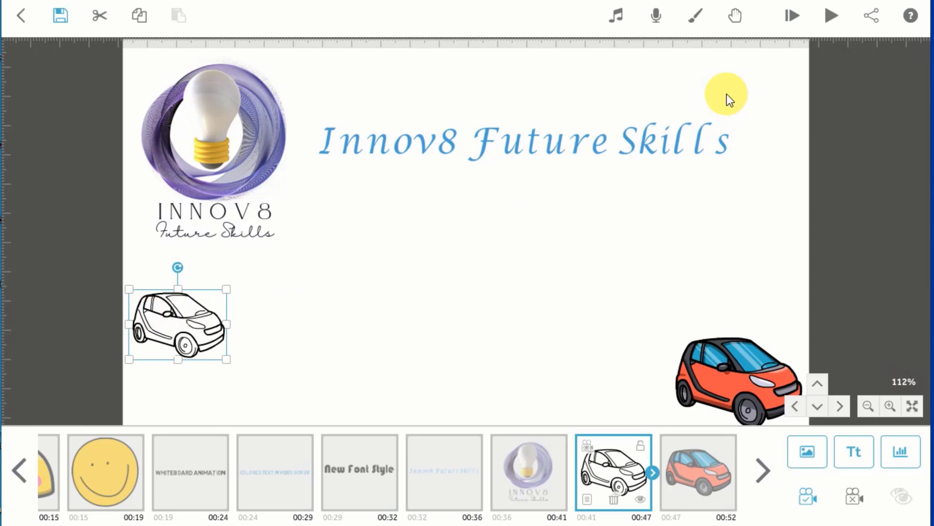
left_click(820, 18)
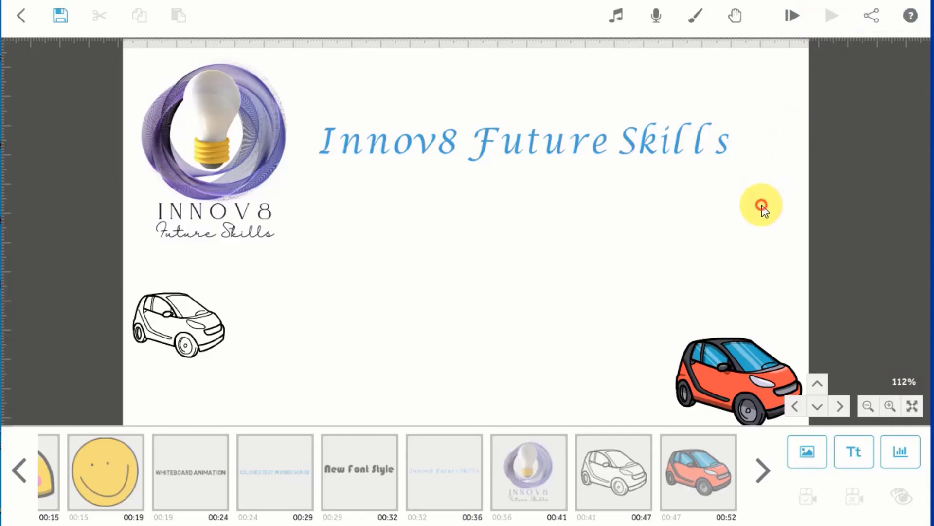
On a blank canvas area, add the recently used image of the woman holding her head, shrink it and place it at the left side
left_click_drag(713, 224, 58, 195)
left_click_drag(767, 254, 570, 249)
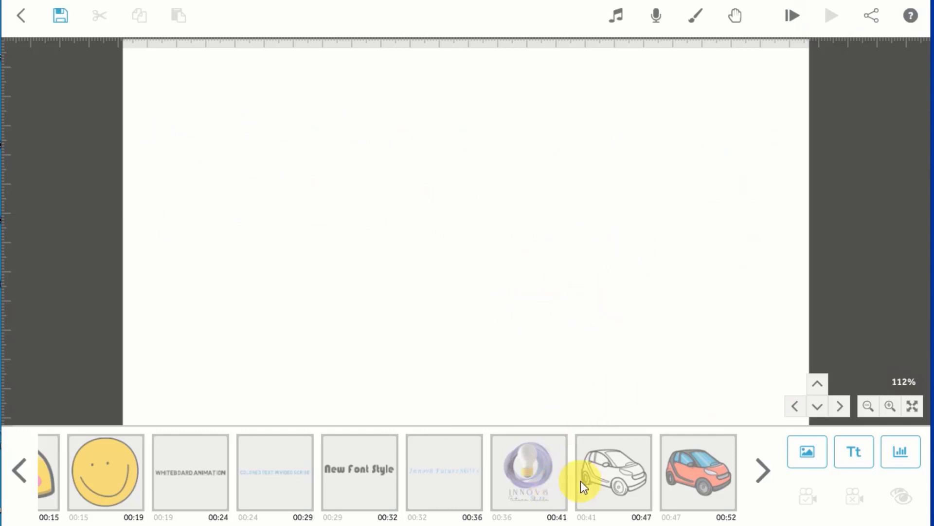
left_click(811, 456)
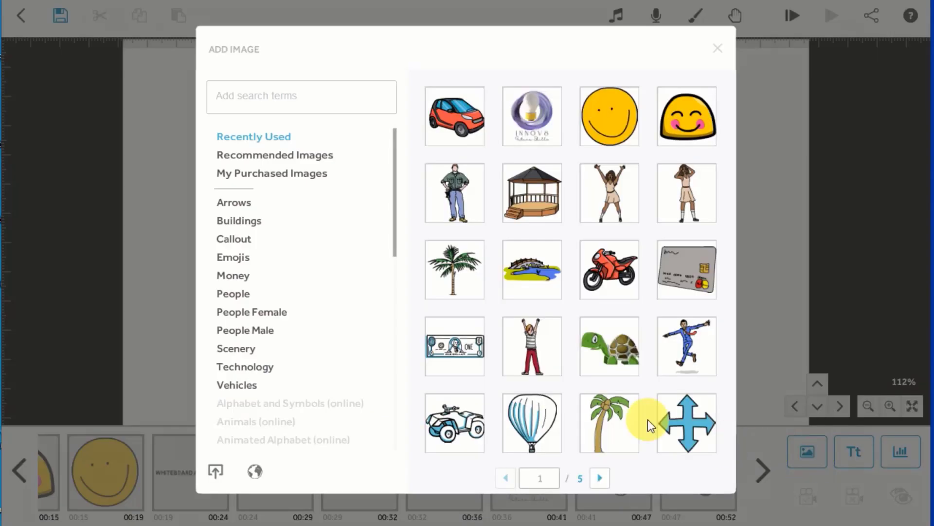
left_click(681, 191)
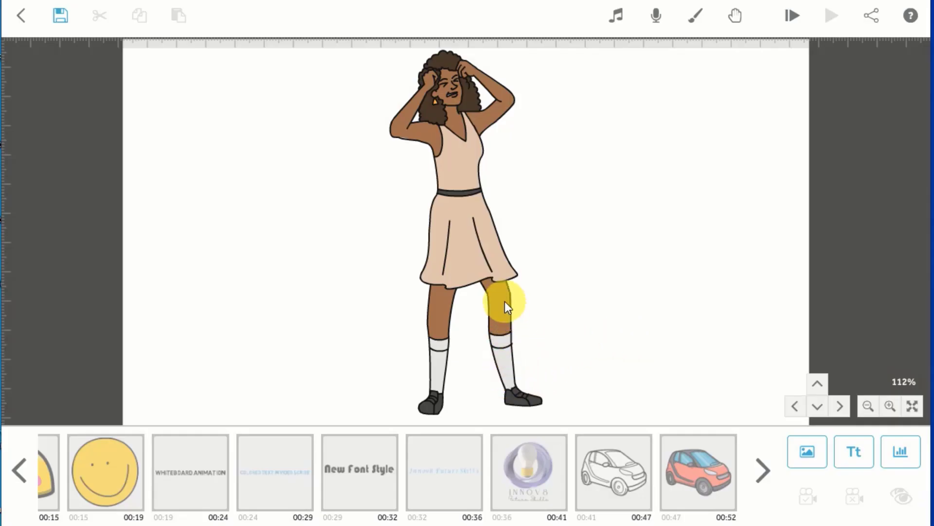
left_click(478, 272)
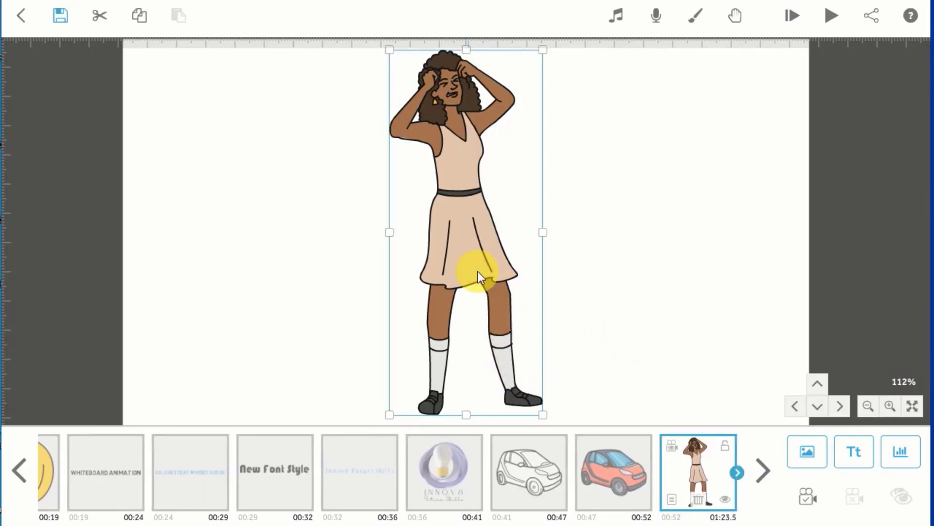
left_click_drag(481, 270, 447, 238)
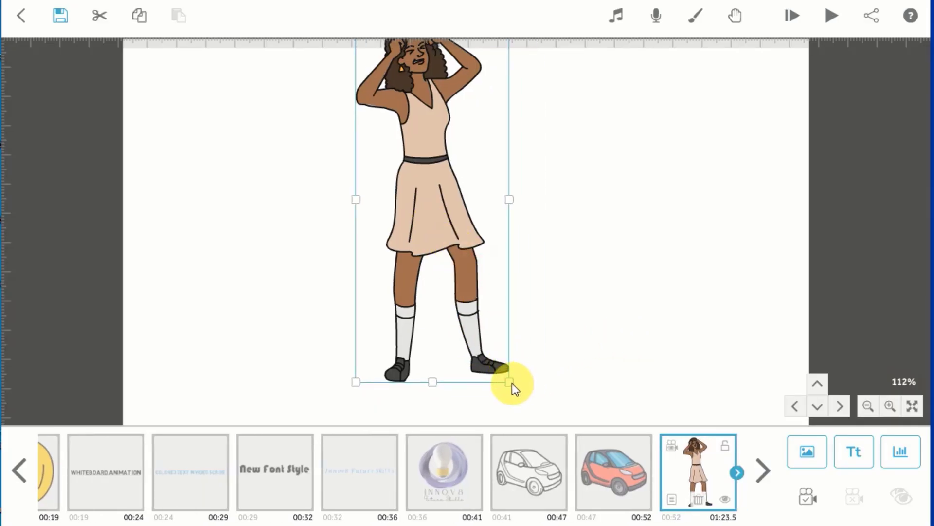
left_click_drag(510, 382, 492, 344)
left_click_drag(430, 209, 365, 236)
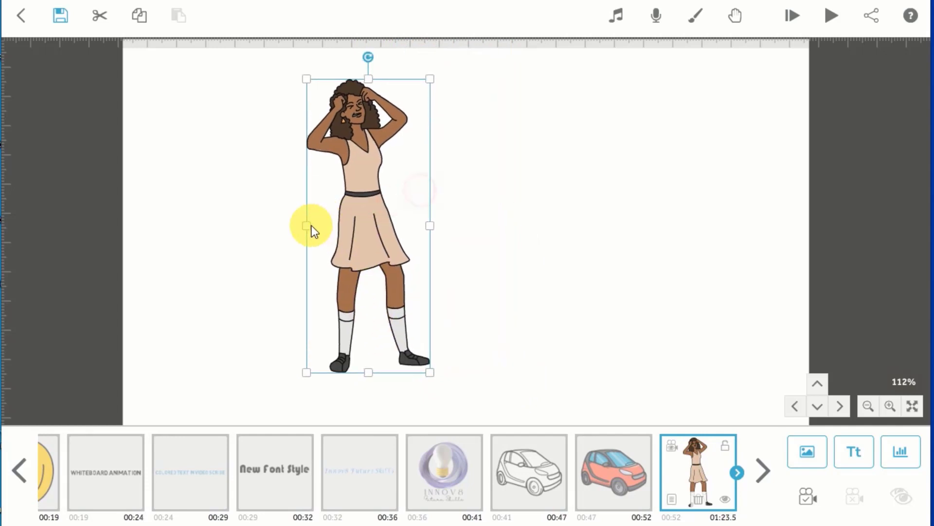
left_click_drag(311, 226, 198, 238)
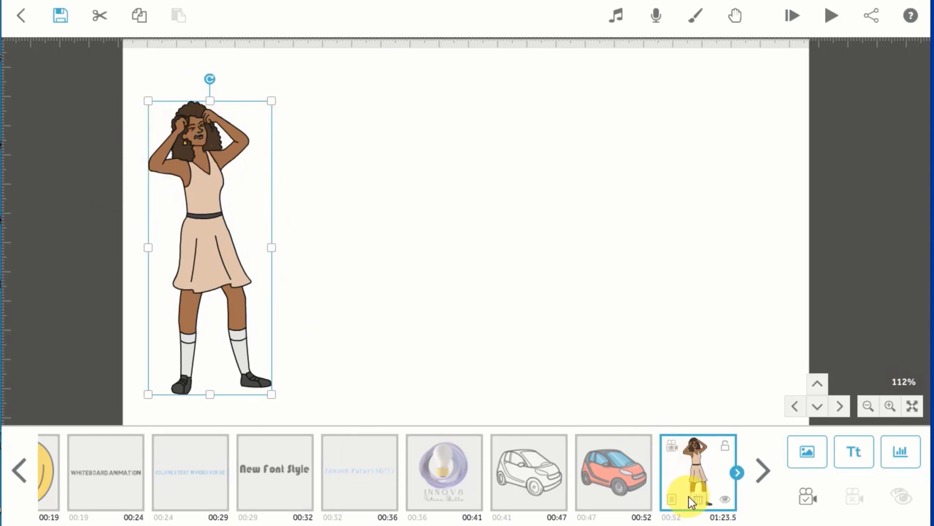
Set the woman image's animate time to 4 s and transition to 0.5 s, and set its camera to the current position
left_click(672, 498)
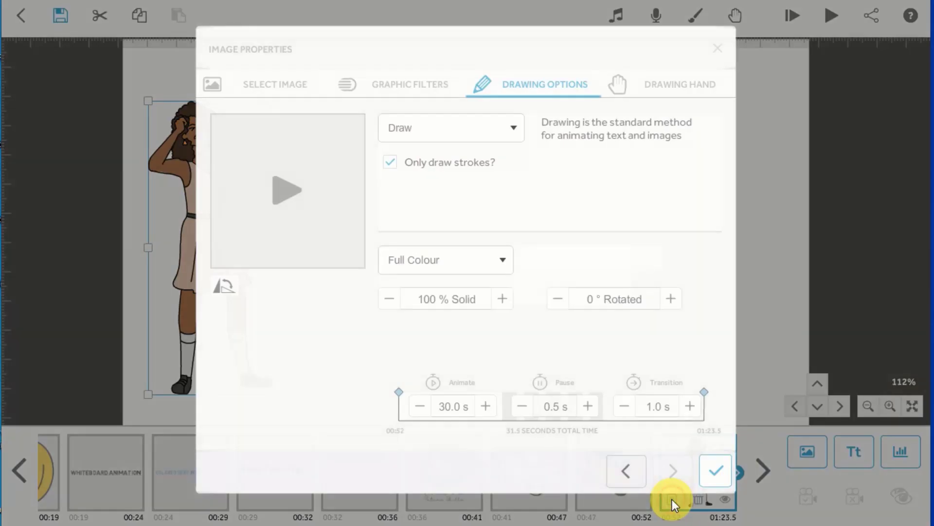
left_click(448, 411)
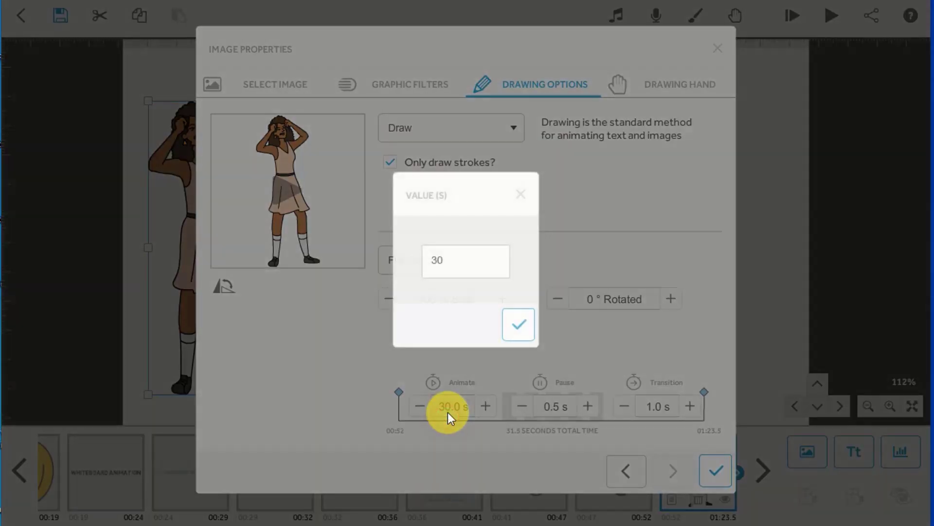
double_click(447, 273)
key("BackSpace")
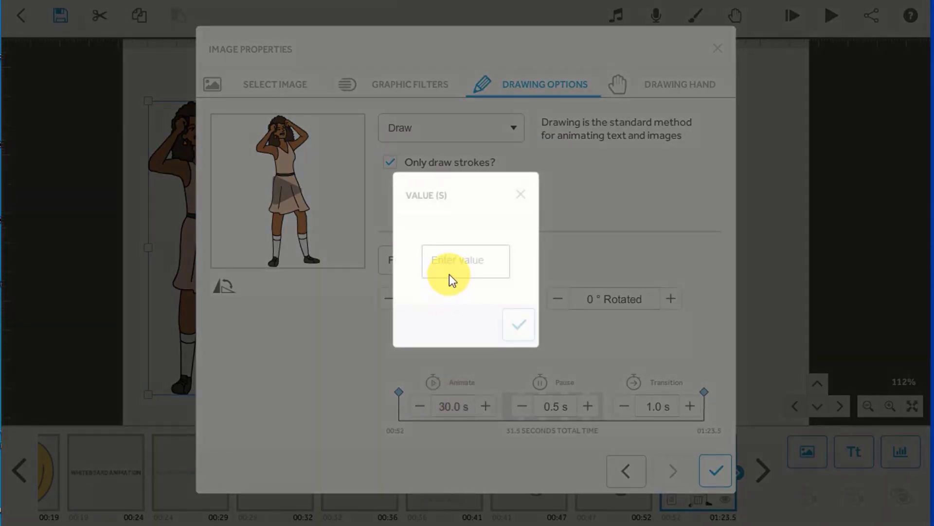
type("4")
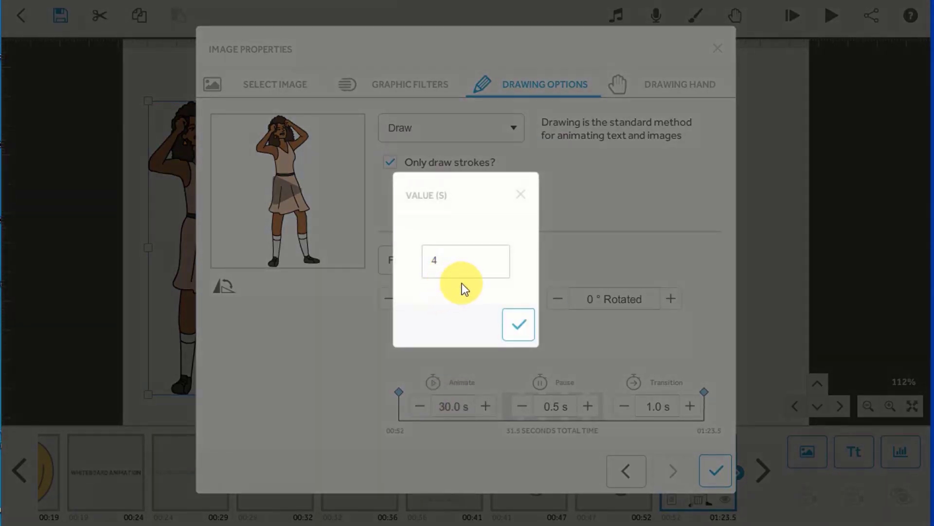
left_click(508, 319)
left_click(623, 406)
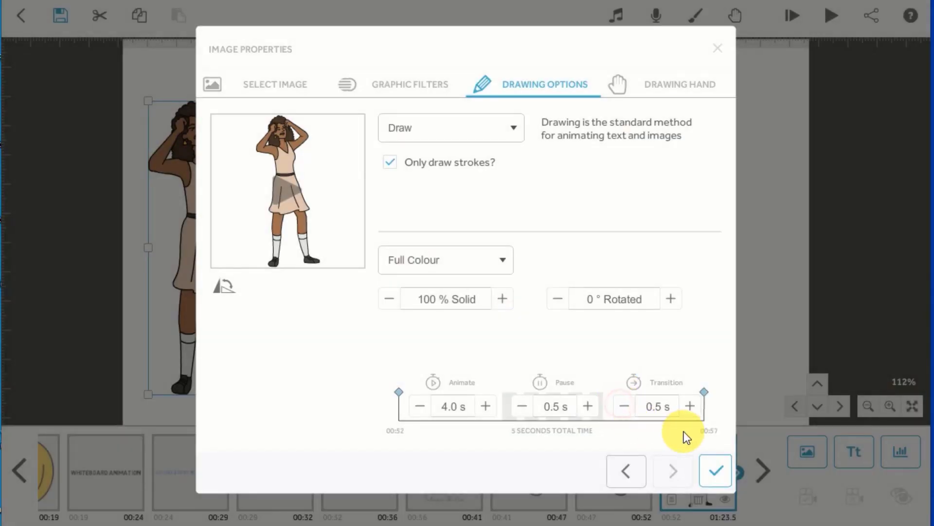
left_click(701, 472)
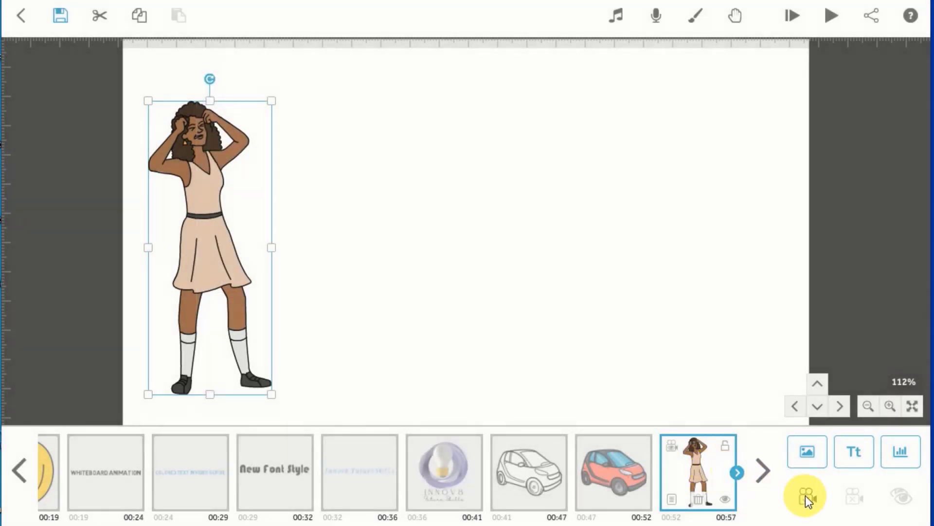
left_click(809, 498)
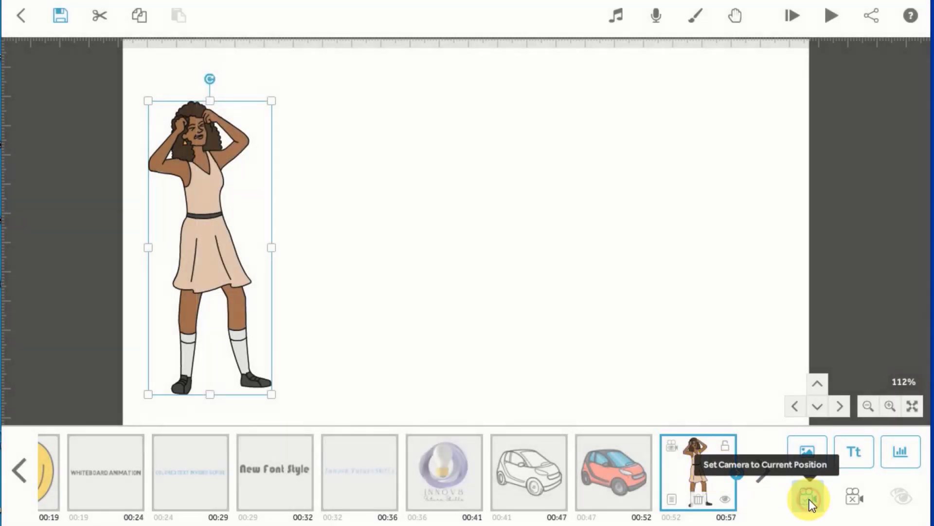
left_click(615, 297)
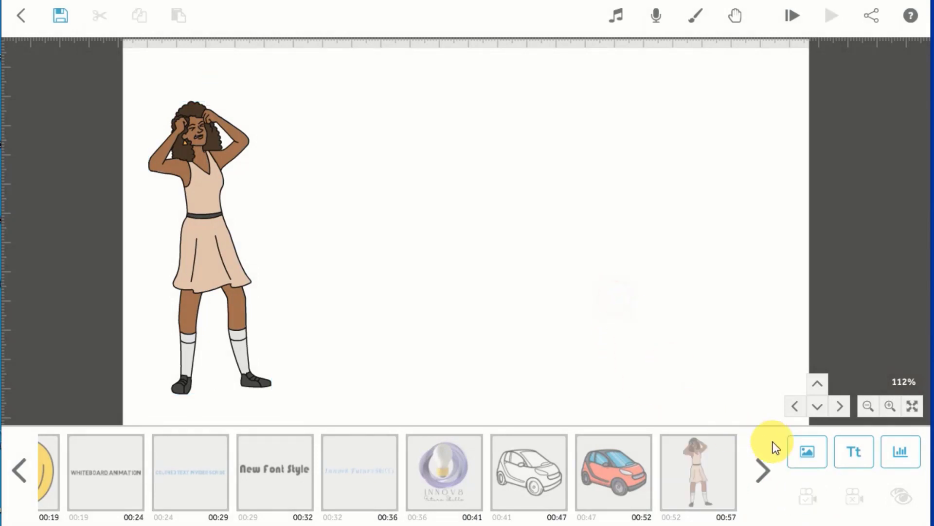
Add the text "Get SKILLED" in the Dosis ExtraBold font with the blue colour #479ed7
left_click(851, 452)
type("Get SKILLED")
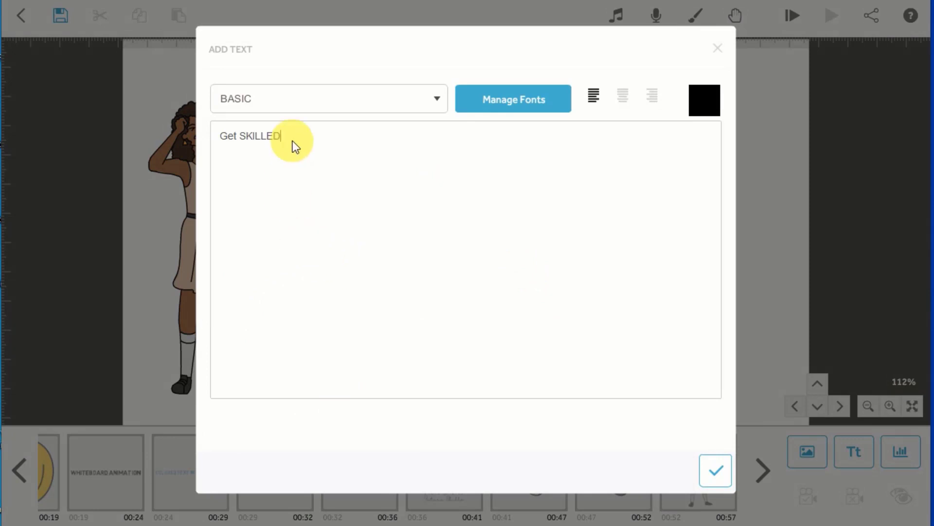
left_click(419, 103)
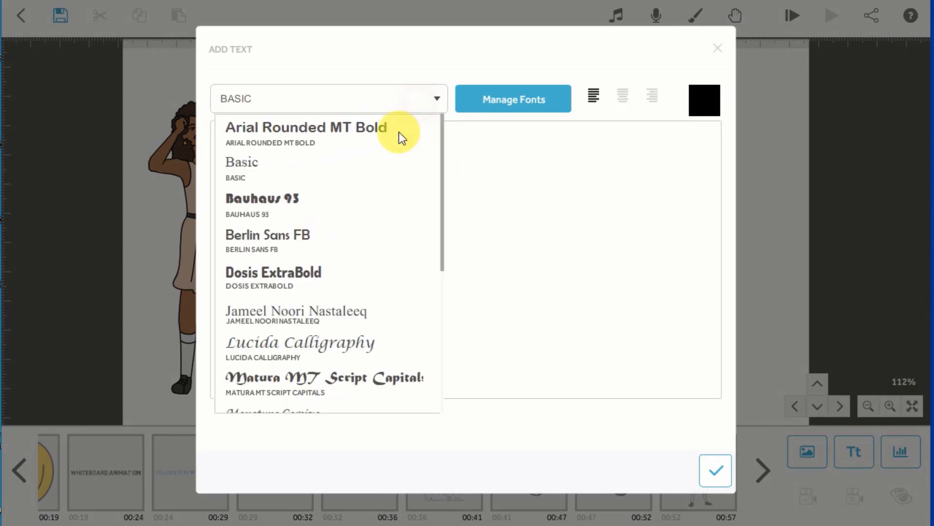
left_click(294, 274)
left_click(703, 104)
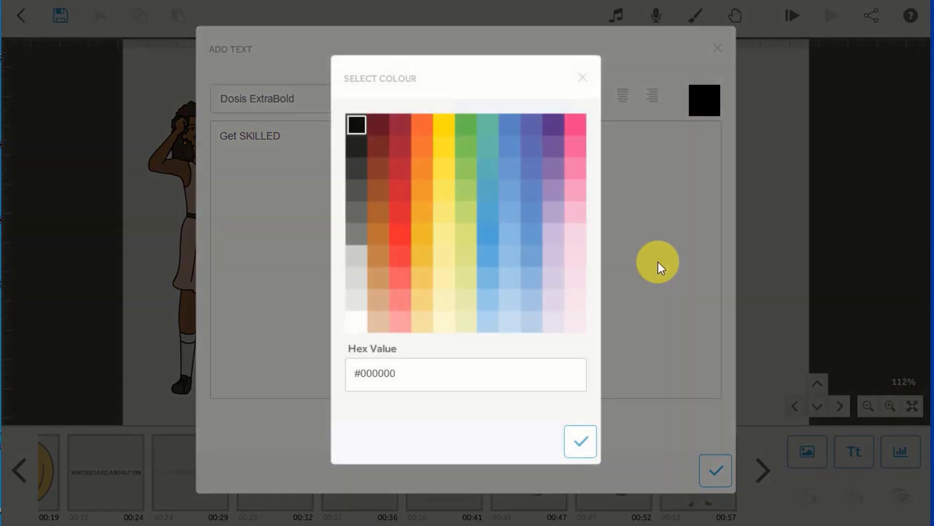
left_click(490, 233)
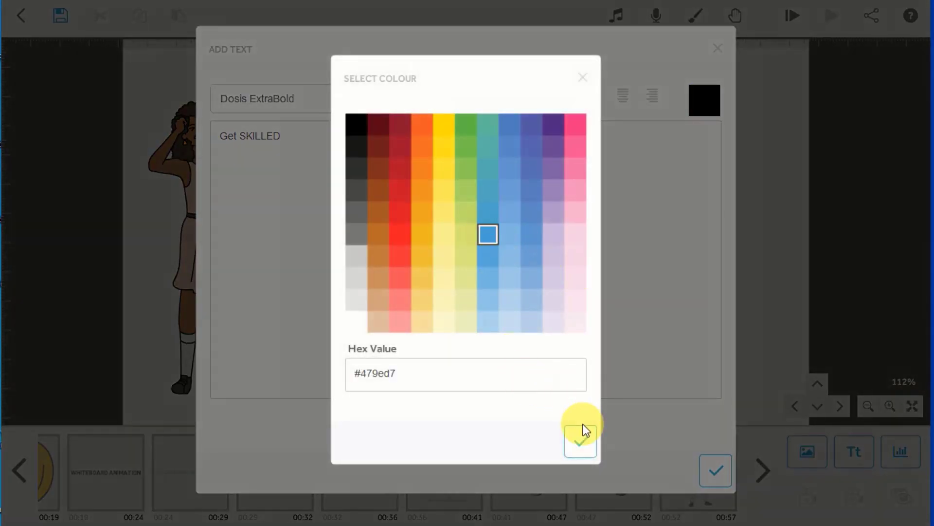
left_click(581, 440)
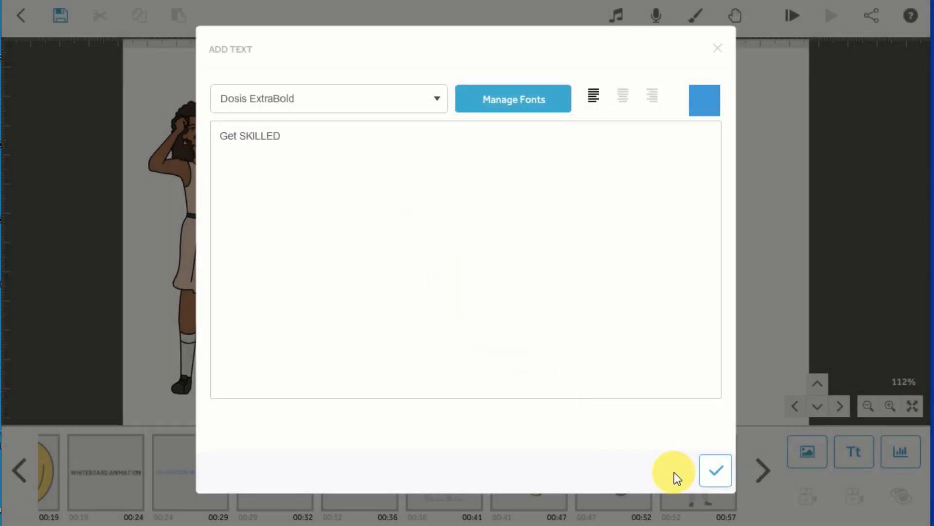
left_click(712, 471)
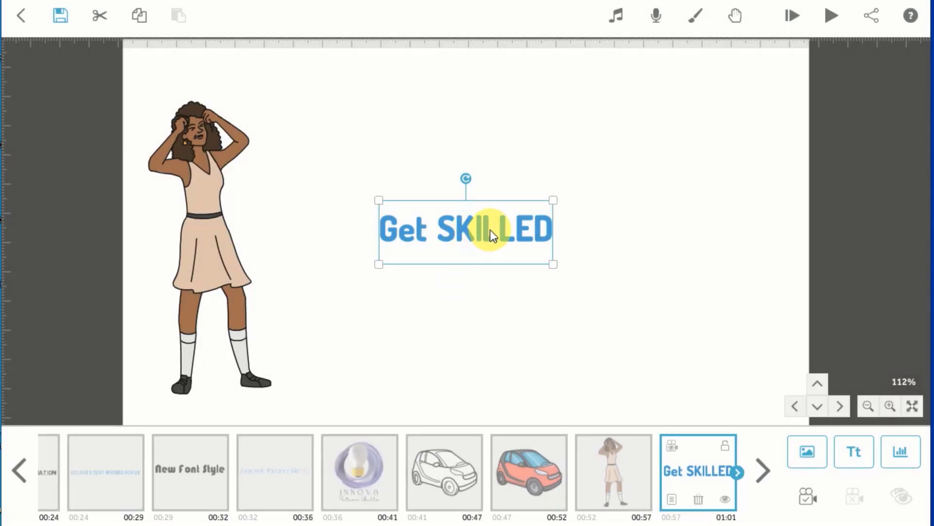
Enlarge the "Get SKILLED" text, place it beside the woman at chest height and rotate it to about -6°
left_click_drag(465, 225, 383, 206)
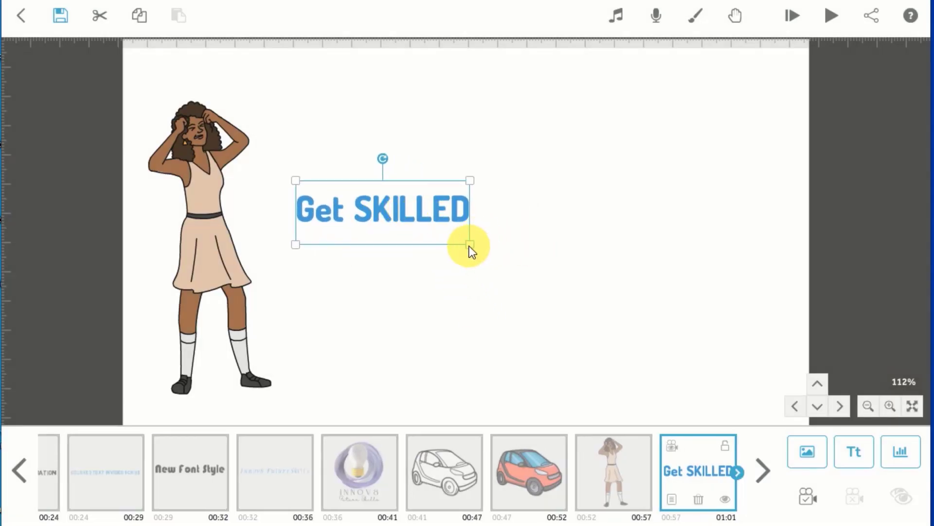
left_click_drag(470, 246, 504, 257)
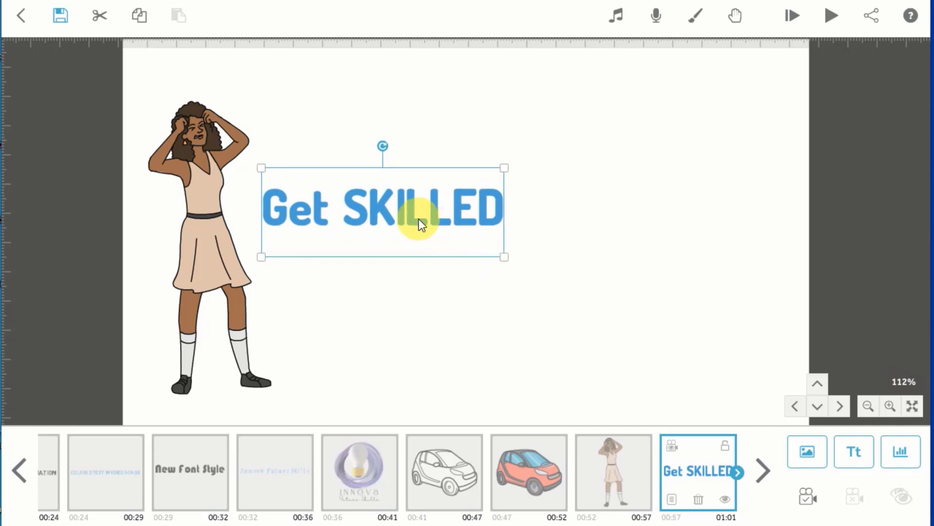
left_click_drag(418, 219, 460, 235)
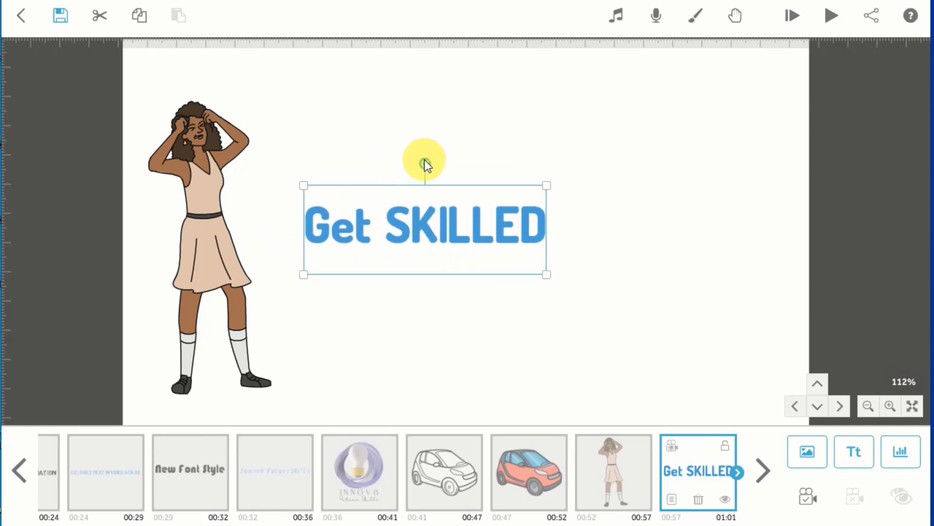
left_click_drag(426, 164, 419, 168)
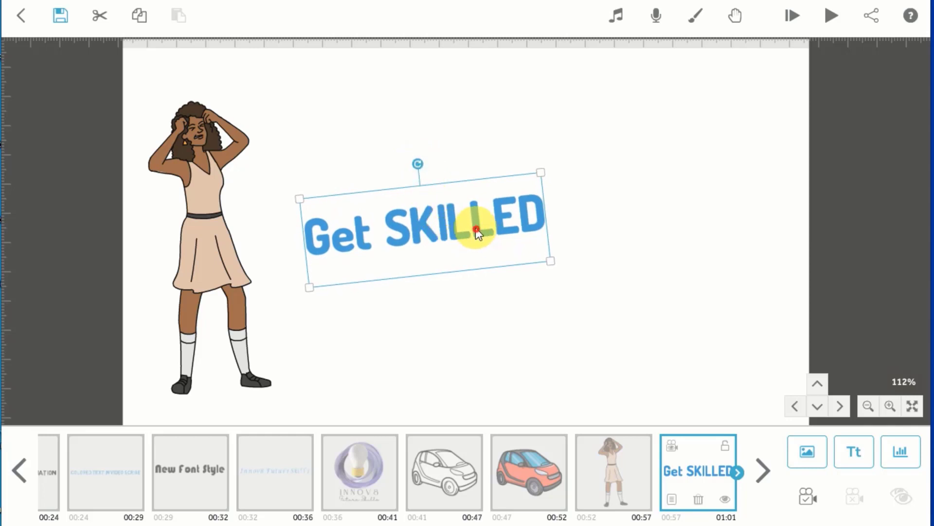
left_click_drag(477, 230, 472, 209)
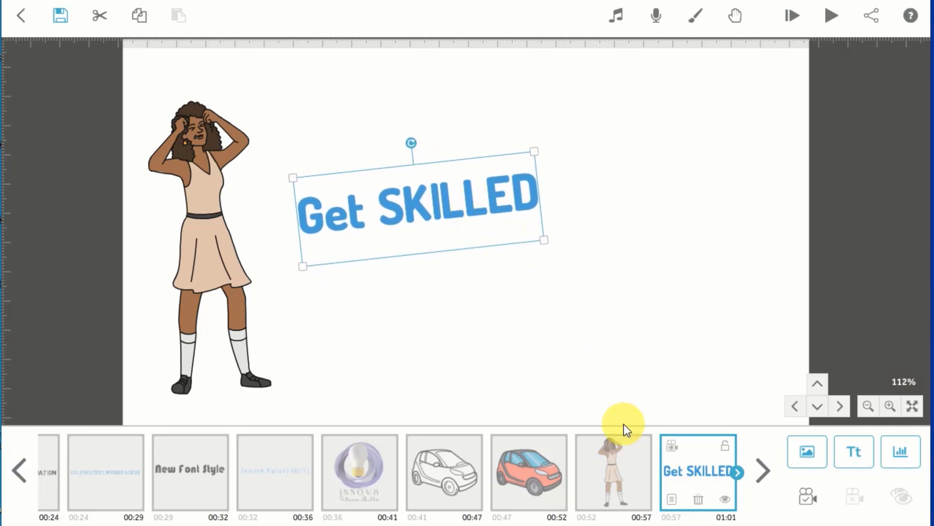
Set the "Get SKILLED" text's animate time to 3 s and transition to 0.5 s, and set its camera to the current position
left_click(672, 498)
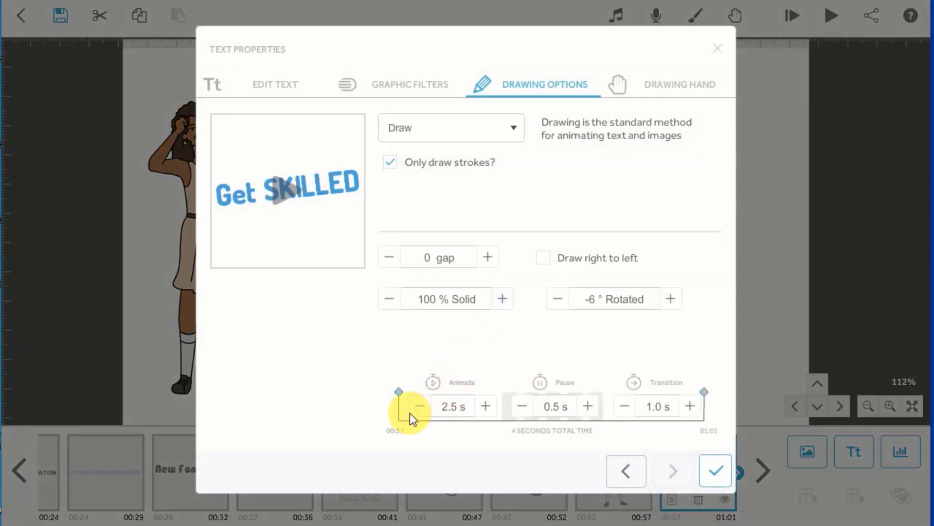
left_click(491, 406)
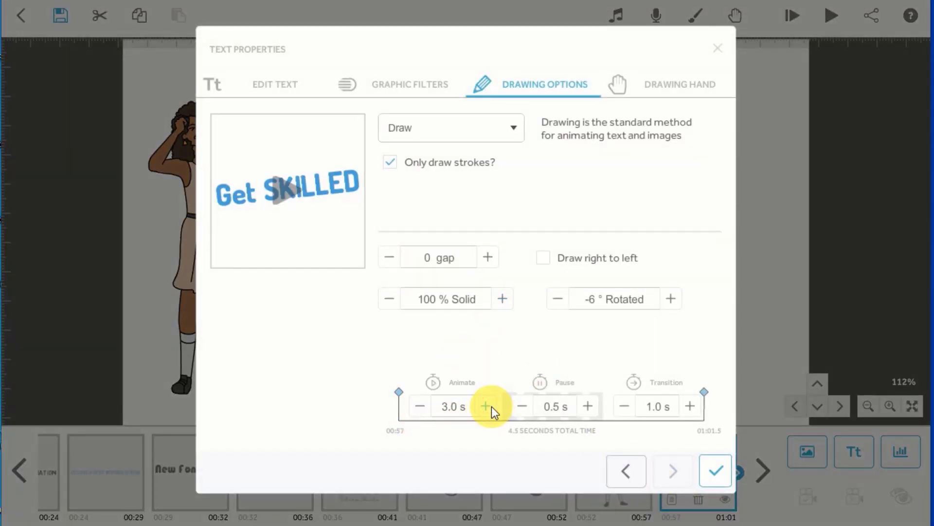
left_click(624, 405)
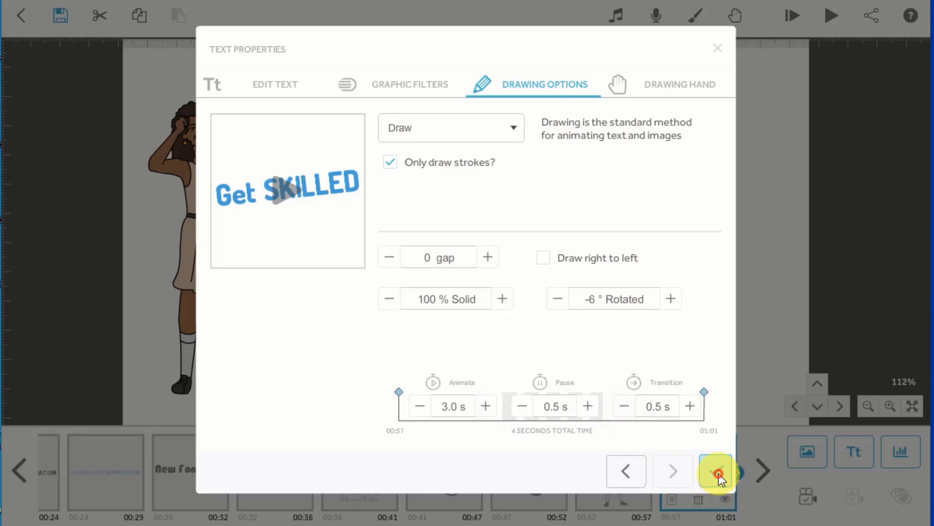
left_click(716, 471)
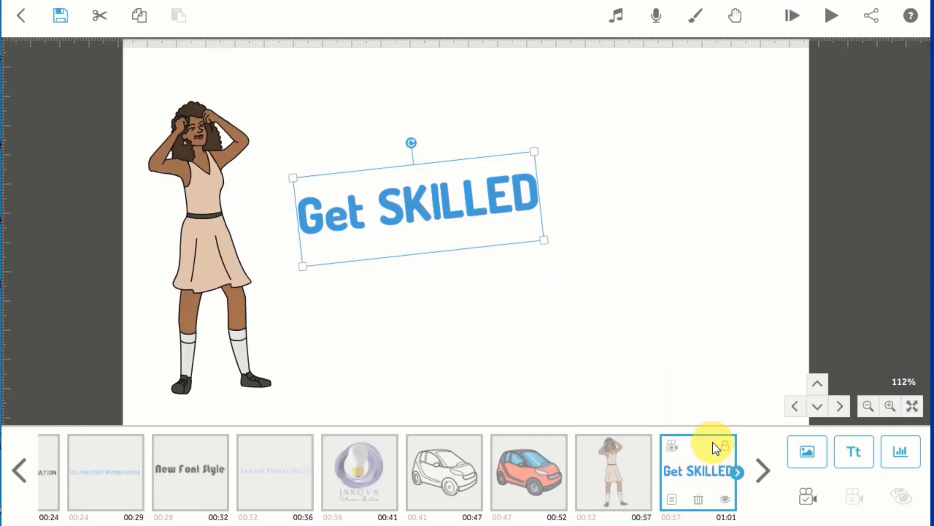
left_click(813, 506)
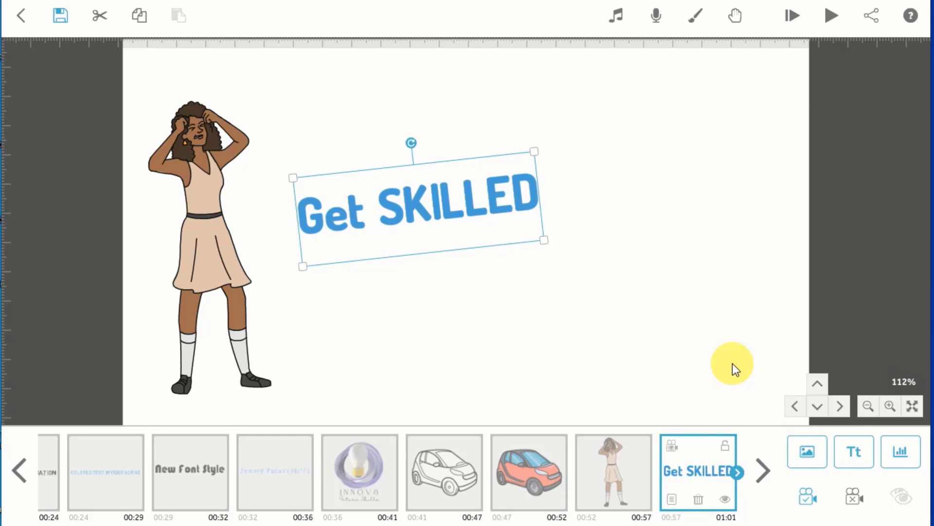
left_click(543, 278)
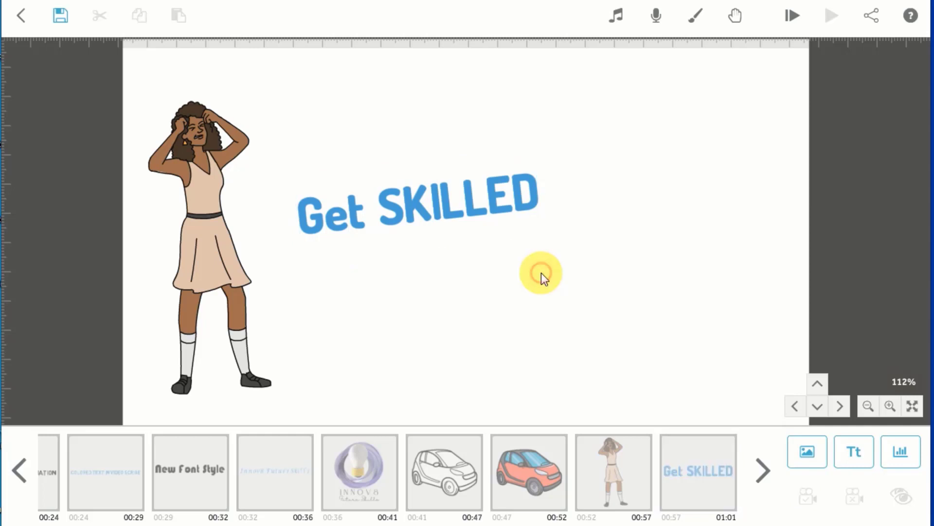
Add the recently used image of the cheering woman with raised arms and place it on the far side of the text
left_click(801, 449)
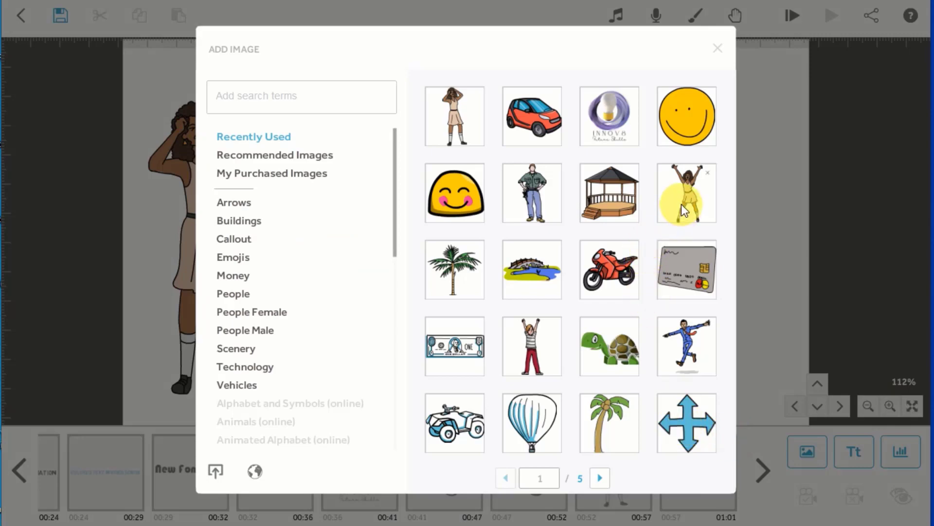
left_click(683, 199)
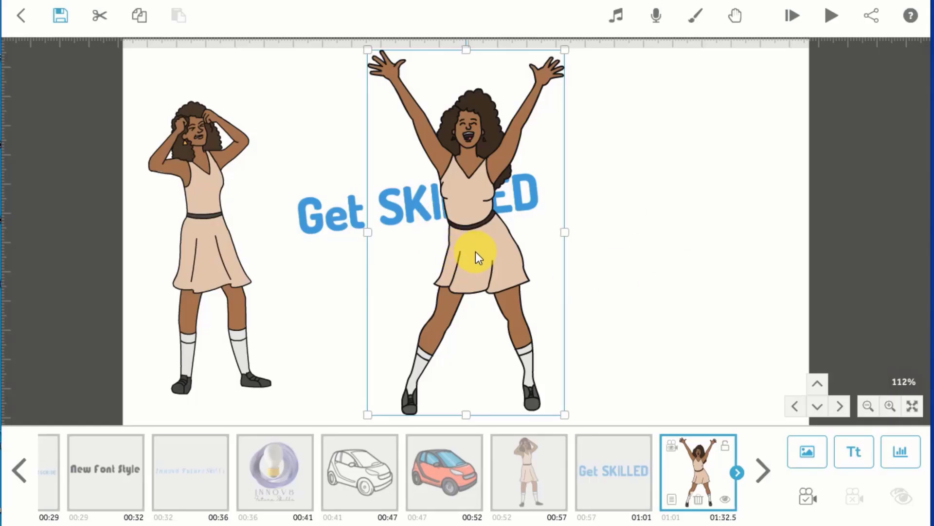
left_click_drag(475, 252, 691, 266)
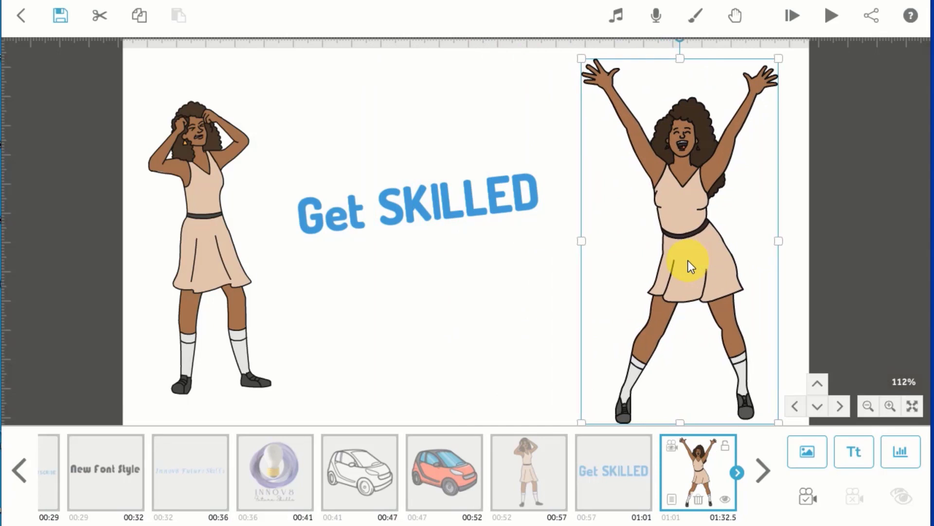
left_click(423, 220)
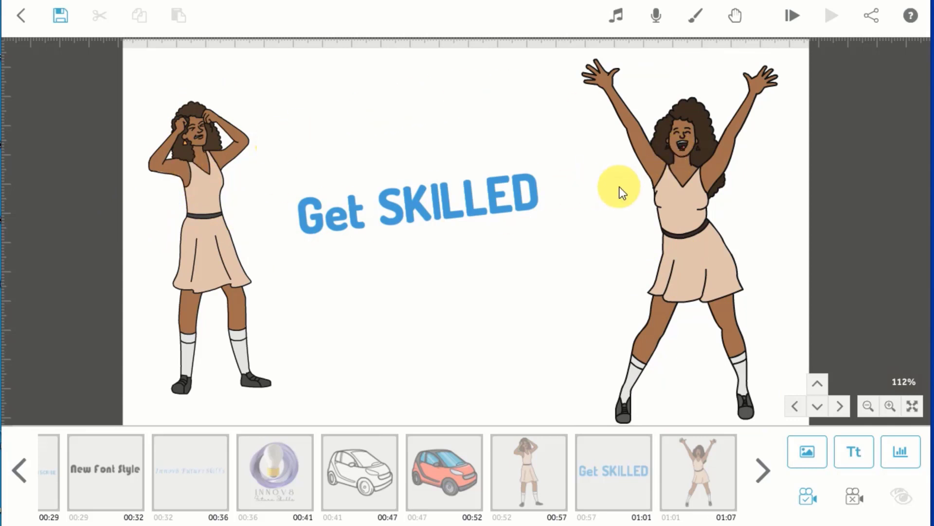
Make the cheering woman morph from the image of the woman holding her head, and set her camera to the current position
left_click(691, 185)
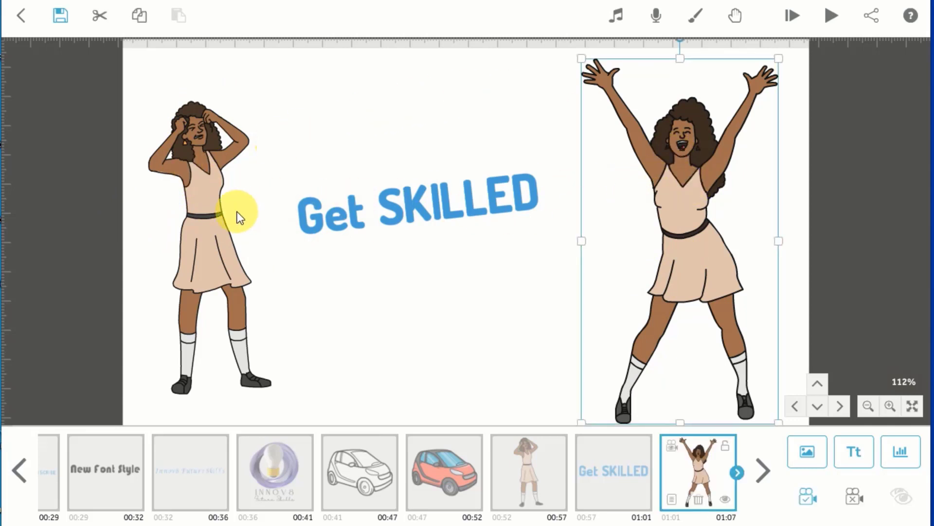
left_click(671, 498)
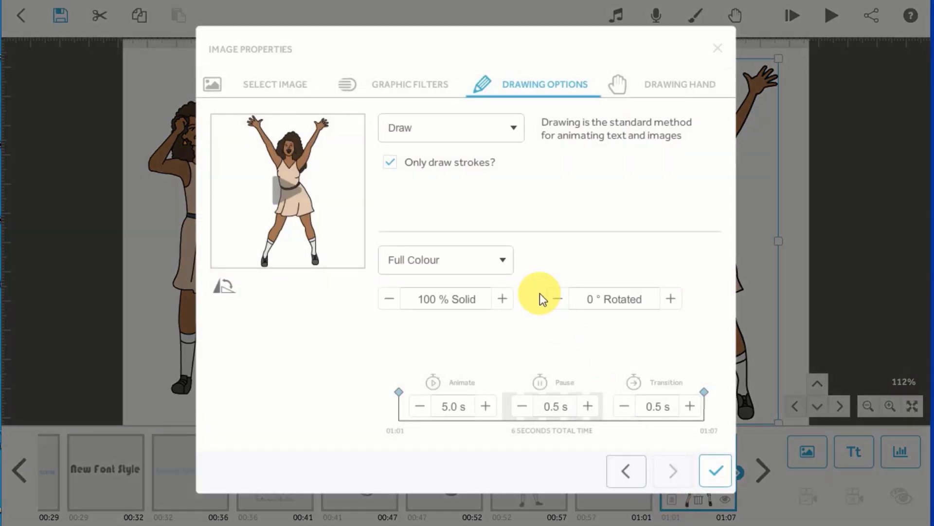
left_click(502, 132)
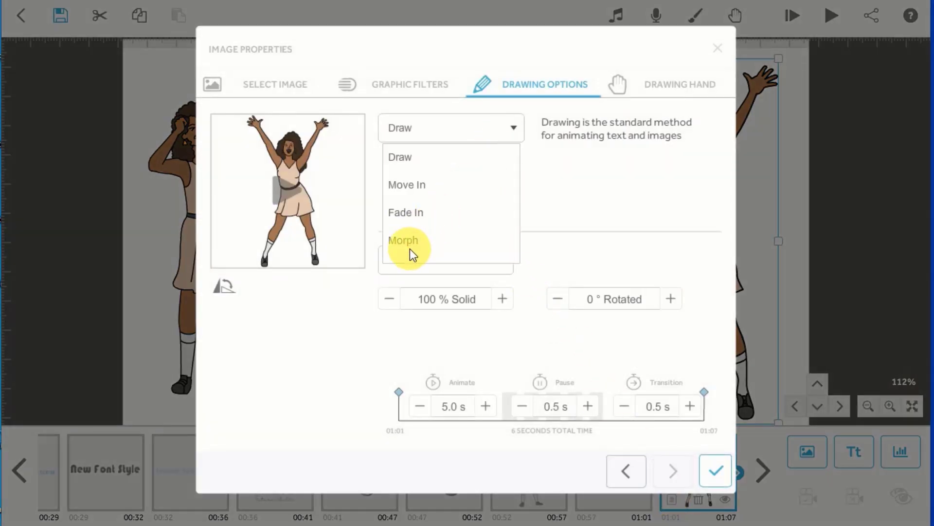
left_click(409, 243)
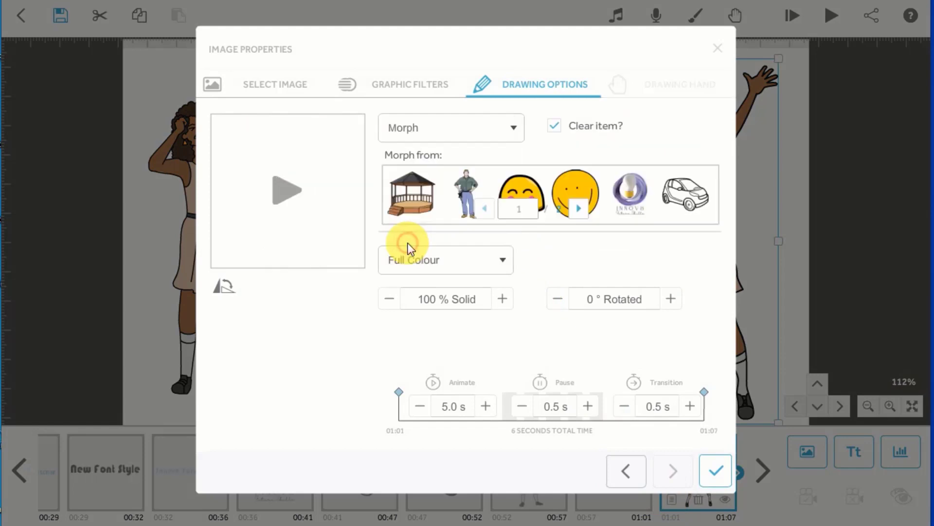
left_click(581, 212)
left_click(460, 182)
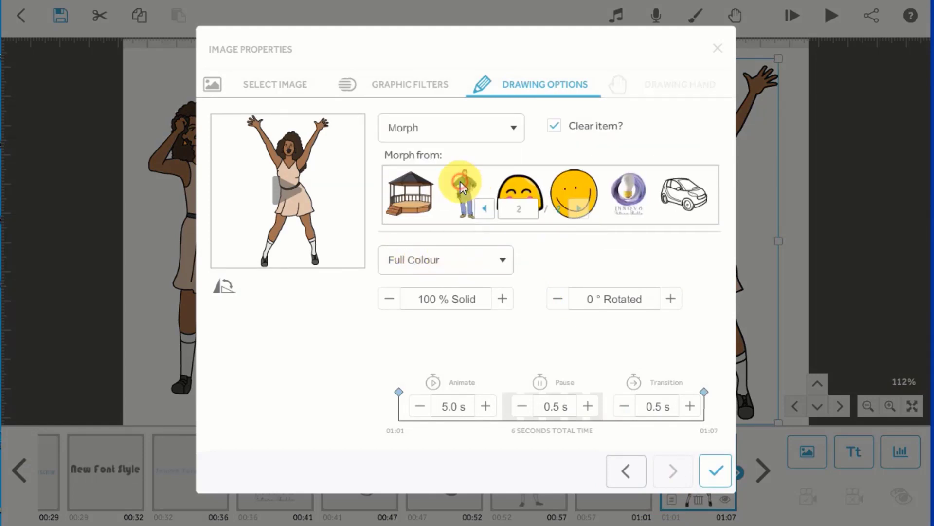
left_click(714, 468)
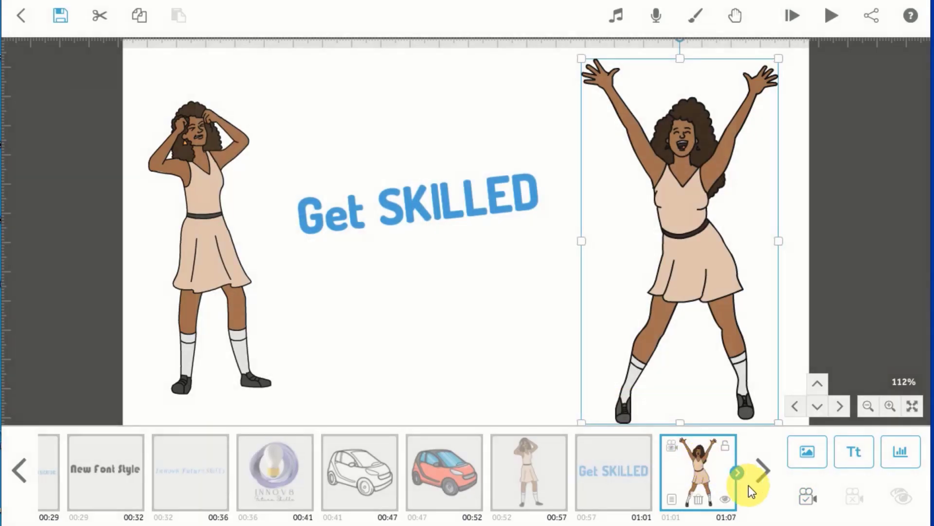
left_click(803, 491)
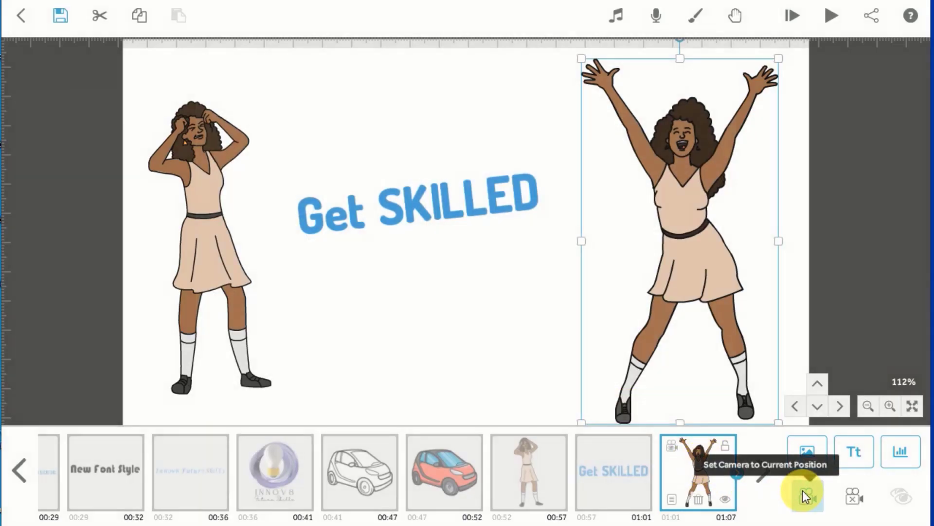
Preview the animation starting from the image of the woman holding her head
left_click(411, 307)
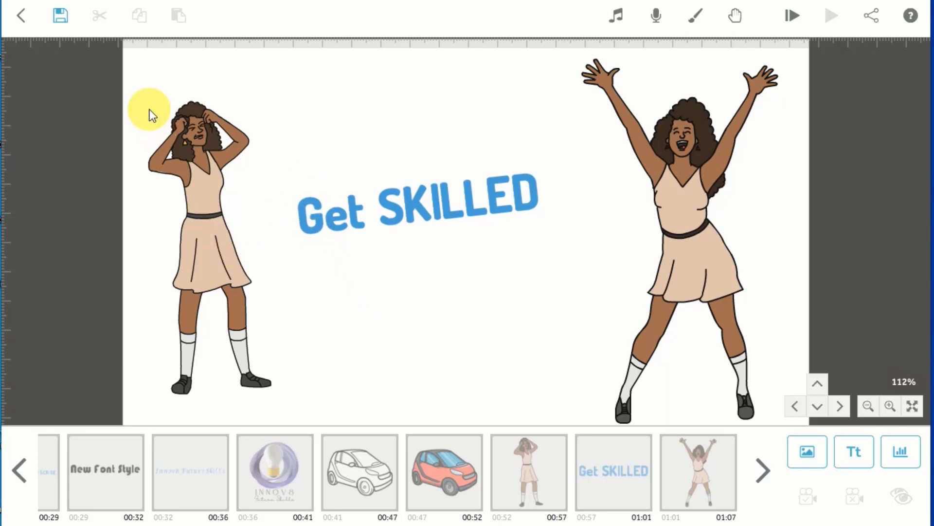
left_click(192, 155)
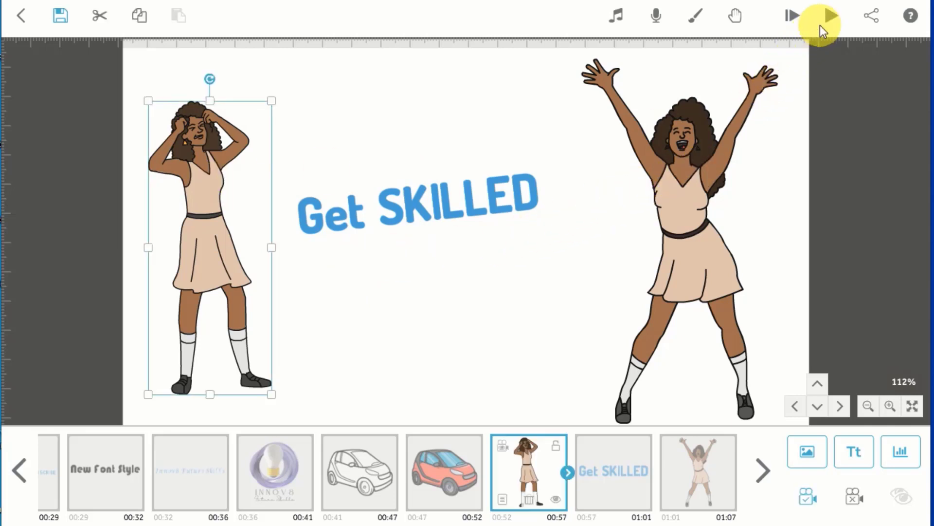
left_click(832, 16)
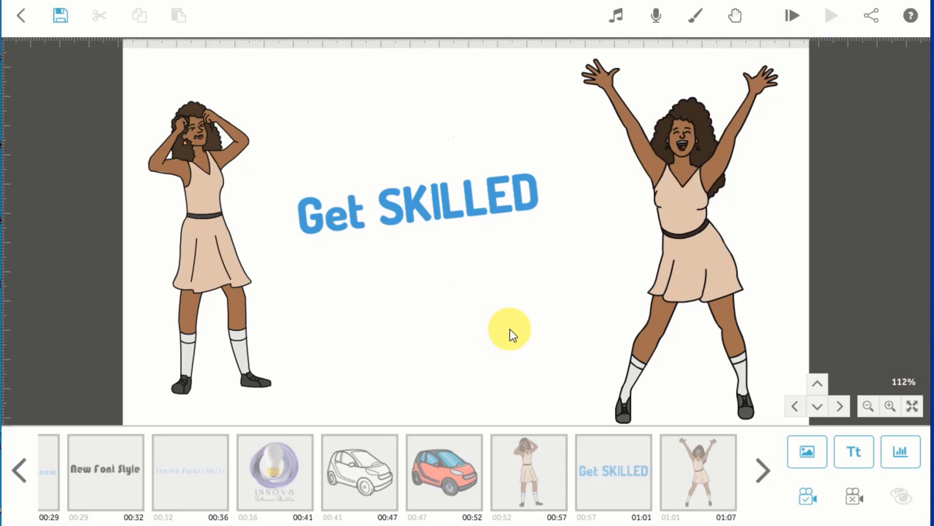
Add the recently used image of the red motorcycle to an empty area of the canvas beyond the cheering woman
left_click_drag(510, 329, 148, 304)
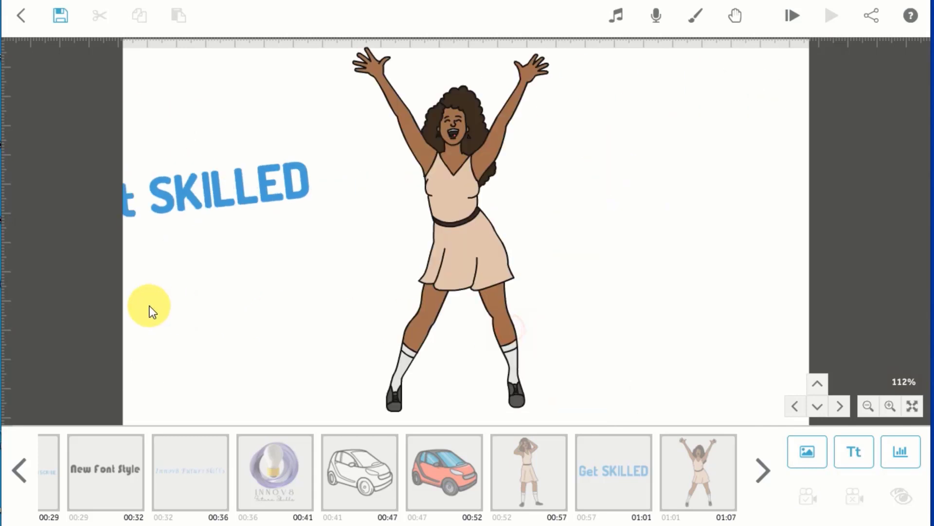
mouse_move(765, 304)
left_mouse_down()
mouse_move(638, 325)
mouse_move(398, 321)
left_mouse_up()
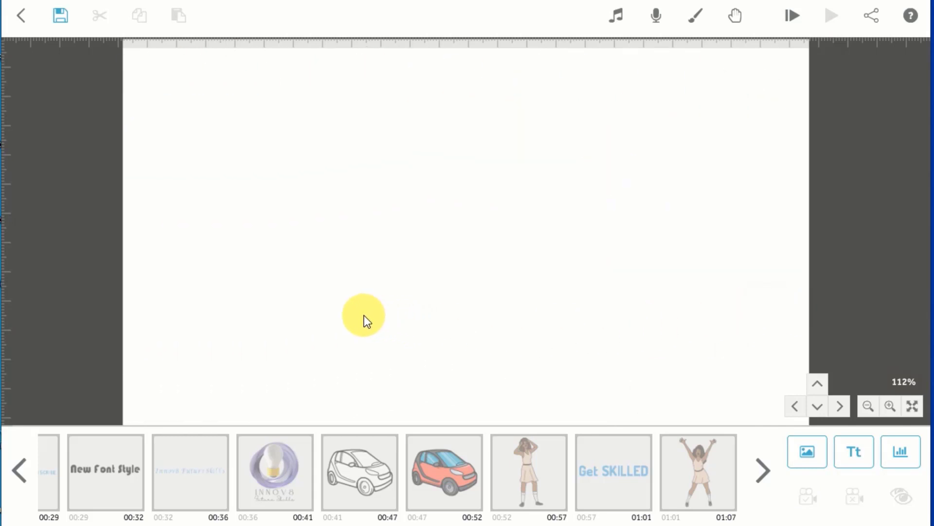
left_click_drag(561, 314, 457, 320)
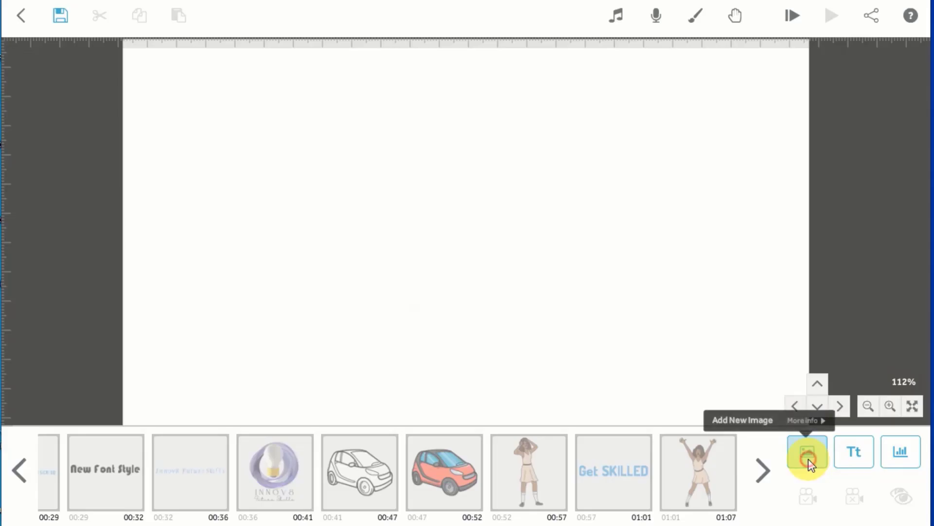
left_click(808, 457)
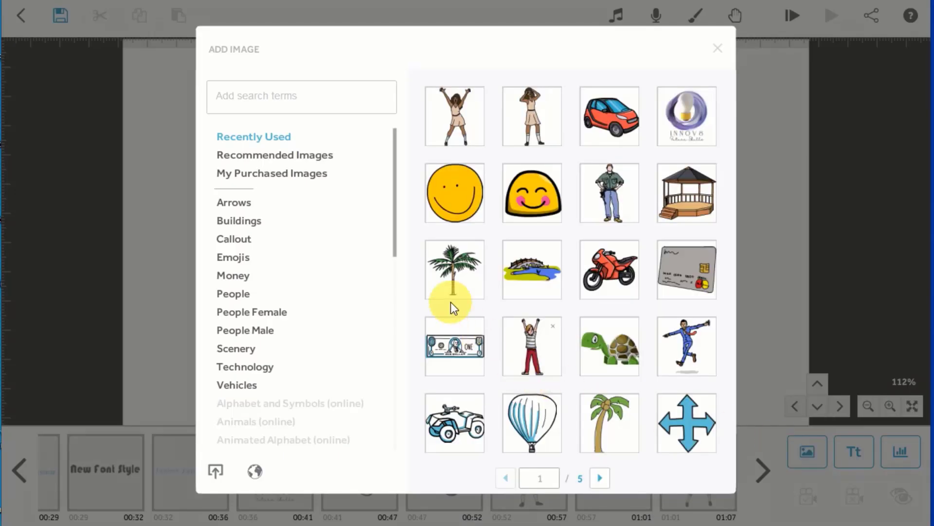
left_click(601, 285)
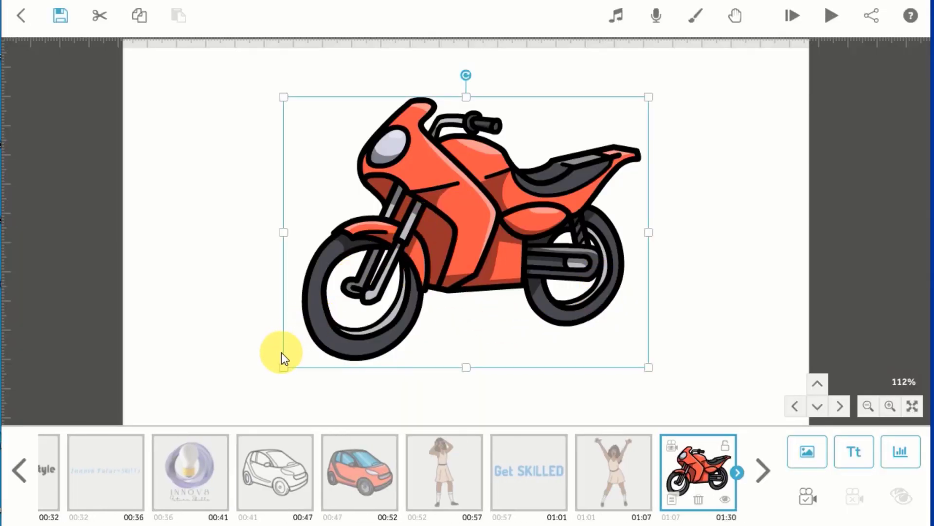
Shrink the motorcycle to a small size and place it in the upper right corner of the camera view
left_click_drag(284, 364, 397, 278)
left_click_drag(473, 229, 728, 111)
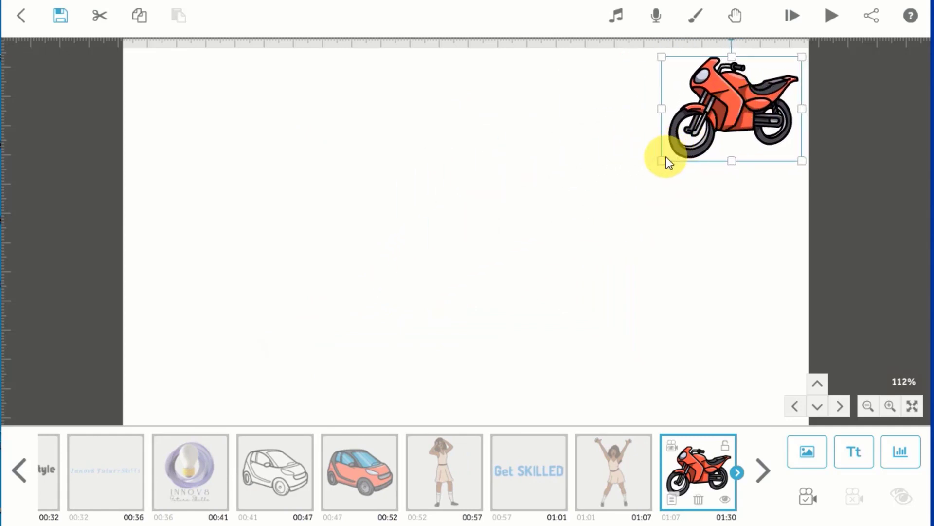
left_click_drag(662, 159, 677, 147)
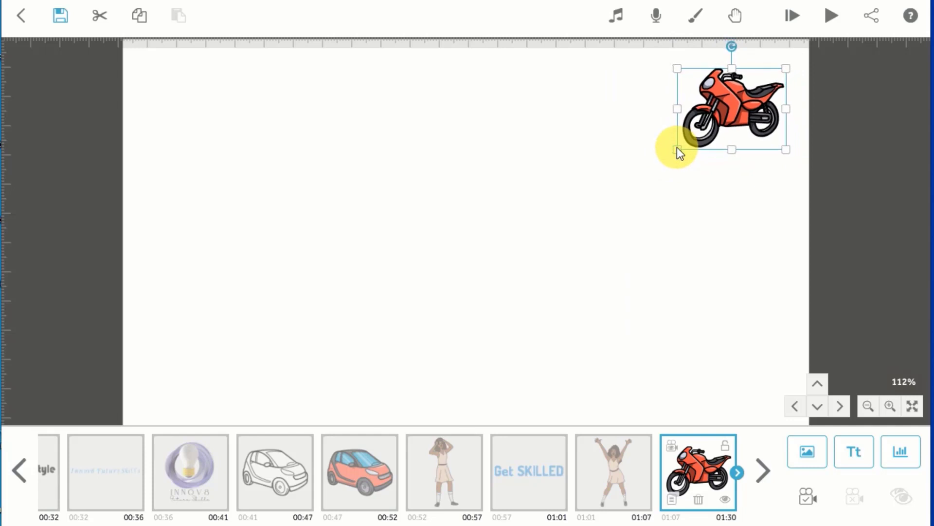
left_click_drag(725, 98, 741, 95)
Set the small motorcycle's animate time to 4 s
left_click(671, 498)
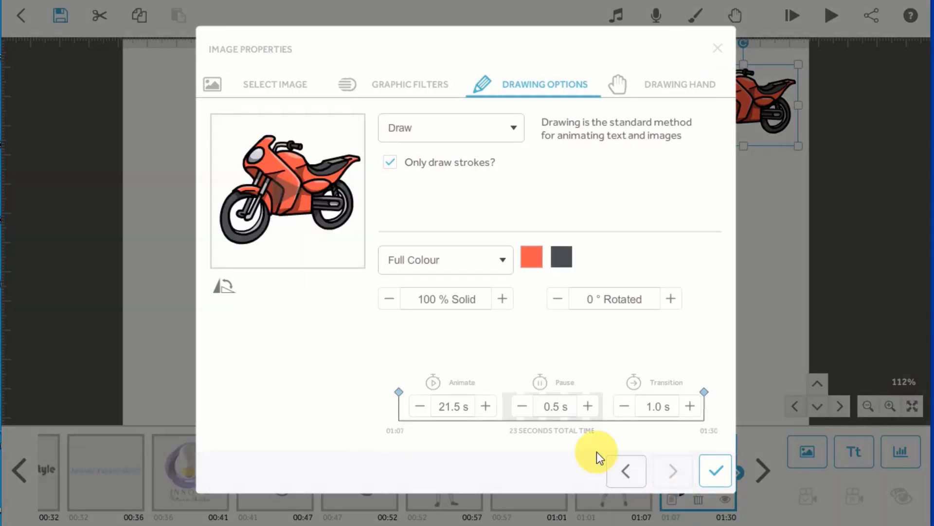
left_click(466, 410)
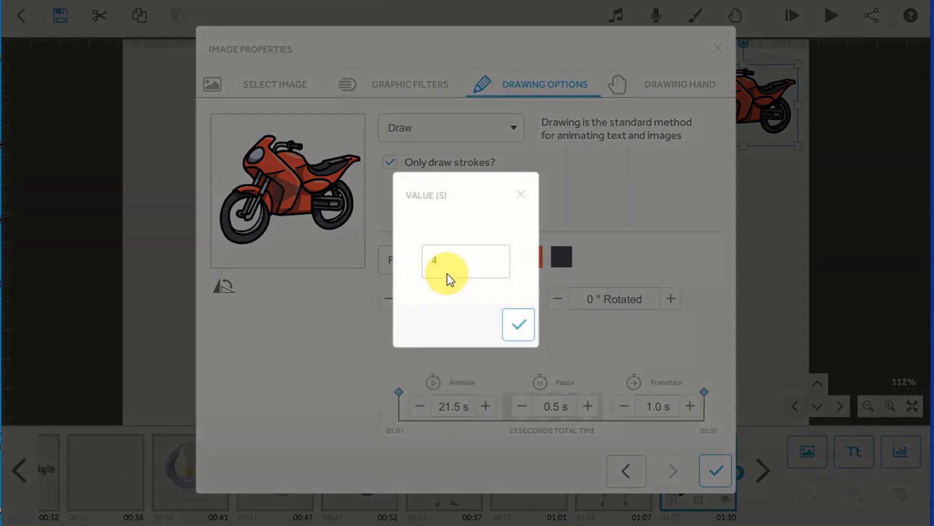
type("45")
key("BackSpace")
key("BackSpace")
type("5")
key("BackSpace")
type("4")
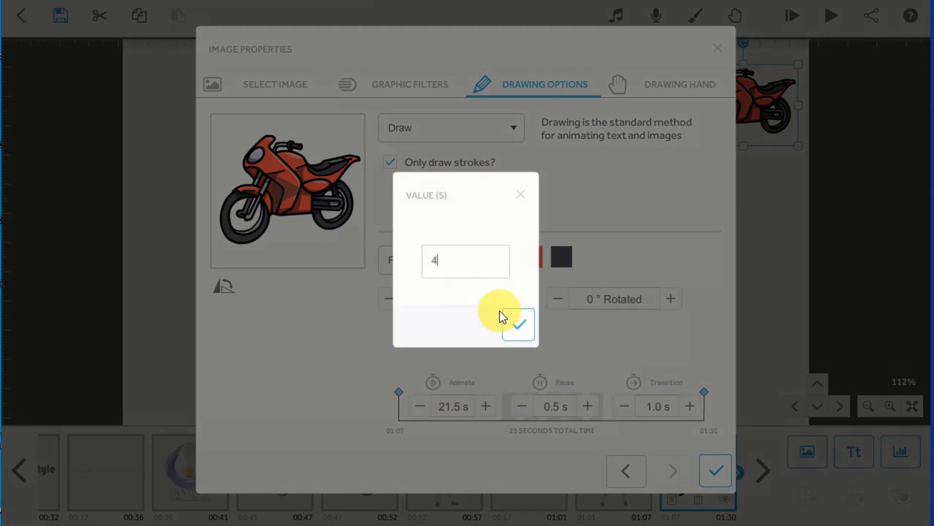
left_click(523, 321)
Change the small motorcycle to Outline with a 0.5 s transition, and set its camera to the current position
left_click(431, 260)
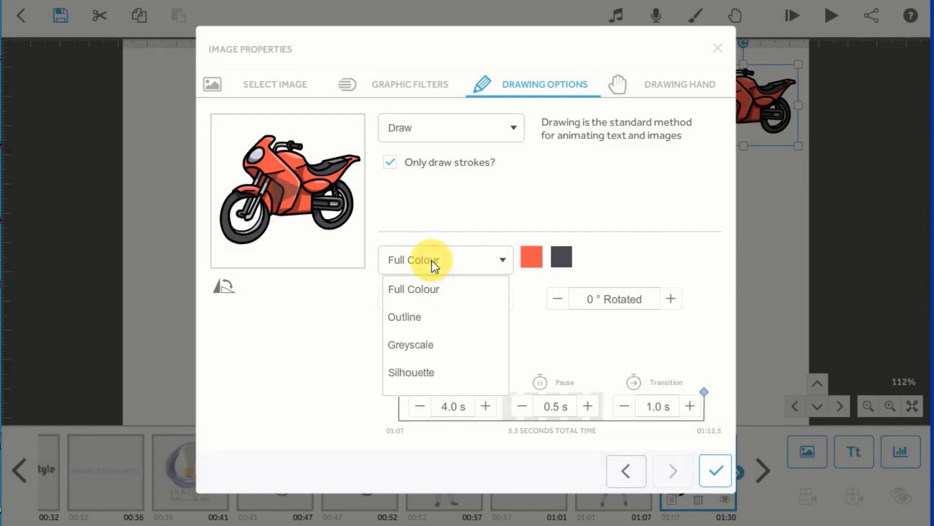
left_click(404, 317)
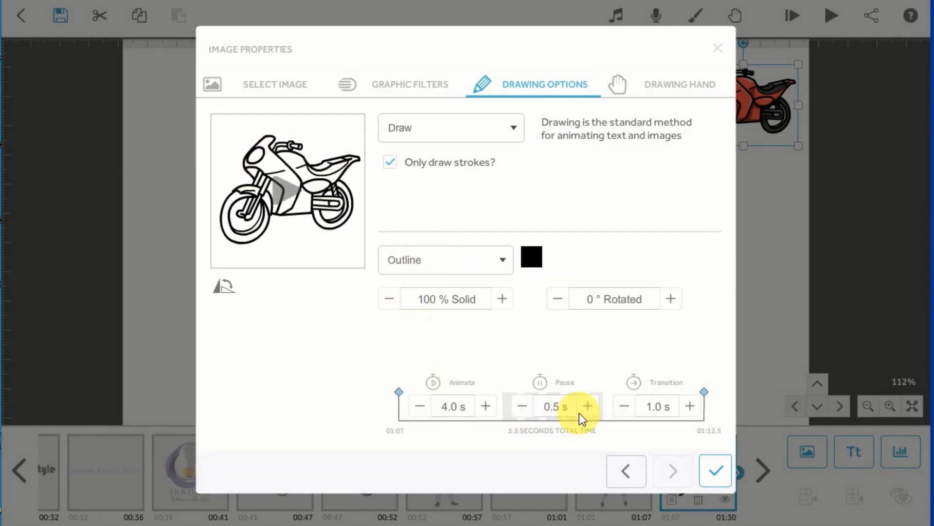
left_click(624, 406)
left_click(712, 471)
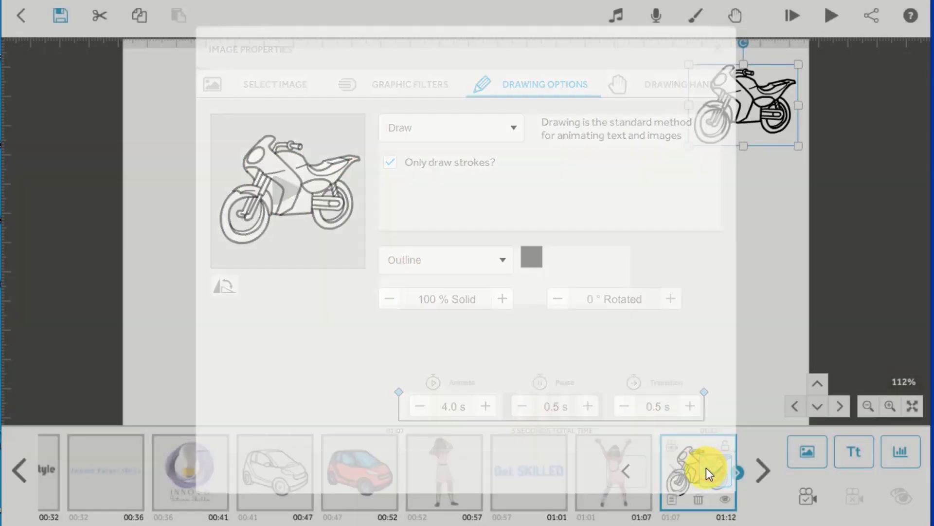
left_click(740, 243)
left_click(758, 116)
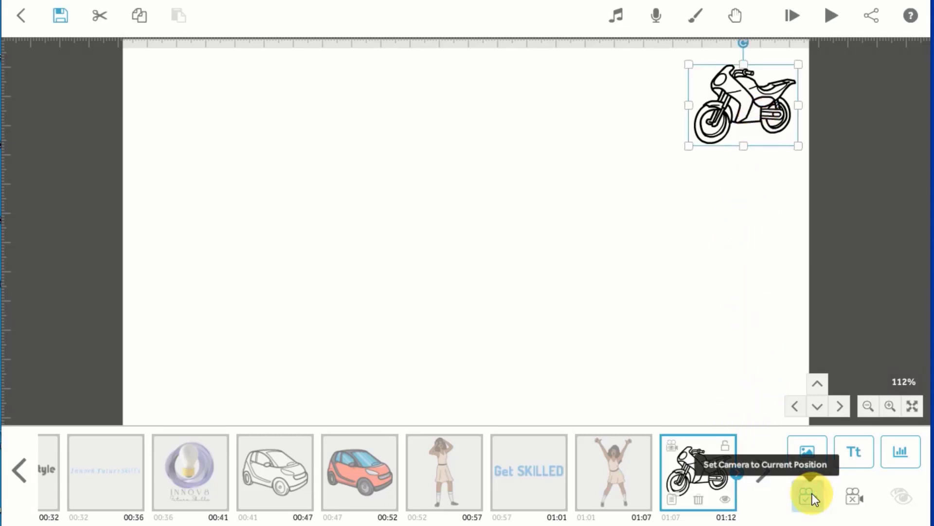
Add the recently used red motorcycle image again, reduce it to medium size and place it in the lower left corner of the camera view
left_click(814, 451)
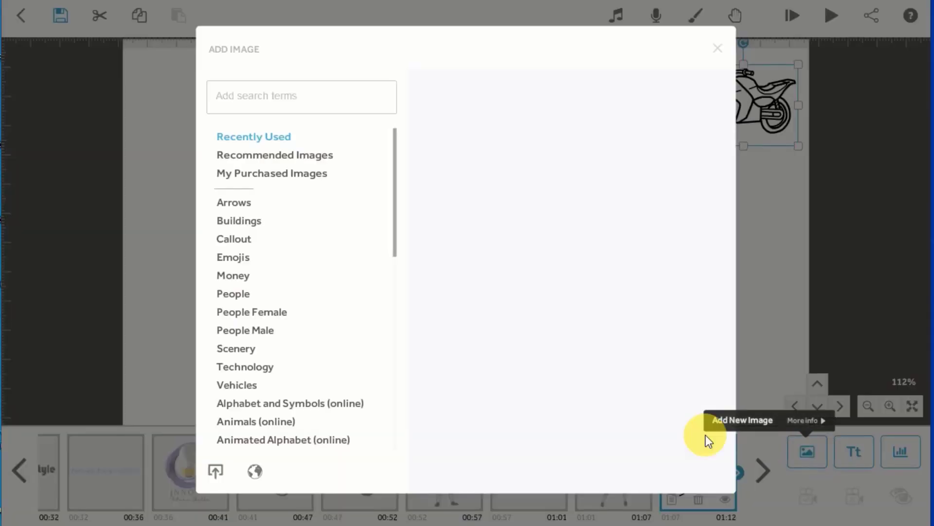
left_click(442, 114)
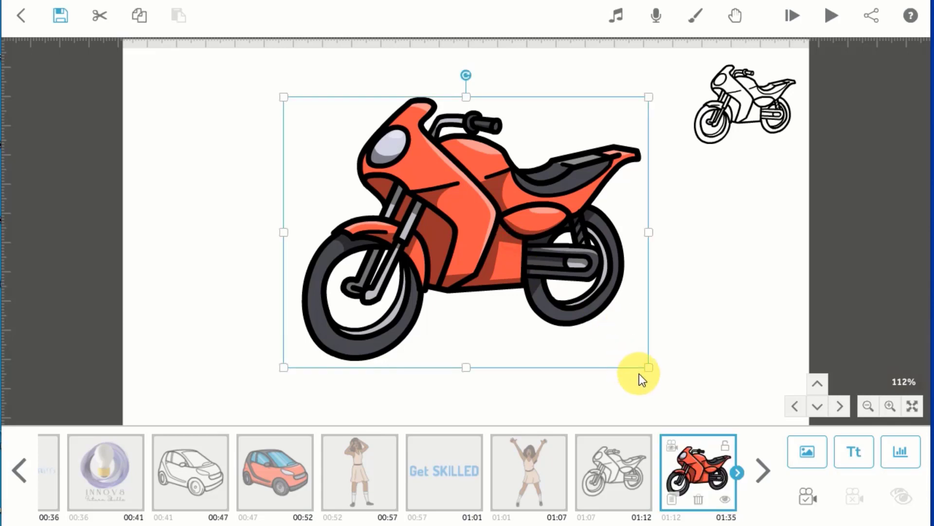
left_click_drag(648, 367, 578, 314)
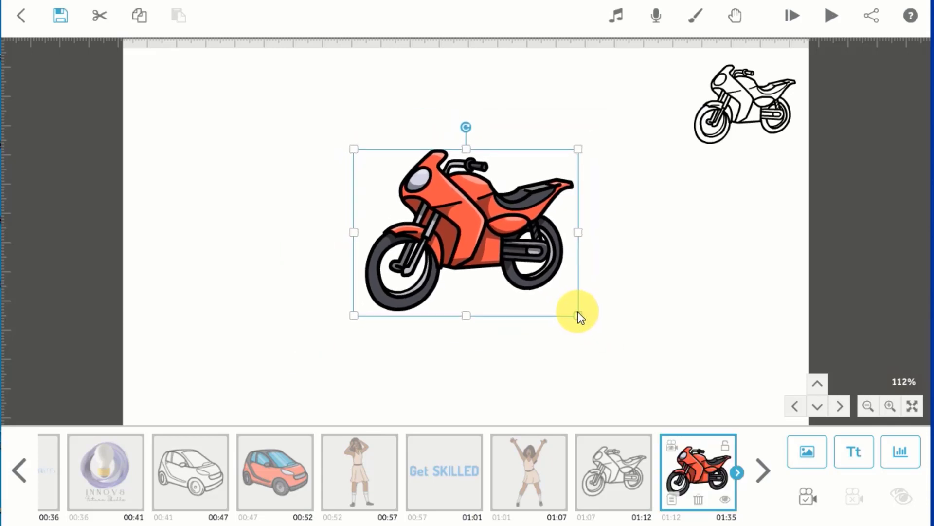
left_click_drag(497, 215, 261, 329)
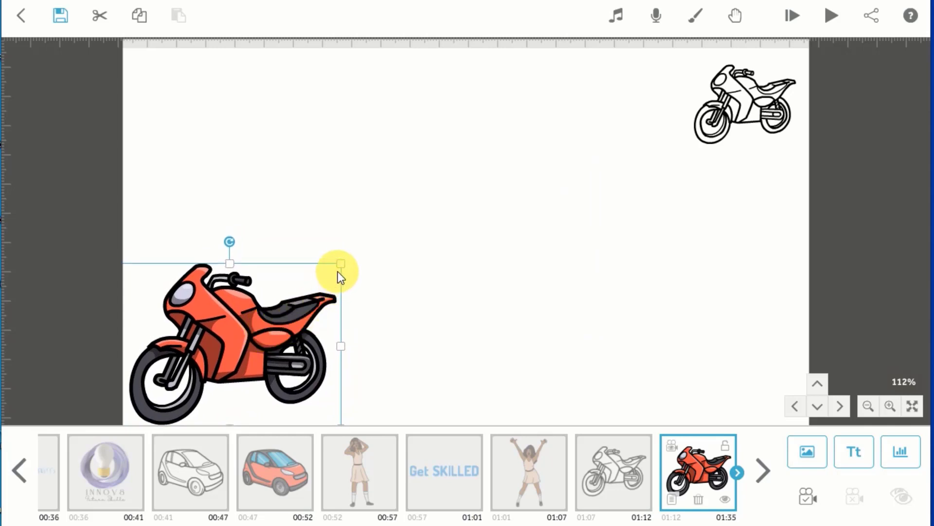
left_click_drag(341, 263, 355, 251)
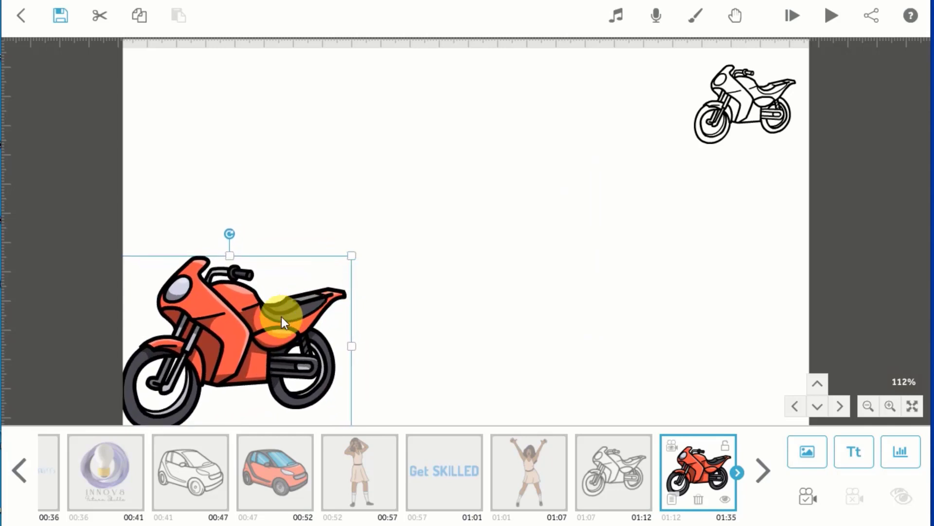
left_click_drag(281, 316, 282, 316)
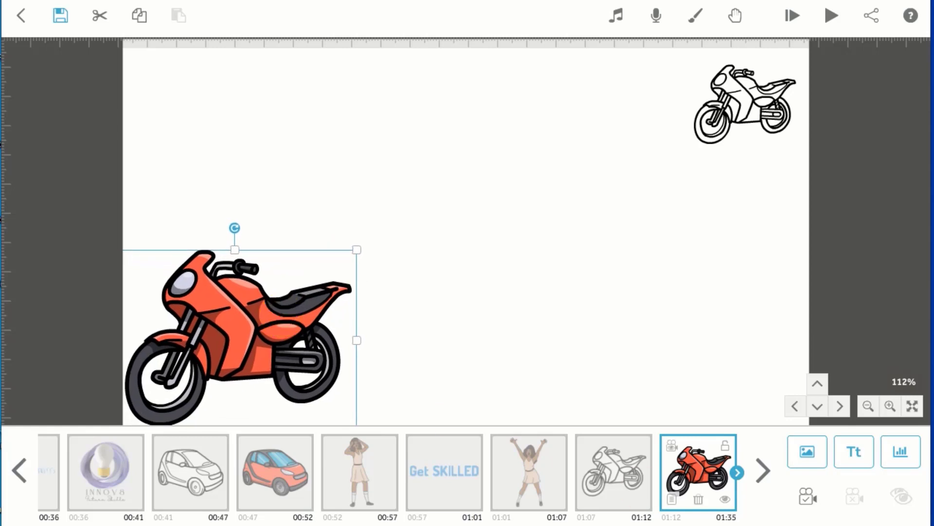
Make the red motorcycle morph from the outlined motorcycle
left_click(670, 500)
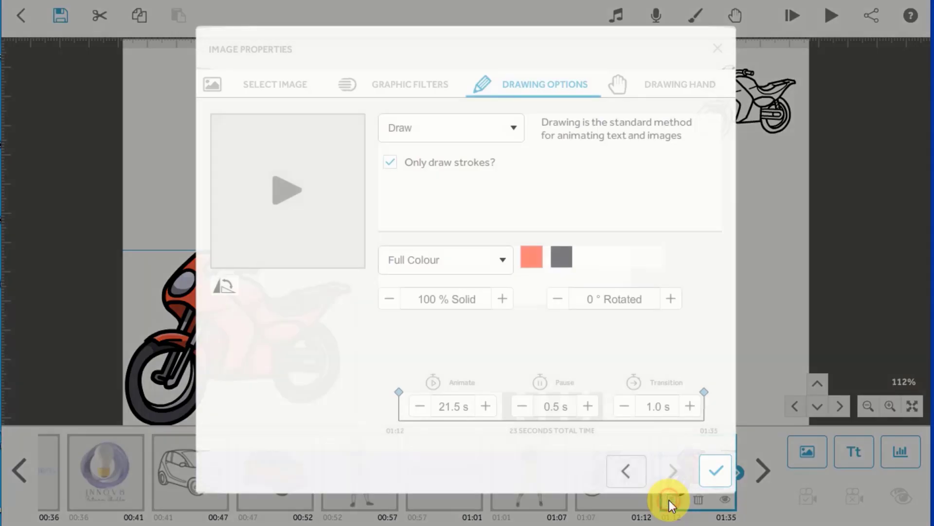
left_click(463, 136)
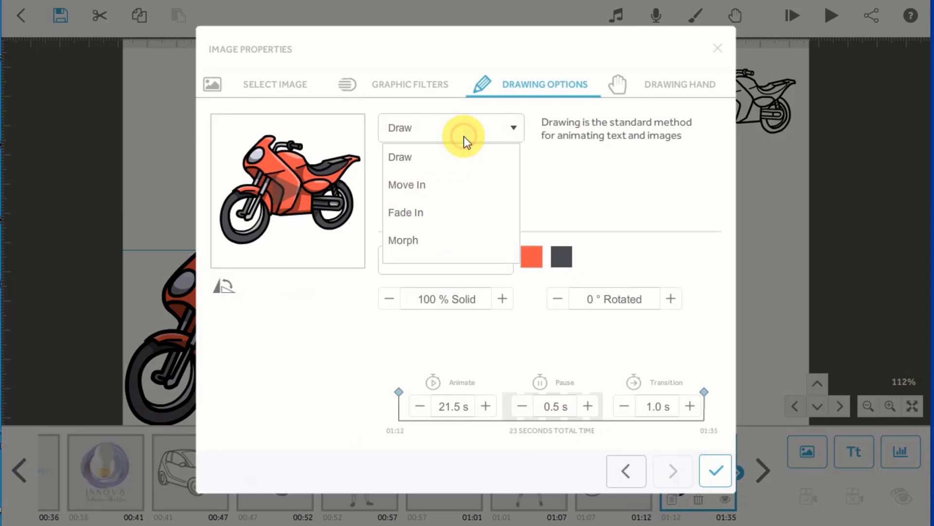
left_click(434, 240)
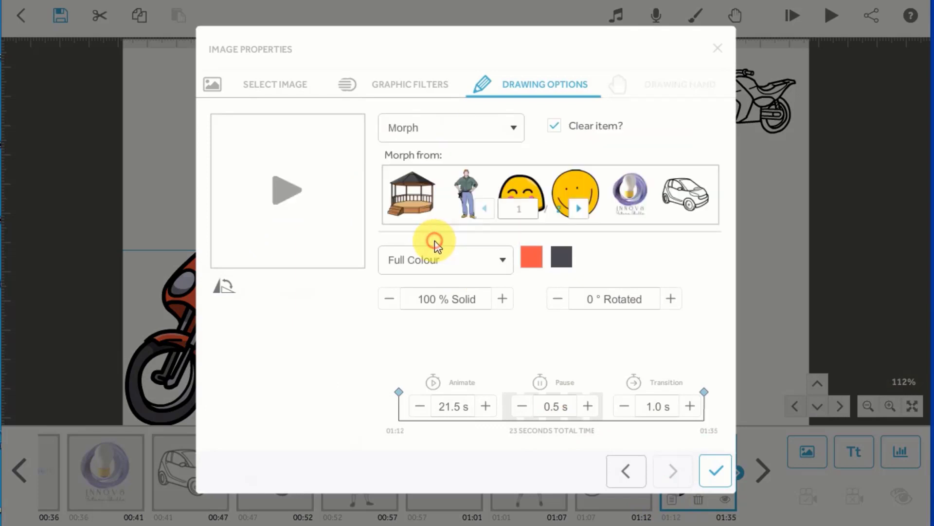
left_click(578, 207)
left_click(575, 184)
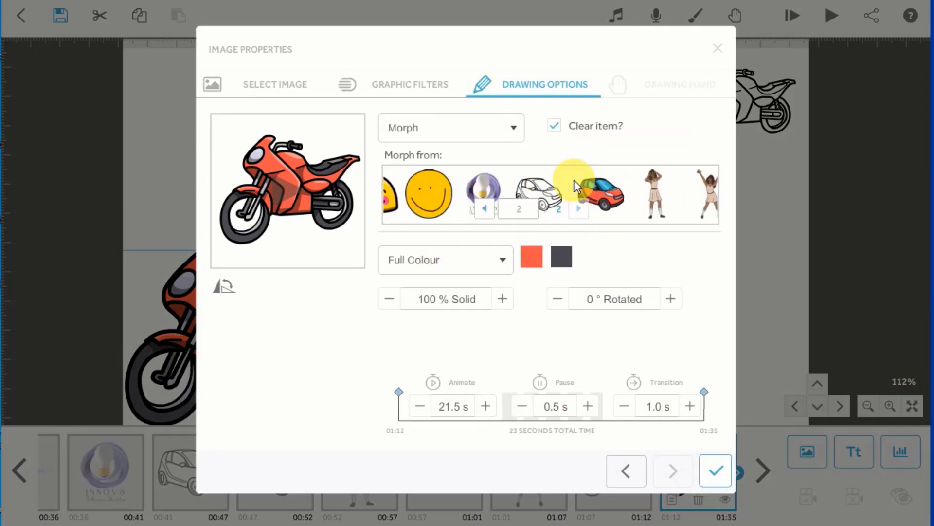
Set the red motorcycle's animate time to 5 s and transition to 0.5 s, and set its camera to the current position
left_click(443, 404)
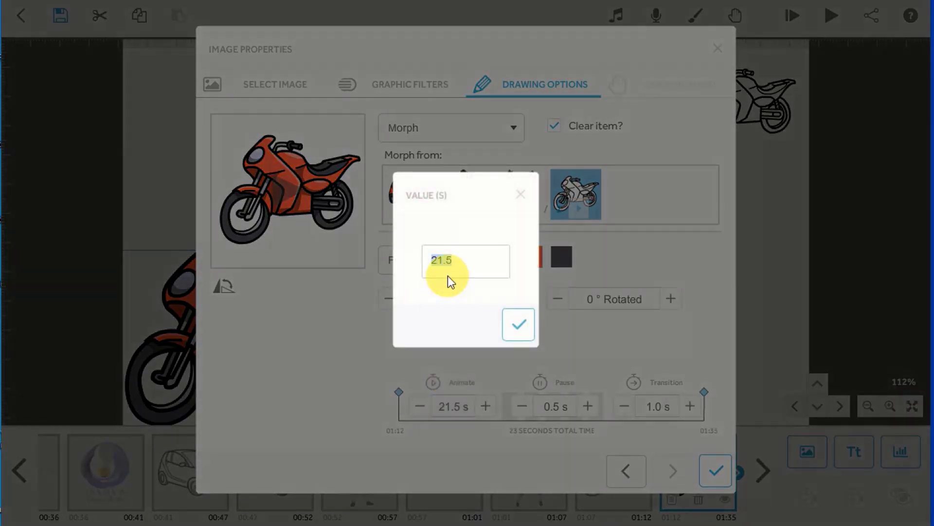
type("5")
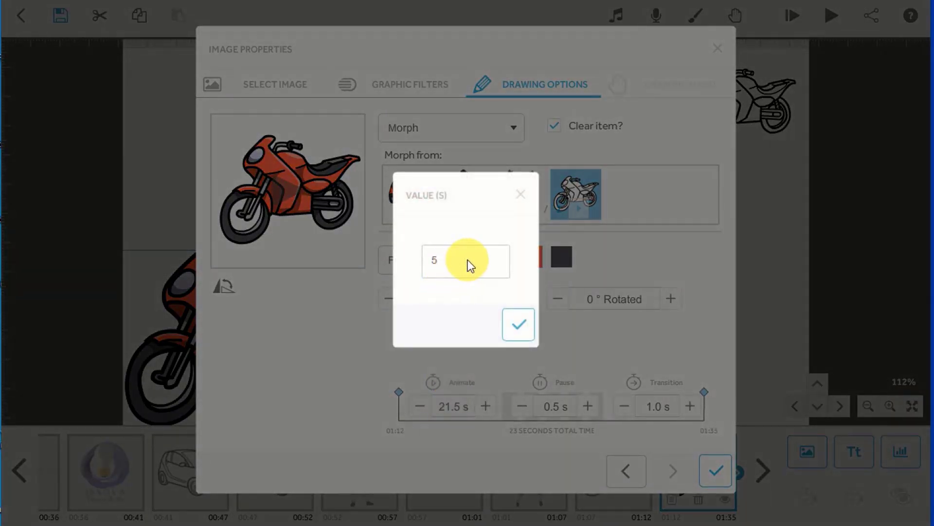
left_click(516, 325)
left_click(625, 406)
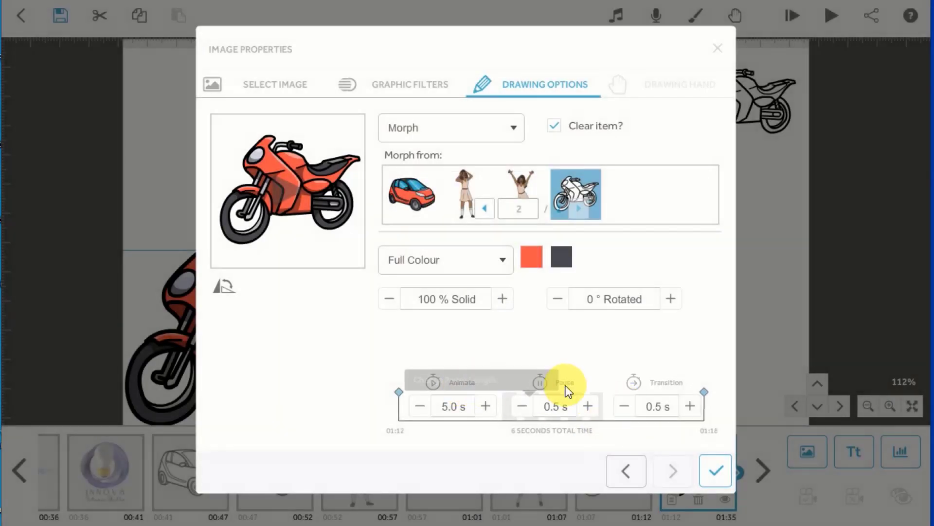
left_click(709, 472)
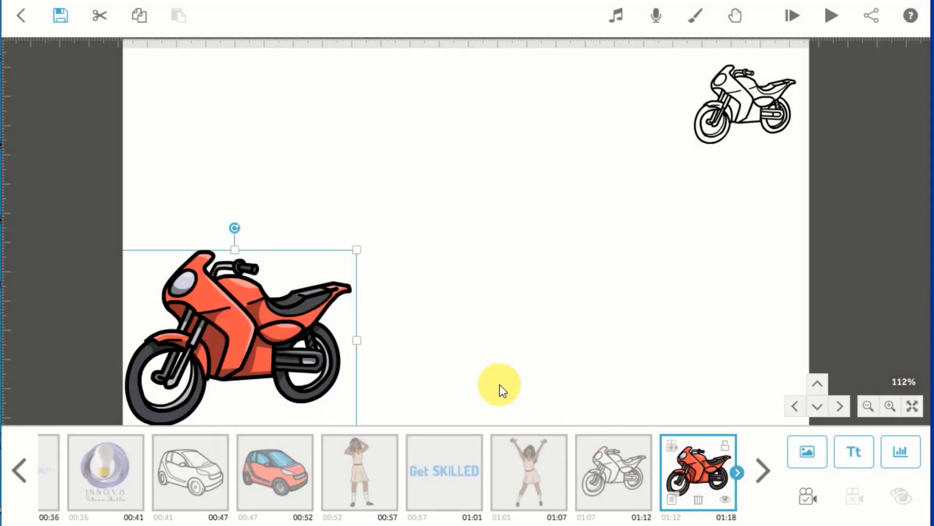
left_click(806, 497)
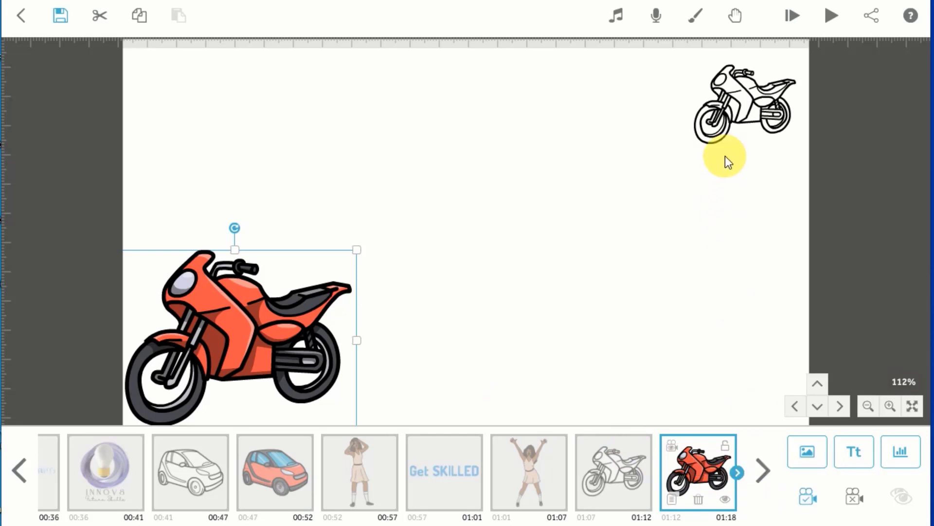
Preview the animation starting from the outlined motorcycle
left_click(737, 112)
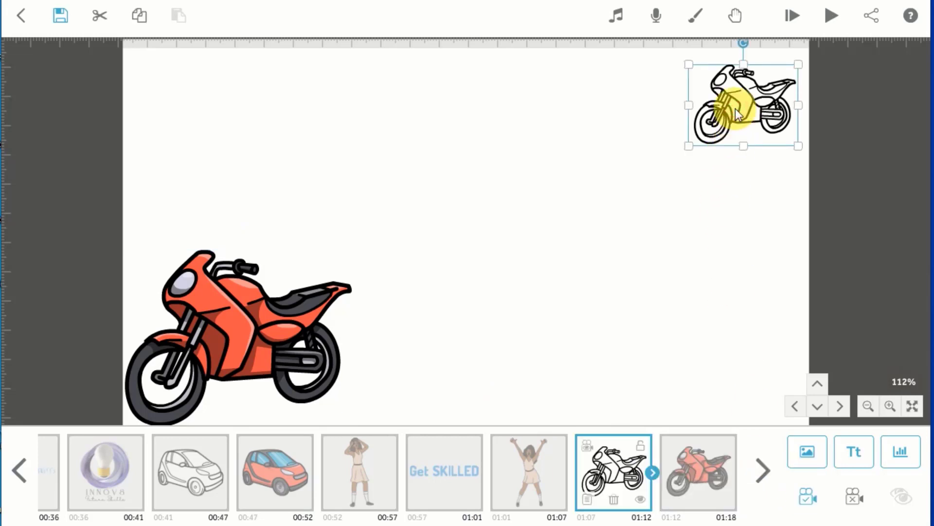
left_click(830, 16)
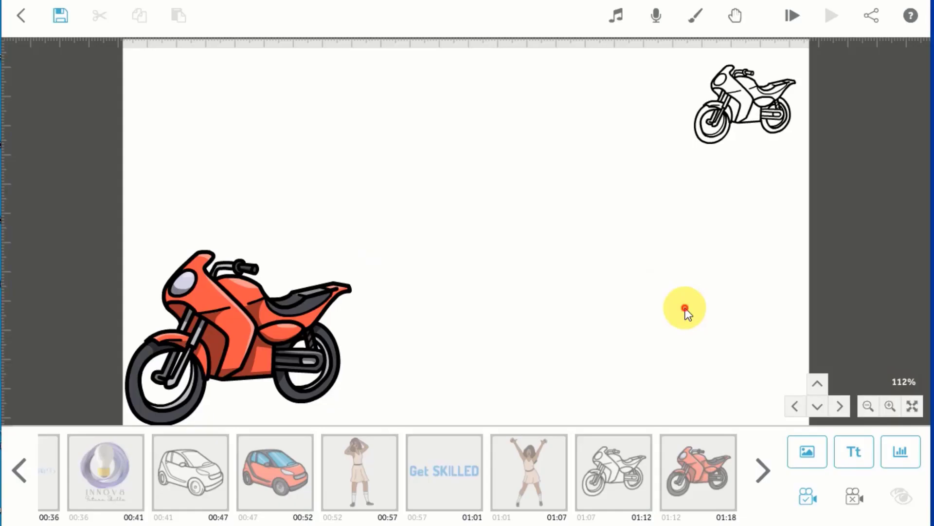
Apply the dark grey rough-textured background to the canvas
left_click_drag(349, 296, 256, 284)
left_click_drag(703, 282, 273, 316)
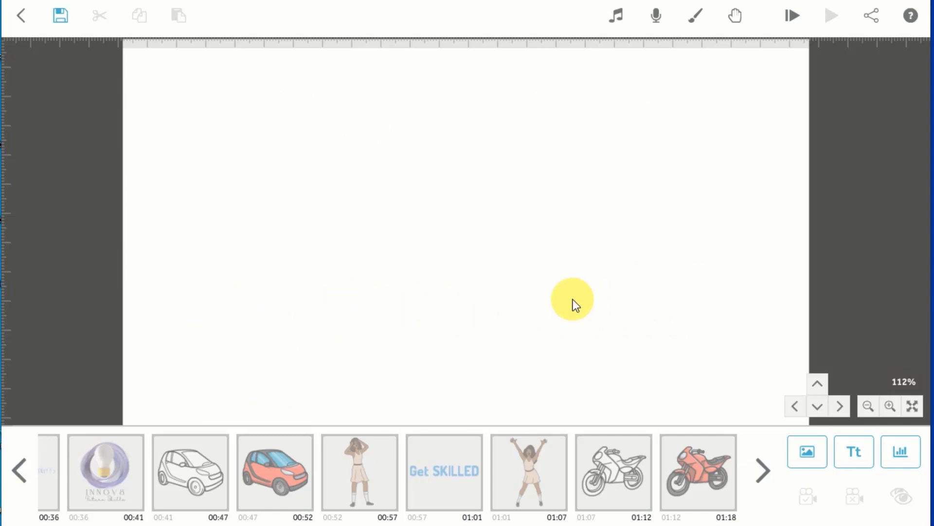
left_click_drag(553, 293, 363, 279)
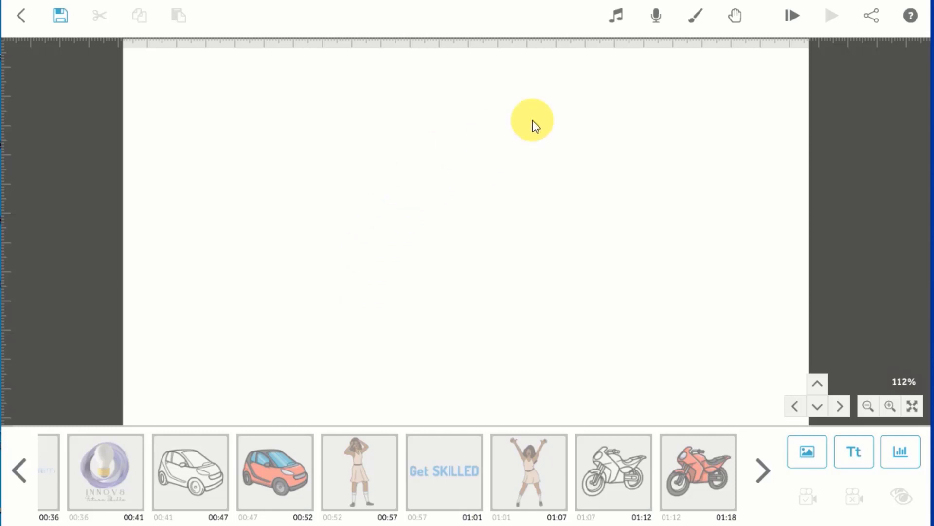
left_click(693, 21)
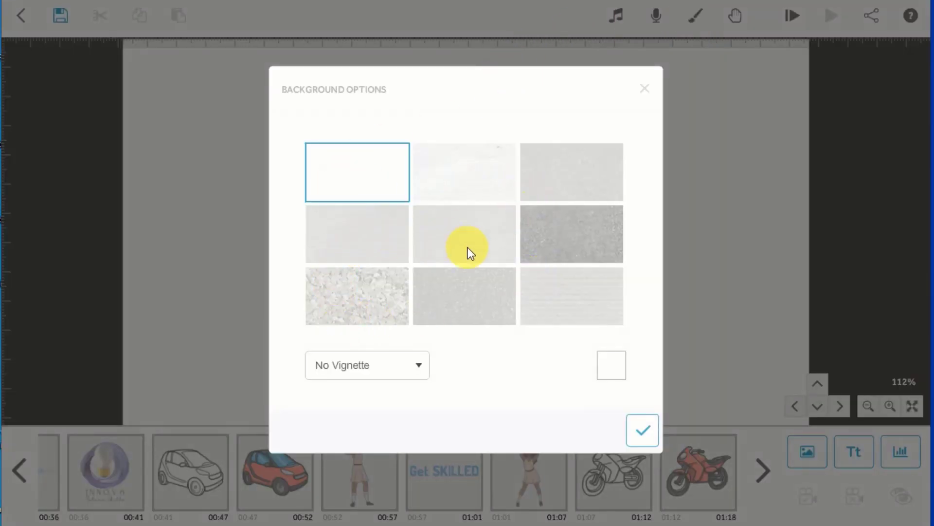
left_click(564, 238)
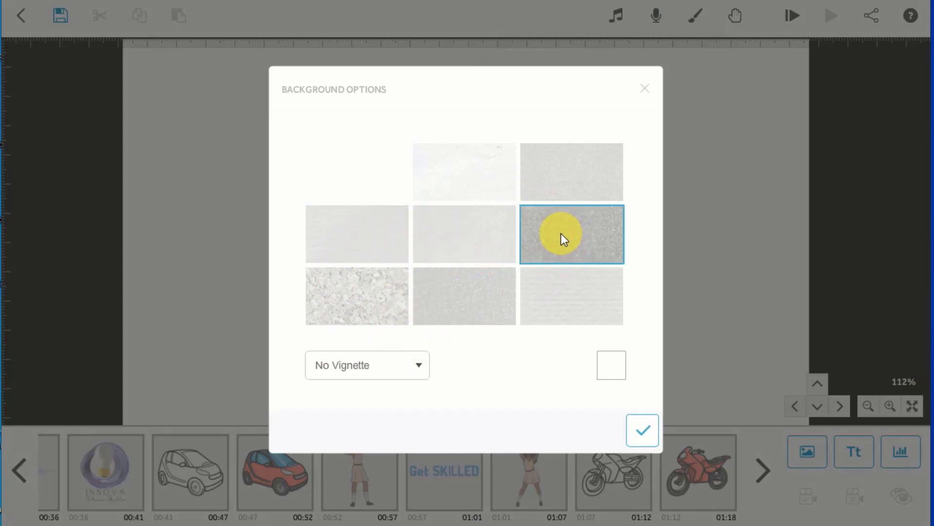
left_click(642, 432)
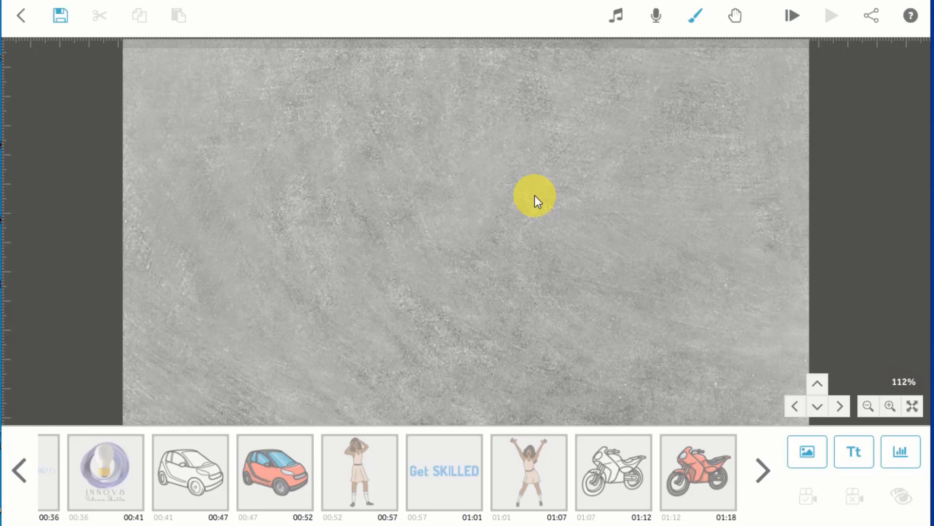
Set the textured background's colour to blue #59a7db
left_click(691, 25)
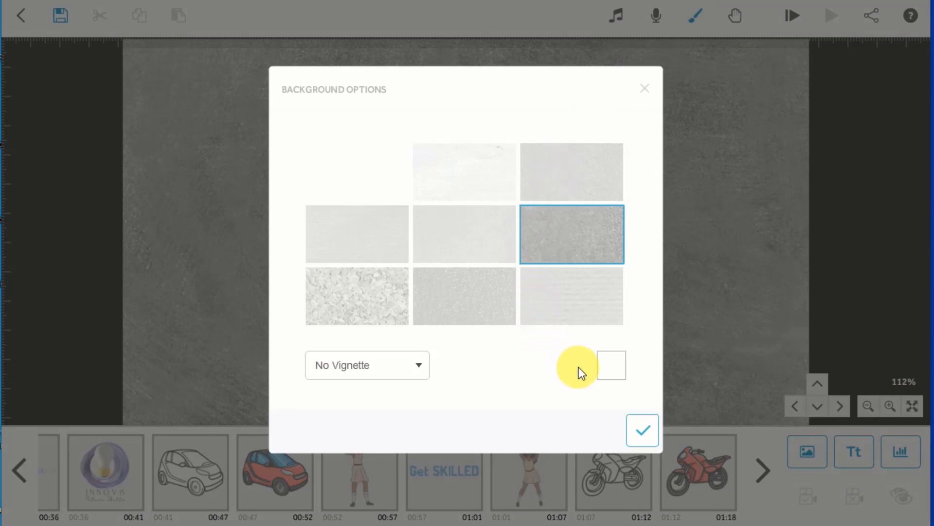
left_click(614, 369)
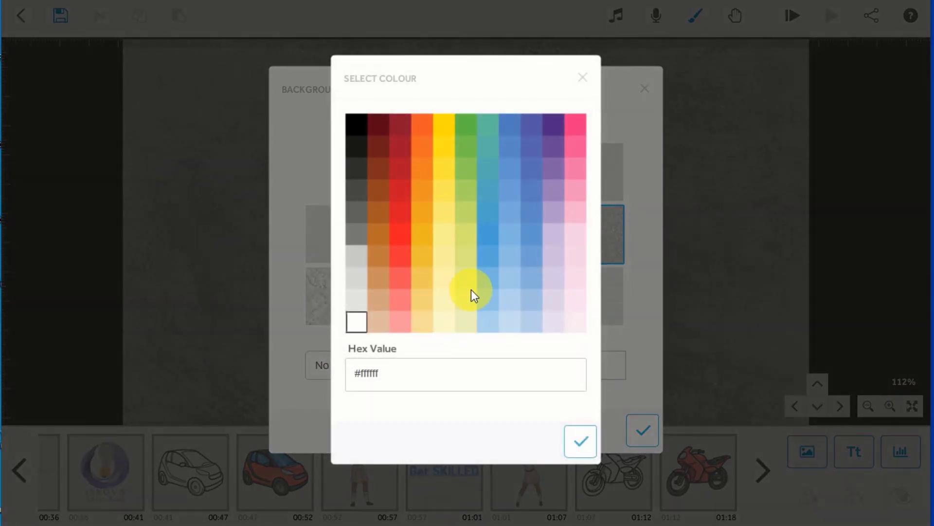
left_click(487, 253)
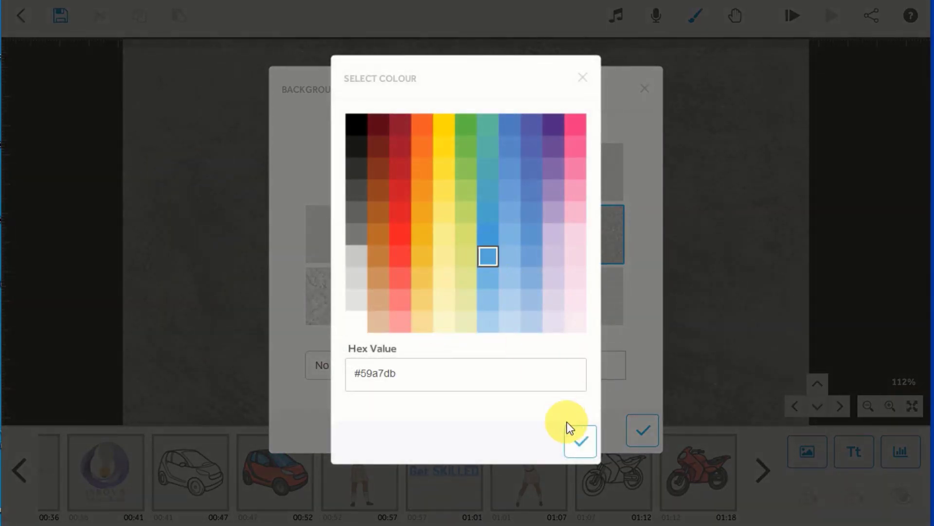
left_click(580, 438)
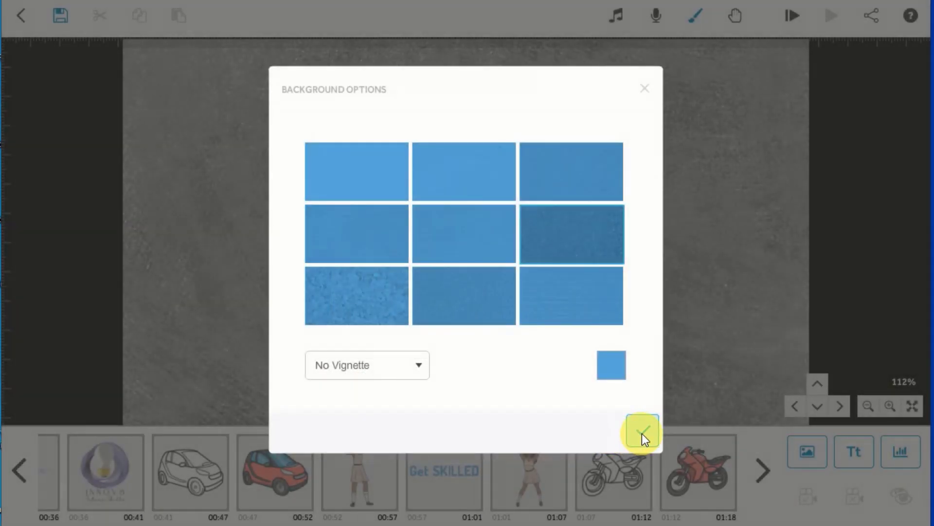
left_click(642, 432)
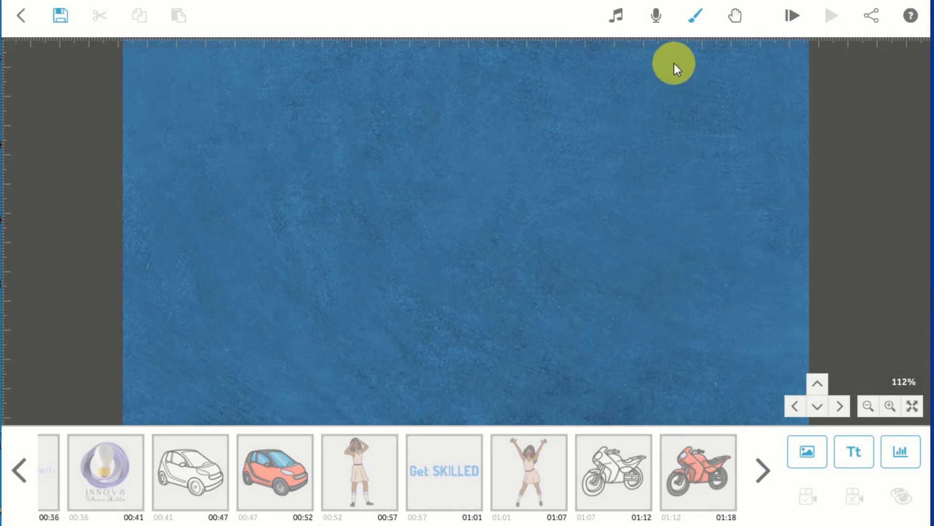
Apply the Soft Vignette to the blue canvas background
left_click(694, 16)
left_click(359, 372)
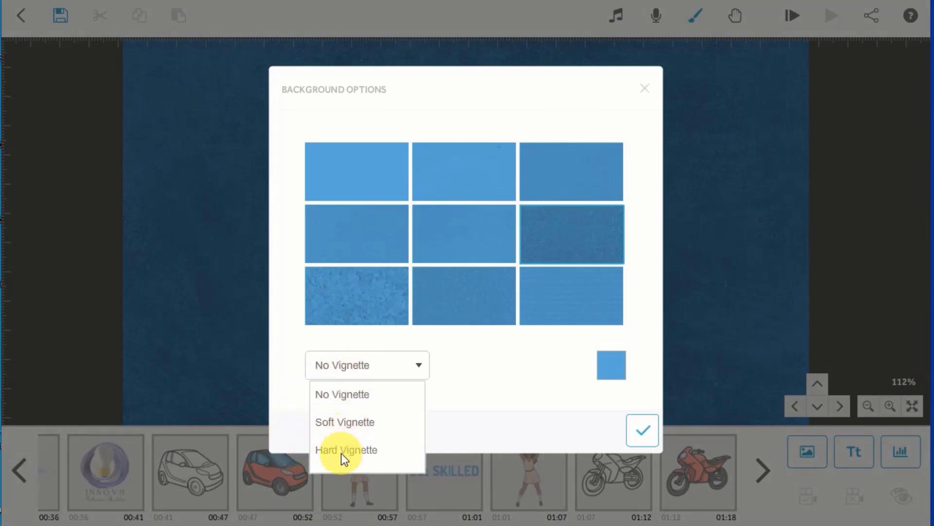
left_click(361, 421)
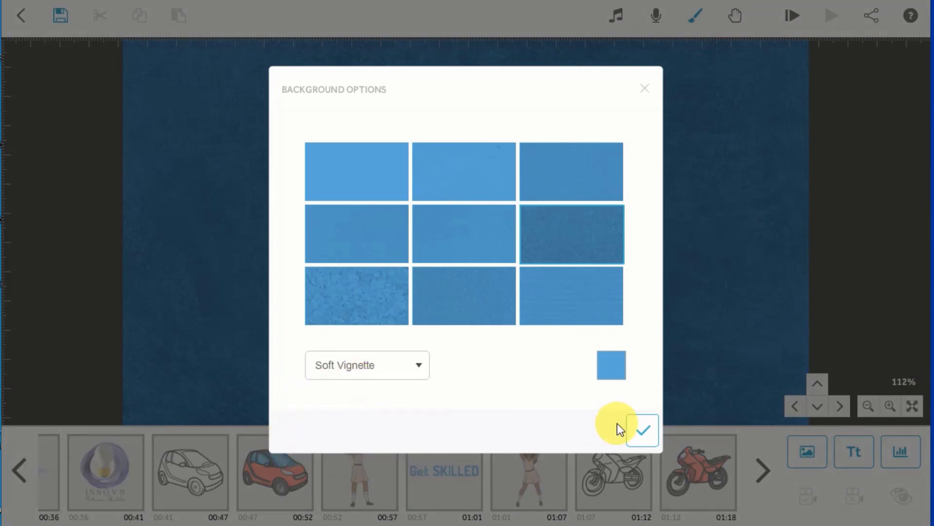
left_click(649, 426)
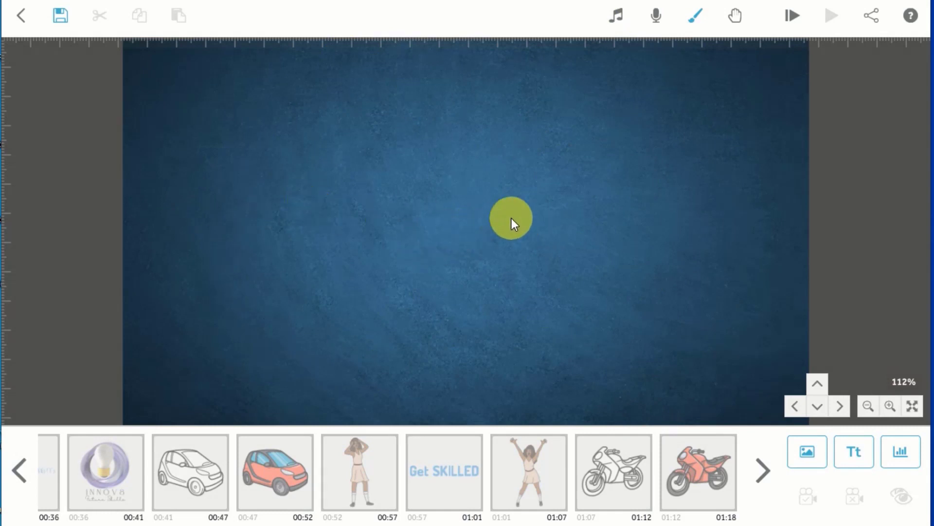
Switch the blue canvas background to Hard Vignette
left_click(691, 14)
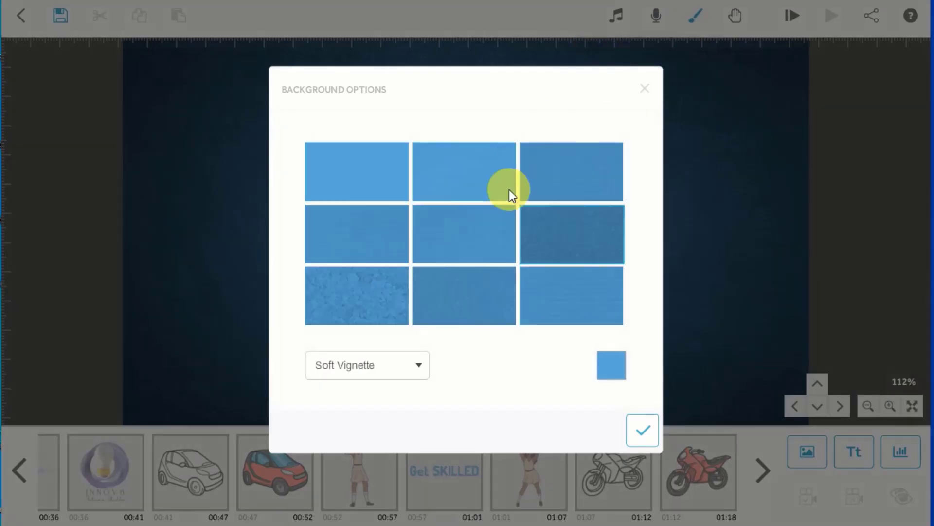
left_click(373, 369)
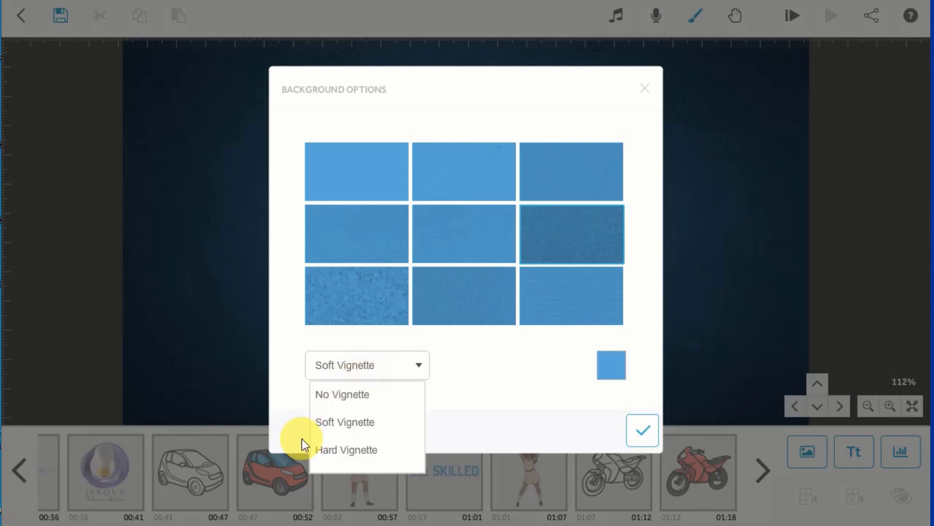
left_click(337, 453)
left_click(649, 428)
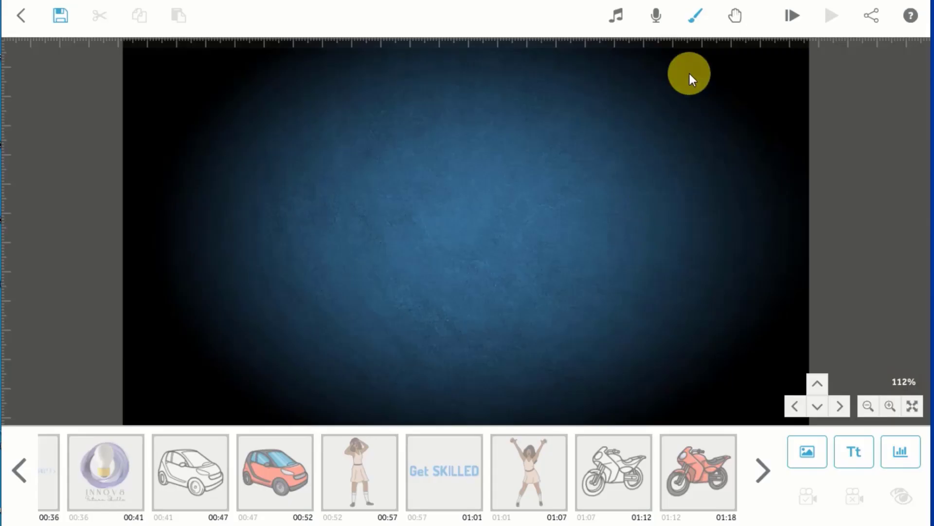
Reset the canvas background to the plain texture in white #ffffff with No Vignette
left_click(697, 22)
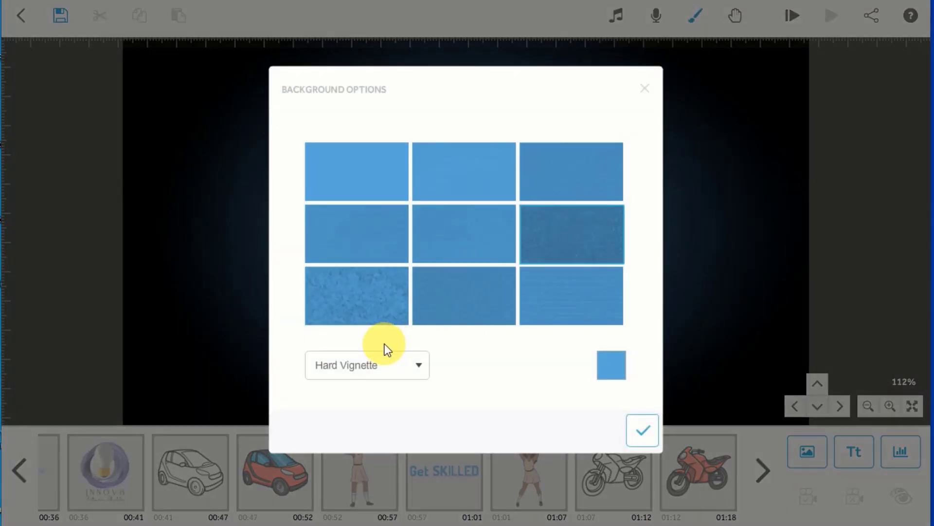
left_click(370, 355)
left_click(363, 394)
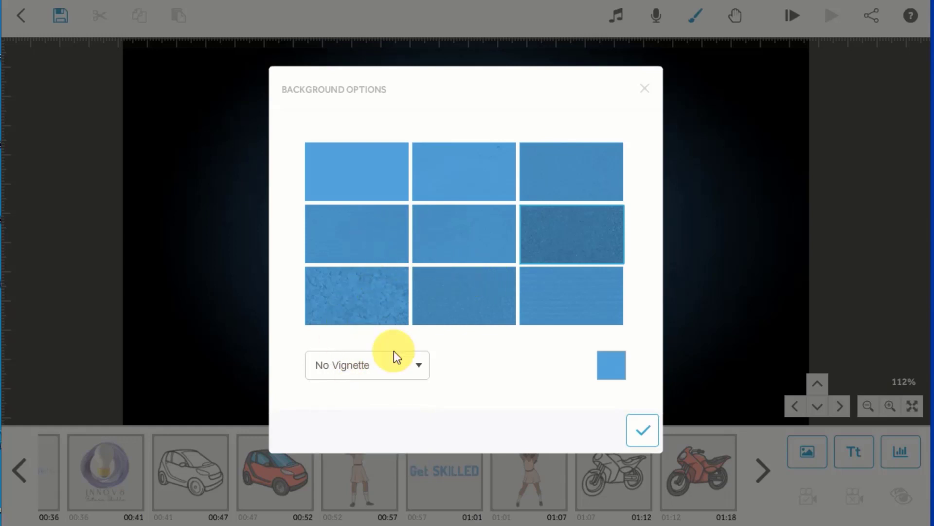
left_click(608, 361)
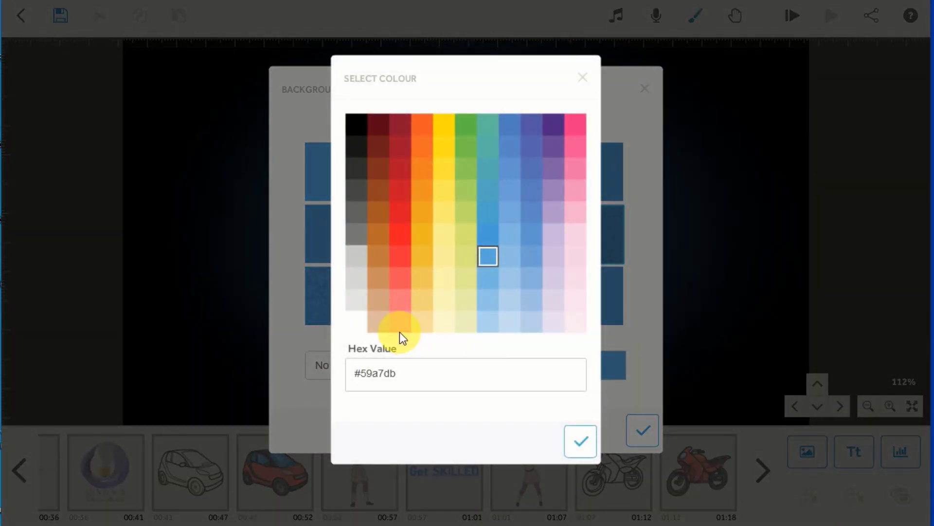
left_click(359, 324)
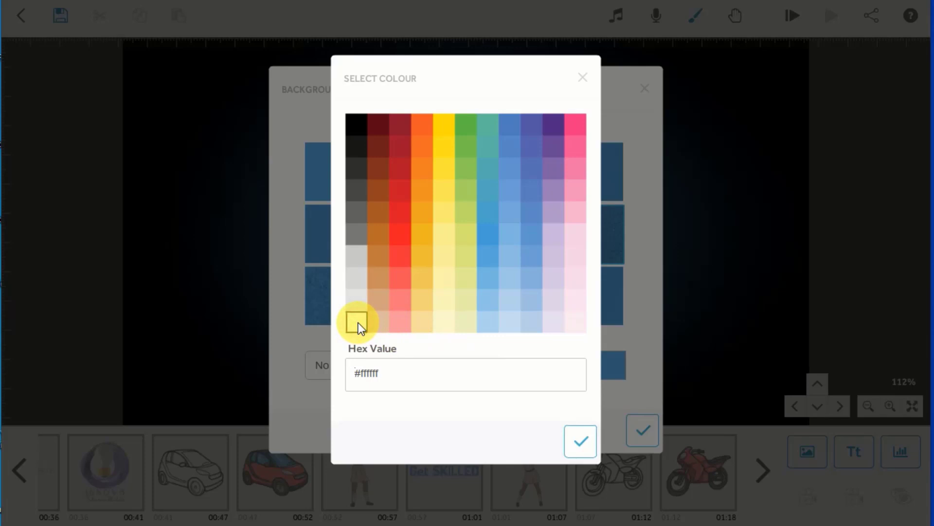
left_click(579, 440)
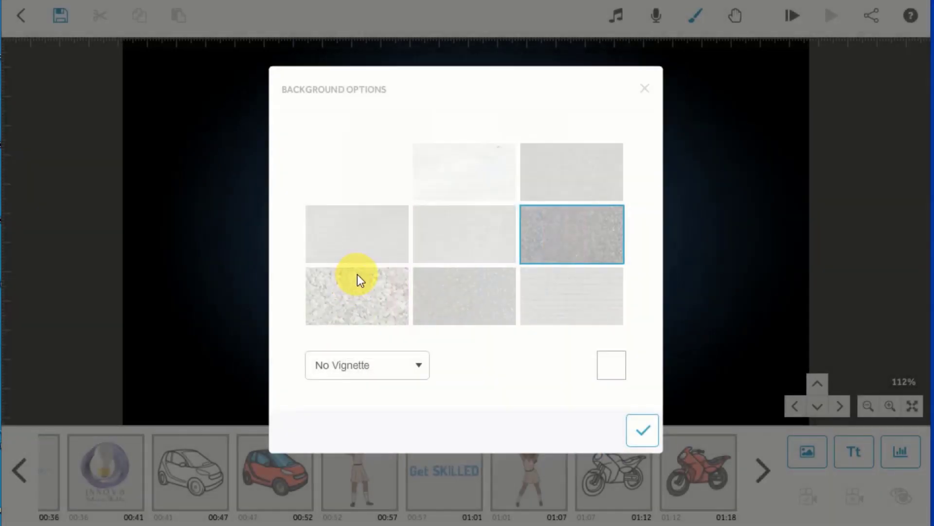
left_click(360, 185)
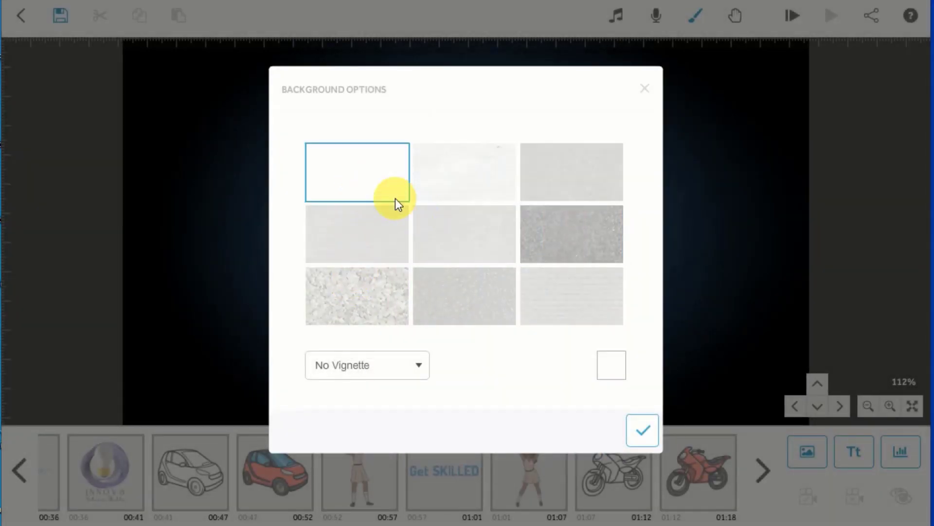
left_click(647, 432)
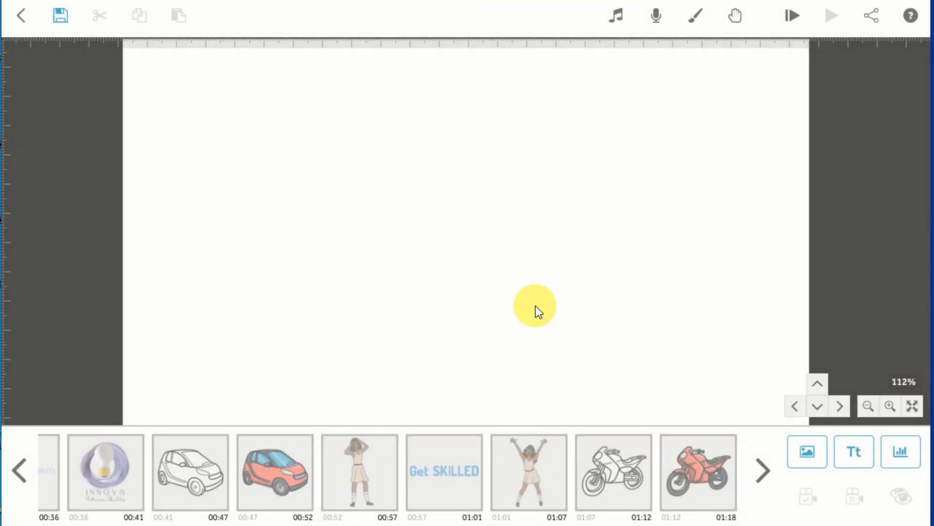
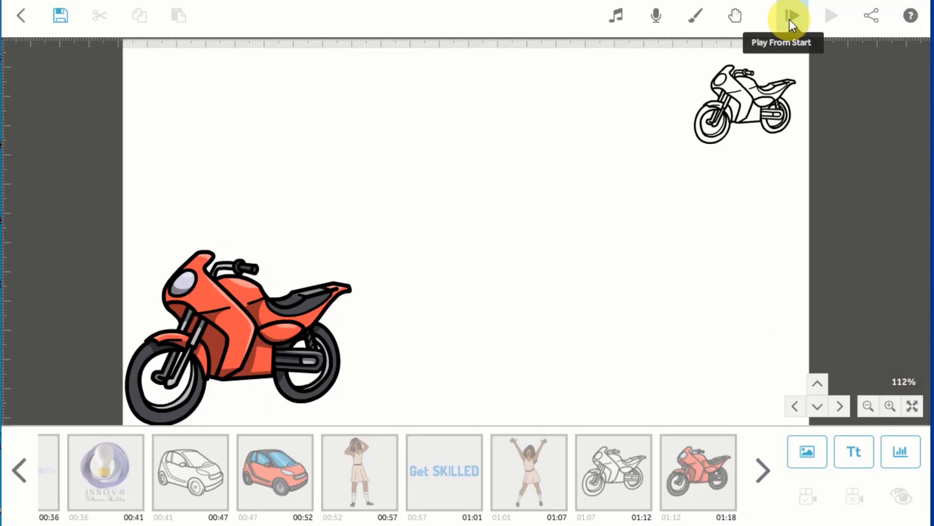
Add the recently used one-dollar bill image to an empty canvas area and place it in the upper left of the camera view
left_click_drag(738, 282, 282, 259)
left_click_drag(697, 268, 449, 285)
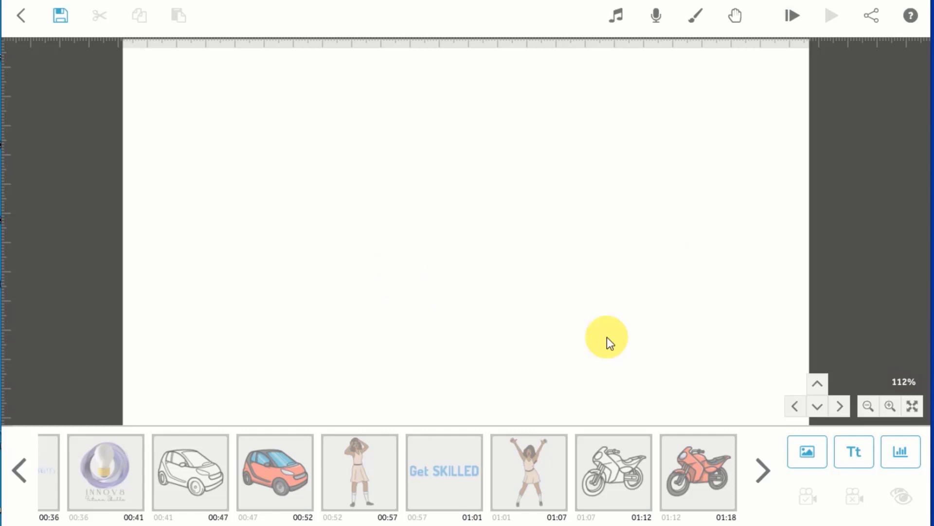
left_click(806, 452)
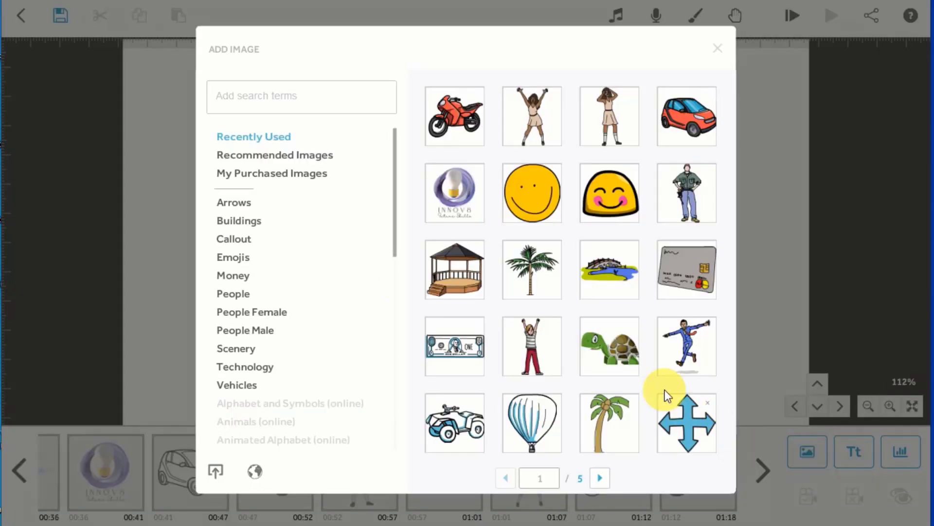
left_click(457, 346)
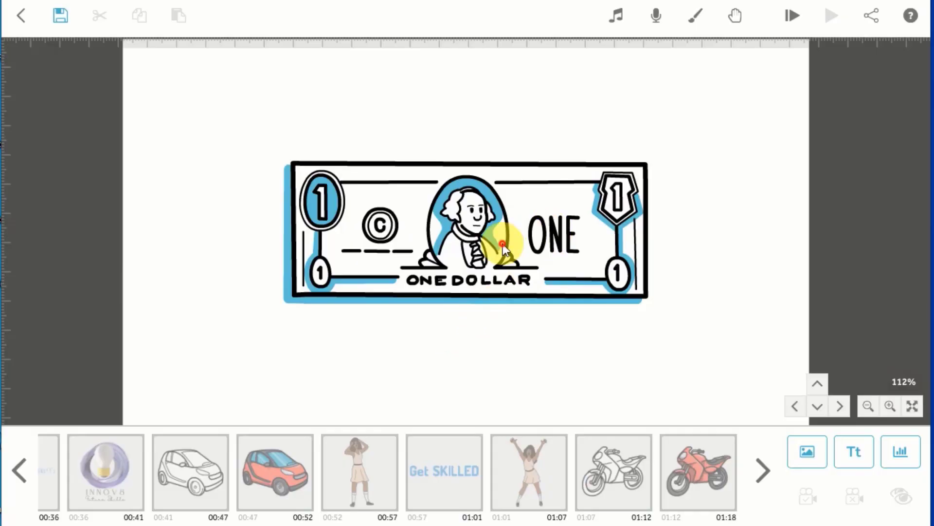
left_click_drag(503, 248, 361, 216)
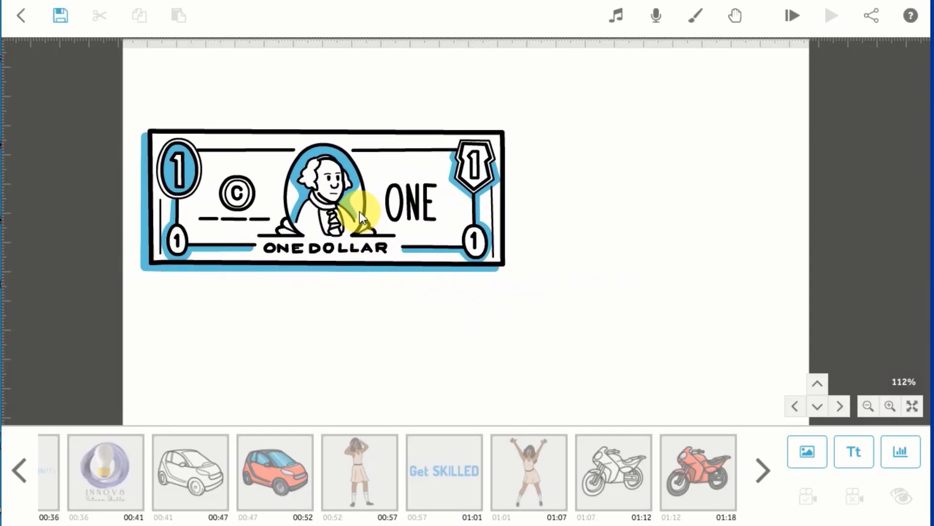
Make the dollar bill animate with a smooth Move In that enters straight up from below
double_click(413, 234)
left_click(506, 129)
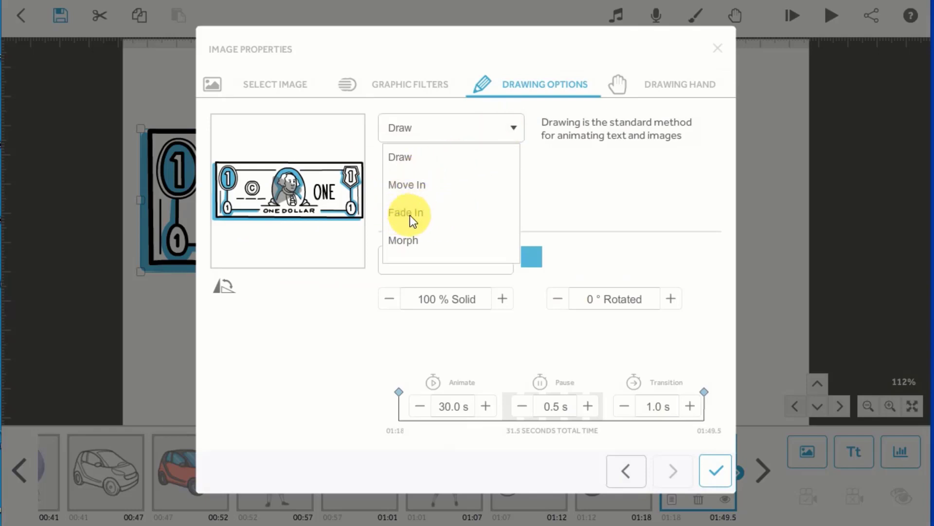
left_click(417, 184)
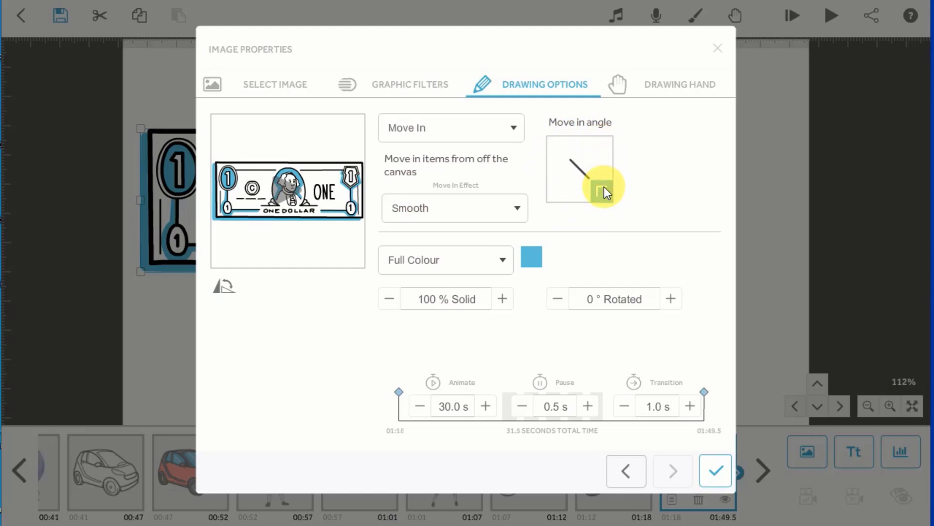
left_click_drag(568, 200, 567, 149)
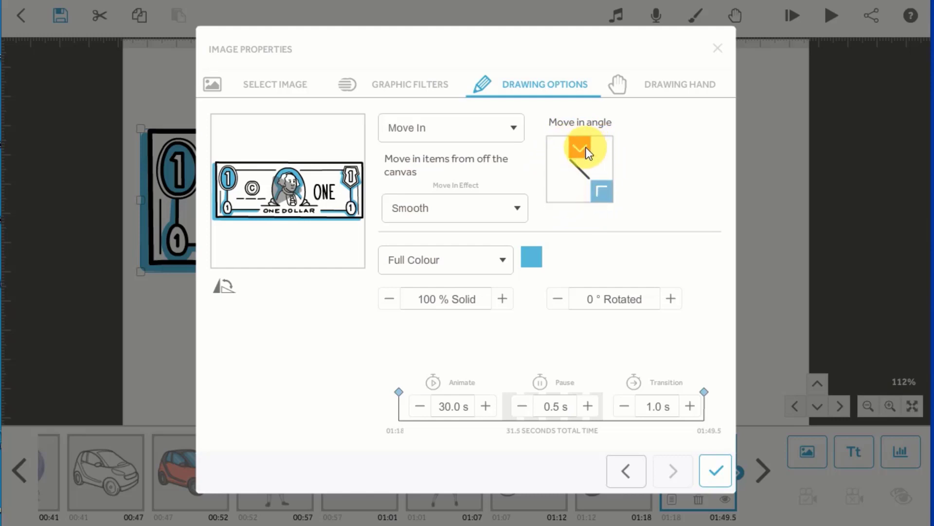
left_click(579, 193)
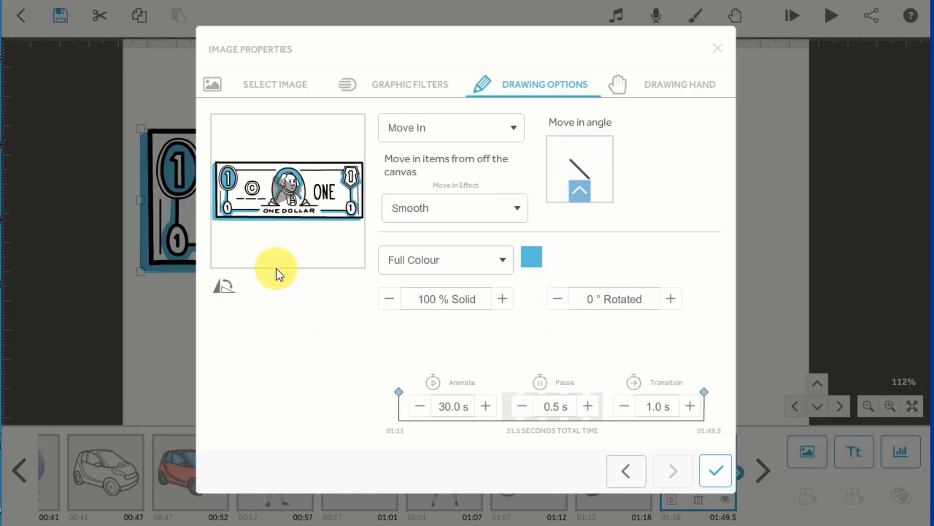
Set the dollar bill's animate time to 4 s and transition to 0.5 s, and set its camera to the current position
left_click(453, 406)
type("4")
left_click(509, 330)
left_click(621, 412)
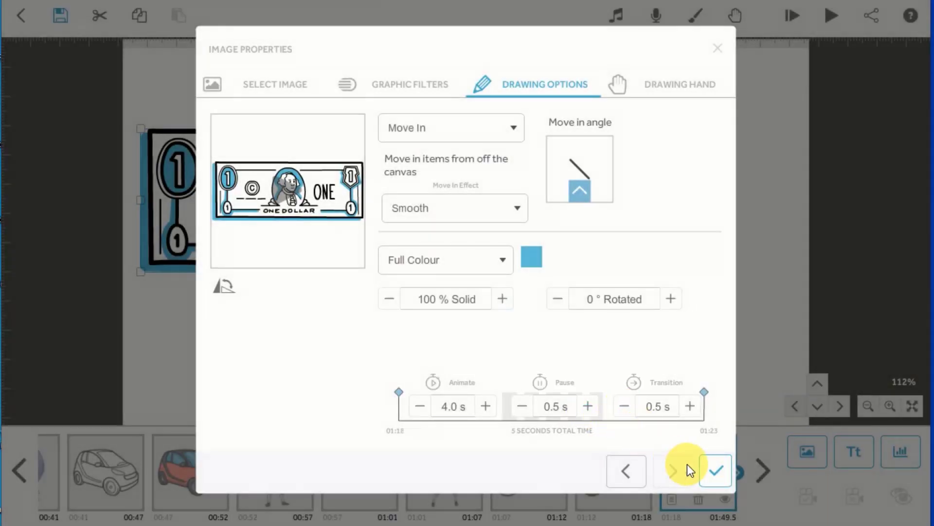
left_click(707, 473)
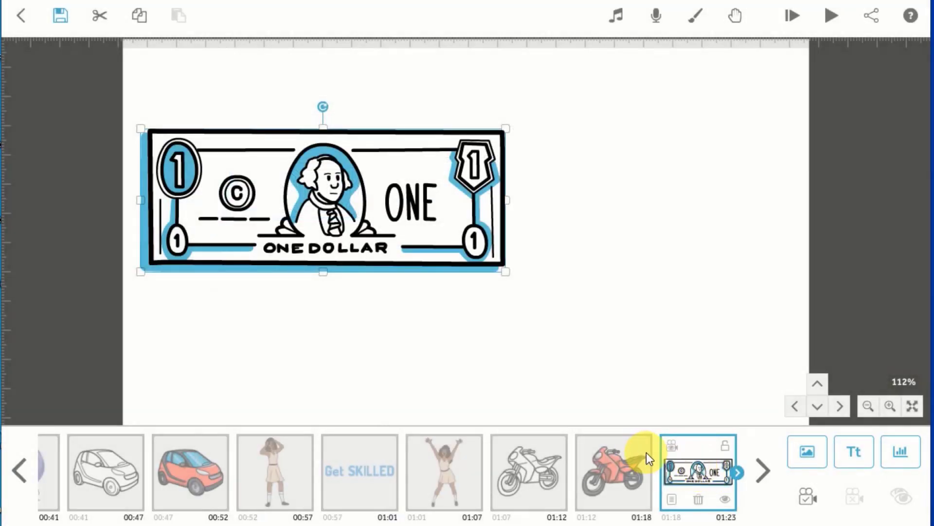
left_click(811, 498)
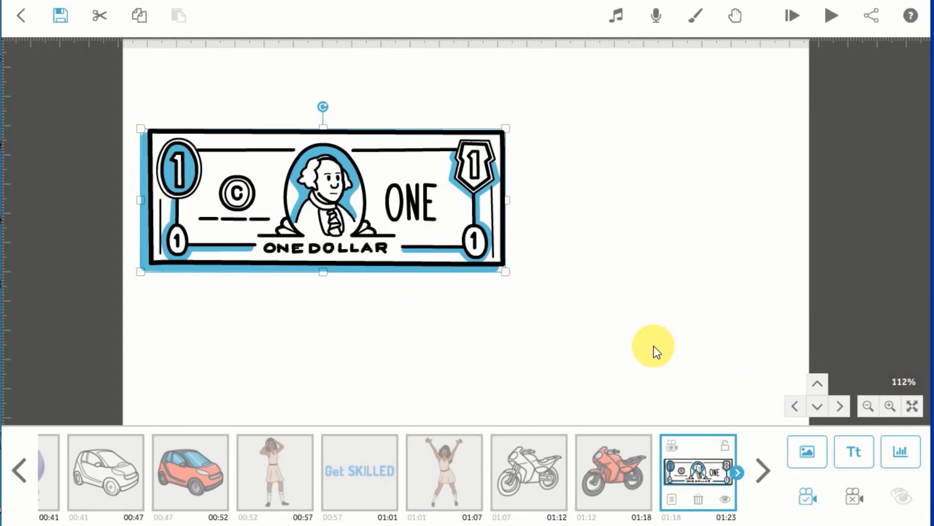
Preview the dollar bill's animation and add a smaller credit card image to its lower right
left_click(826, 24)
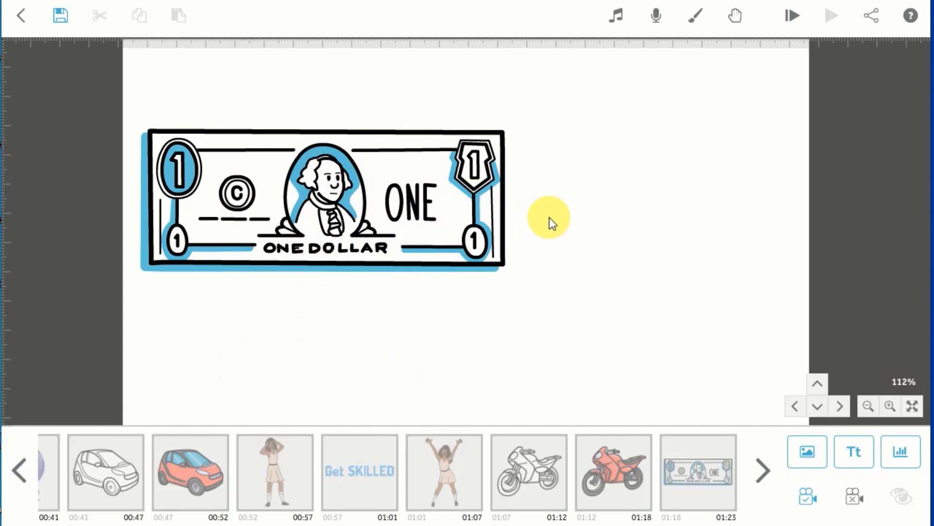
left_click(816, 454)
left_click(463, 349)
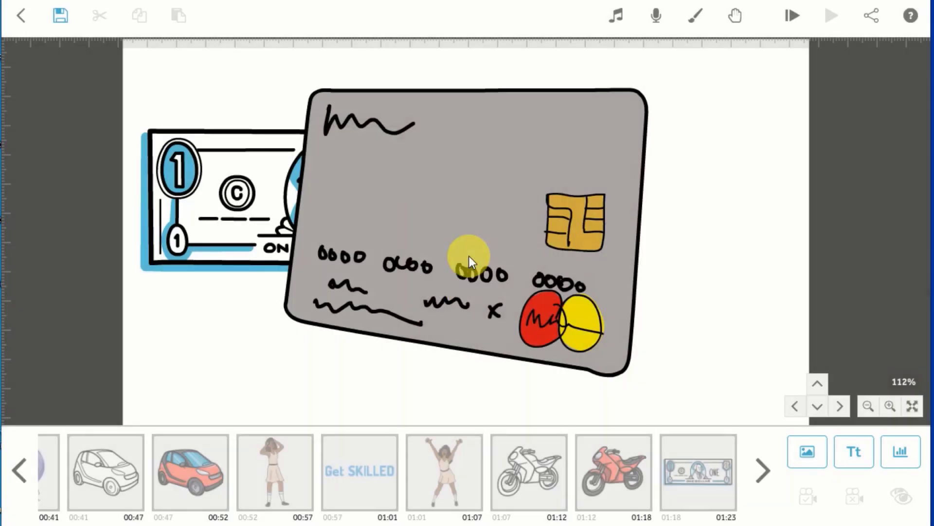
left_click(360, 168)
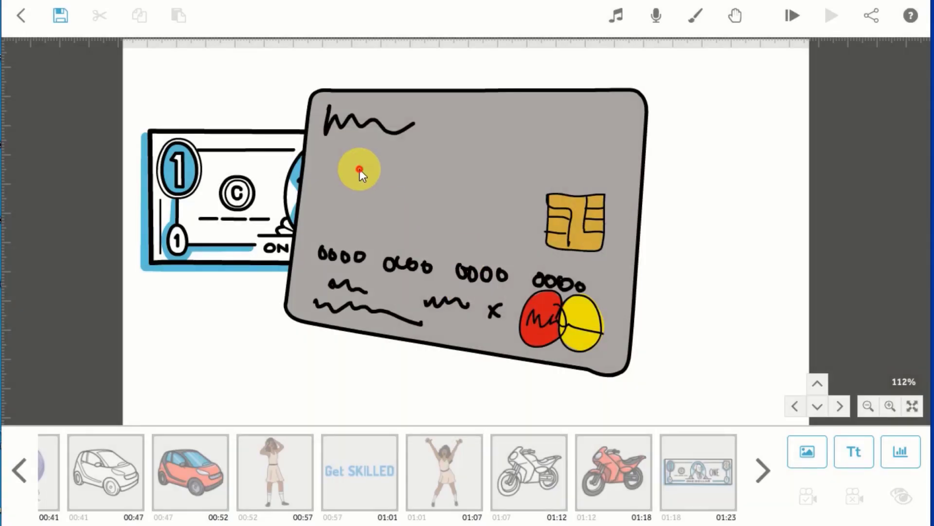
left_click_drag(284, 88, 384, 142)
left_click_drag(529, 250, 638, 317)
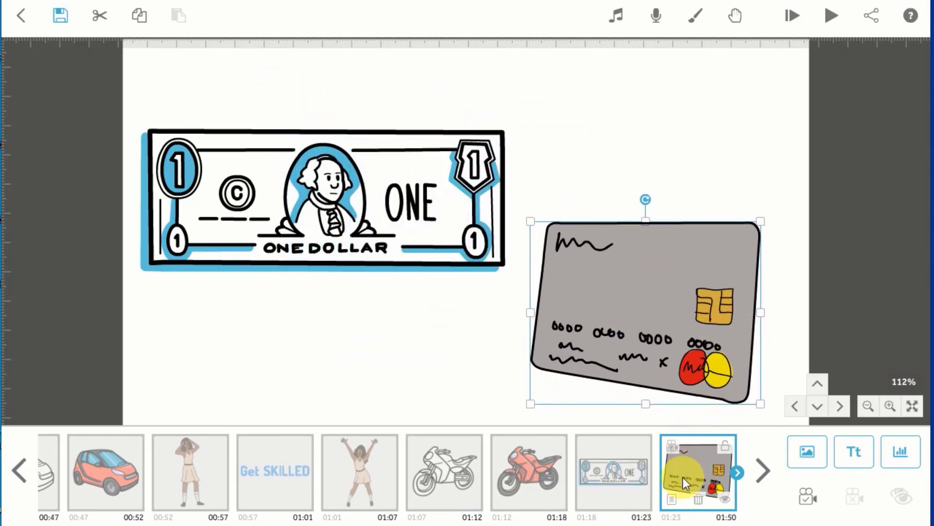
Make the credit card animate with a smooth Move In that enters straight down from above
left_click(674, 496)
left_click(500, 130)
left_click(395, 186)
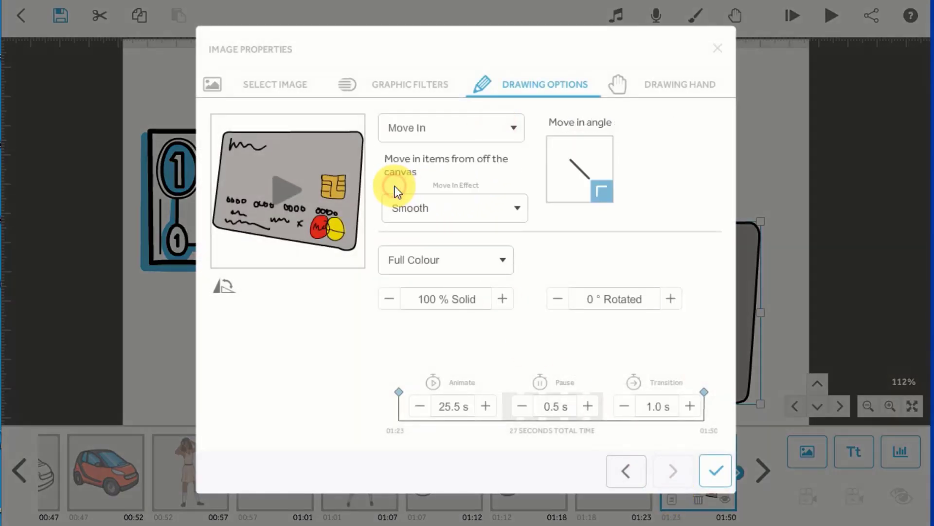
left_click(576, 142)
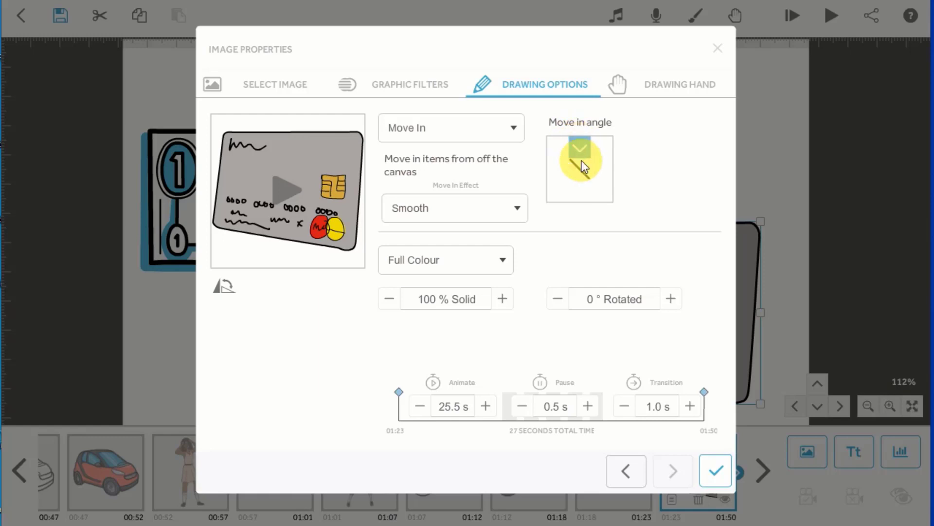
left_click(578, 143)
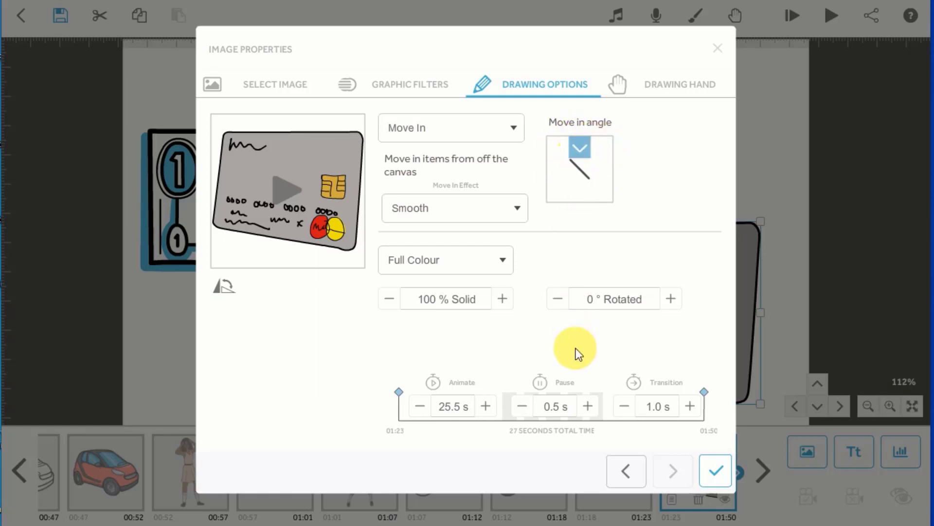
Set the credit card's animate time to 4 s and transition to 0.5 s, and set its camera to the current position
left_click(453, 405)
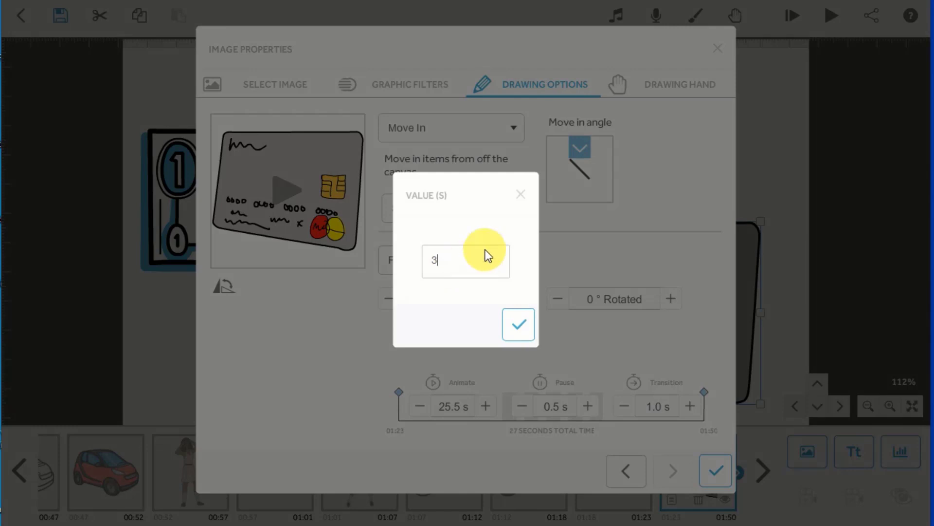
left_click(518, 321)
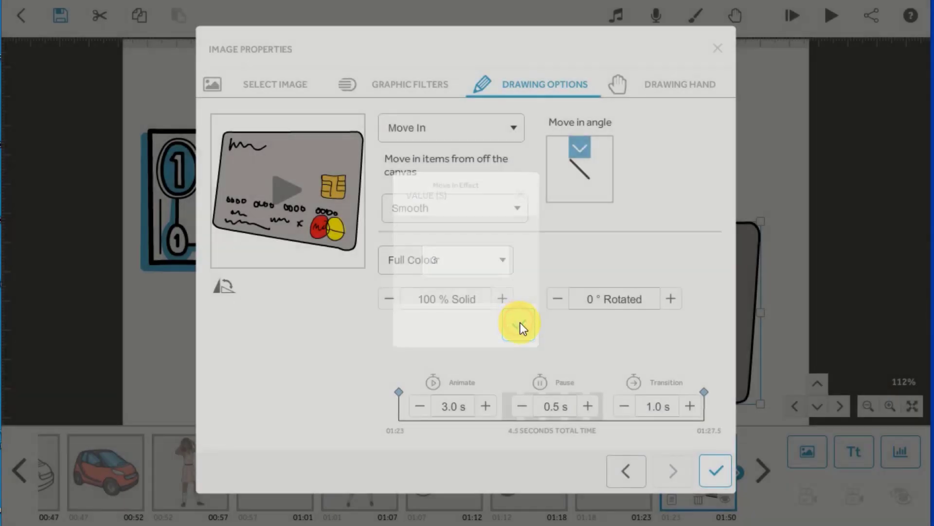
left_click(468, 406)
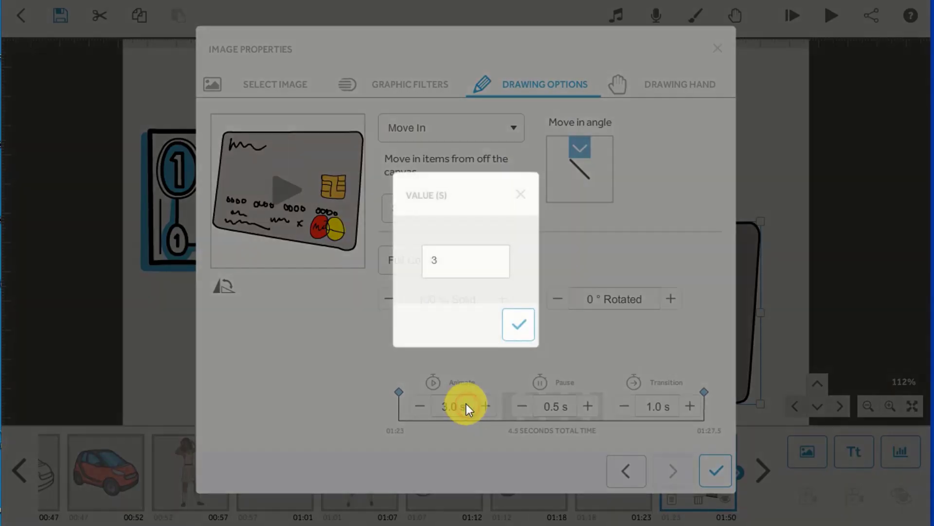
left_click(517, 199)
left_click(491, 404)
left_click(491, 403)
left_click(632, 408)
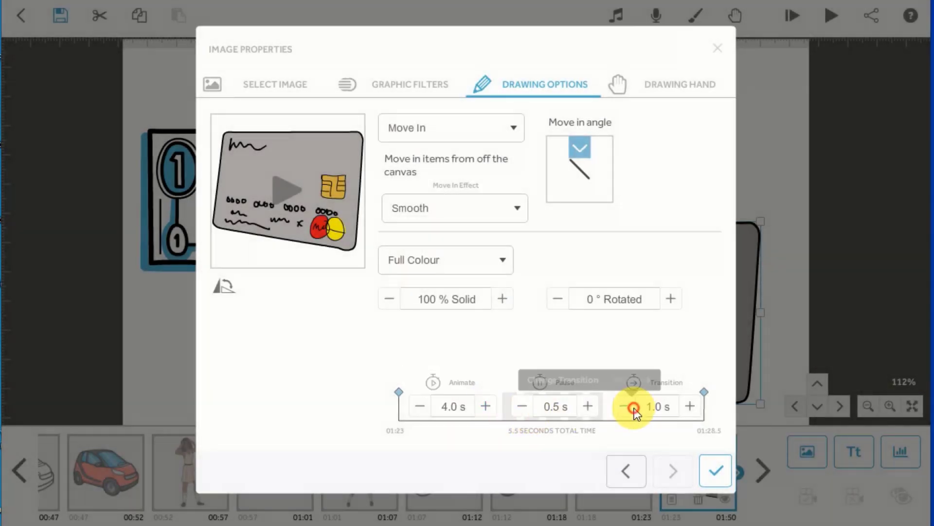
left_click(728, 480)
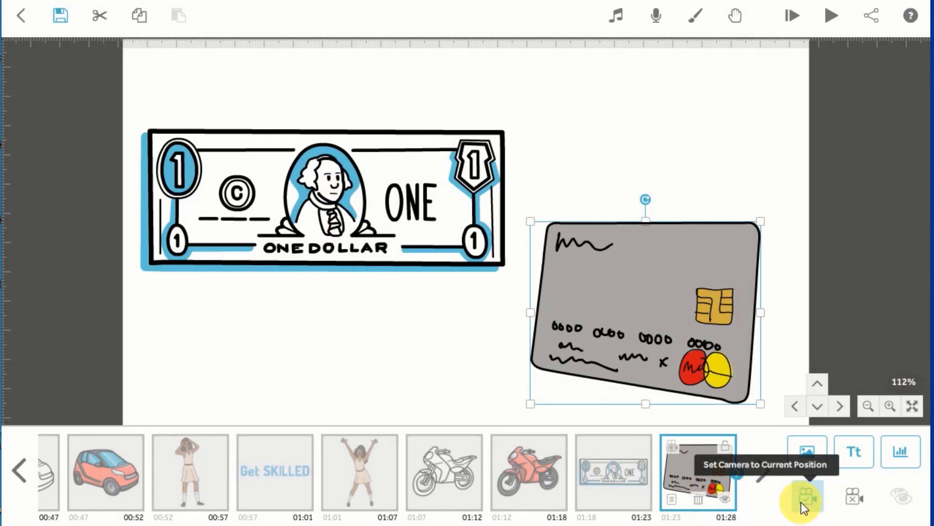
left_click(443, 194)
Set the credit card's drawing hand to No Hand and preview its move-in animation
left_click(832, 15)
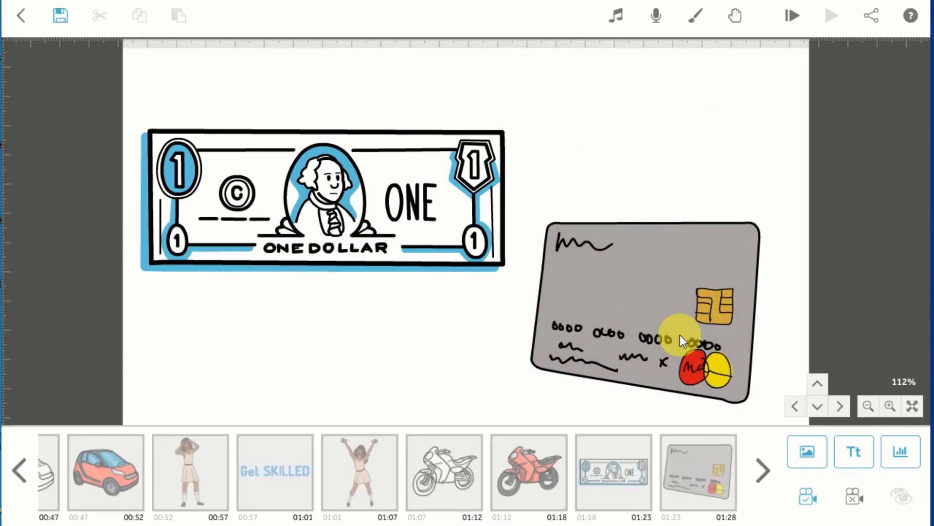
left_click(679, 335)
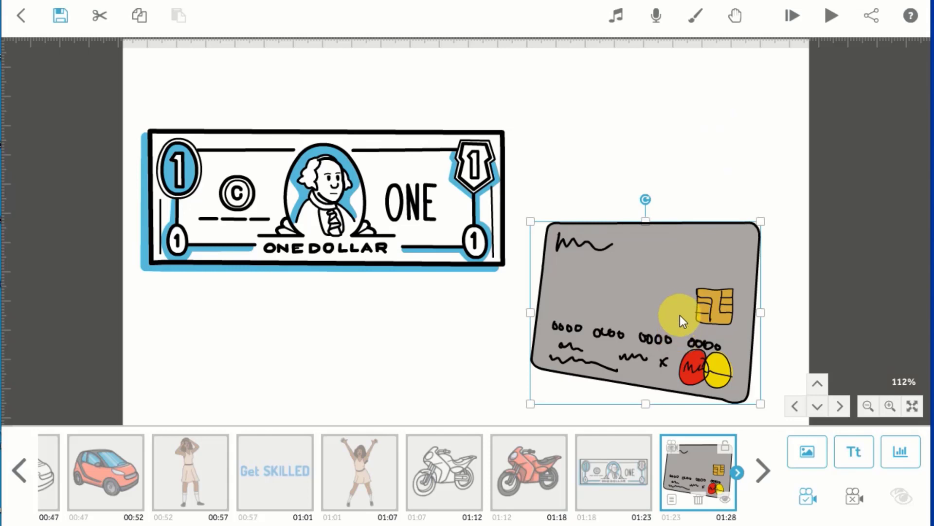
left_click(669, 502)
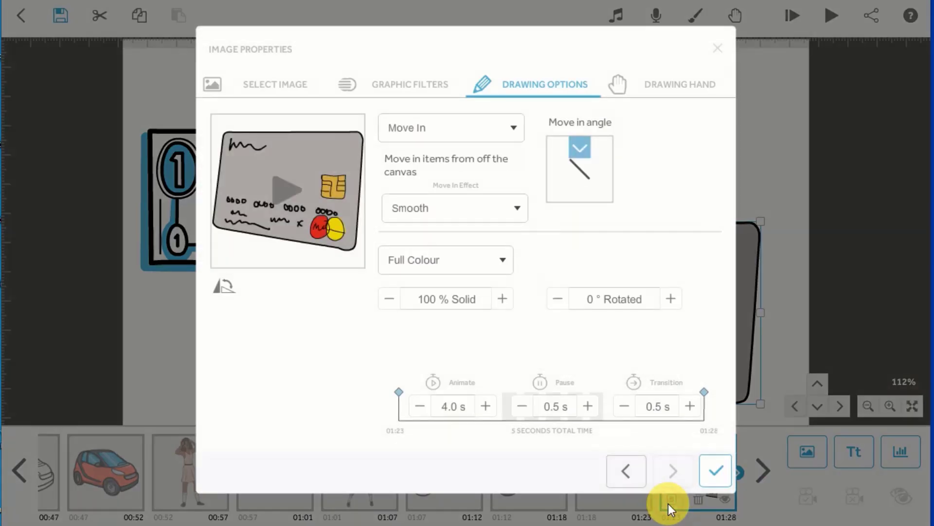
left_click(688, 85)
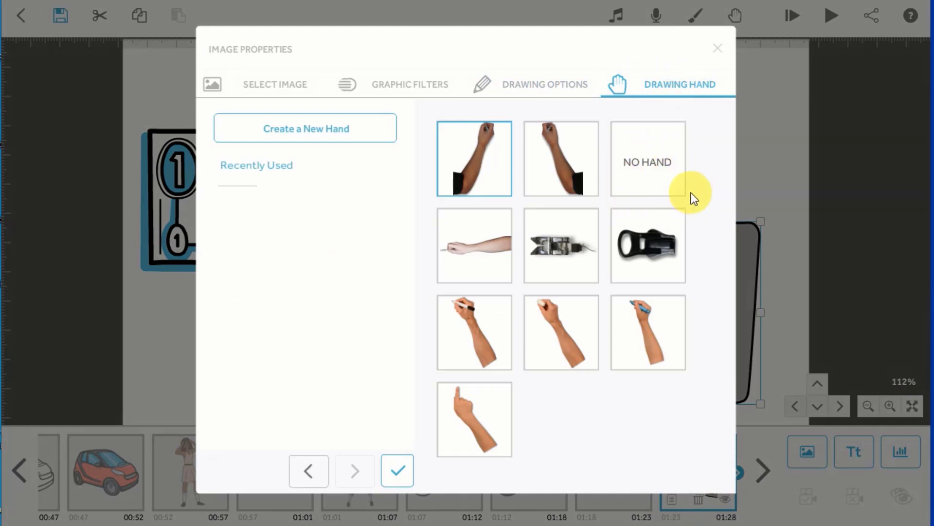
left_click(656, 175)
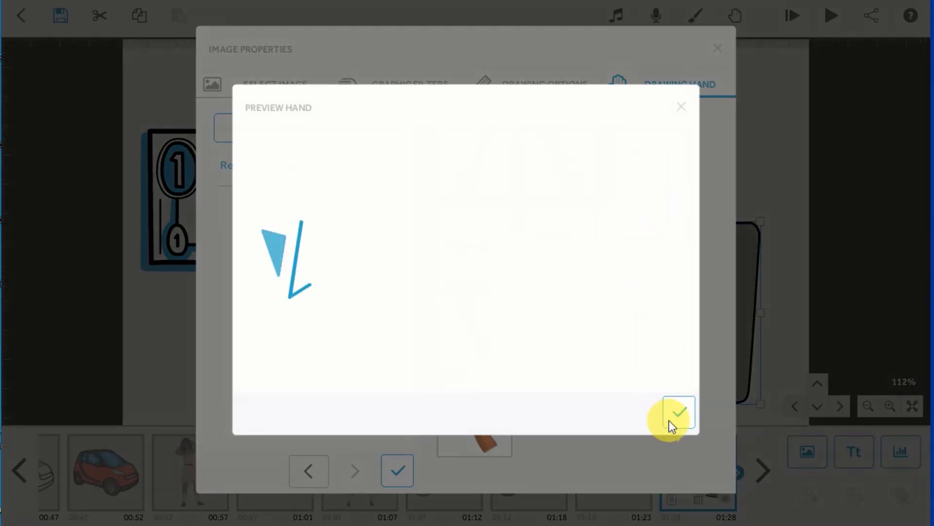
left_click(678, 414)
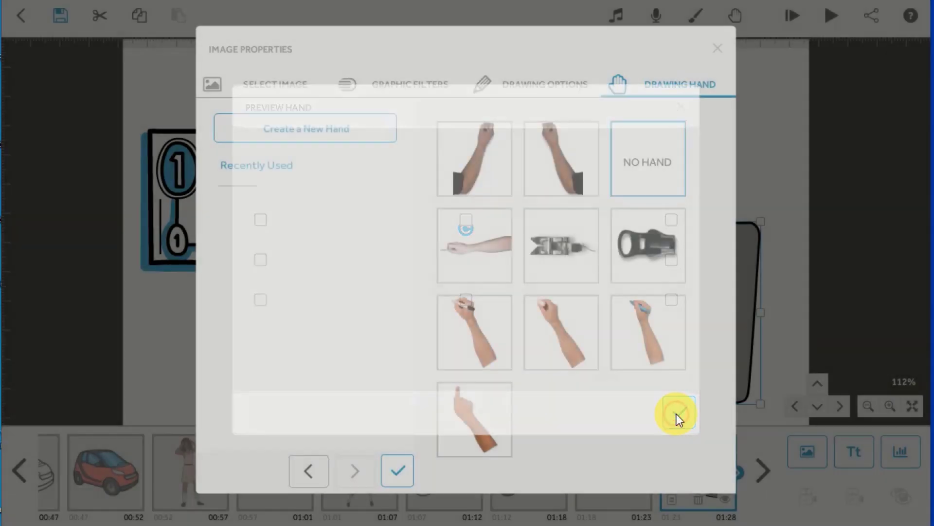
left_click(405, 472)
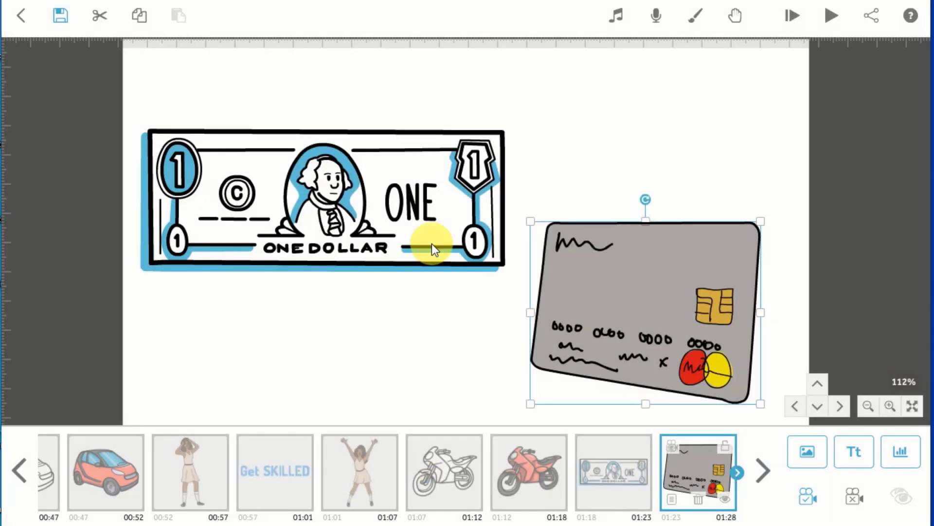
left_click(830, 19)
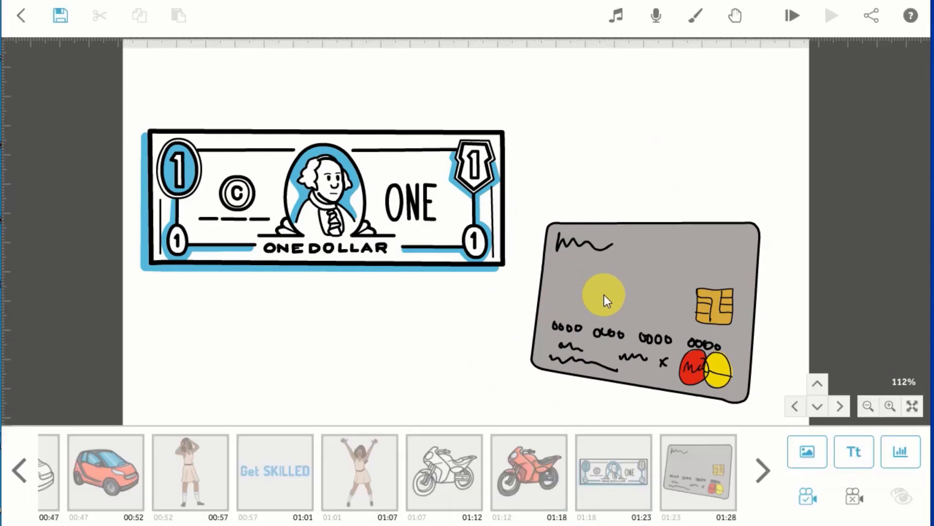
Add the recently used bridge and river image to an empty area of the canvas
left_click(744, 94)
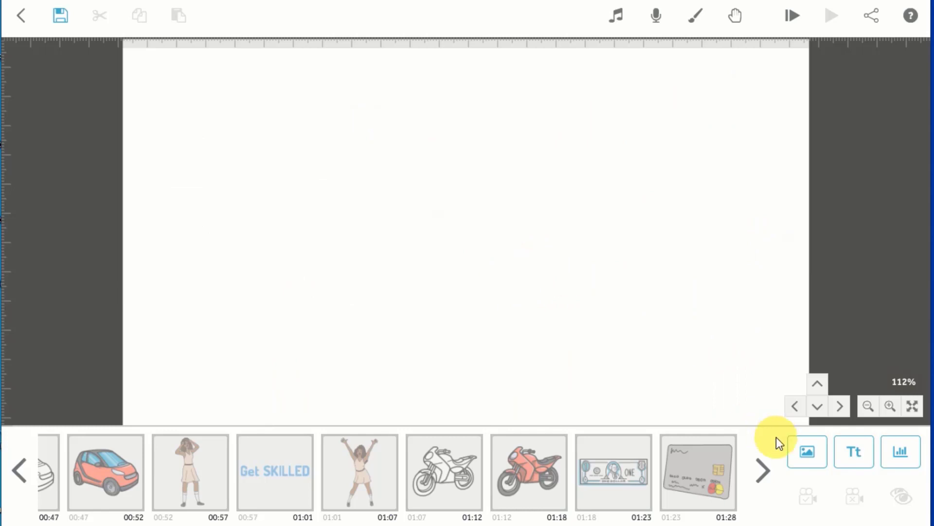
left_click(807, 453)
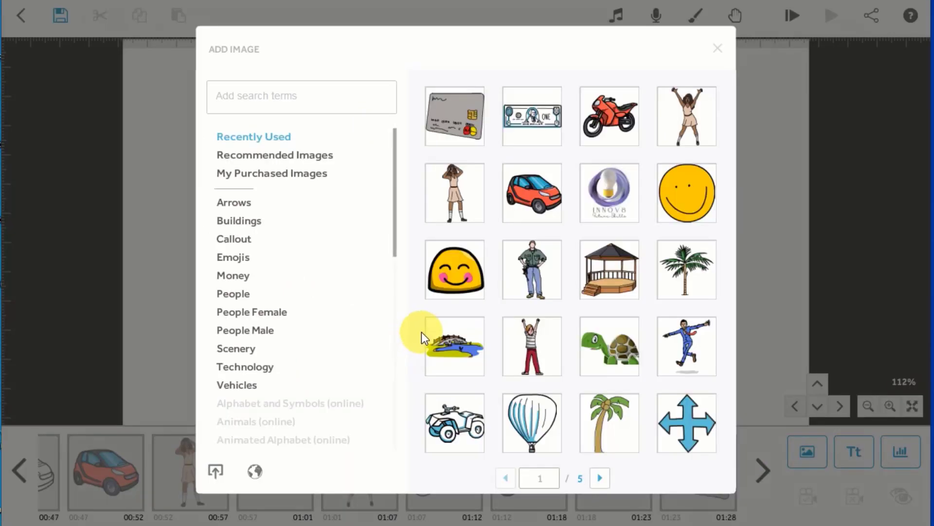
left_click(446, 343)
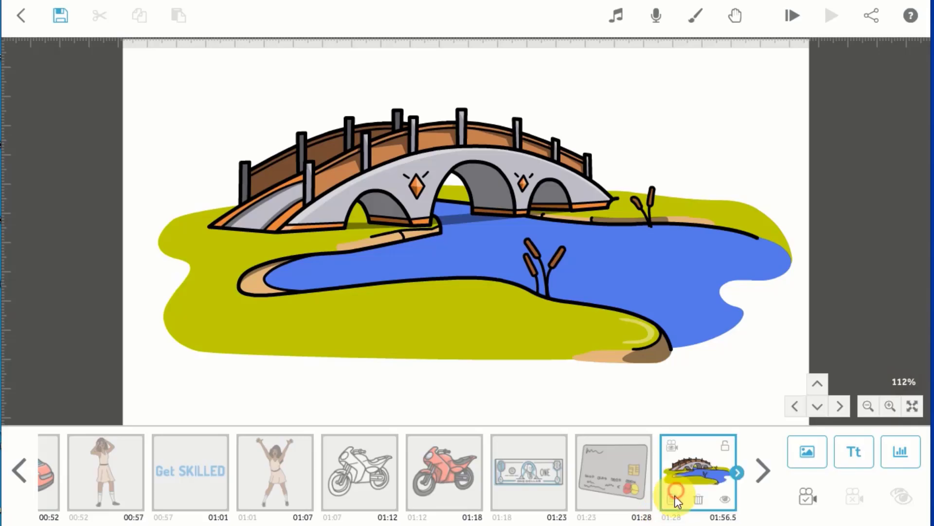
Make the bridge image Fade In over 4 s with a 0.5 s transition, and set its camera to the current position
left_click(672, 503)
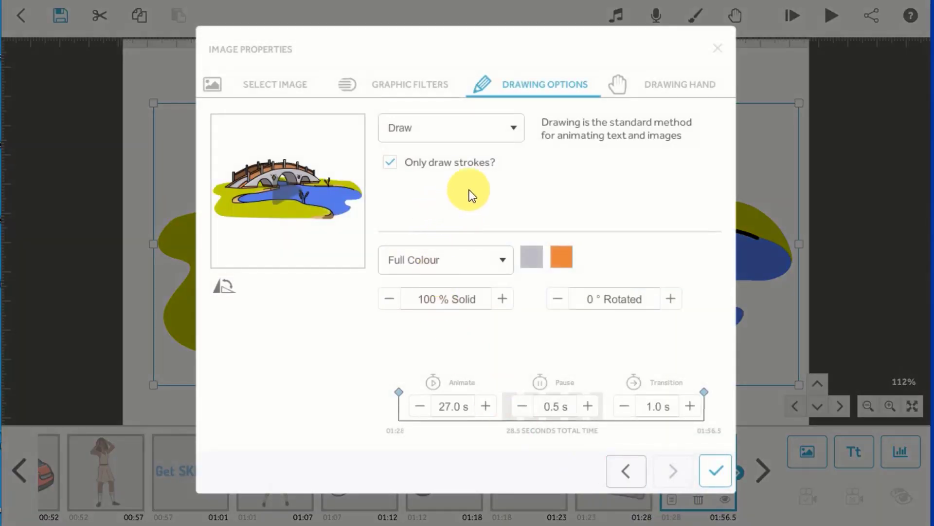
left_click(492, 128)
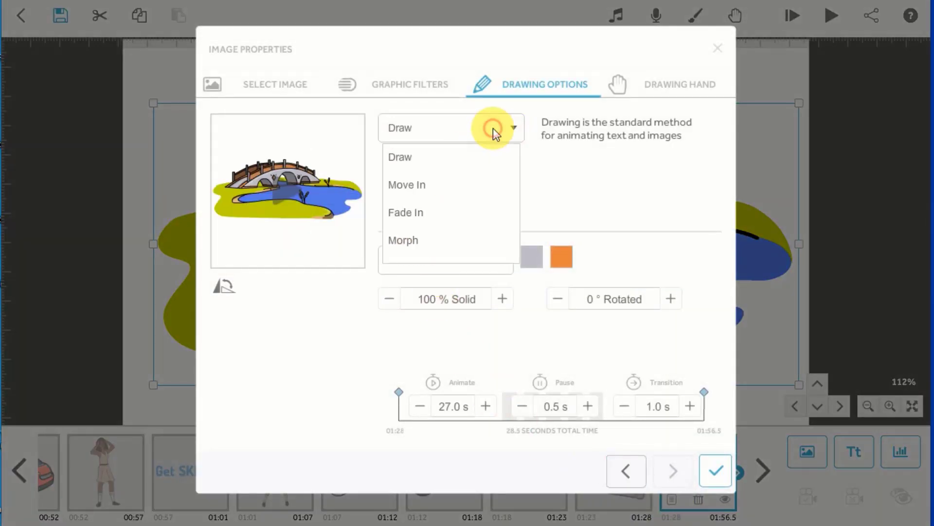
left_click(420, 214)
left_click(437, 402)
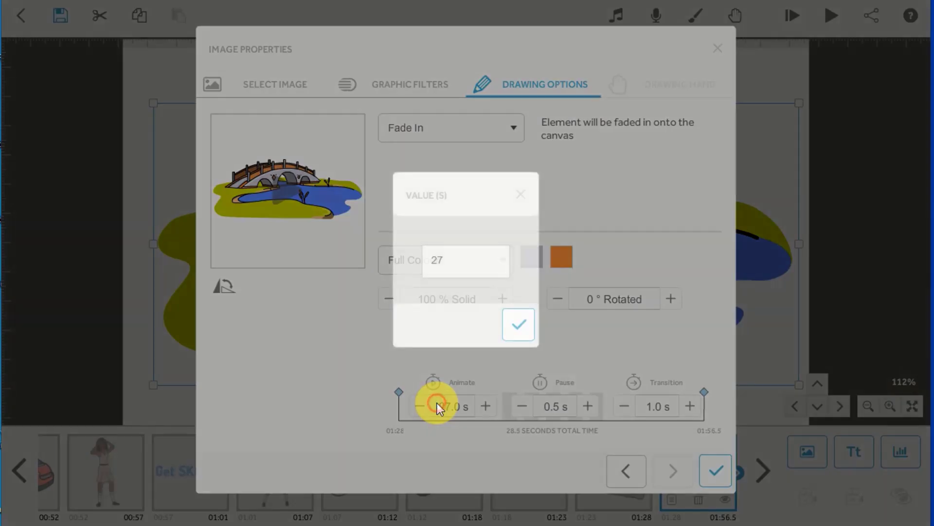
type("4")
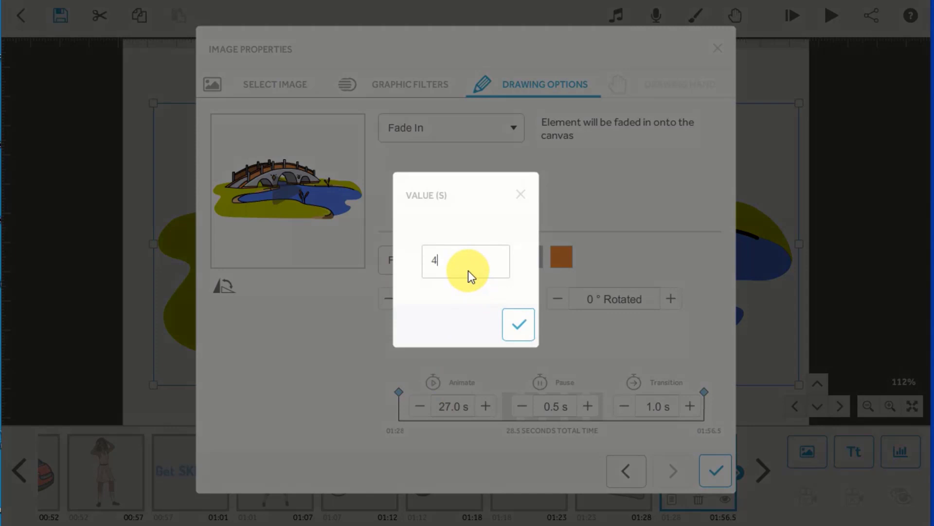
left_click(509, 325)
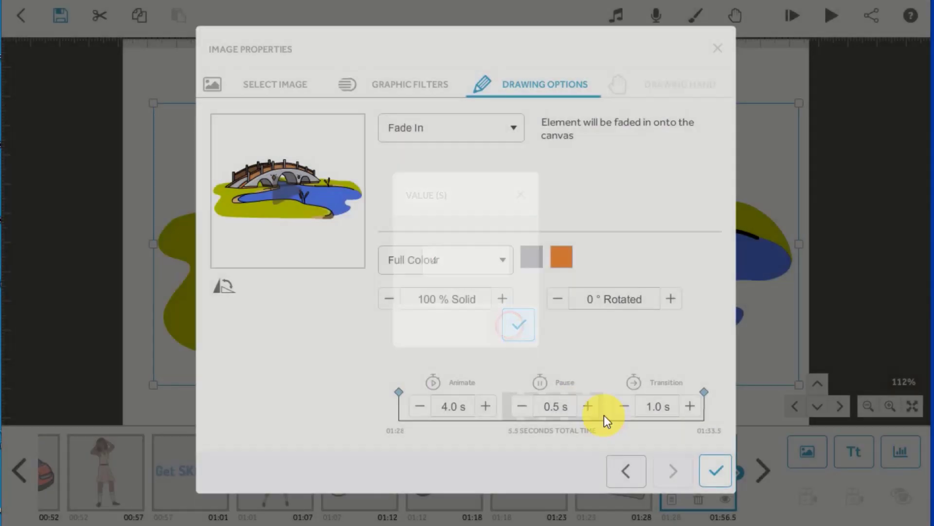
left_click(621, 409)
left_click(719, 467)
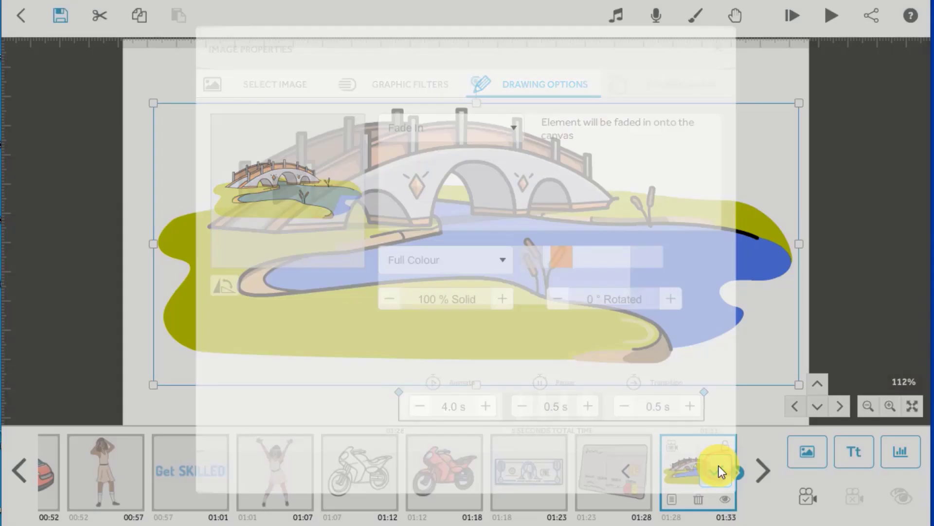
left_click(810, 501)
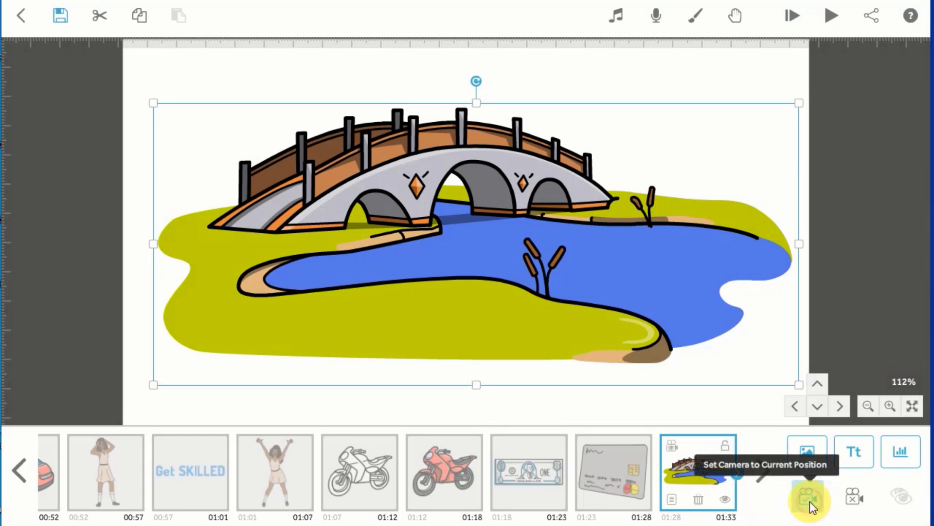
Preview the animation from the credit card through the bridge scene's fade-in
left_click(738, 80)
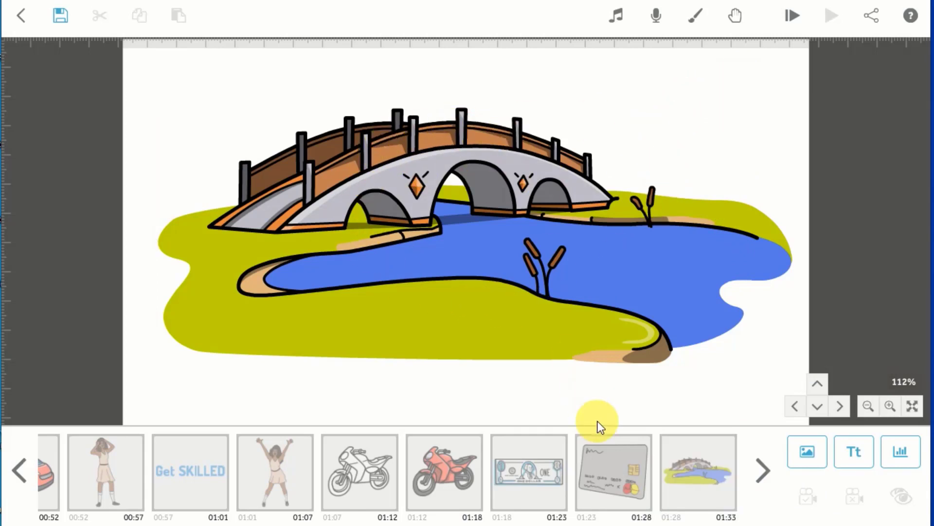
left_click(606, 469)
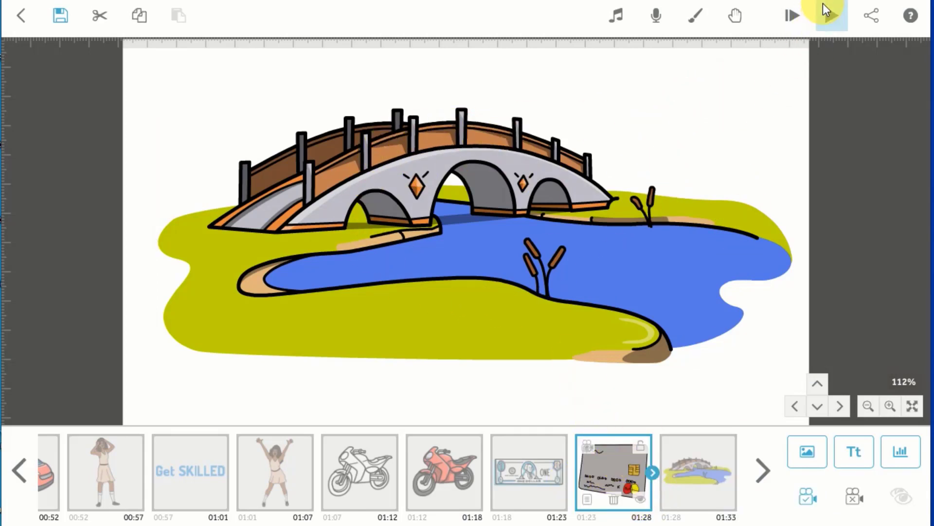
left_click(832, 20)
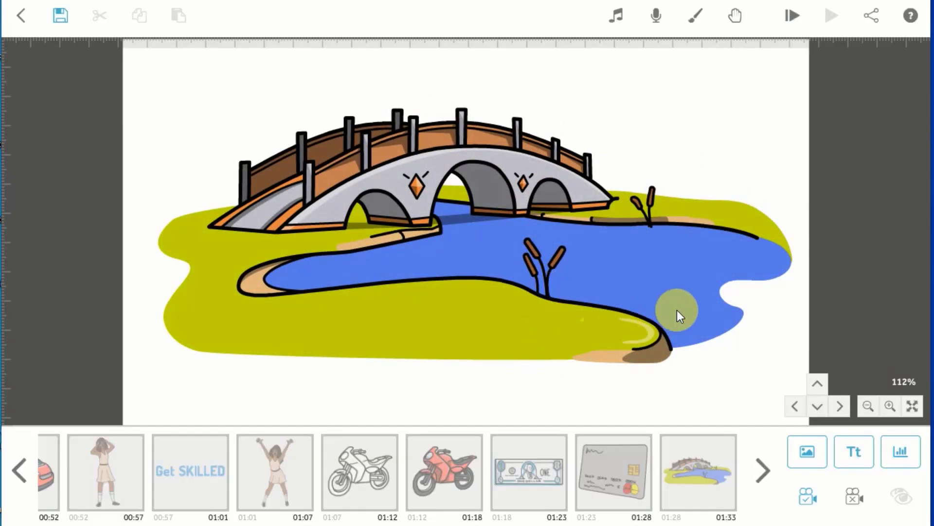
Add the recently used green palm tree image, shrink it, and place it on the far riverbank beside the bridge
left_click(816, 448)
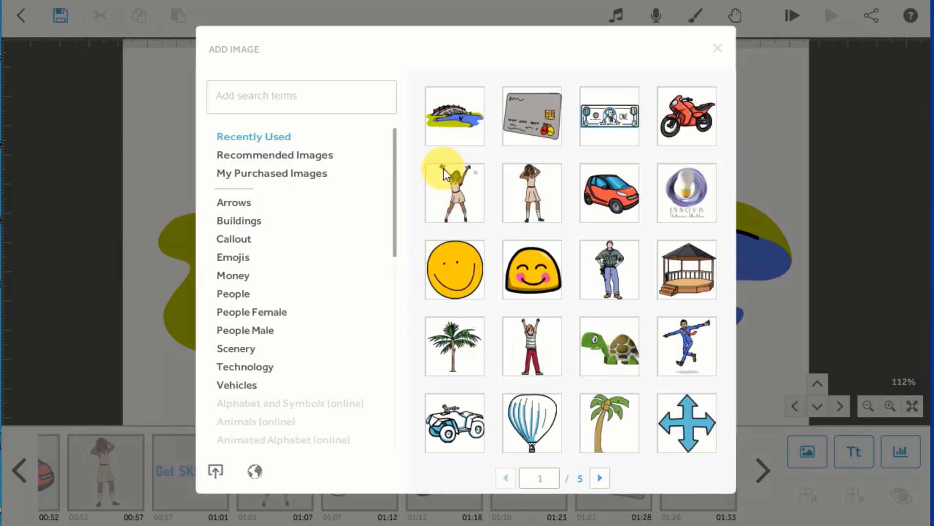
left_click(459, 351)
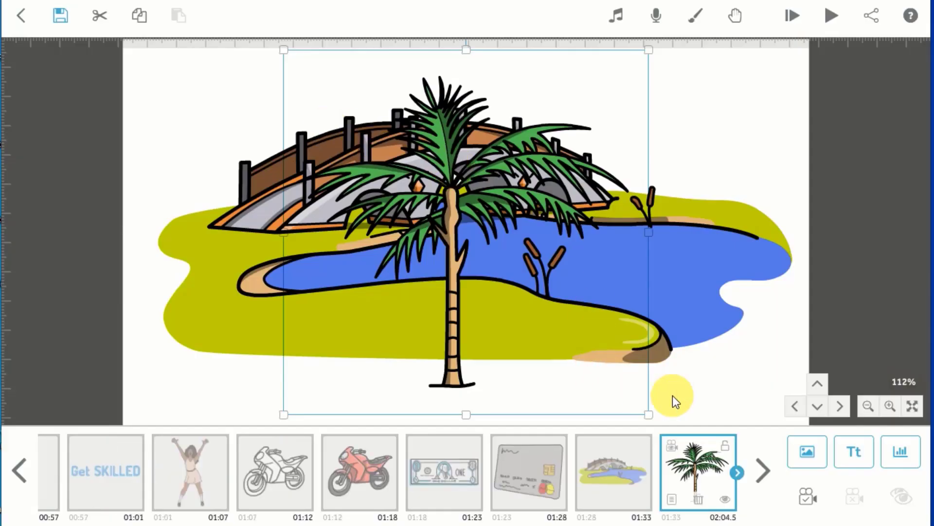
left_click_drag(647, 414, 541, 314)
left_click_drag(488, 218, 681, 137)
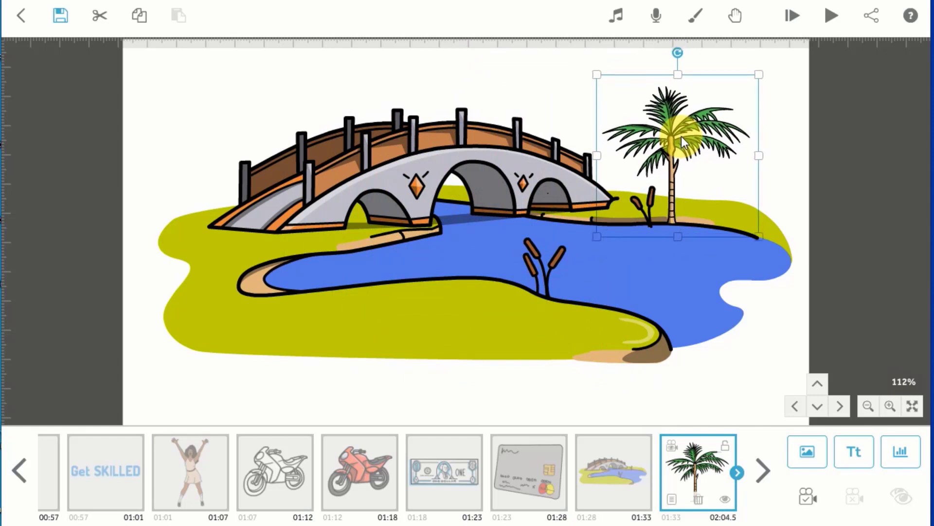
Make the palm tree Fade In with a 3 s animate time and a 0.5 s transition
left_click(673, 495)
left_click(491, 129)
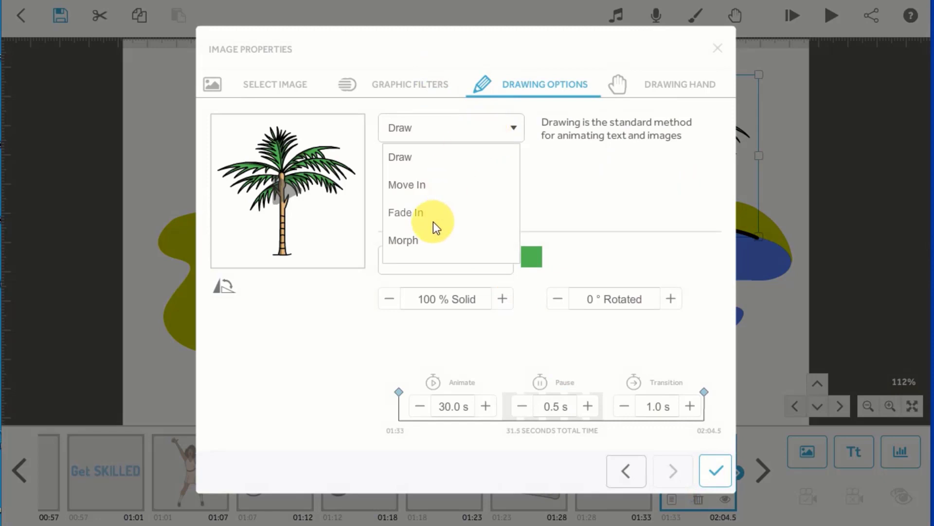
left_click(404, 213)
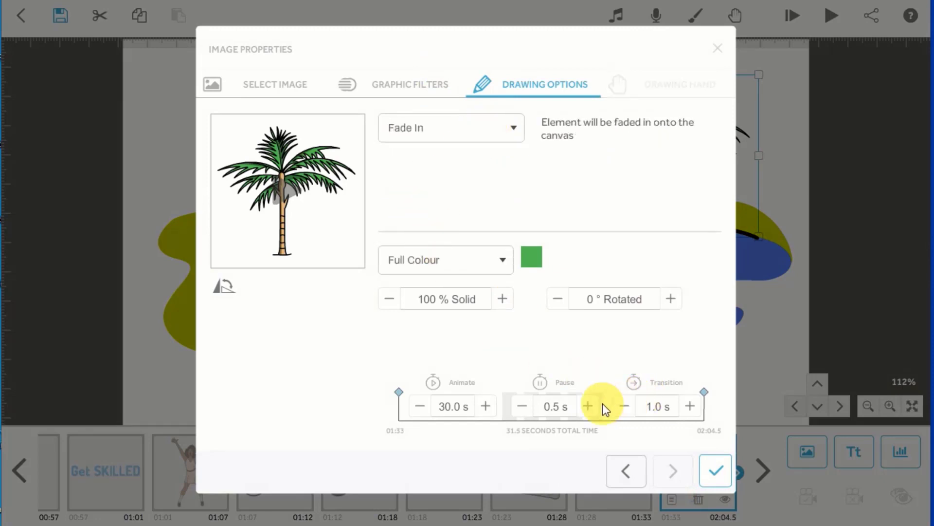
left_click(459, 406)
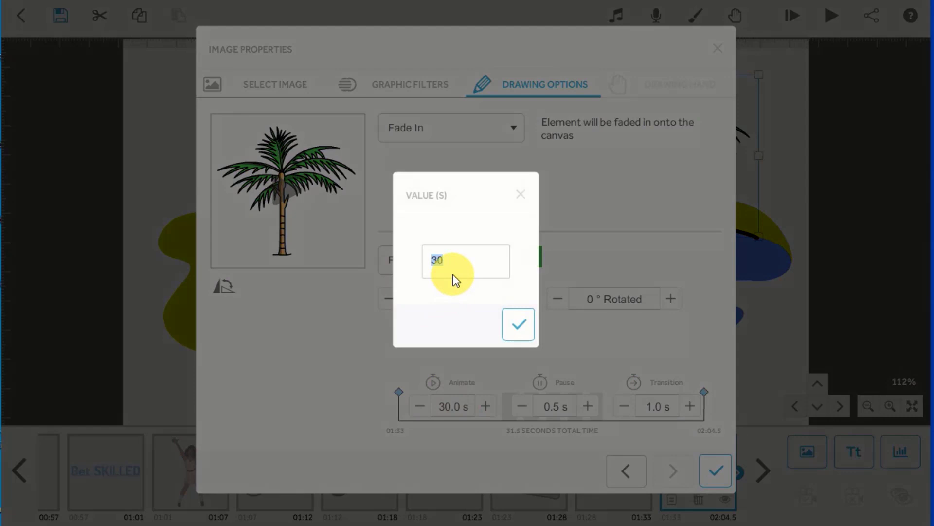
type("3")
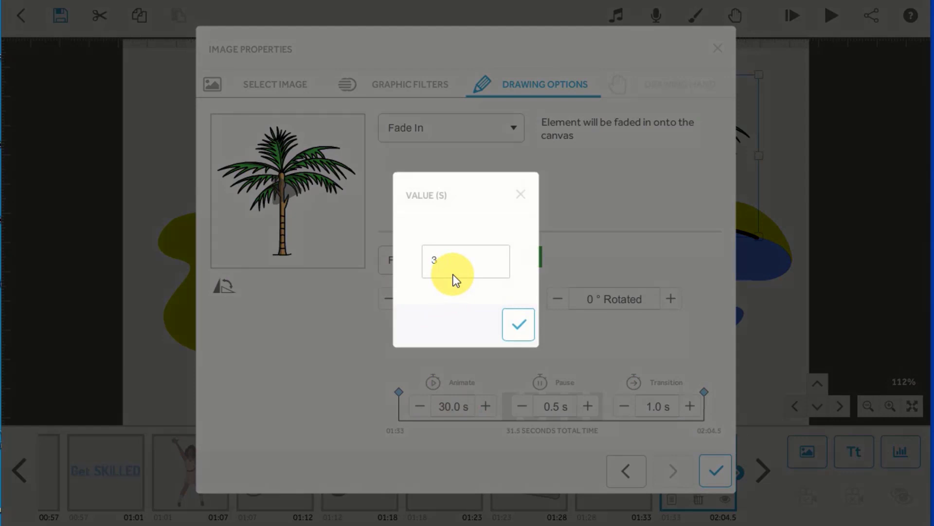
left_click(519, 324)
left_click(624, 406)
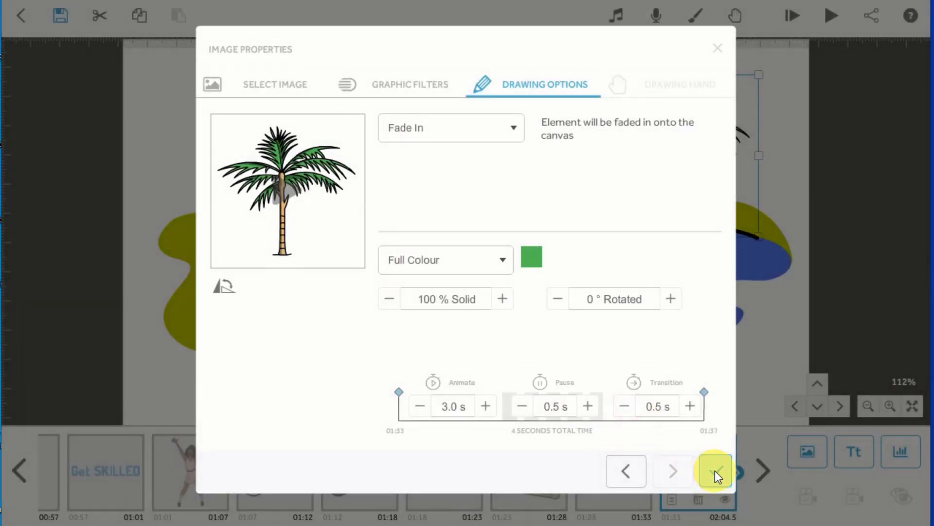
left_click(714, 470)
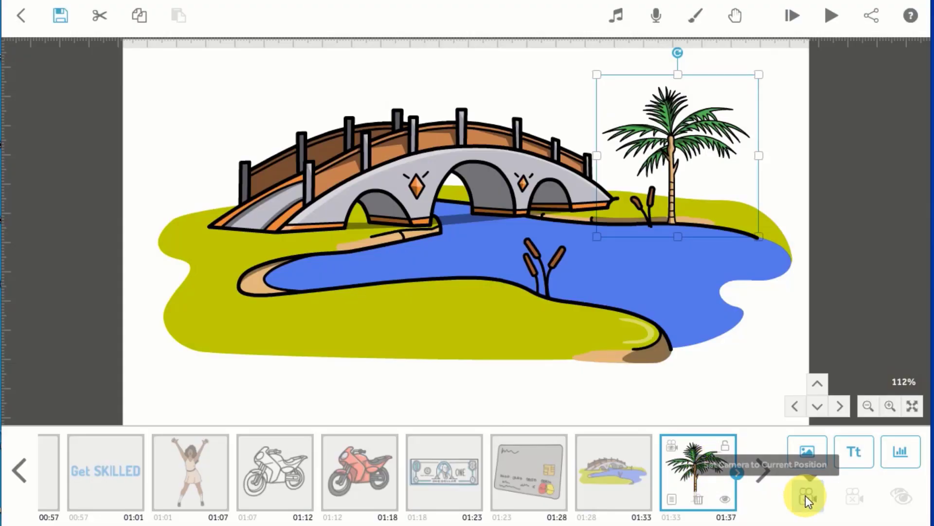
Set the palm tree's camera to the current position and preview the animation from the bridge scene
left_click(805, 496)
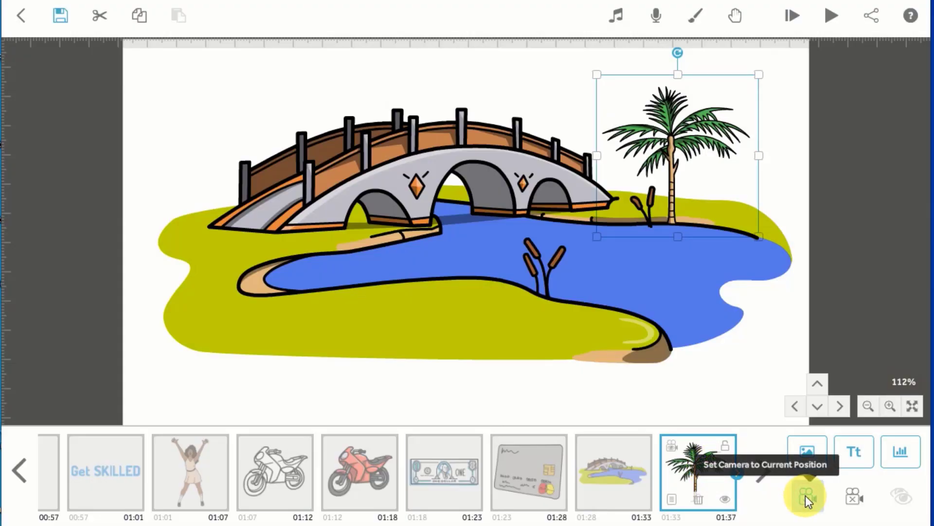
left_click(624, 454)
left_click(830, 15)
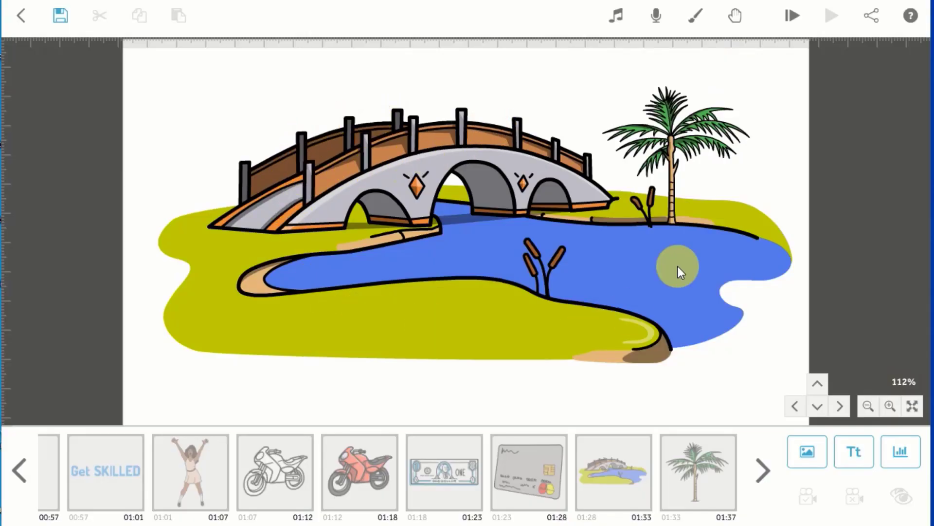
Set up a video file download of the scribe in Windows WMV format at 1080 (Full HD) size
left_click(872, 16)
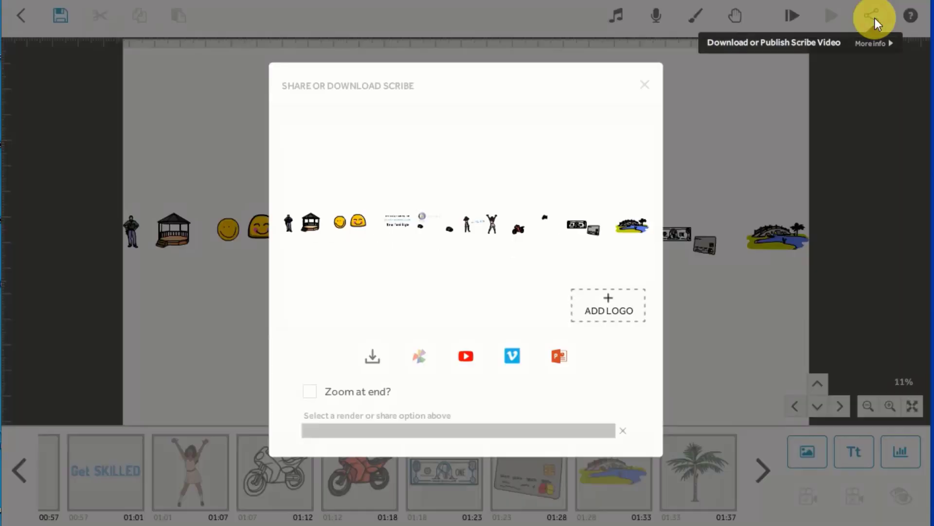
left_click(371, 355)
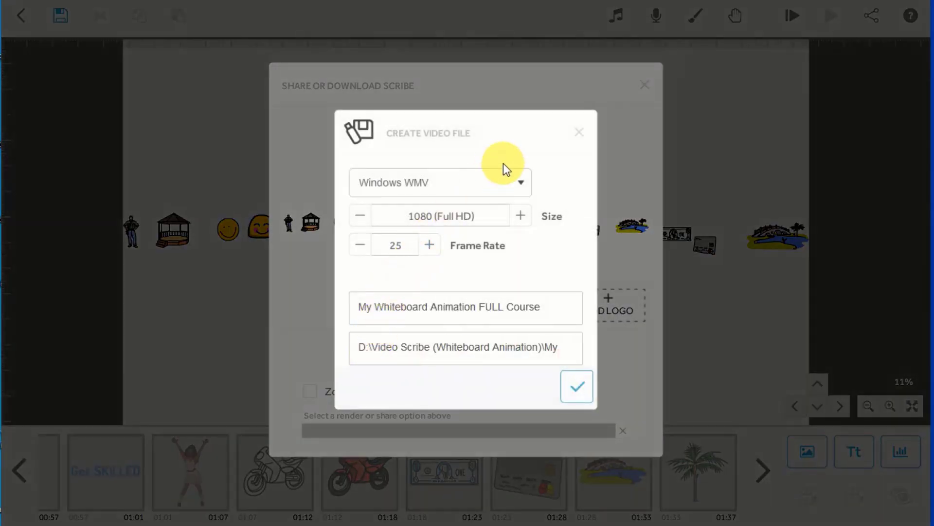
left_click(487, 192)
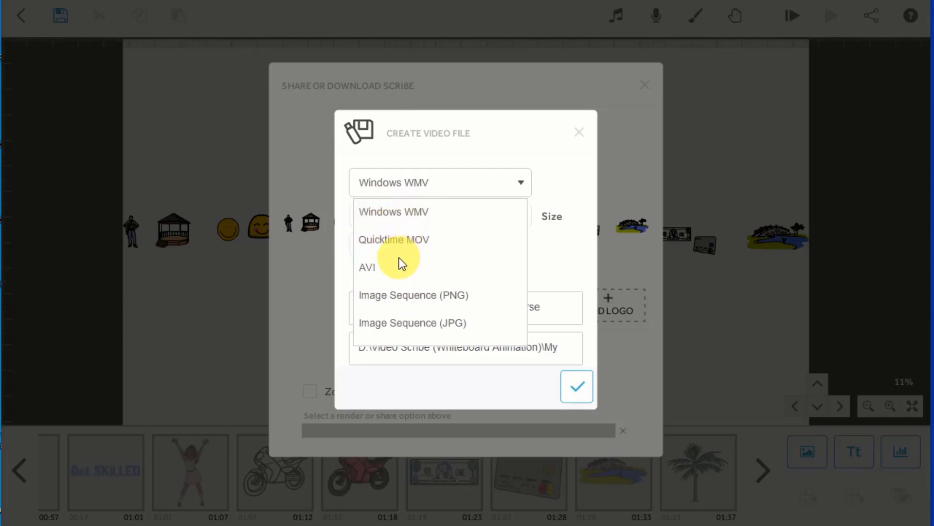
left_click(414, 212)
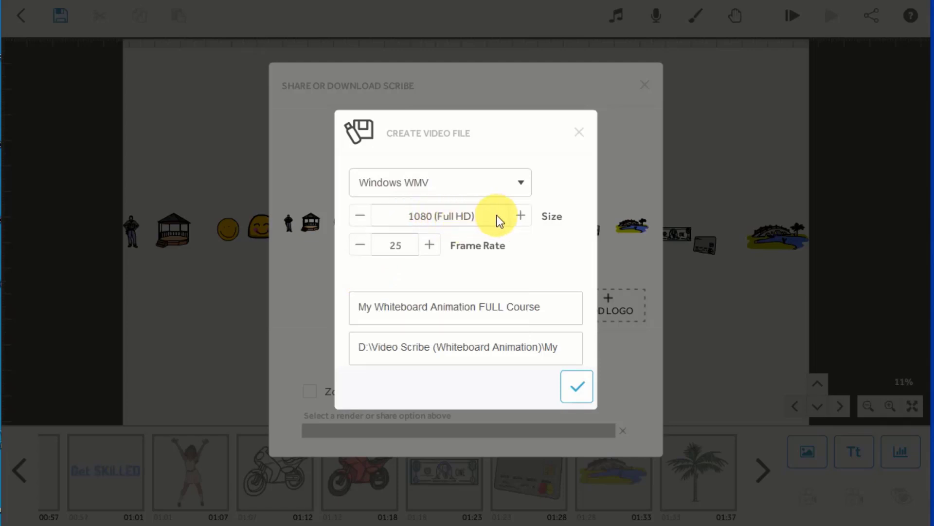
left_click(523, 217)
left_click(524, 217)
left_click(523, 217)
left_click(520, 216)
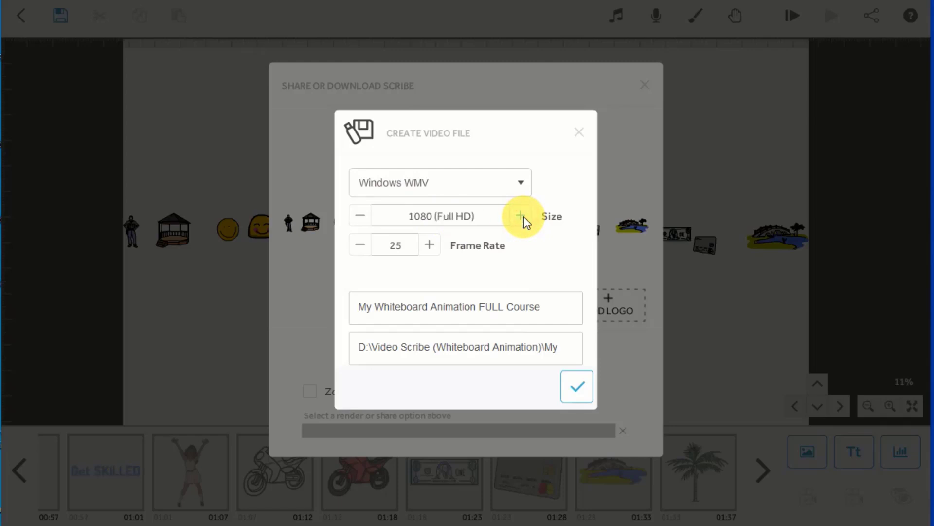
Try a frame rate of 35, set it back to 25, and create the video file "My Whiteboard Animation FULL Course"
left_click(429, 246)
left_click(429, 245)
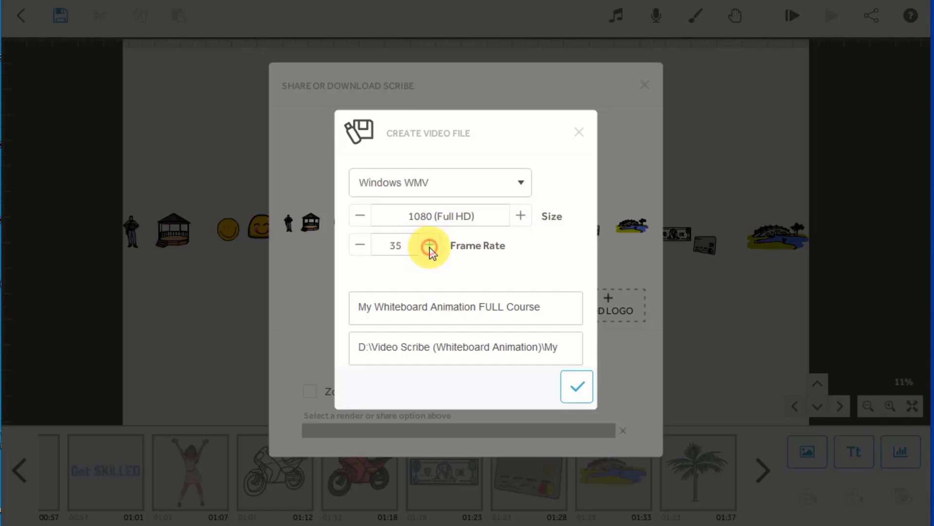
left_click(362, 247)
left_click(361, 246)
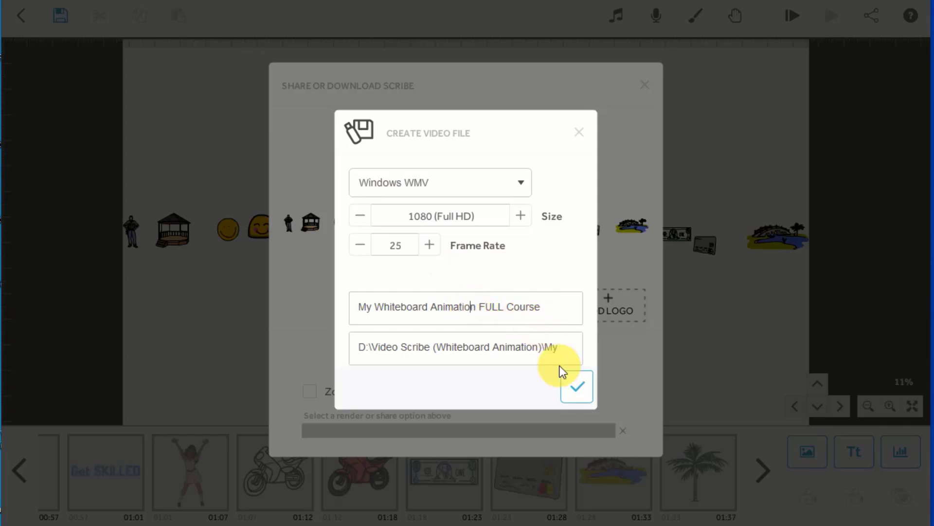
left_click(582, 392)
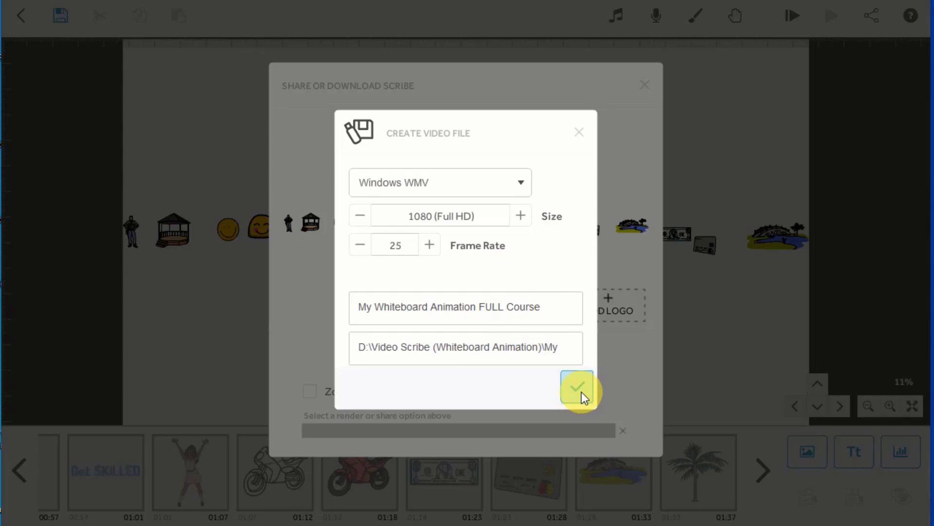